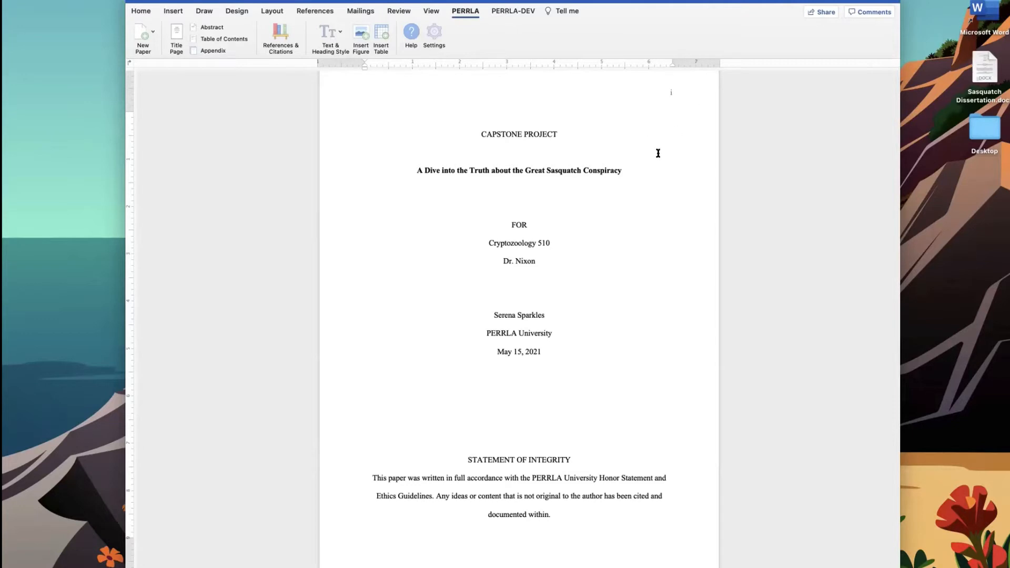
# Scroll through the Sasquatch Dissertation from the abstract to the empty page 14.
pyautogui.scroll(-10, 685, 97)
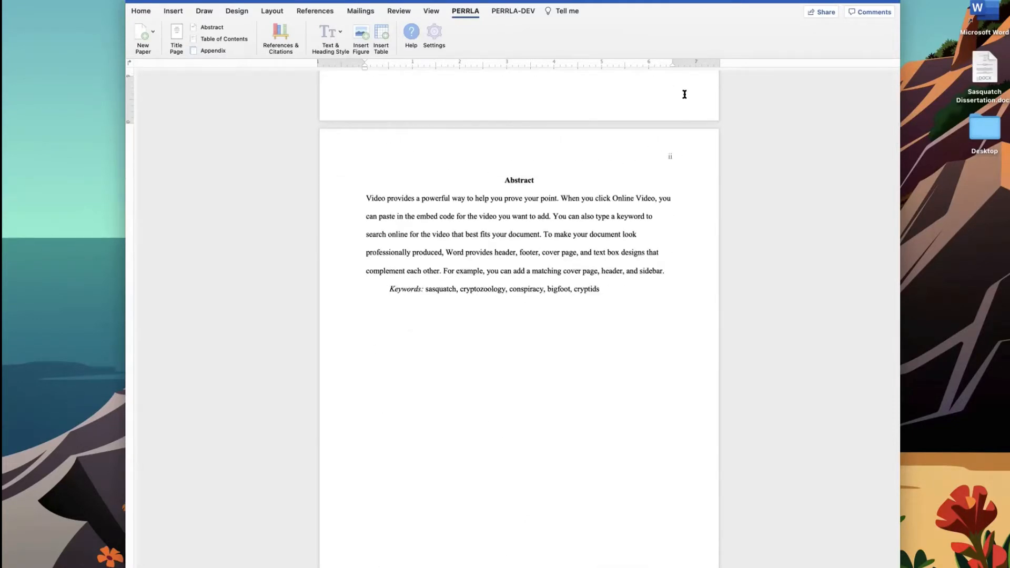
pyautogui.scroll(-5, 670, 161)
pyautogui.scroll(-5, 670, 161)
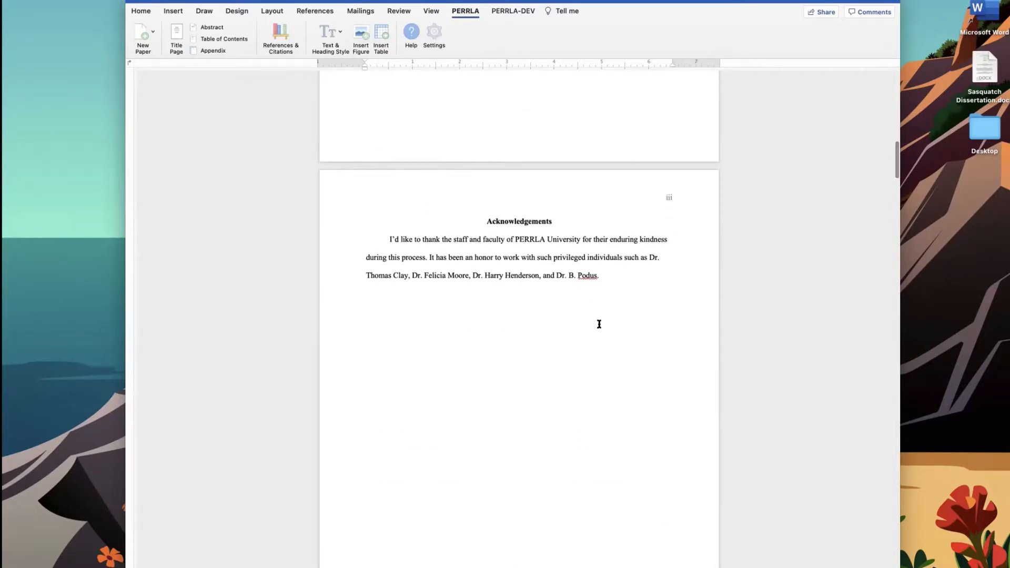
pyautogui.scroll(-12, 599, 324)
pyautogui.scroll(-3, 599, 324)
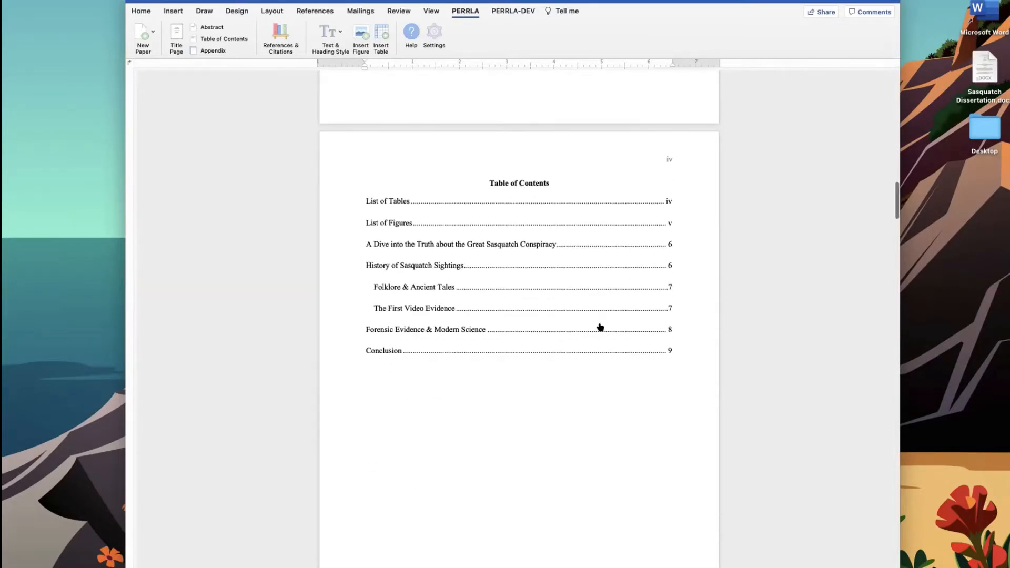
pyautogui.scroll(2, 688, 160)
pyautogui.scroll(-7, 682, 163)
pyautogui.scroll(-4, 681, 163)
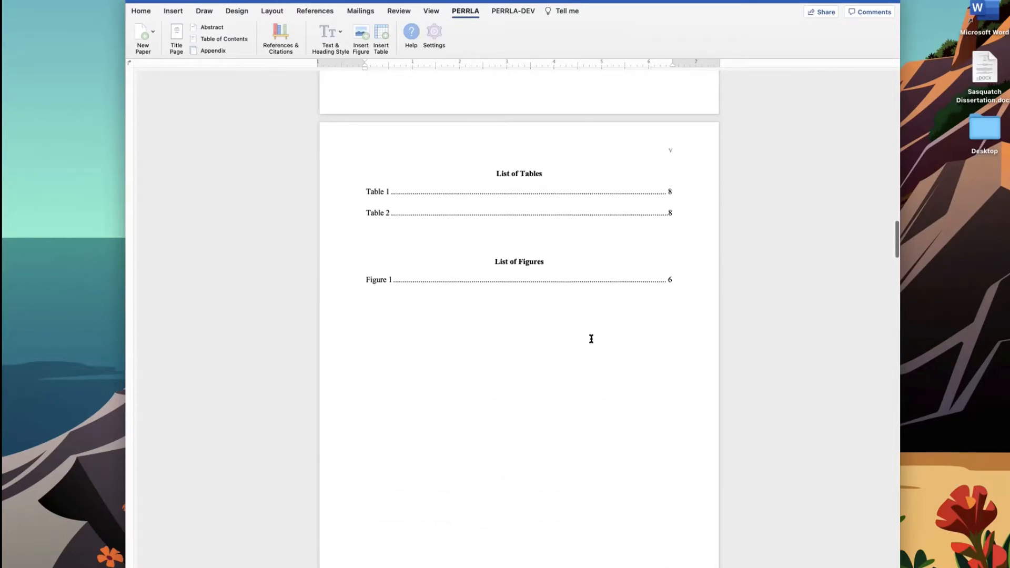
pyautogui.scroll(-10, 591, 339)
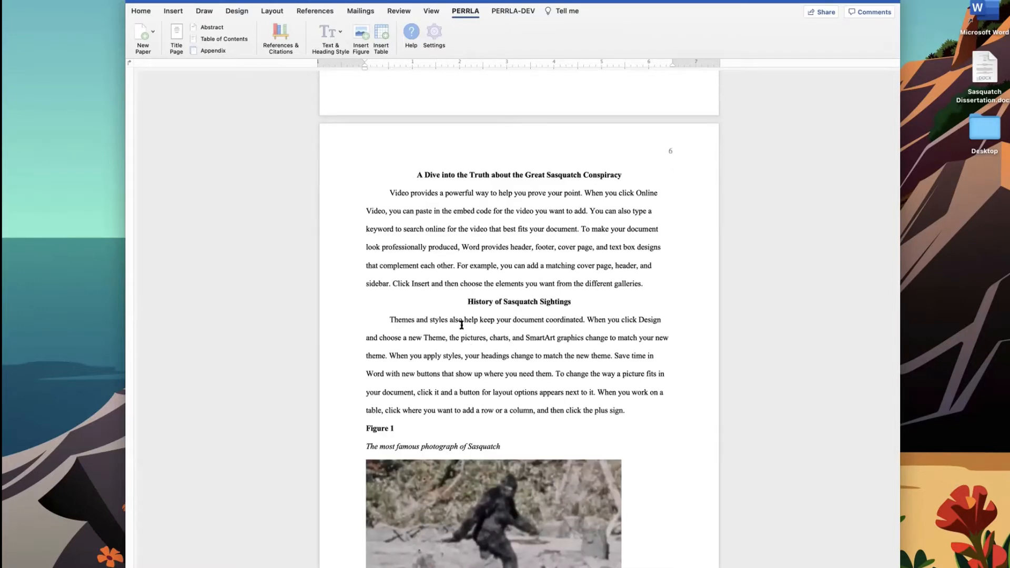
pyautogui.scroll(-2, 614, 296)
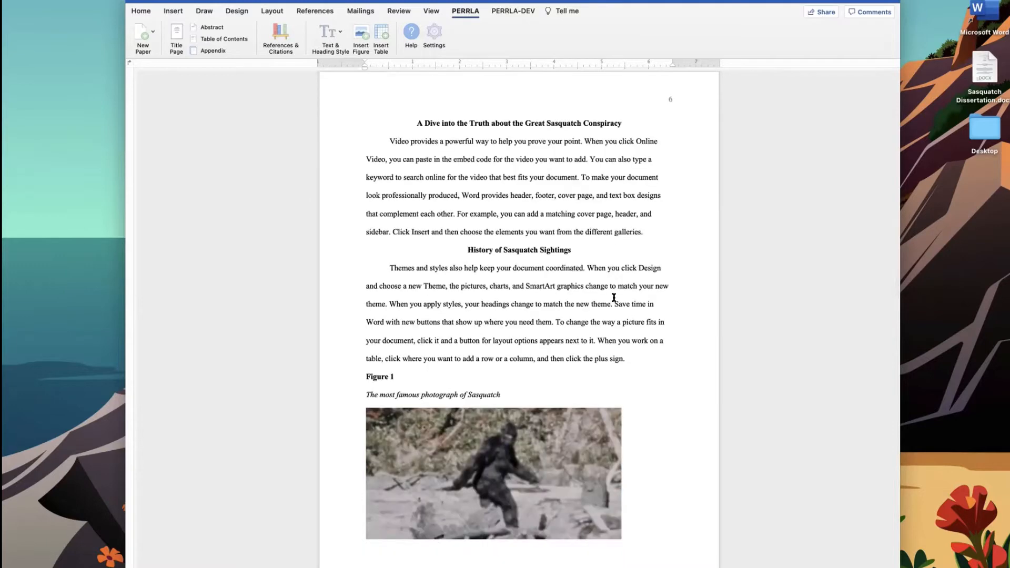
pyautogui.scroll(-5, 612, 295)
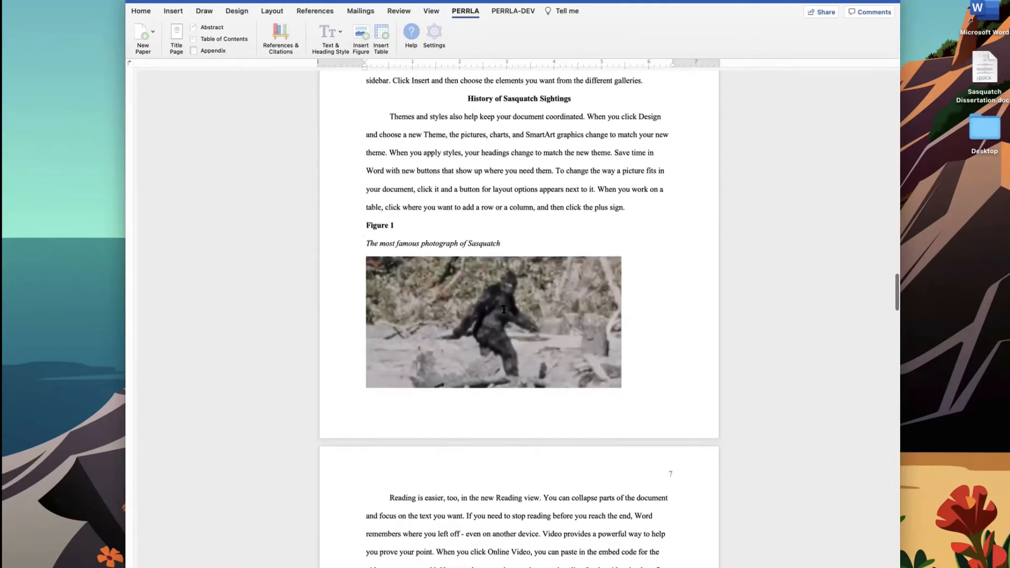
pyautogui.scroll(-20, 502, 309)
pyautogui.scroll(-3, 502, 310)
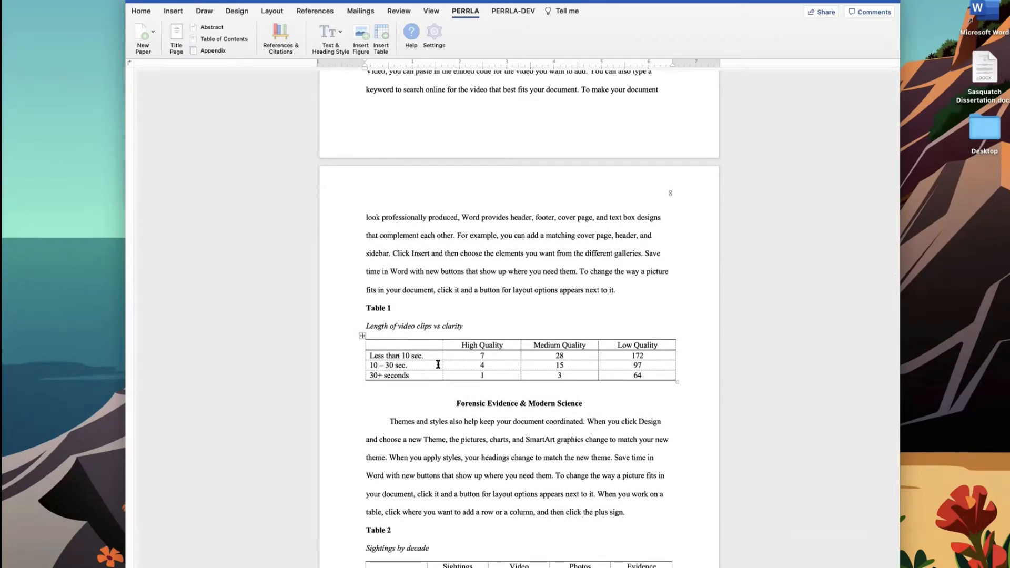
pyautogui.scroll(-20, 439, 365)
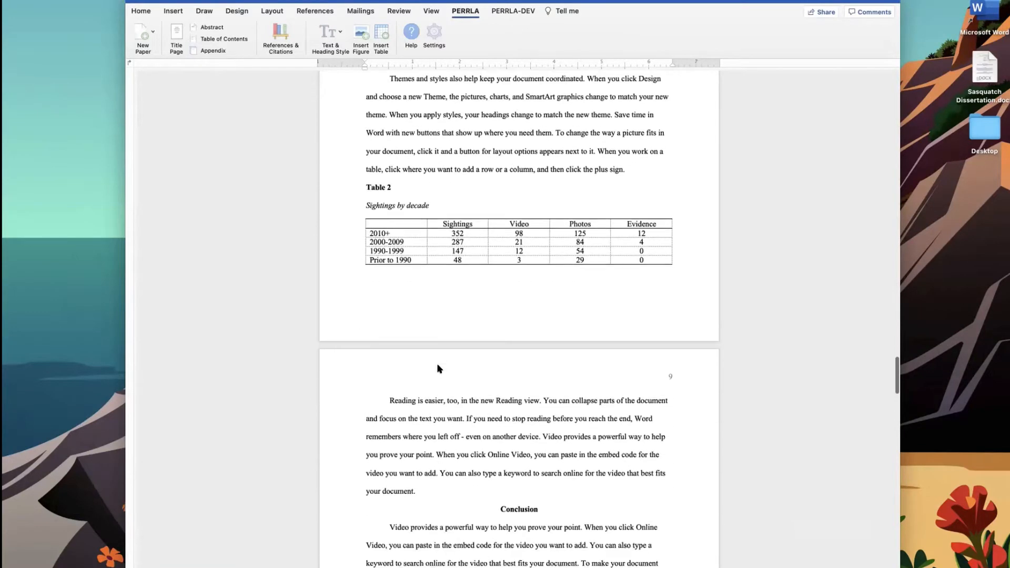
pyautogui.scroll(-5, 438, 365)
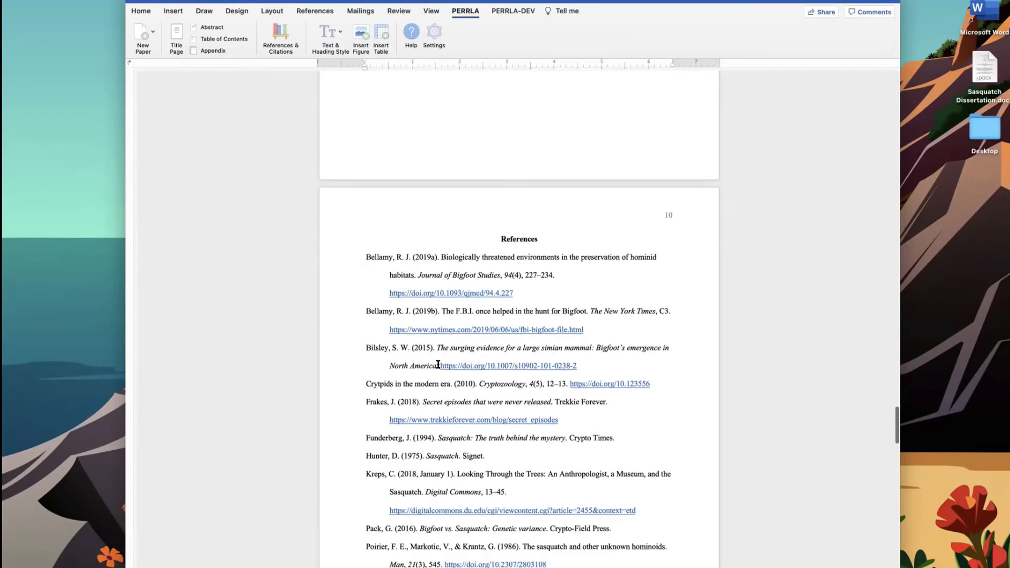
pyautogui.scroll(-15, 438, 365)
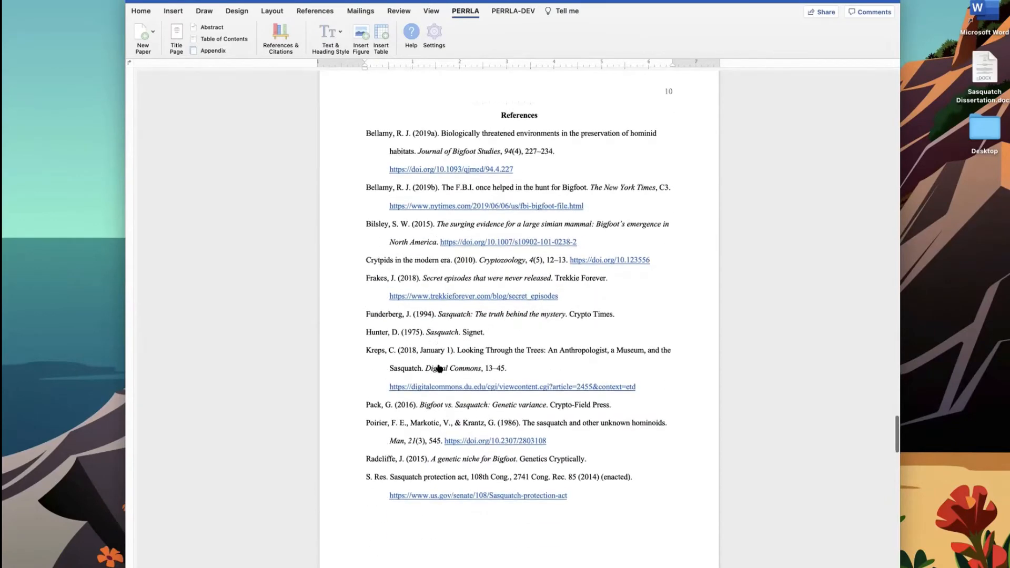
pyautogui.scroll(-20, 438, 365)
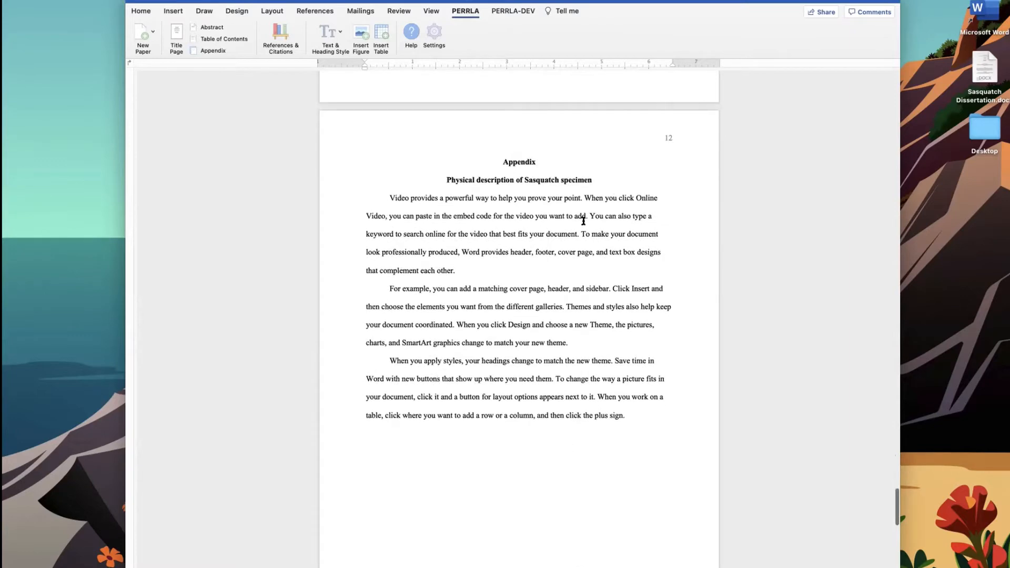
pyautogui.scroll(-15, 538, 324)
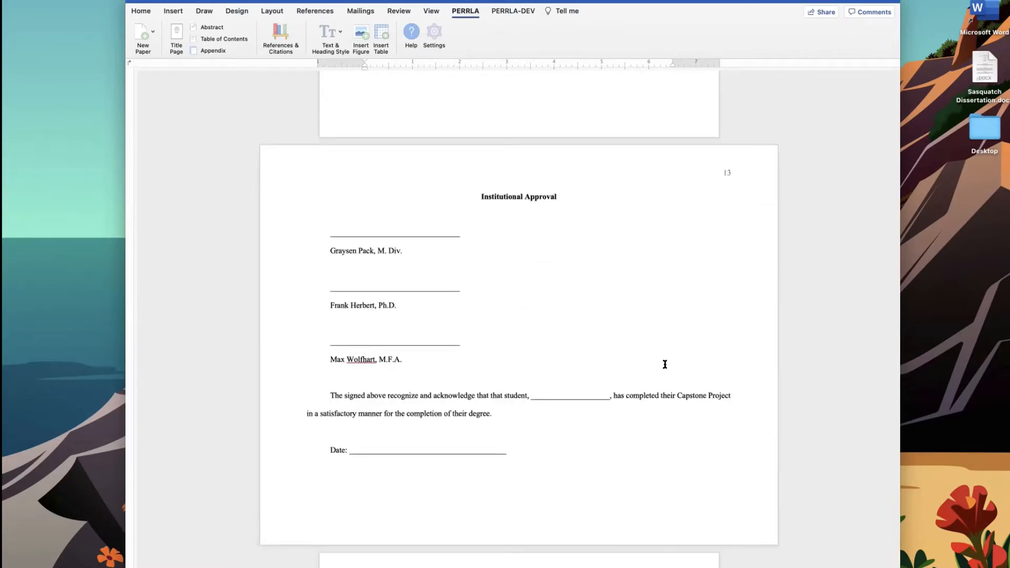
pyautogui.scroll(-6, 509, 276)
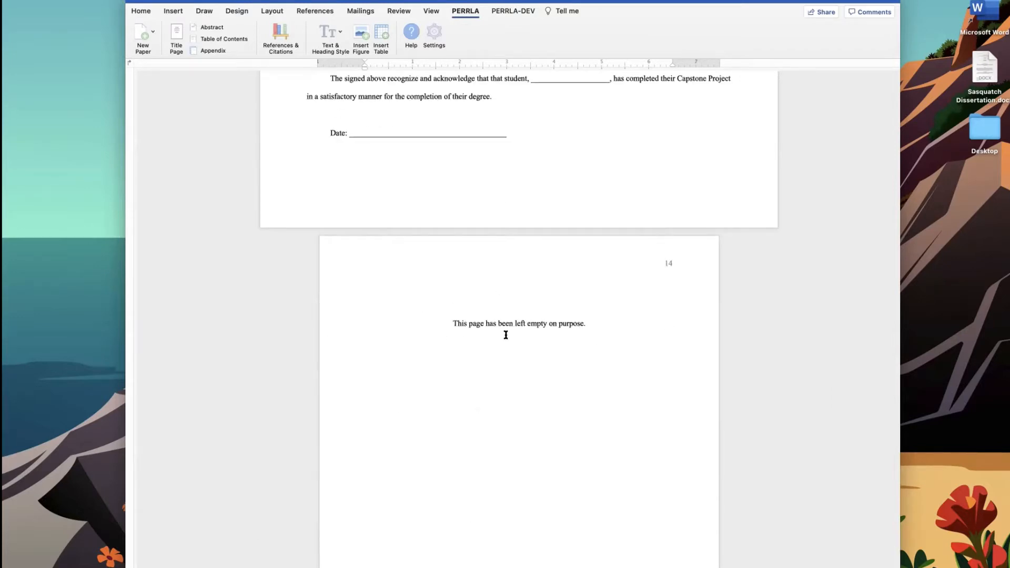
pyautogui.scroll(-2, 505, 335)
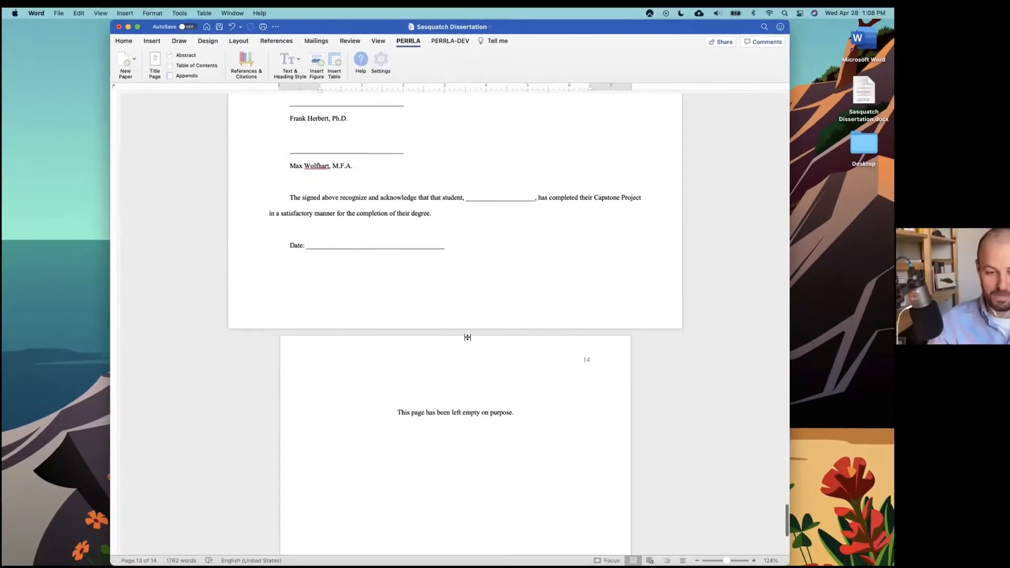
pyautogui.scroll(10, 534, 349)
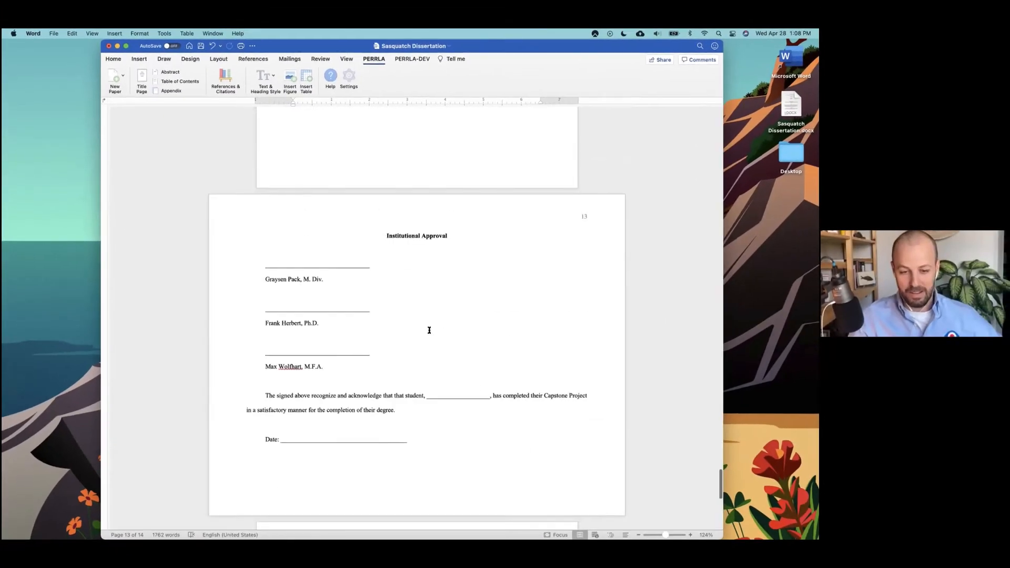
pyautogui.scroll(10, 429, 330)
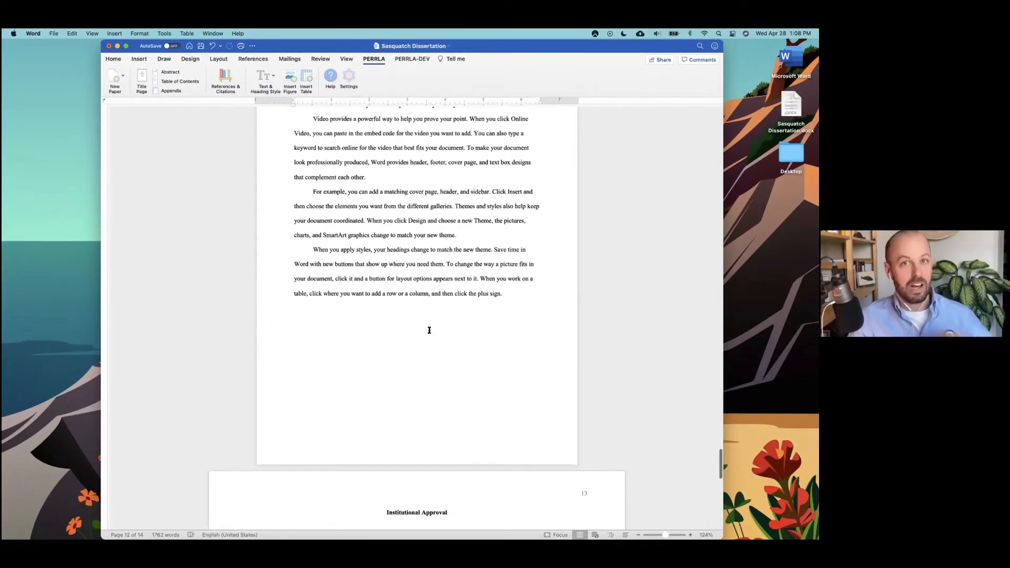
pyautogui.scroll(-6, 429, 330)
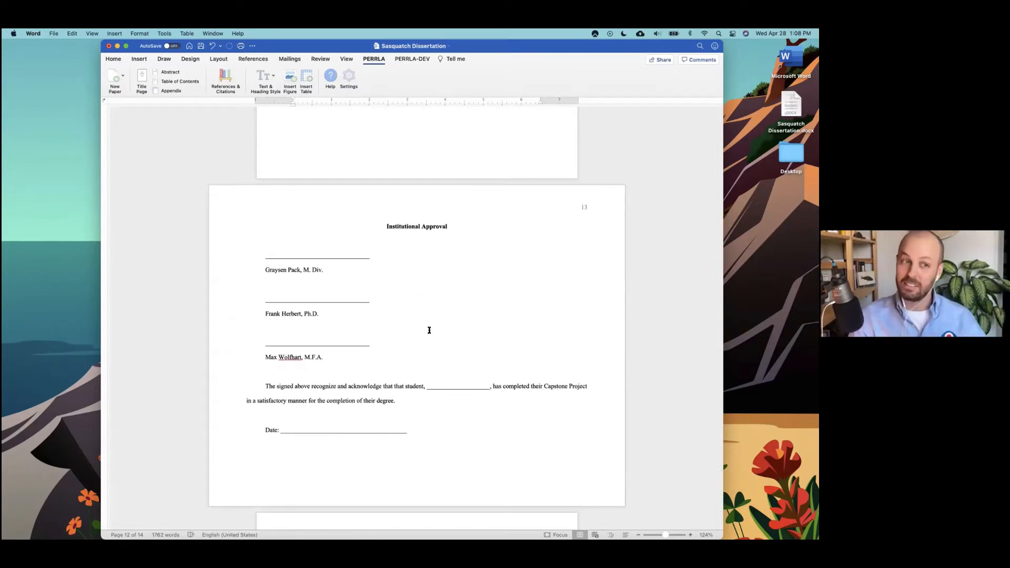
pyautogui.scroll(20, 429, 329)
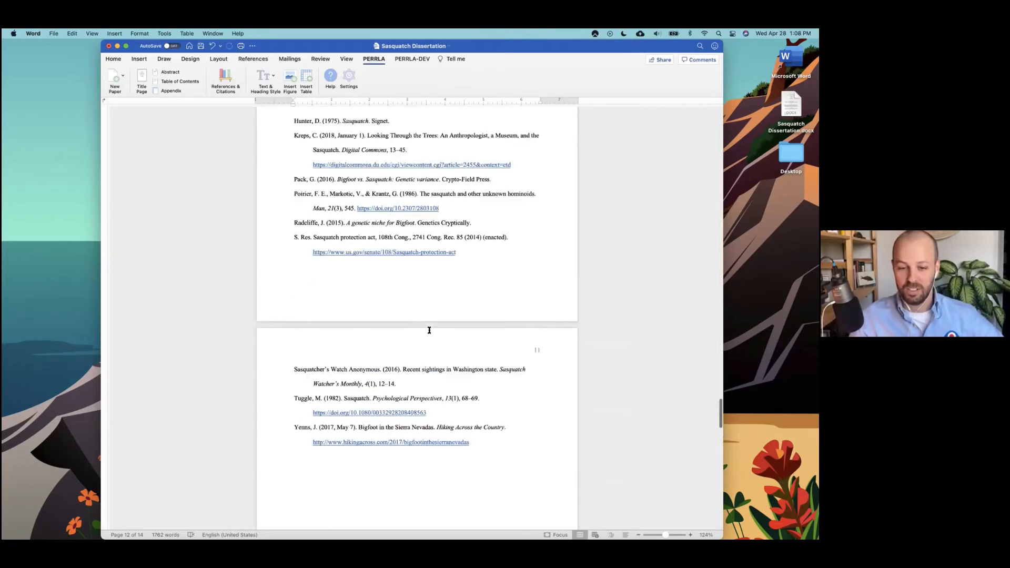
pyautogui.scroll(15, 429, 331)
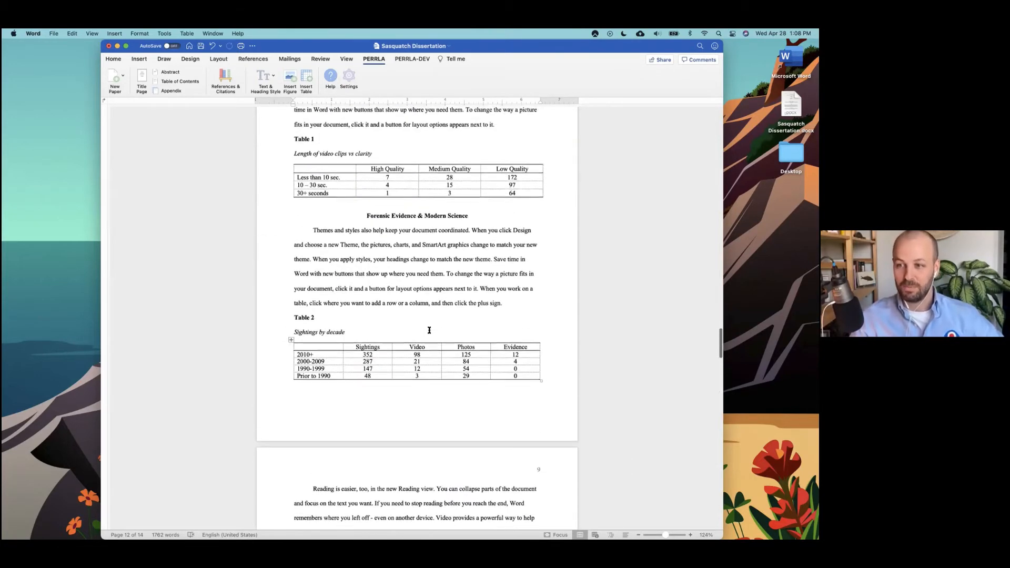
pyautogui.scroll(10, 430, 330)
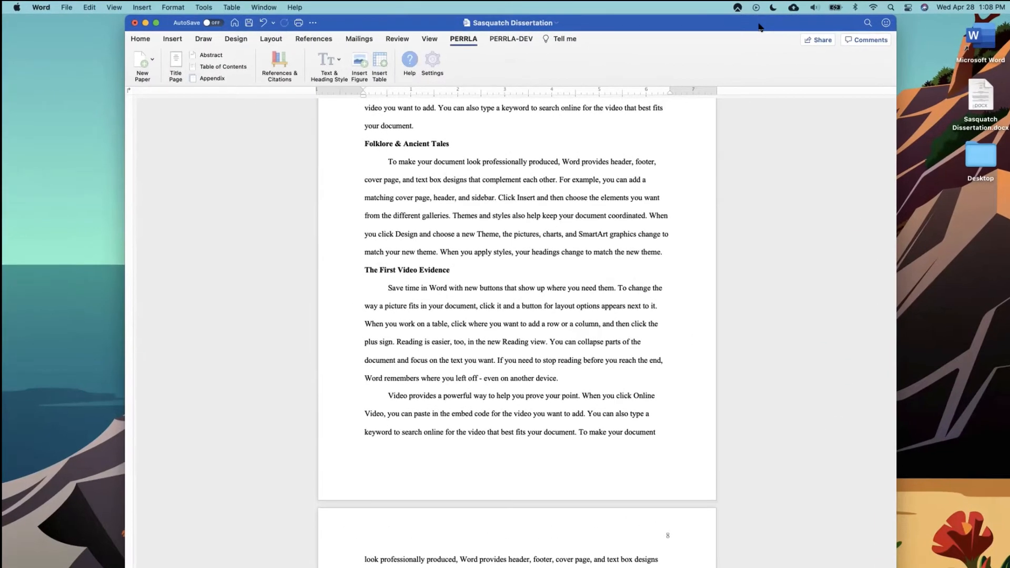
# Shift the Word window left and pick APA 7 Research Paper from PERRLA's New Paper list.
pyautogui.moveTo(751, 24); pyautogui.dragTo(633, 24)
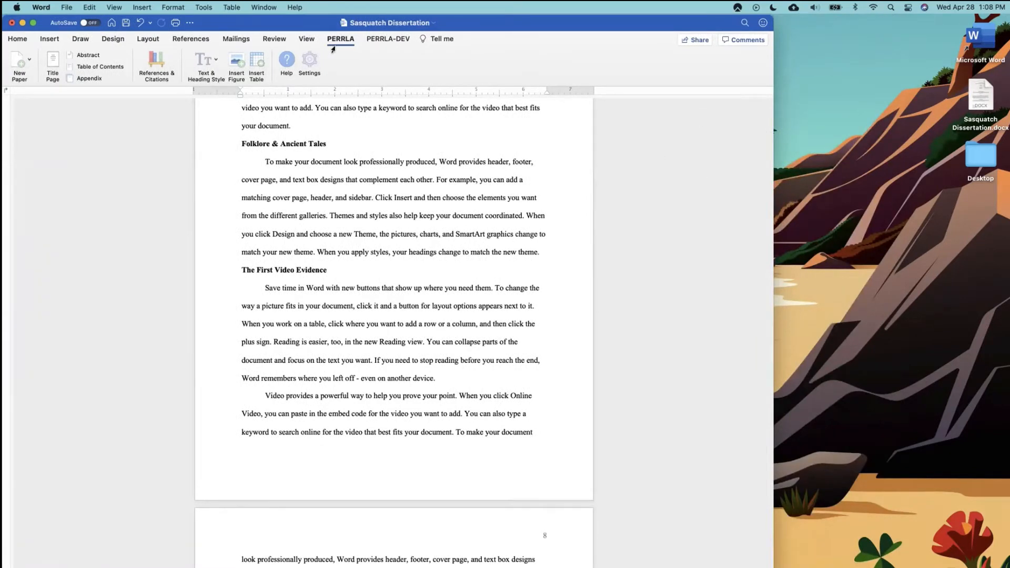
pyautogui.click(48, 39)
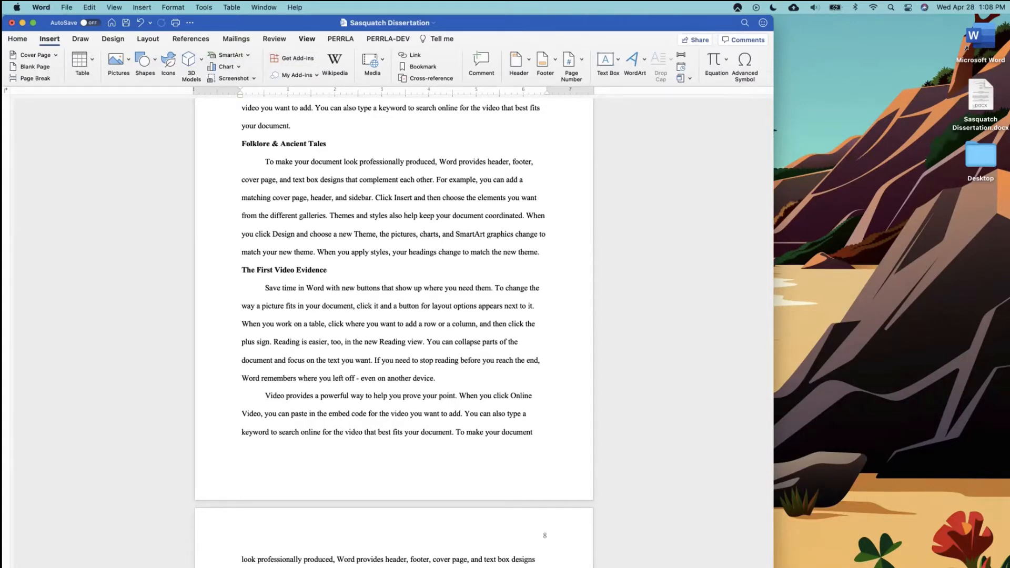
pyautogui.click(333, 42)
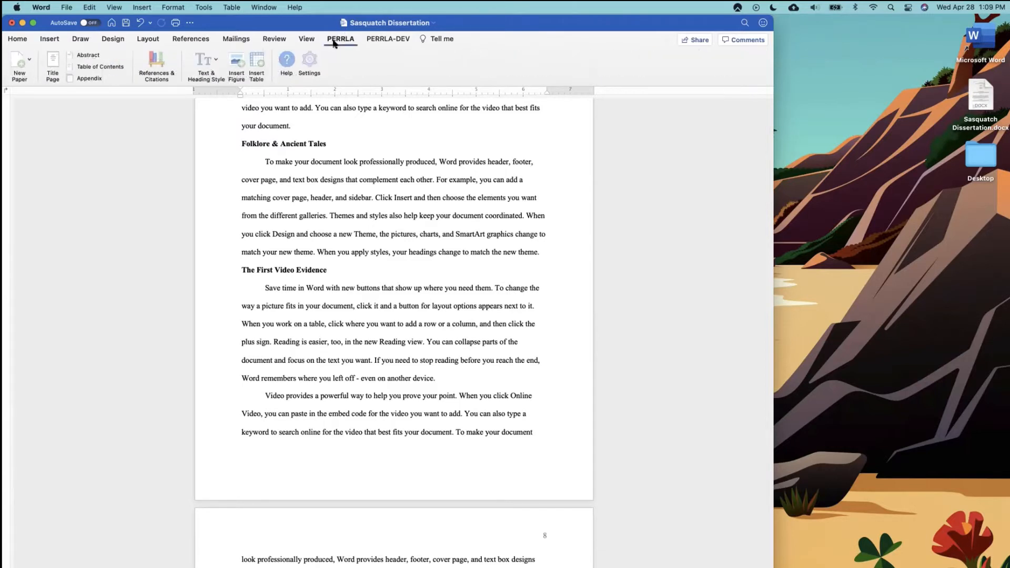
pyautogui.click(26, 59)
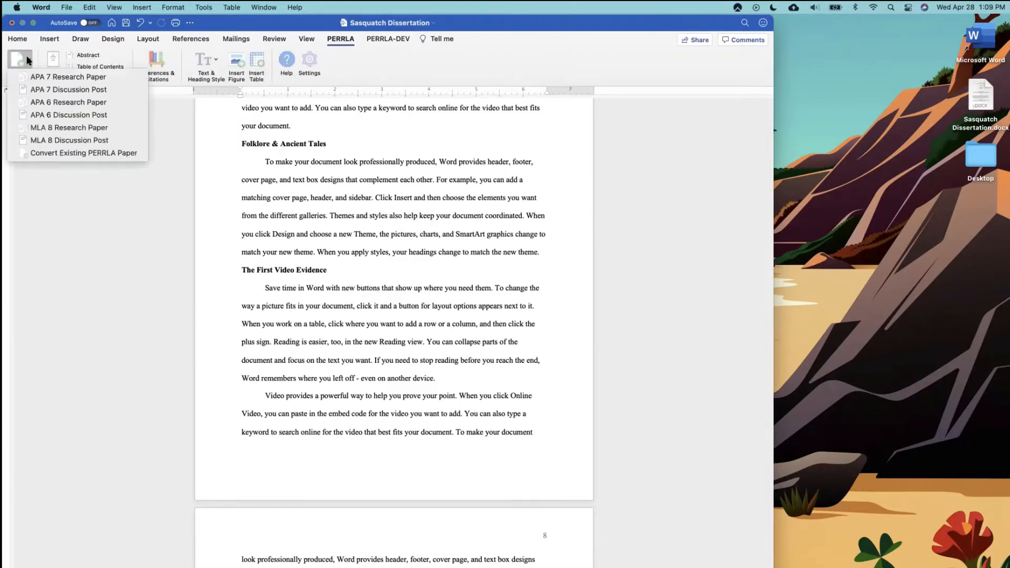
pyautogui.click(58, 79)
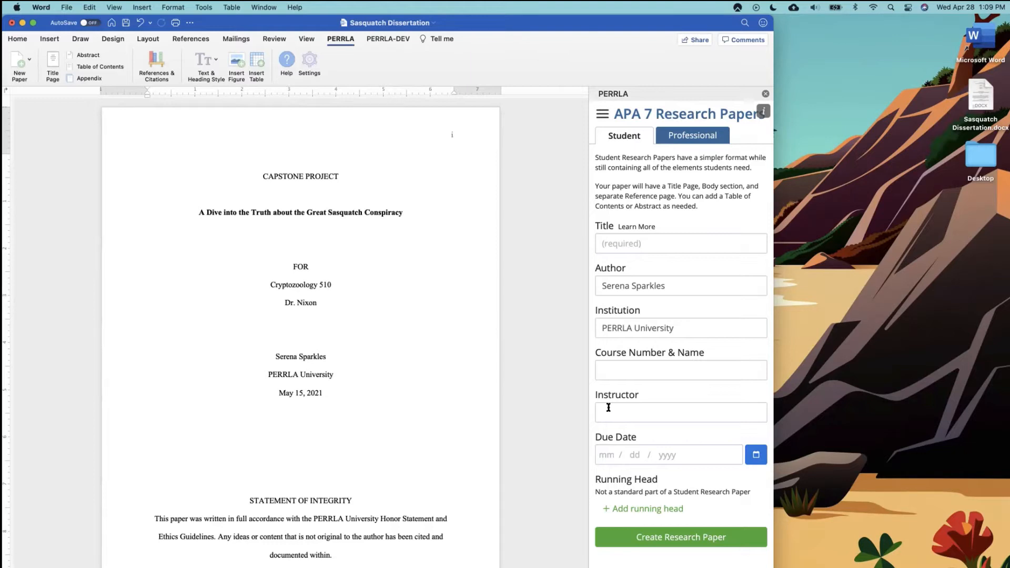
pyautogui.click(691, 136)
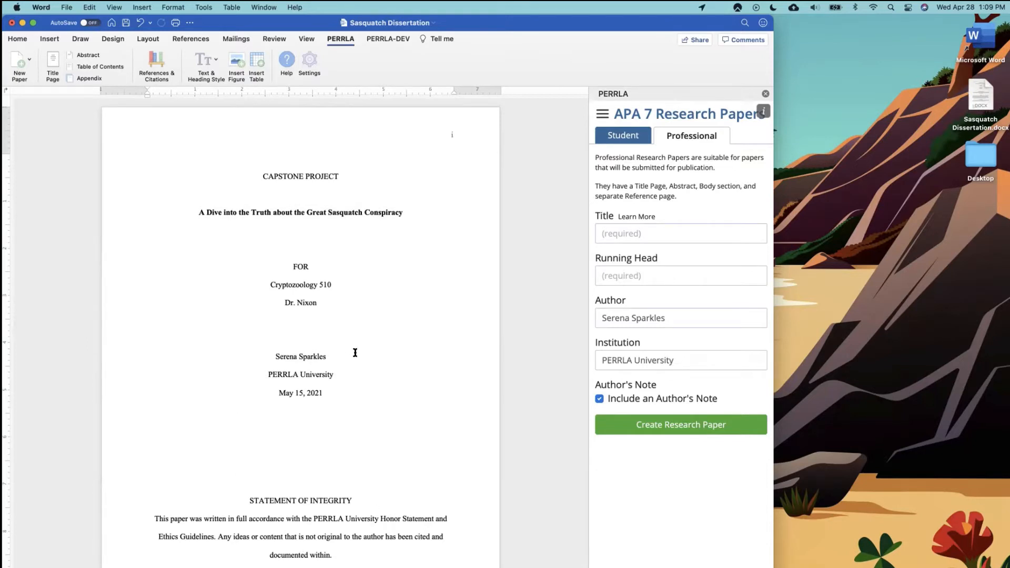
pyautogui.click(621, 138)
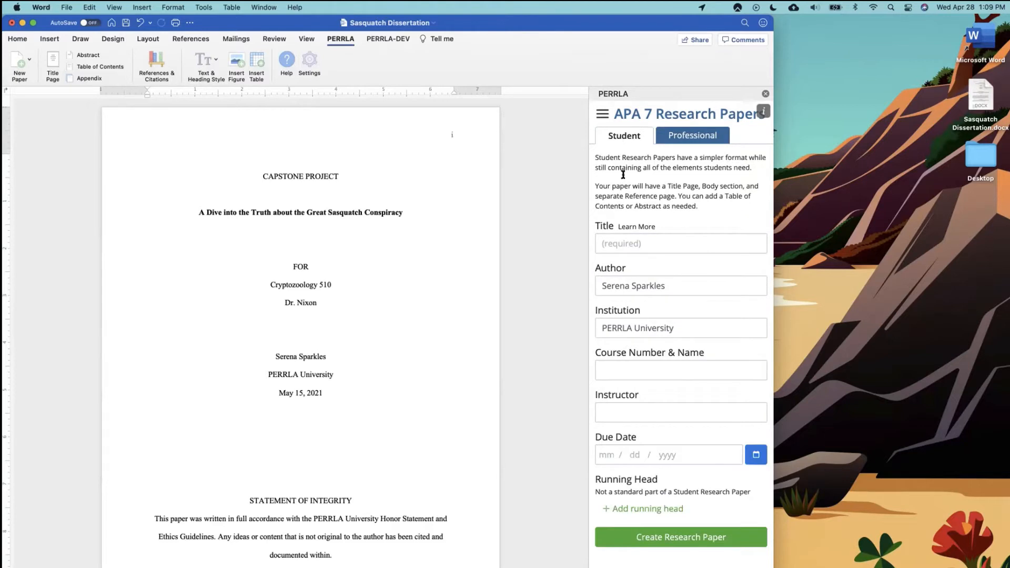
pyautogui.click(625, 242)
# Enter the title 'A Dive into the Truth about the Great Sasquatch Conspiracy', keeping the prefilled author and institution.
pyautogui.write('A Dive into the ')
pyautogui.write('Truth about the Great ')
pyautogui.write('Sasquatch')
pyautogui.write(' Conspiracy')
pyautogui.press('Tab')
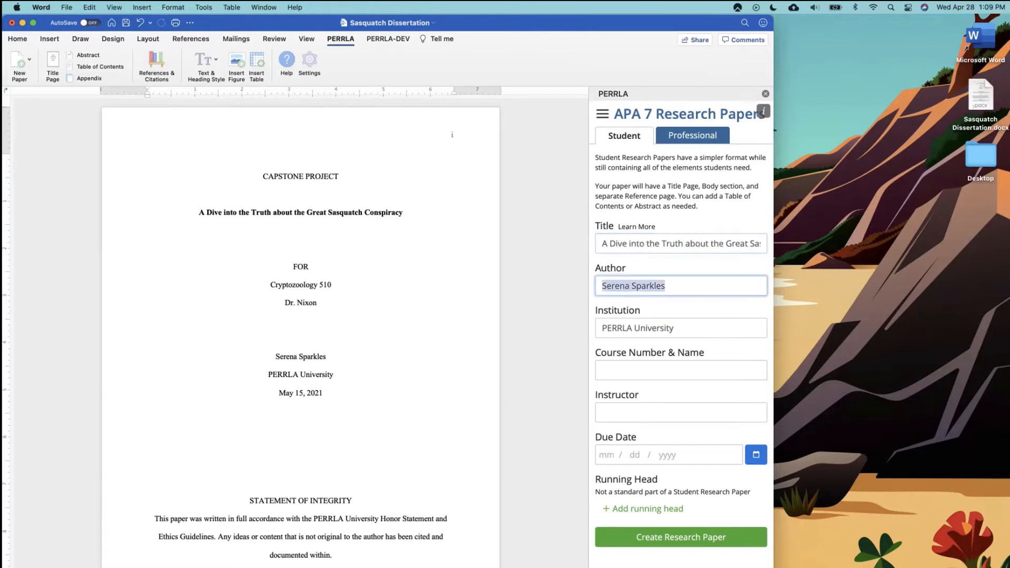
pyautogui.press('Tab')
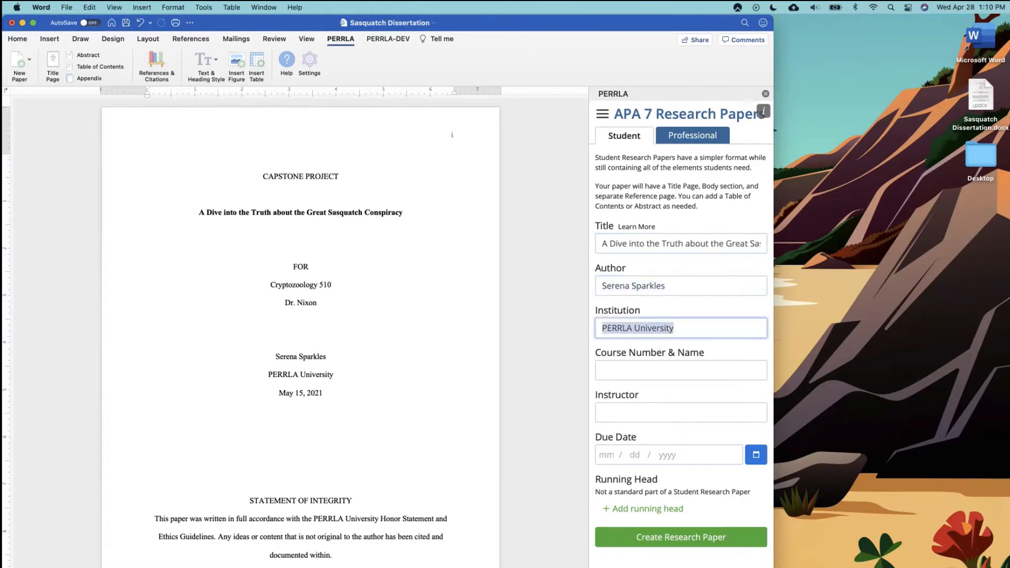
pyautogui.press('Tab')
# Fill in course Cryptozoology 510, the instructor's name and due date 05/15/2021, then generate the paper.
pyautogui.write('Cry')
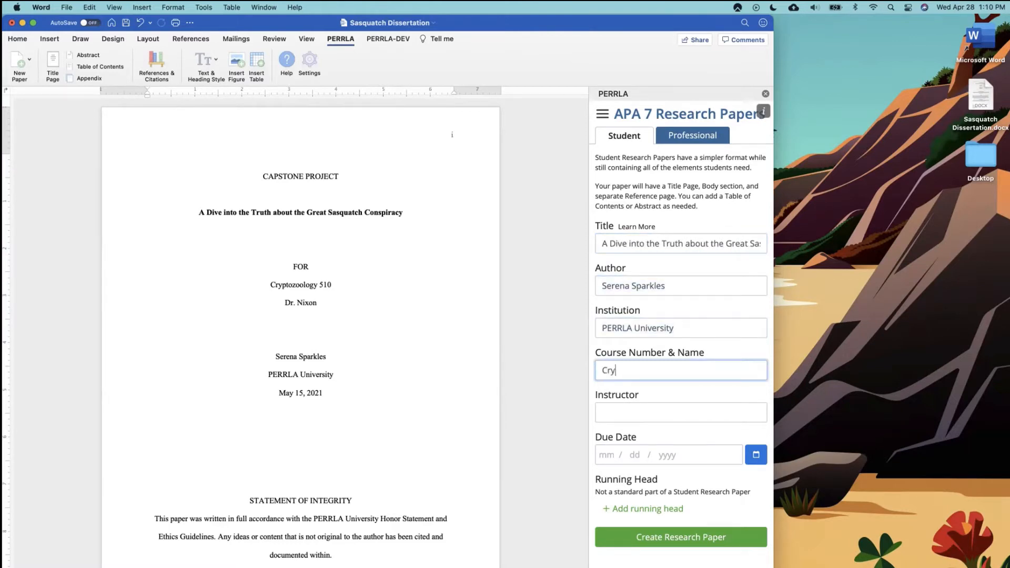
pyautogui.write('ptozoology 501')
pyautogui.press('BackSpace')
pyautogui.press('BackSpace')
pyautogui.write('10')
pyautogui.press('Tab')
pyautogui.write('Dr. Nixon')
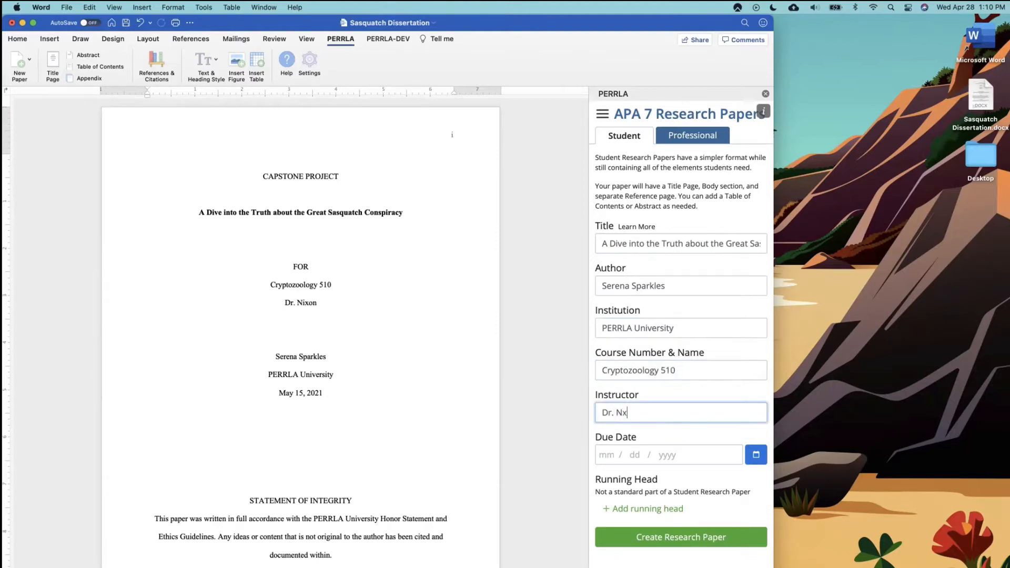
pyautogui.press('Tab')
pyautogui.write('05 / 15 / 2021')
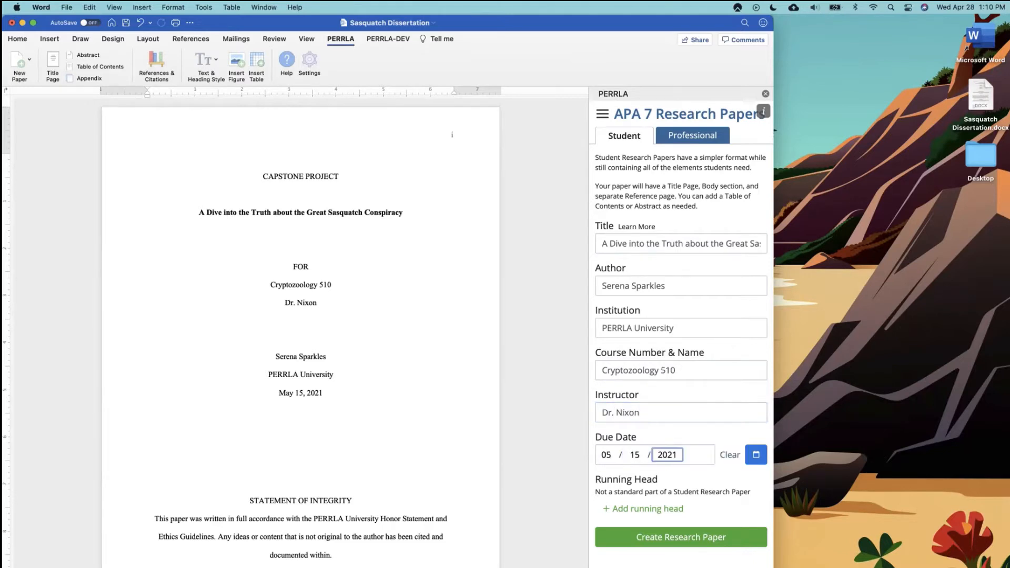
pyautogui.click(705, 468)
pyautogui.click(657, 539)
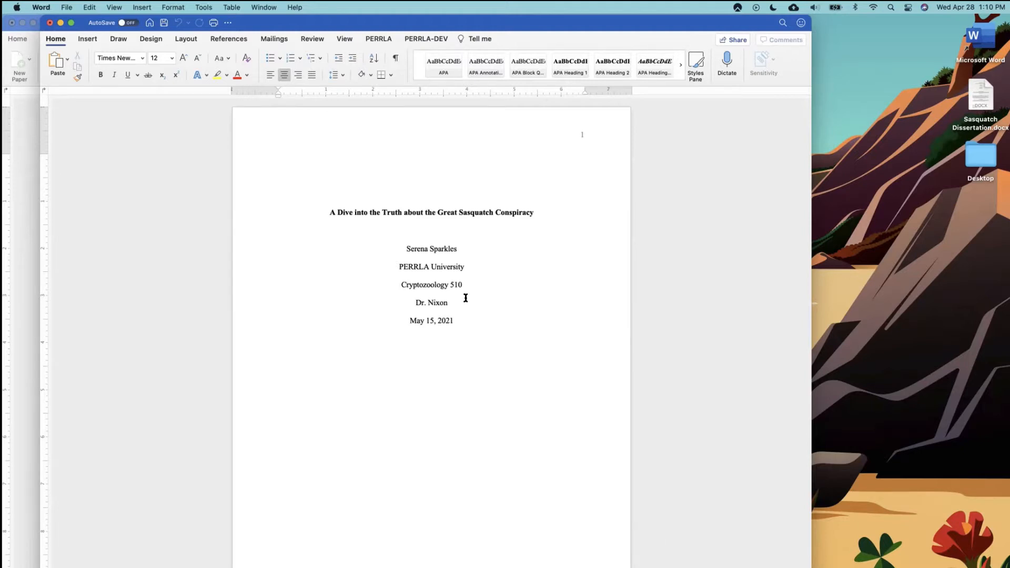
# Check the generated title page and page 2 placeholder, then move the new paper's window aside.
pyautogui.scroll(-10, 515, 310)
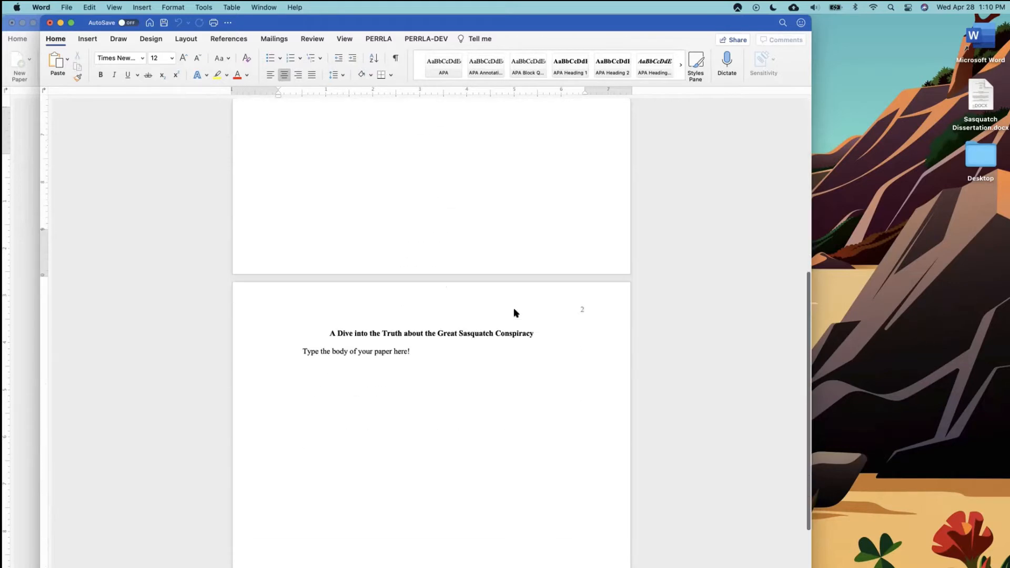
pyautogui.scroll(-5, 449, 369)
pyautogui.scroll(10, 449, 368)
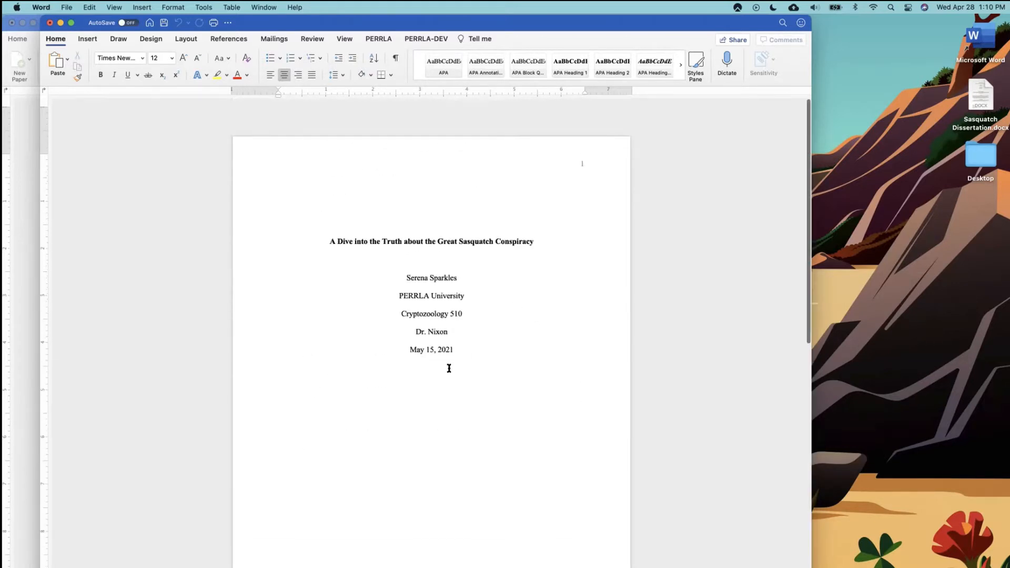
pyautogui.moveTo(385, 22); pyautogui.dragTo(342, 14)
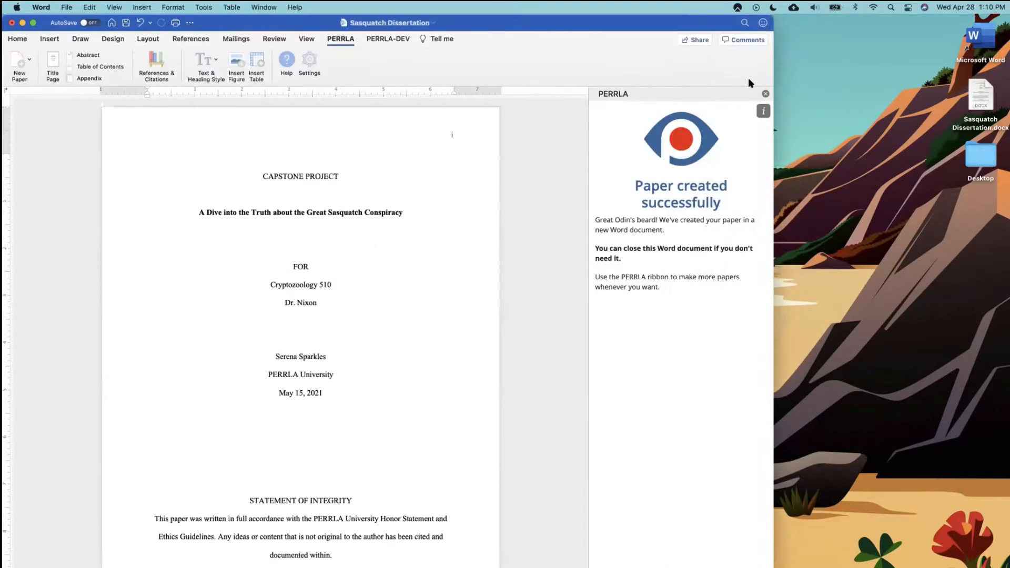
# Close the PERRLA pane and narrow both windows so the new paper and dissertation title pages sit side by side.
pyautogui.click(765, 94)
pyautogui.moveTo(375, 21); pyautogui.dragTo(614, 22)
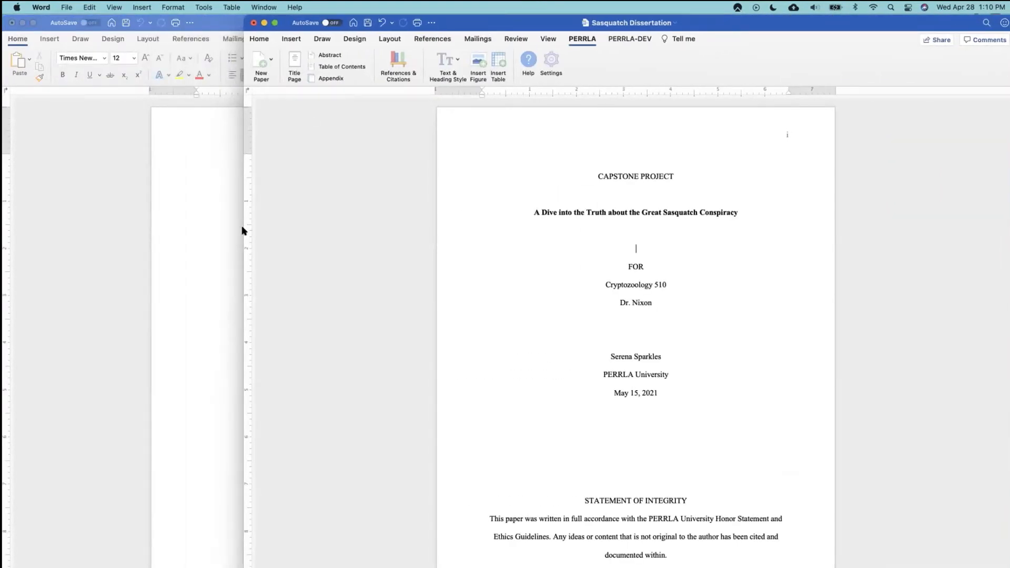
pyautogui.moveTo(242, 231); pyautogui.dragTo(597, 220)
pyautogui.click(575, 237)
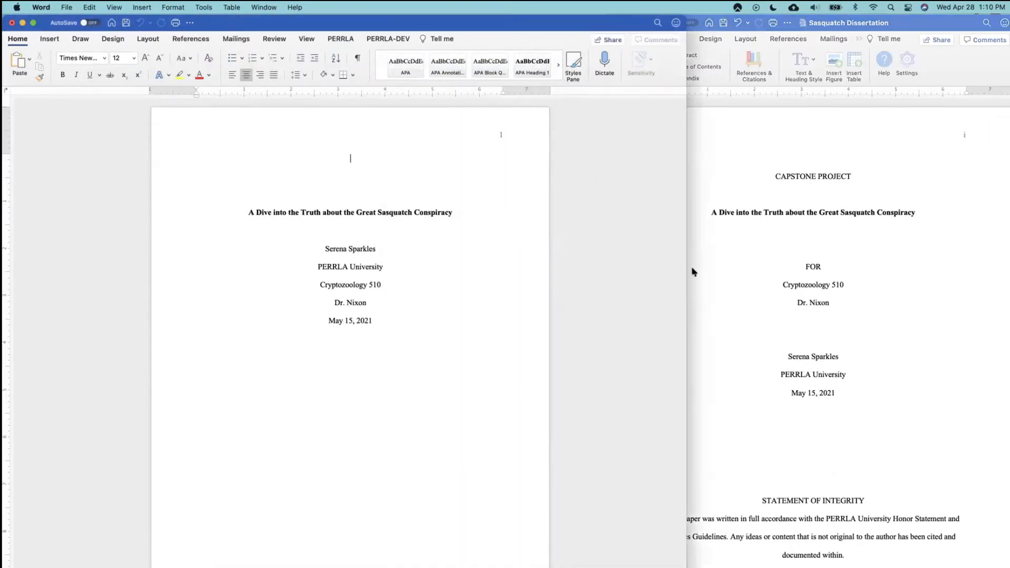
pyautogui.moveTo(685, 268); pyautogui.dragTo(616, 274)
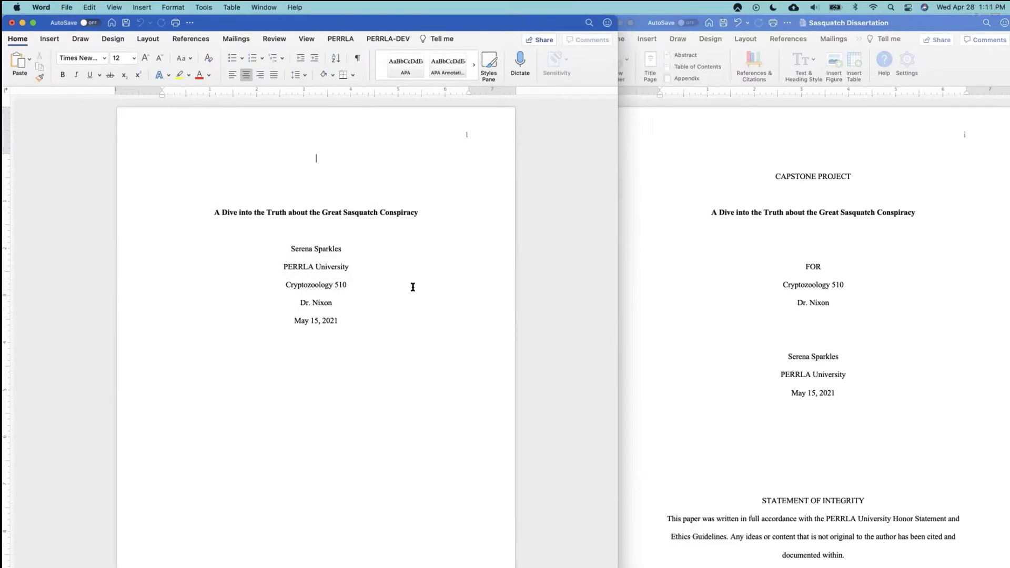
pyautogui.hscroll(-1, 839, 283)
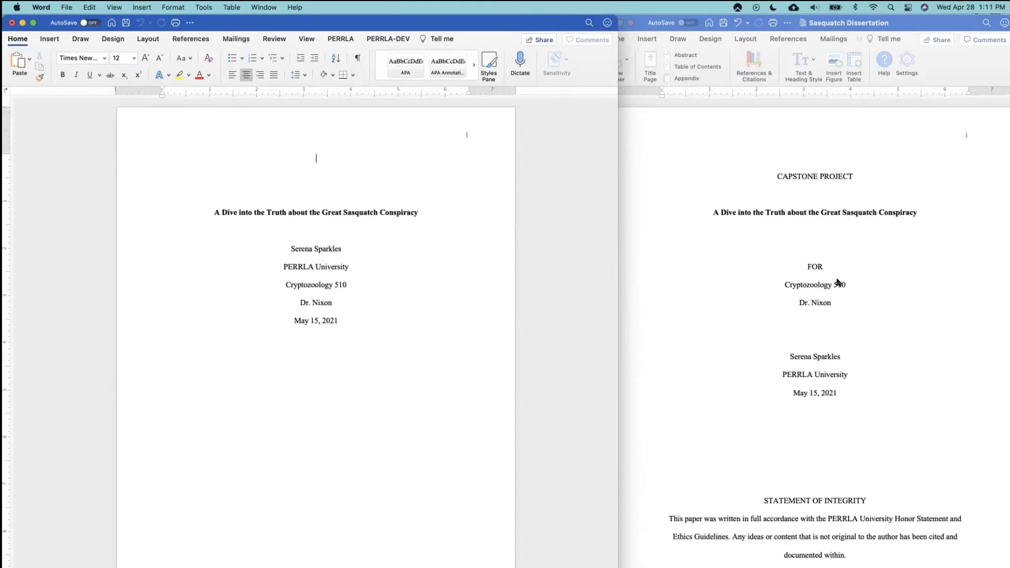
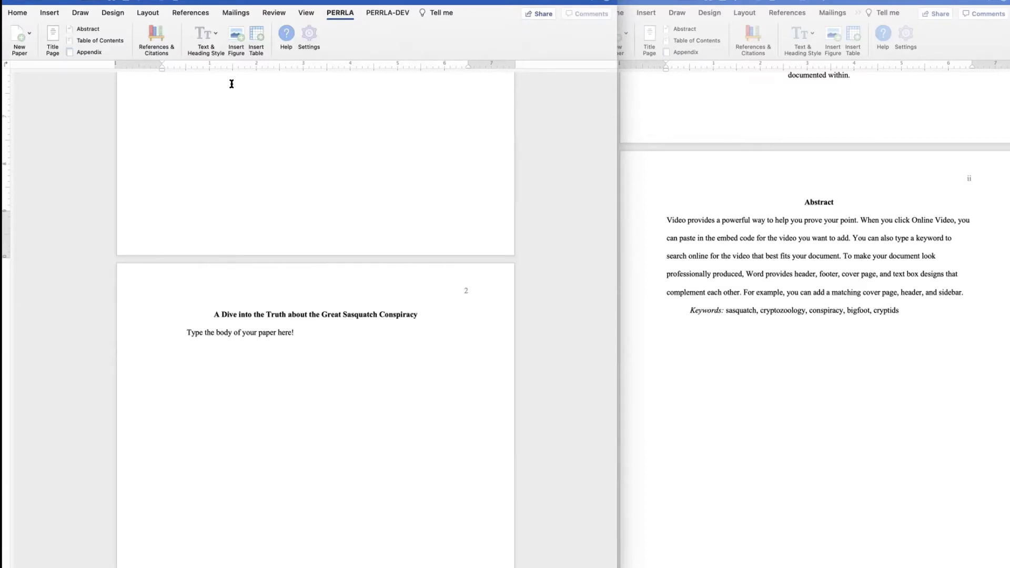
# Use PERRLA to add an Abstract page with placeholder text and an example Keywords line.
pyautogui.click(88, 29)
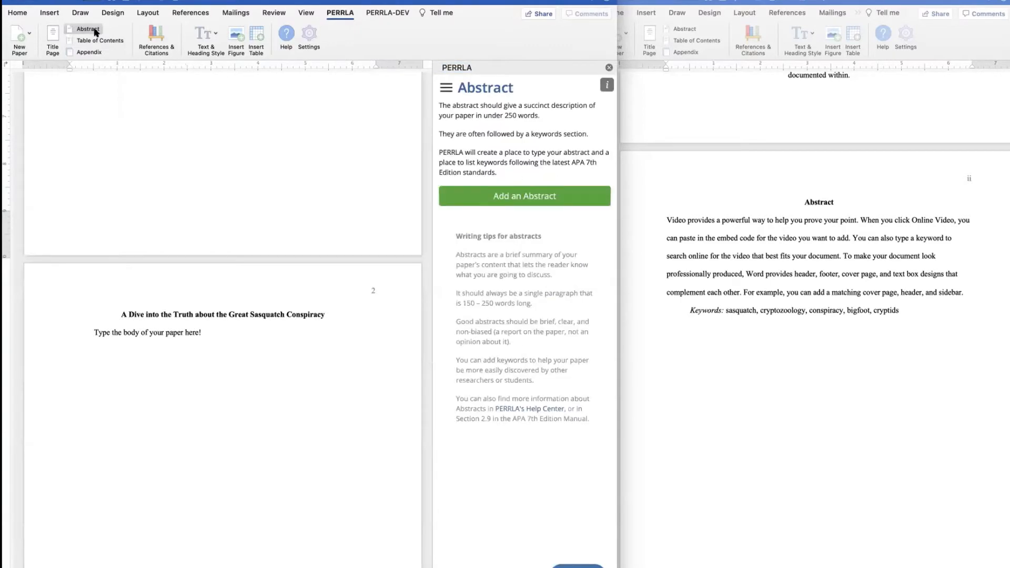
pyautogui.click(517, 198)
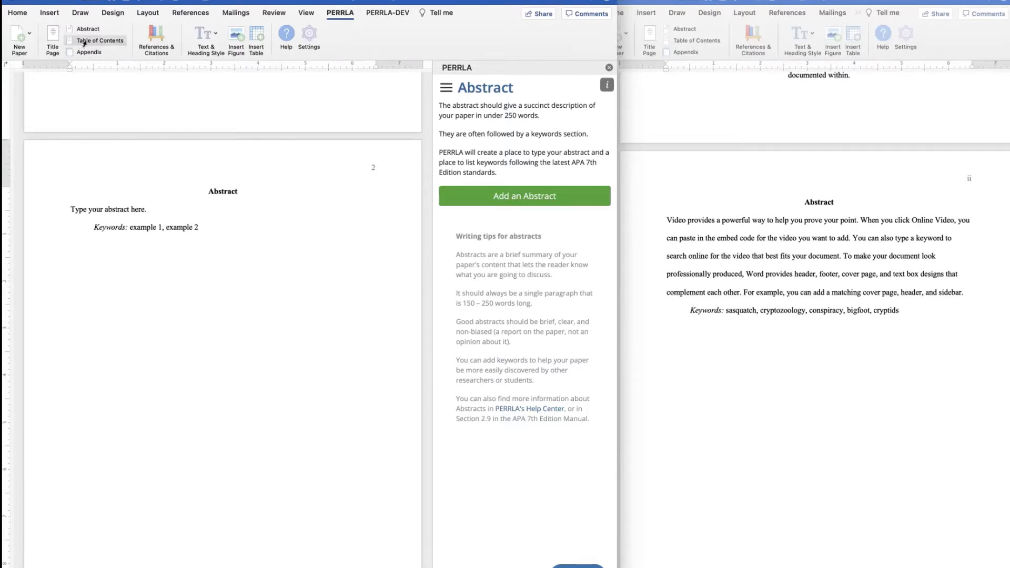
pyautogui.click(446, 89)
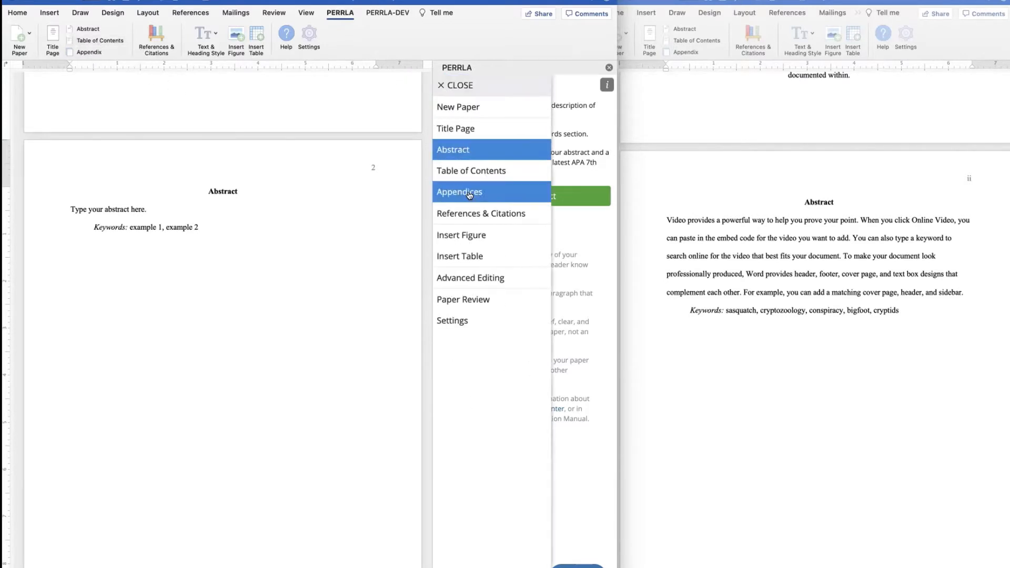
# Insert a Table of Contents page with an update-field placeholder after the Abstract.
pyautogui.click(462, 173)
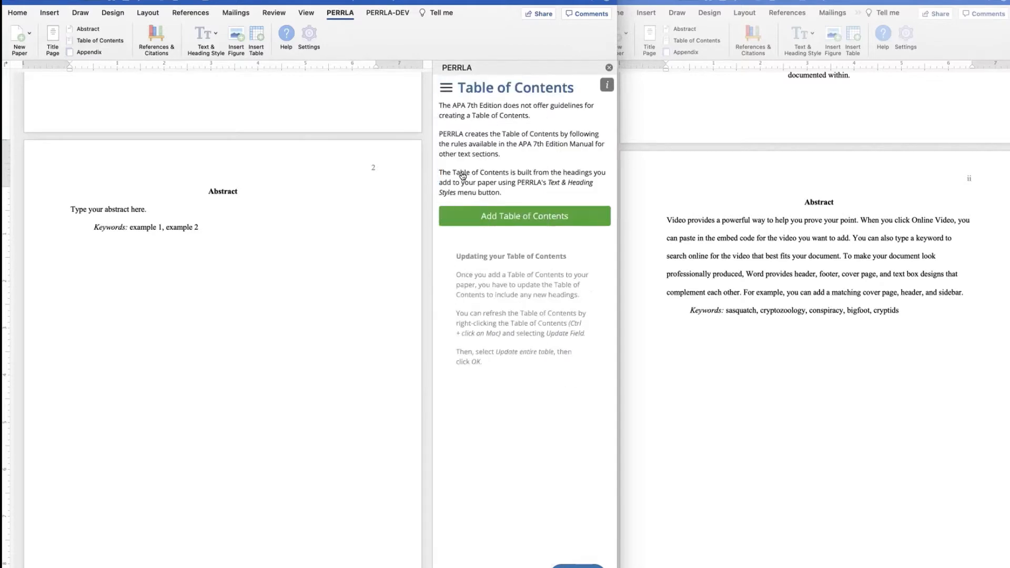
pyautogui.click(525, 218)
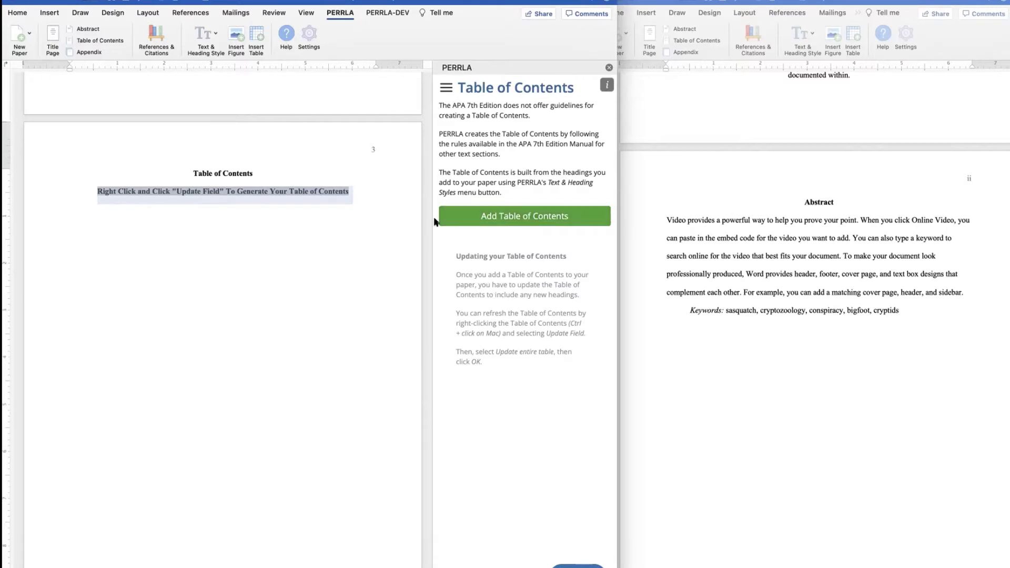
pyautogui.scroll(10, 388, 197)
pyautogui.scroll(-8, 389, 197)
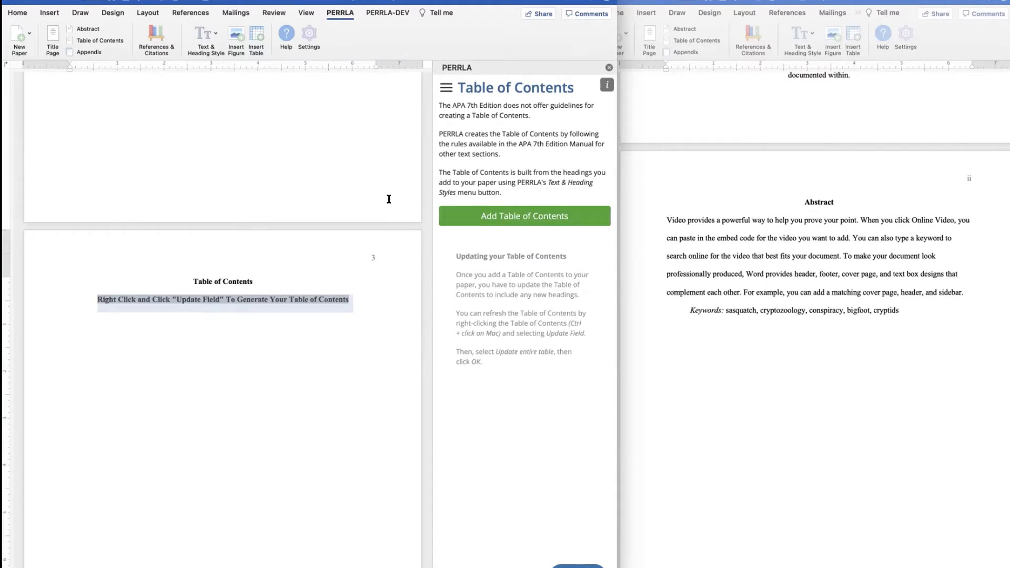
pyautogui.click(88, 53)
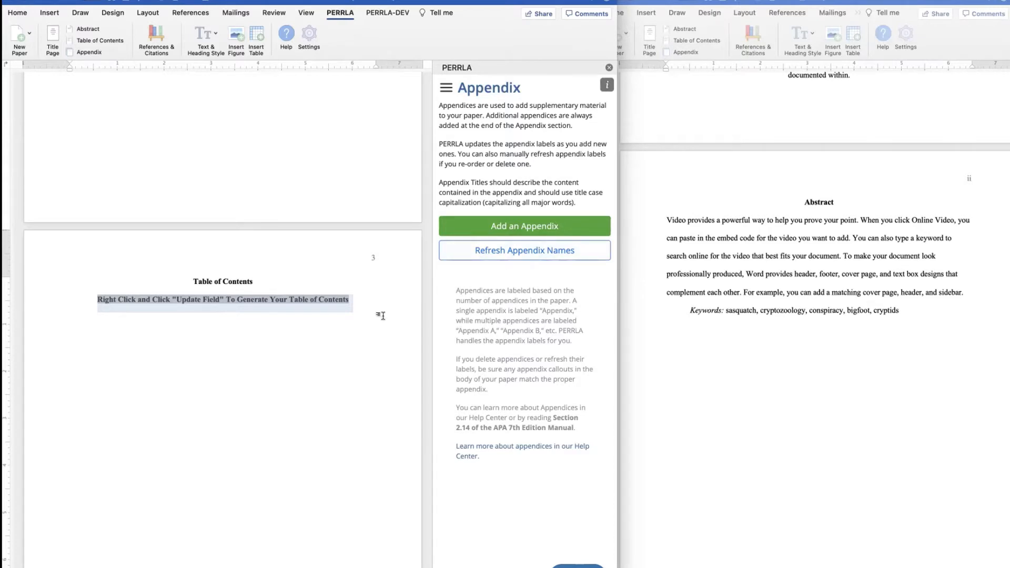
pyautogui.scroll(-1, 380, 316)
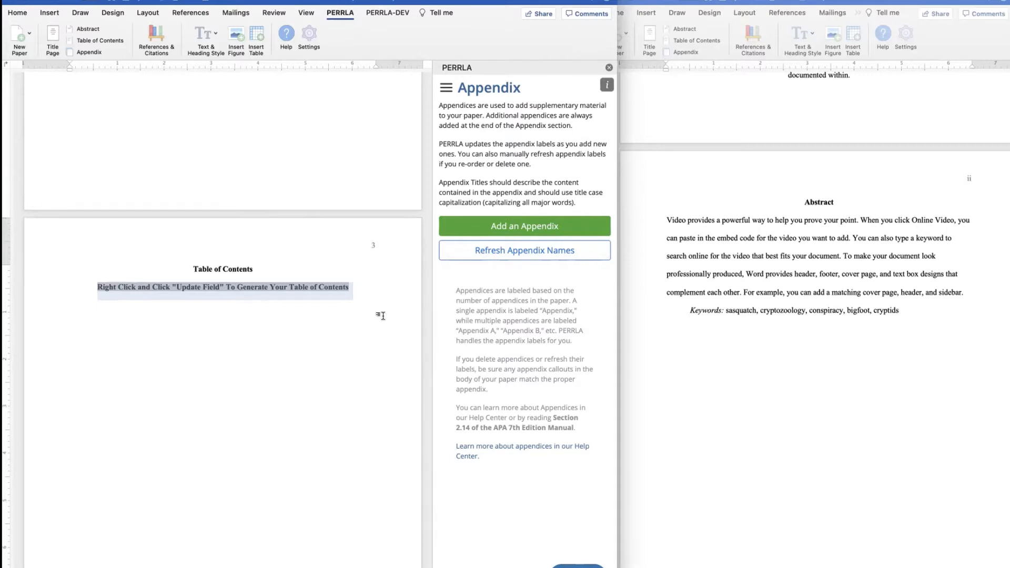
pyautogui.scroll(-10, 382, 316)
pyautogui.scroll(15, 383, 316)
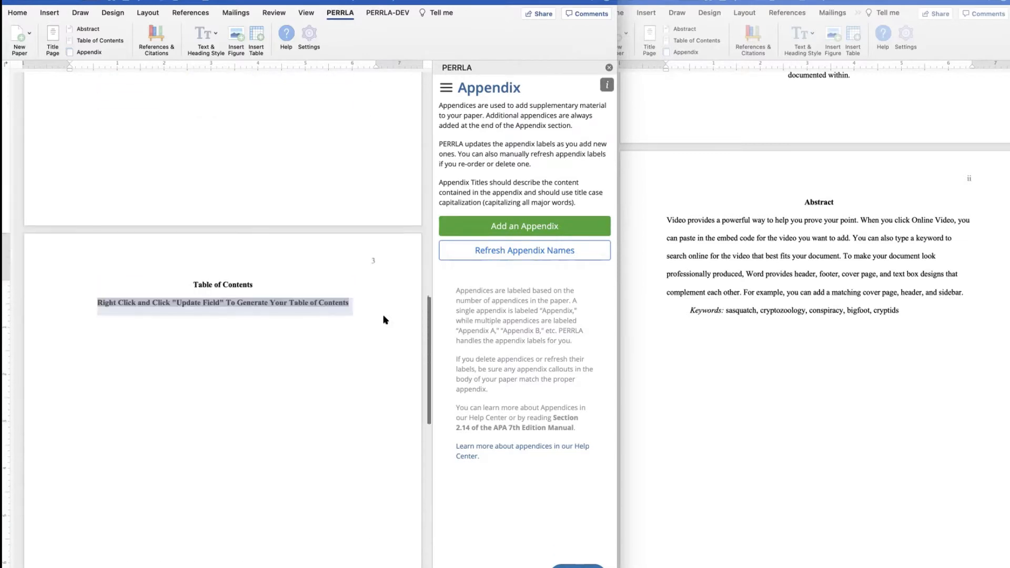
pyautogui.scroll(-20, 384, 317)
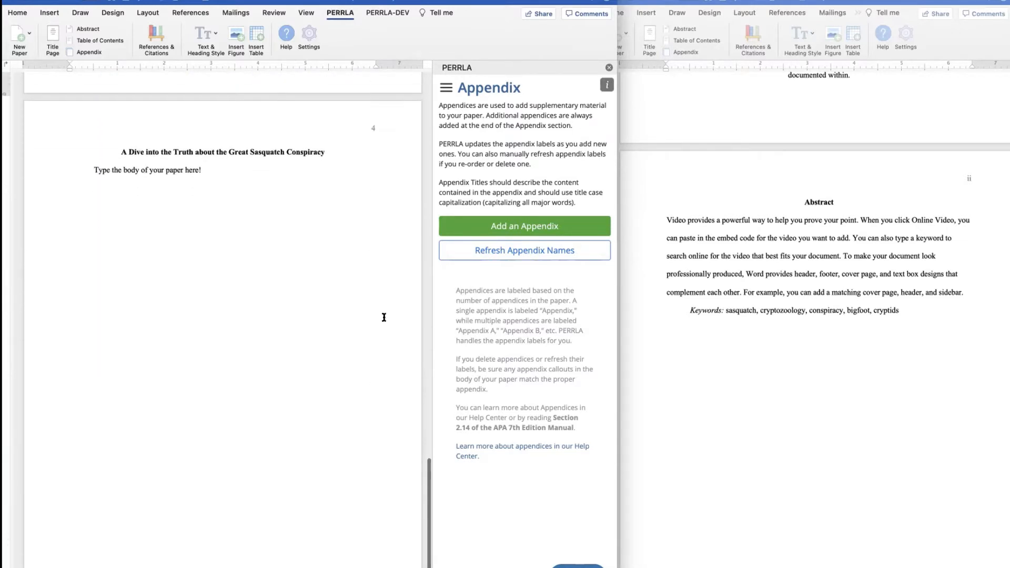
pyautogui.scroll(1, 384, 317)
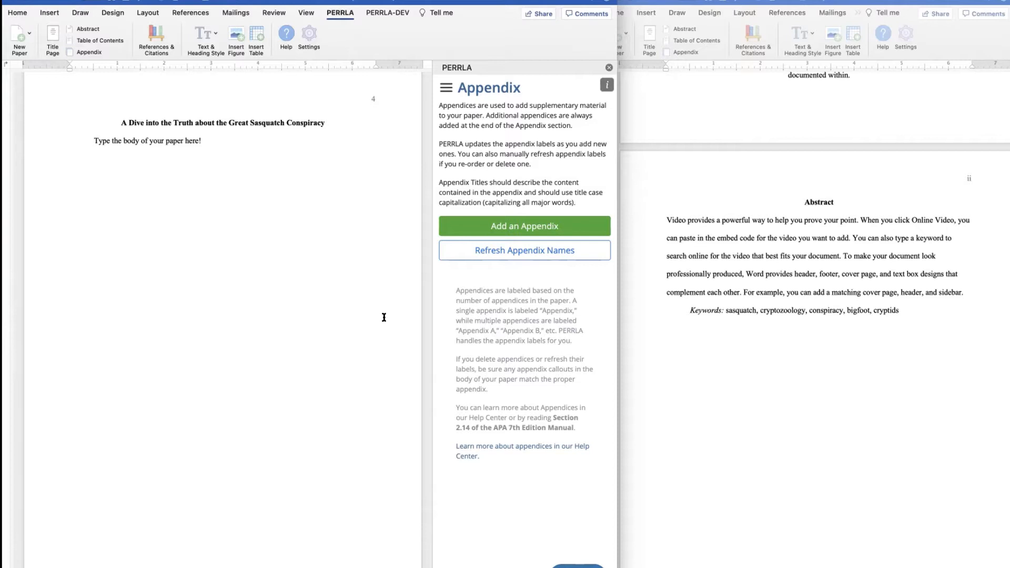
# Add the 2019 Journal of Bigfoot Studies hominid habitats article from the PERRLA library as References.
pyautogui.click(155, 33)
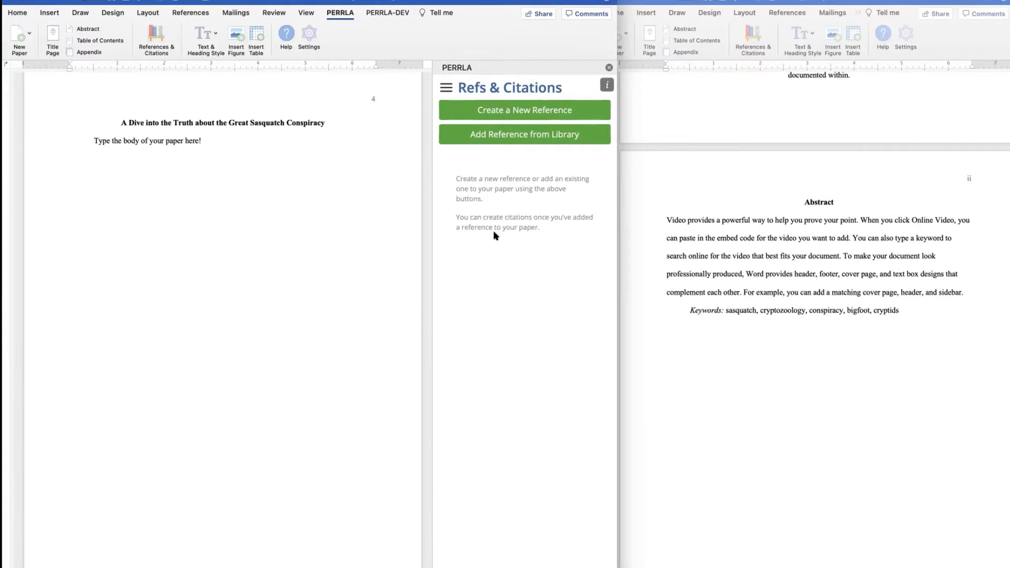
pyautogui.click(476, 135)
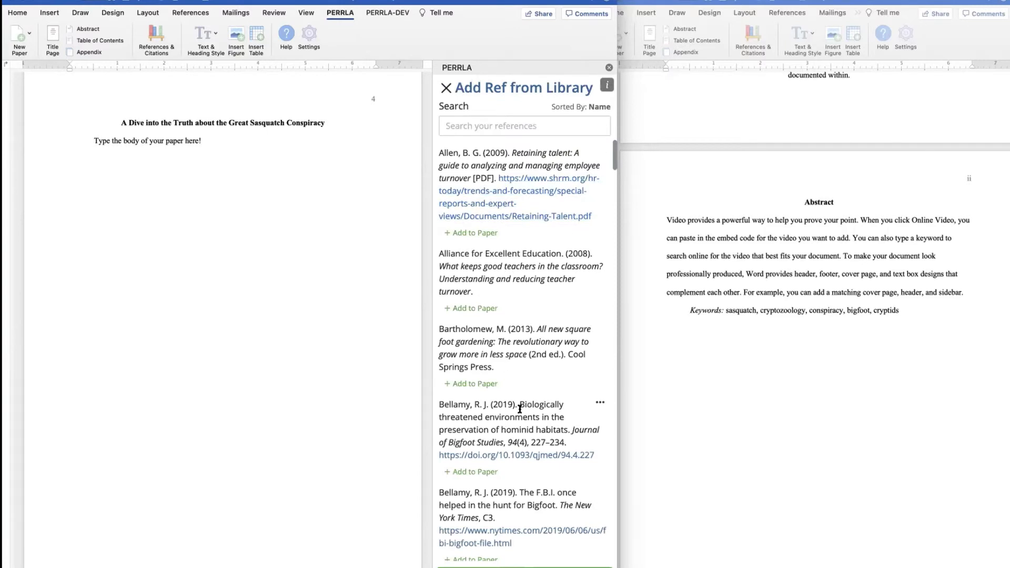
pyautogui.click(502, 471)
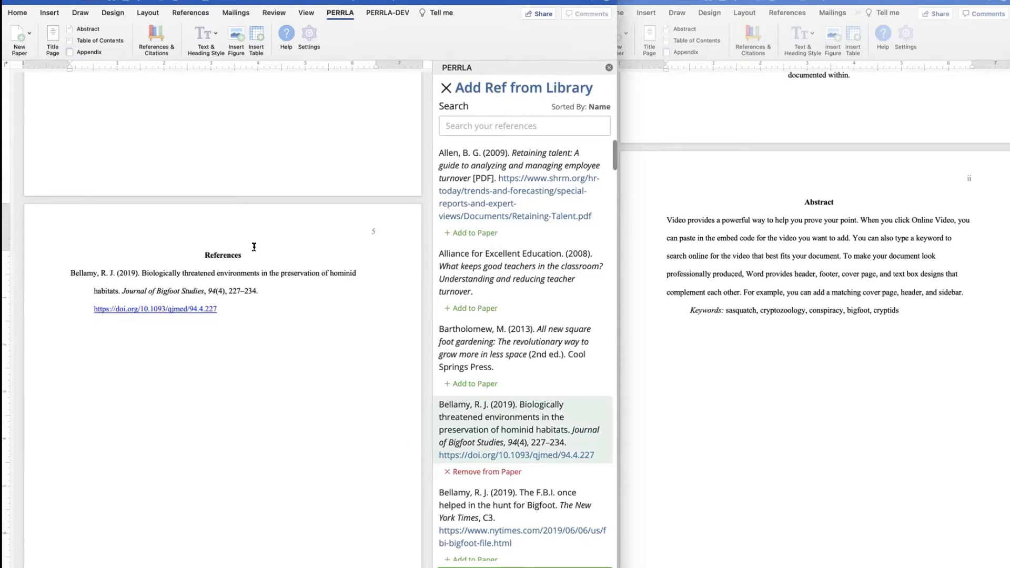
pyautogui.scroll(10, 254, 247)
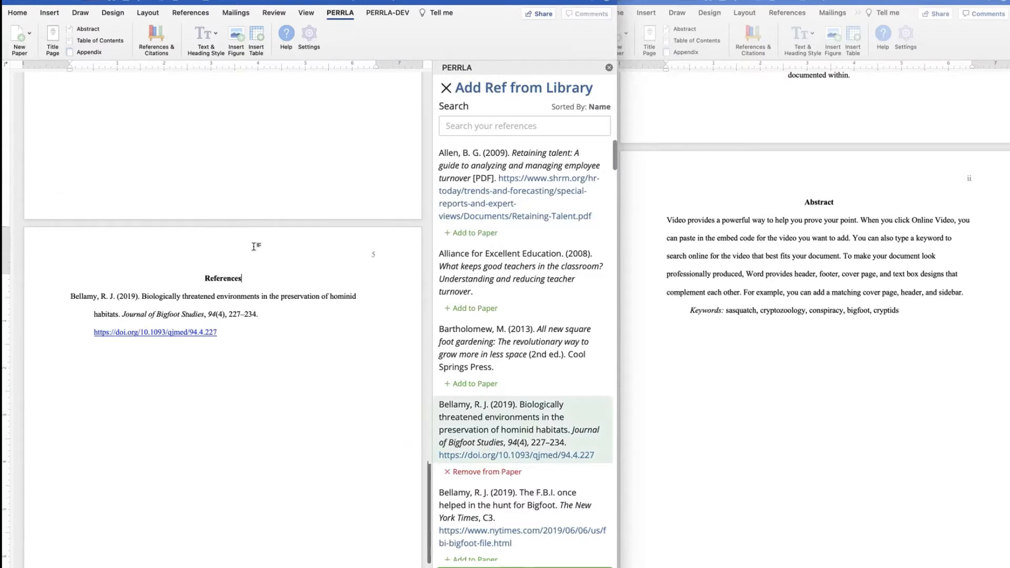
pyautogui.scroll(7, 254, 247)
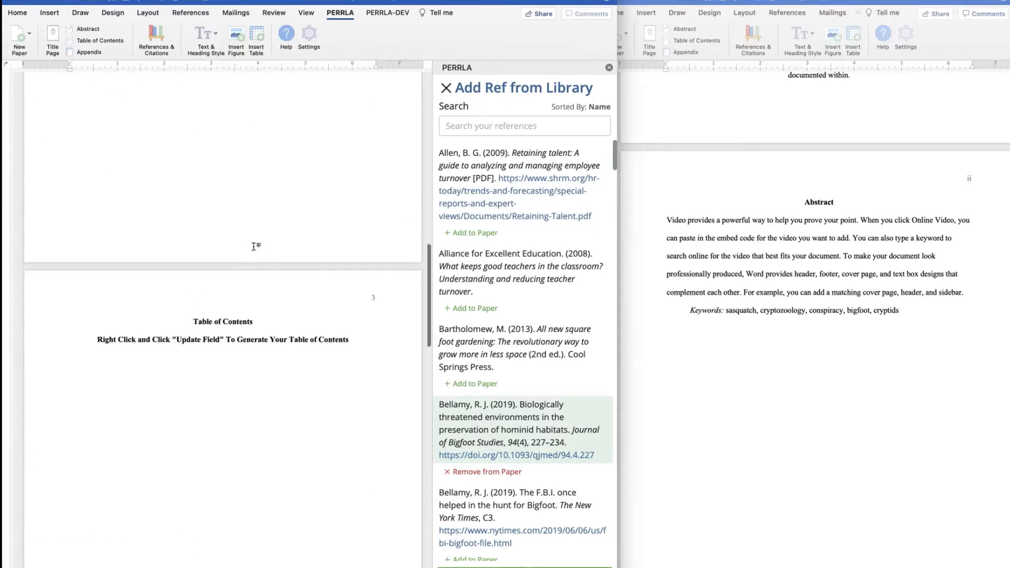
pyautogui.scroll(-8, 708, 307)
pyautogui.scroll(-10, 707, 307)
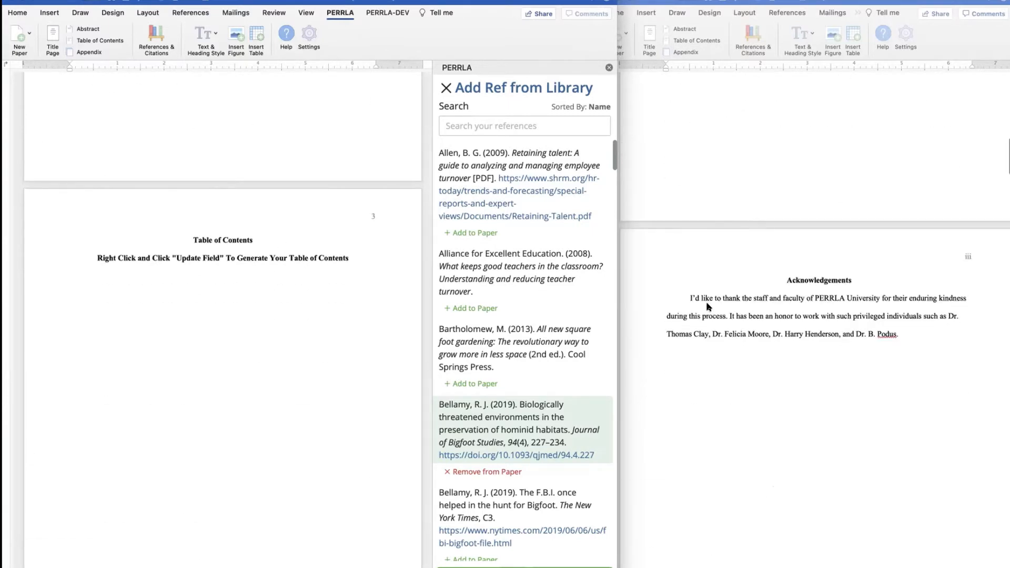
pyautogui.scroll(-4, 708, 307)
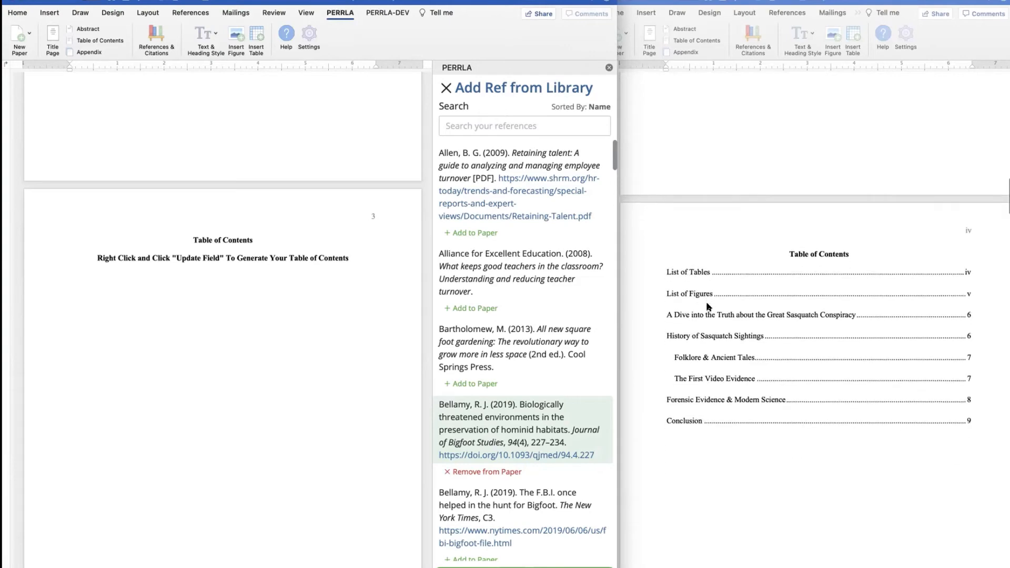
pyautogui.scroll(-15, 722, 307)
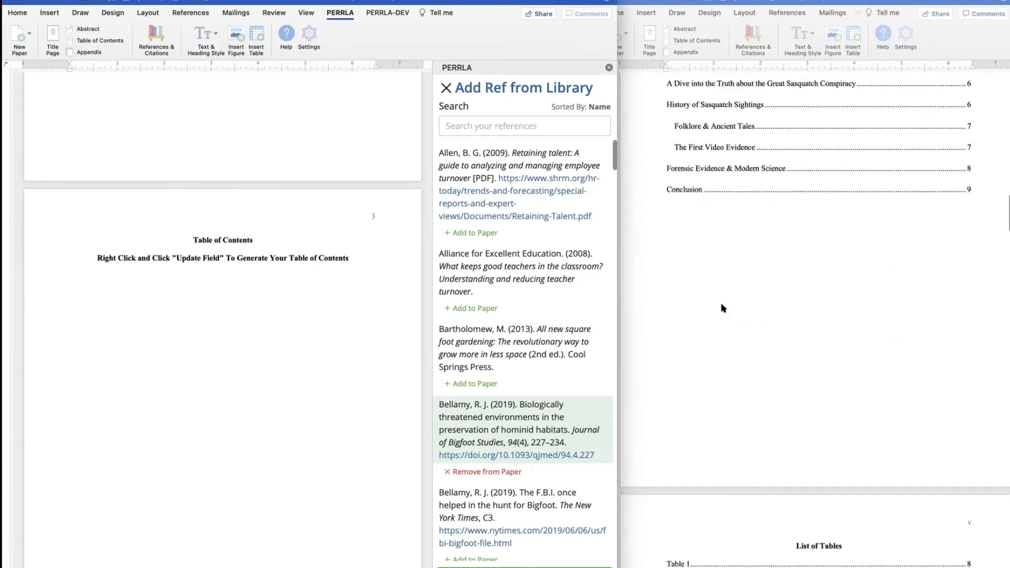
pyautogui.scroll(-12, 721, 308)
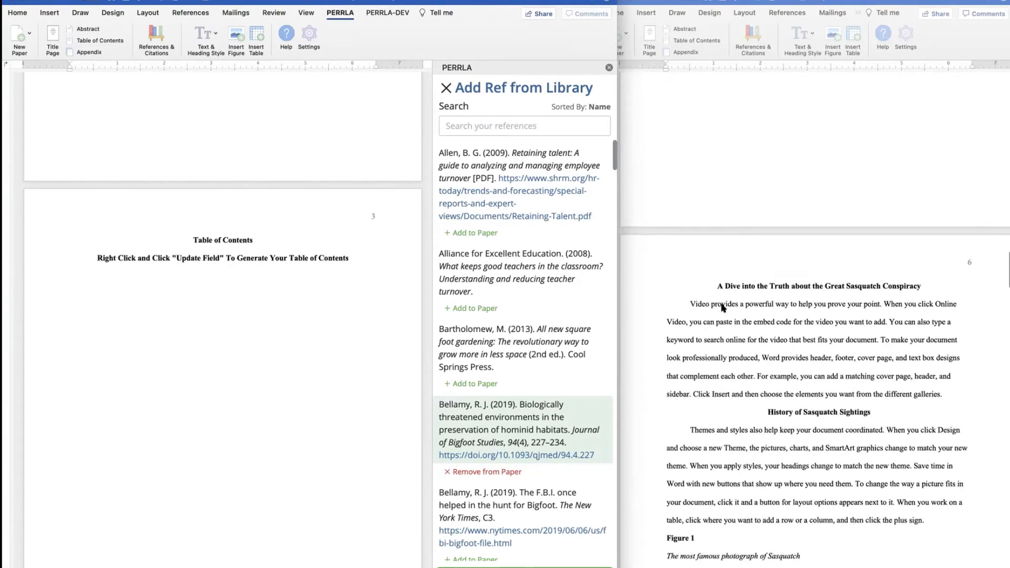
pyautogui.scroll(-8, 722, 309)
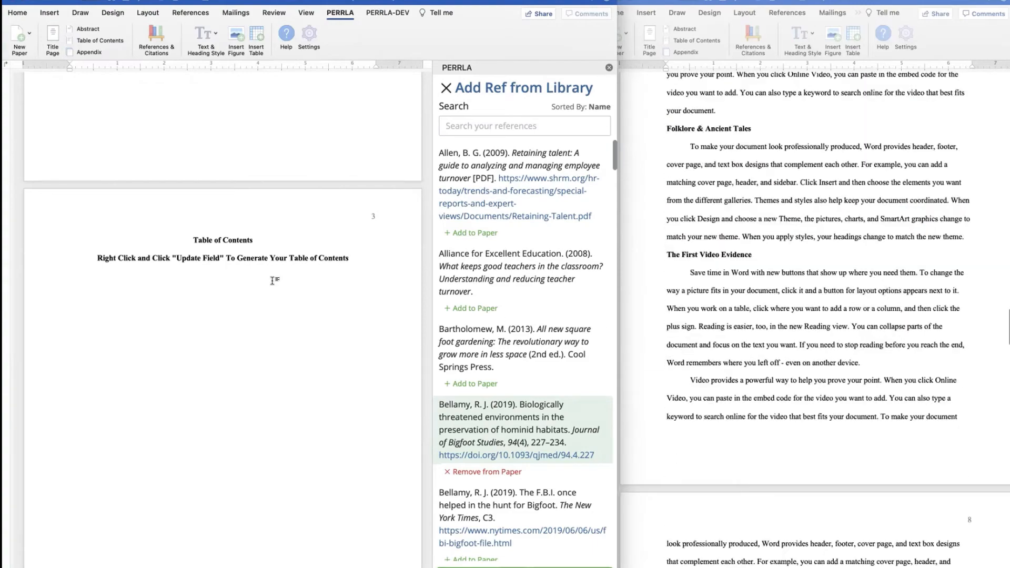
pyautogui.scroll(8, 273, 280)
pyautogui.scroll(-20, 272, 280)
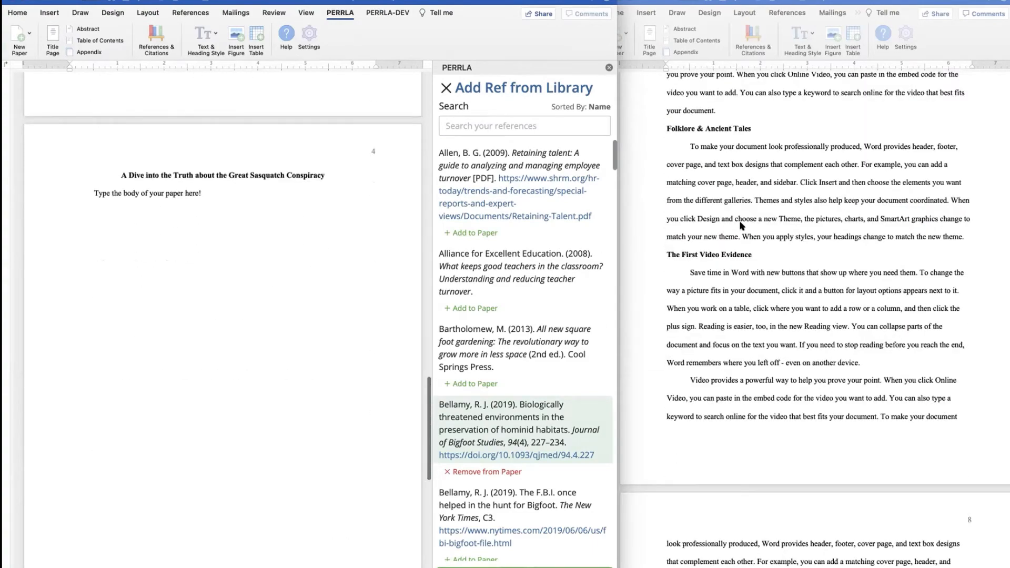
pyautogui.scroll(-15, 741, 225)
pyautogui.scroll(-10, 740, 225)
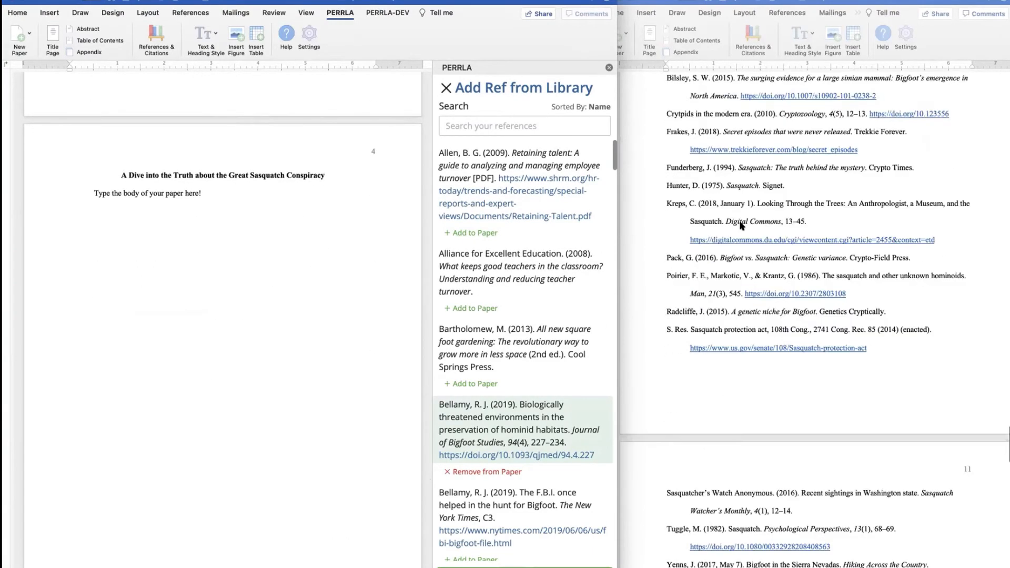
pyautogui.scroll(-10, 239, 332)
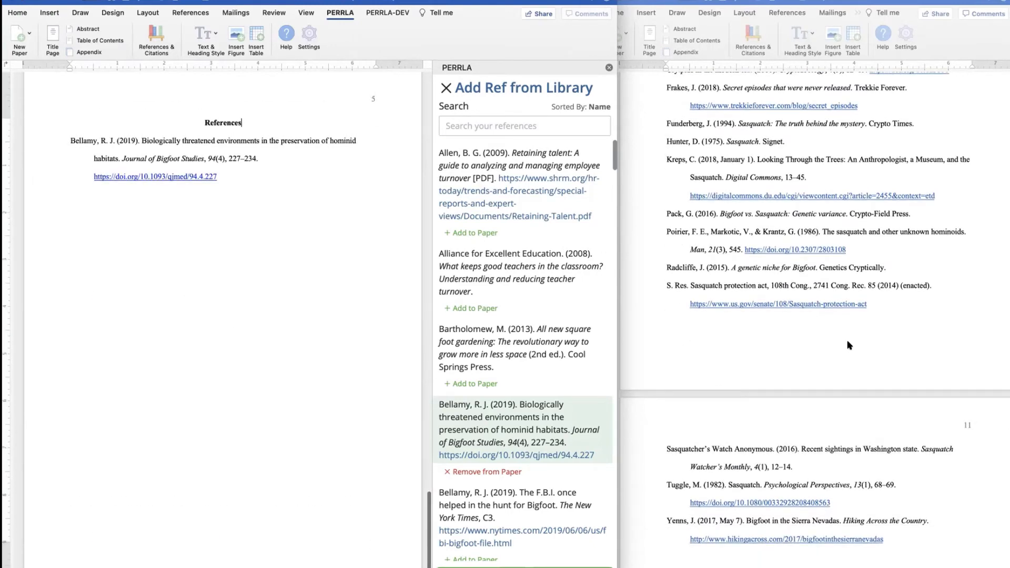
pyautogui.scroll(-15, 848, 342)
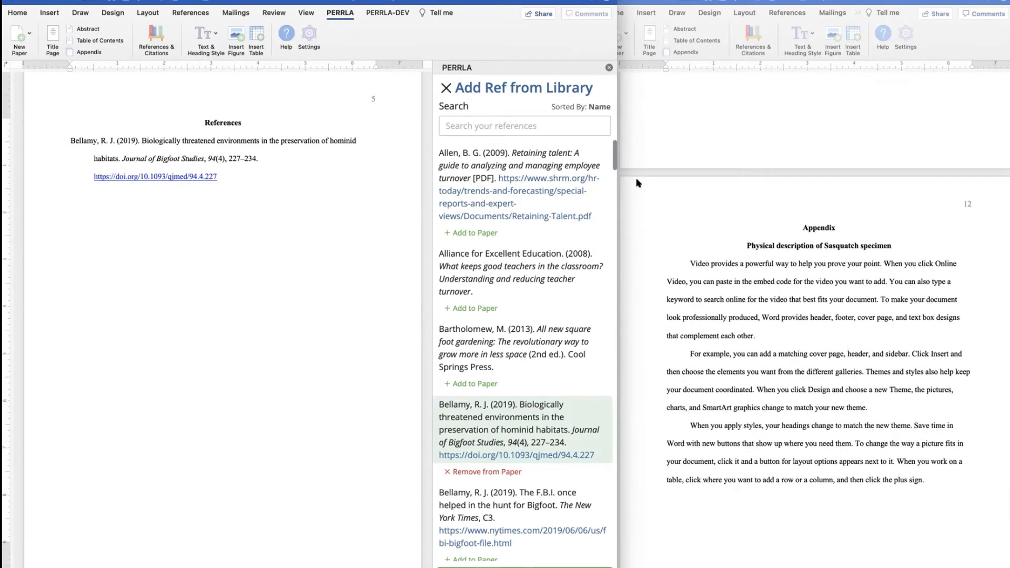
# Close the reference library and add an Appendix as page 6 with placeholder title and text.
pyautogui.click(446, 89)
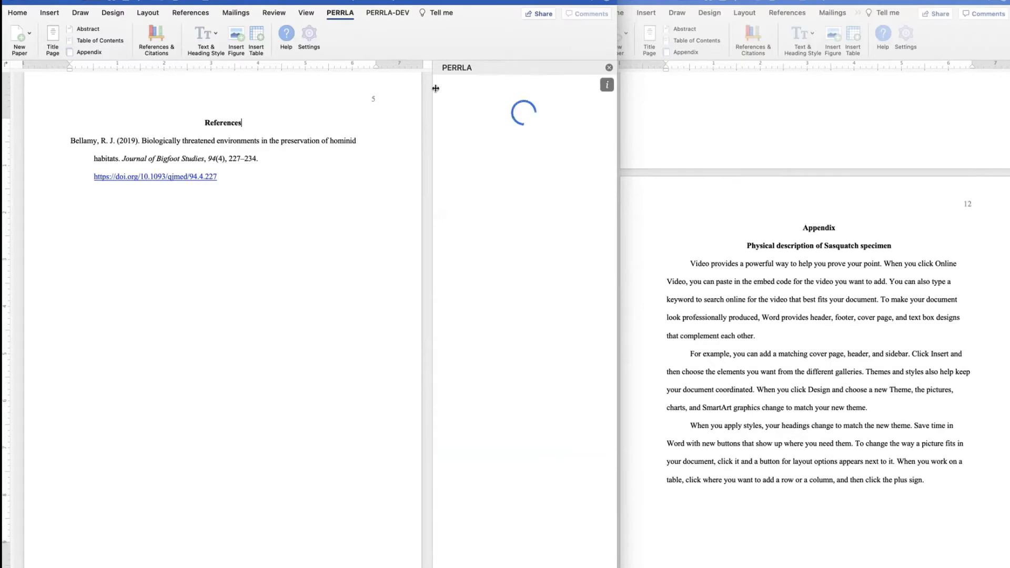
pyautogui.click(98, 52)
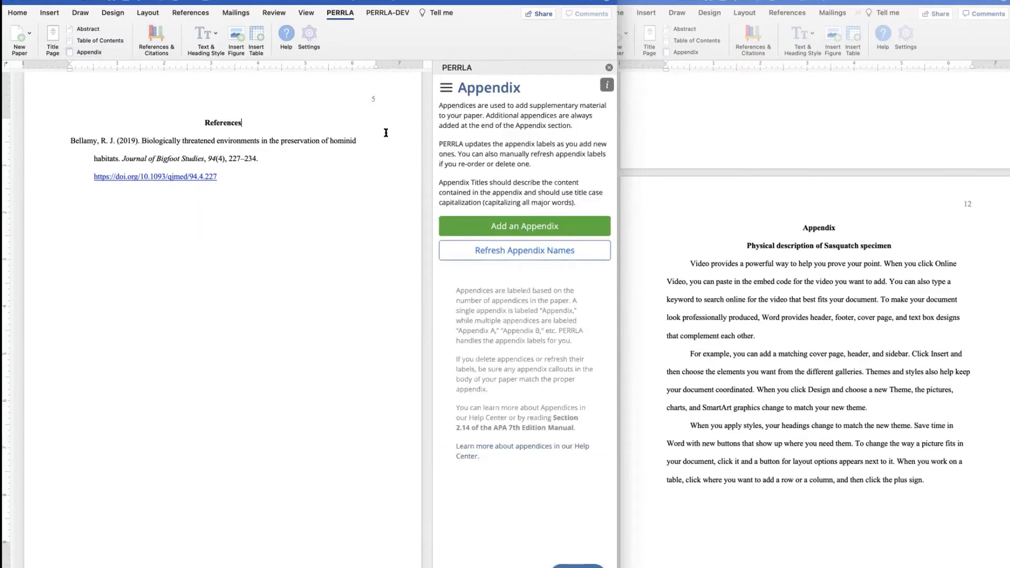
pyautogui.click(475, 227)
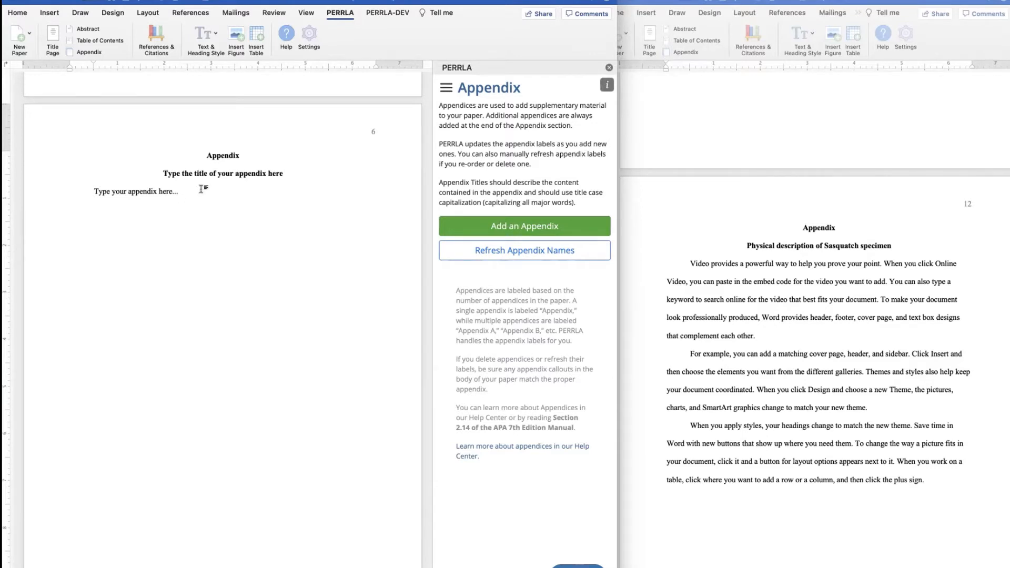
pyautogui.scroll(-10, 742, 282)
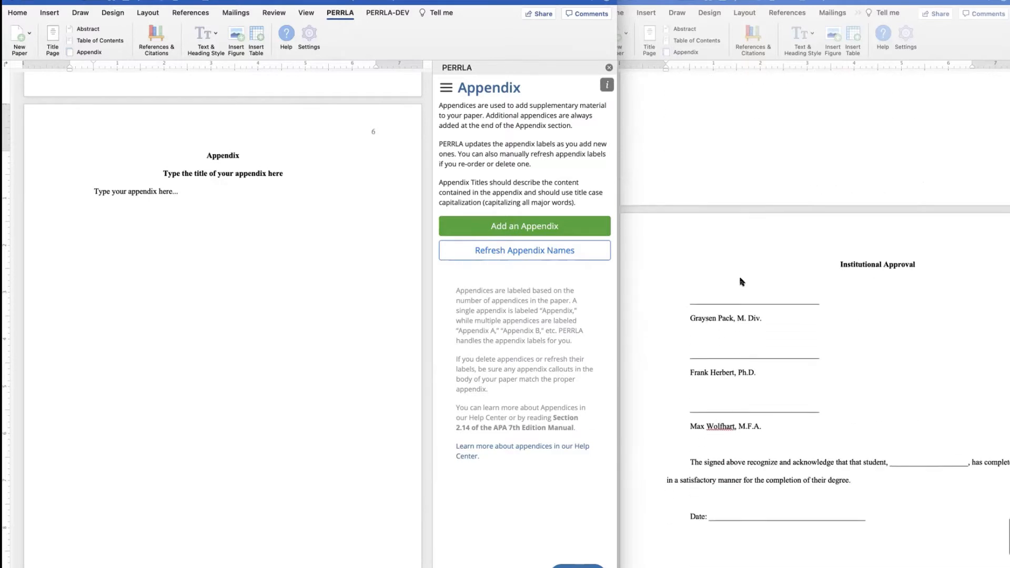
# Scroll the dissertation to blank page 14 and show the new paper's title page in front.
pyautogui.click(842, 344)
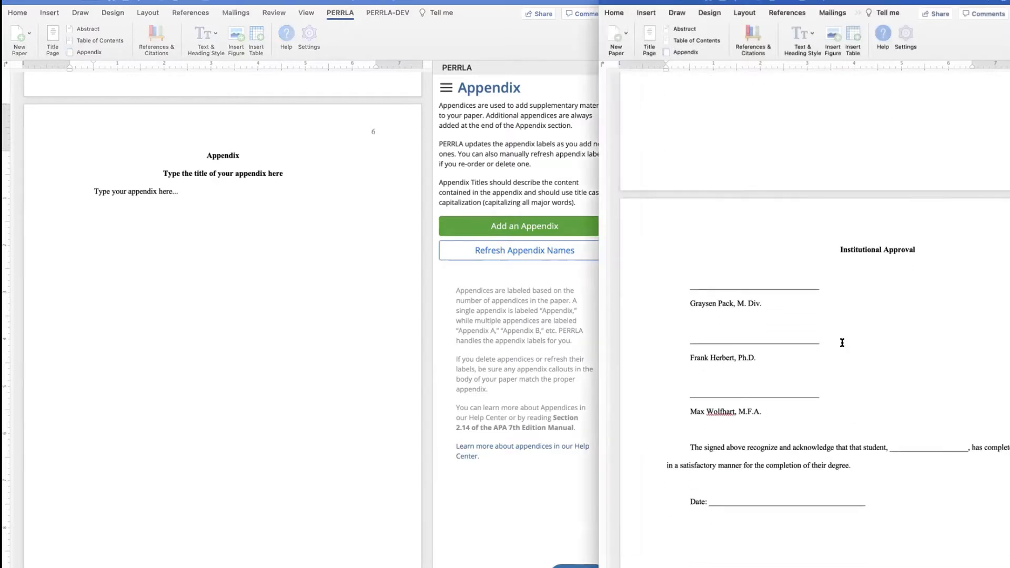
pyautogui.scroll(-3, 842, 343)
pyautogui.scroll(-3, 842, 343)
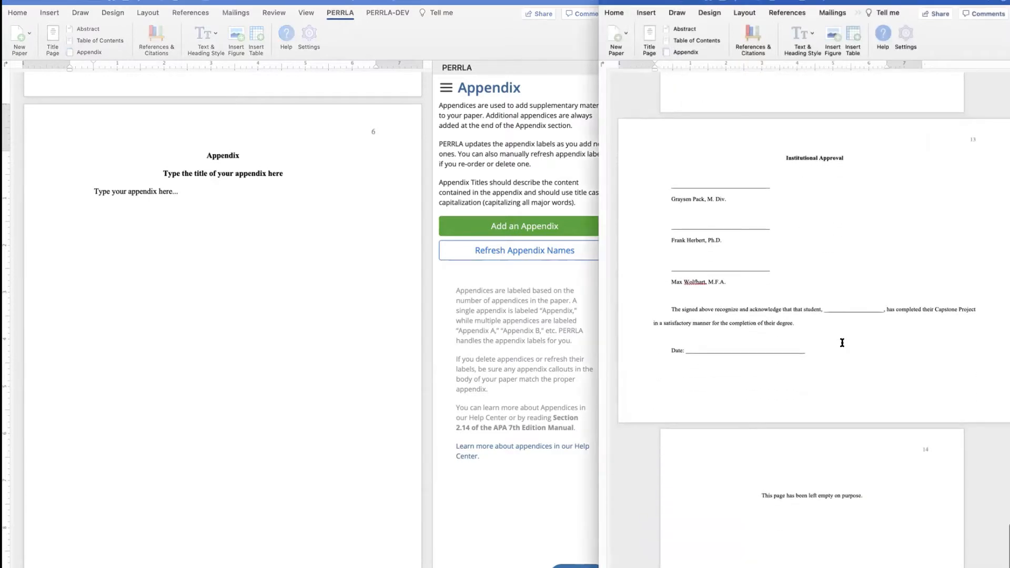
pyautogui.scroll(-5, 842, 343)
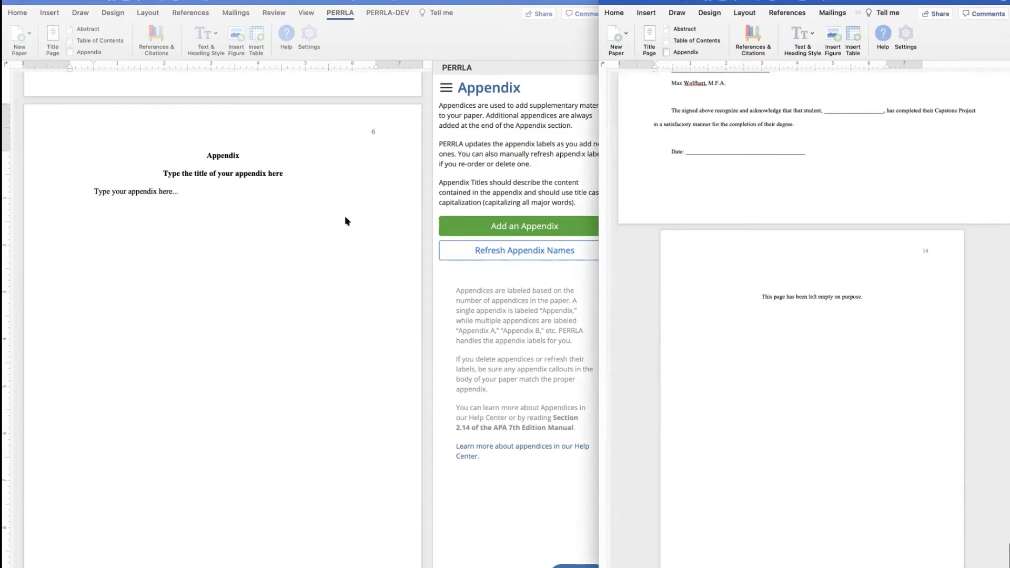
pyautogui.scroll(2, 841, 227)
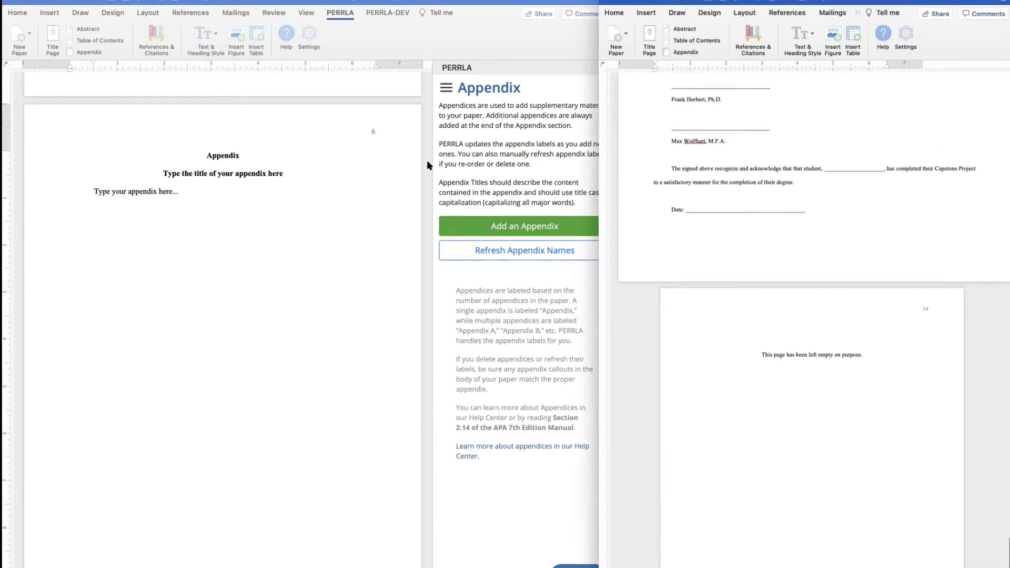
pyautogui.click(499, 166)
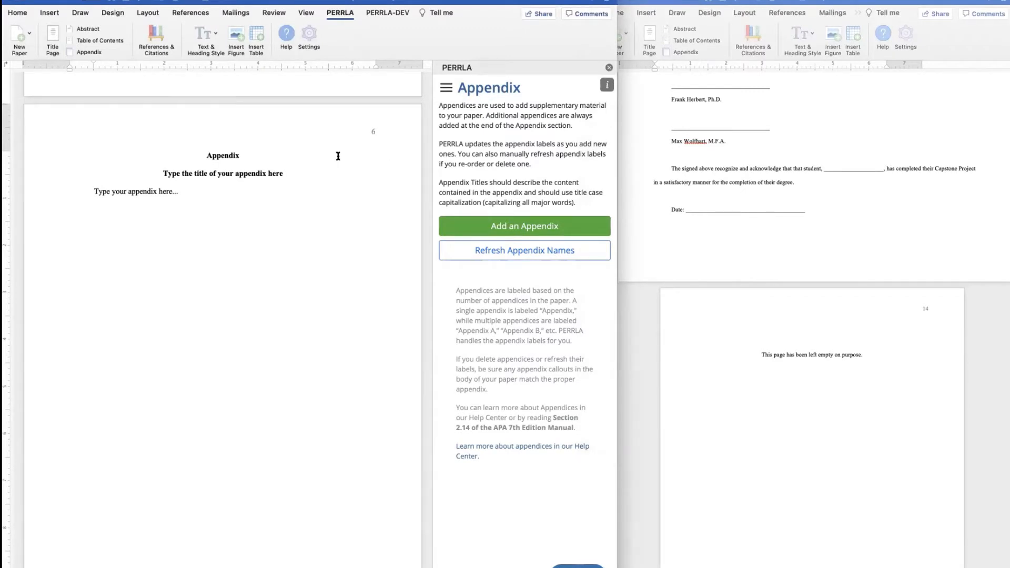
pyautogui.scroll(20, 305, 193)
pyautogui.scroll(15, 302, 241)
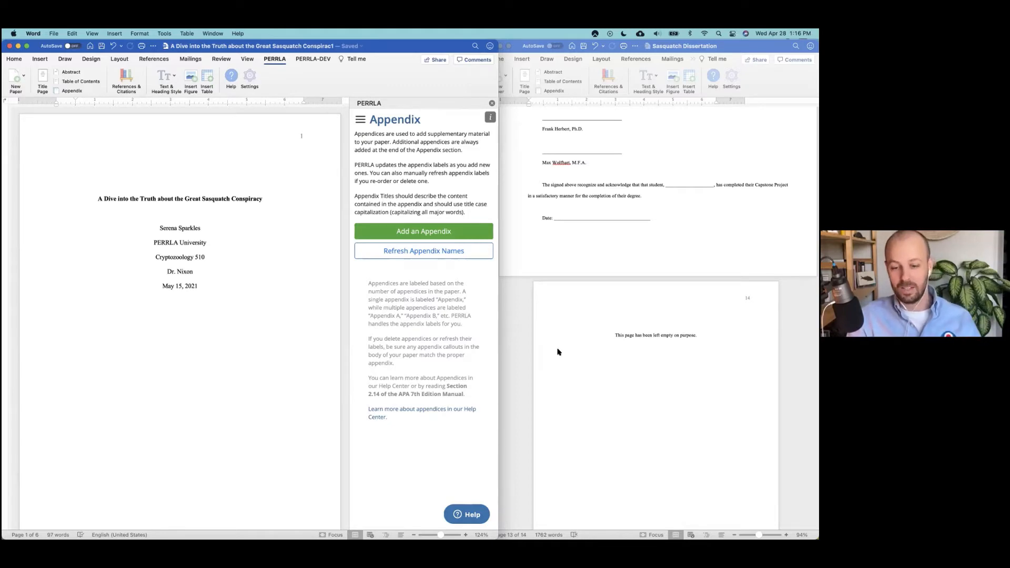
# Scroll the dissertation to its Acknowledgements page.
pyautogui.scroll(20, 557, 350)
pyautogui.scroll(10, 558, 351)
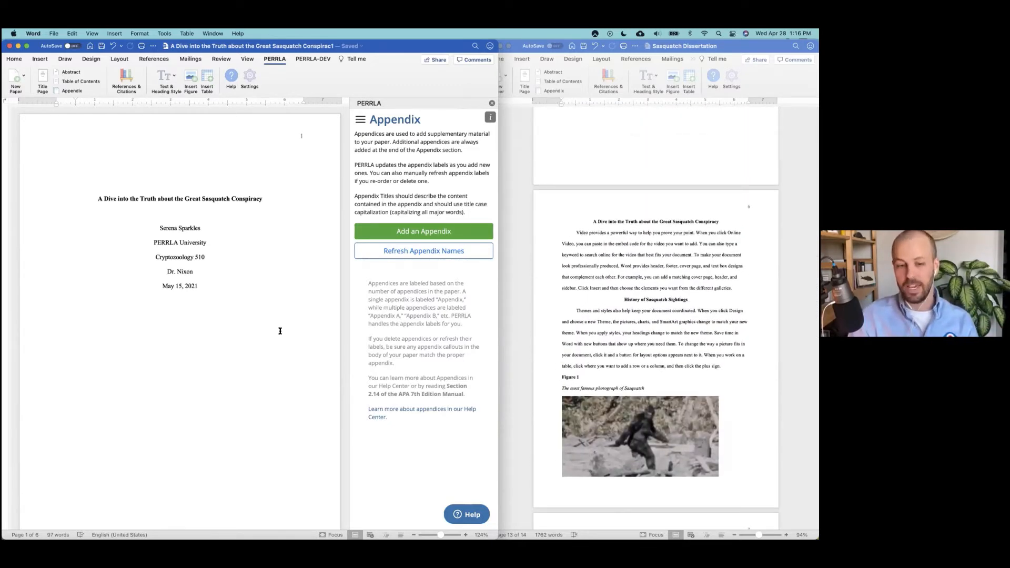
pyautogui.scroll(5, 645, 355)
pyautogui.scroll(5, 646, 355)
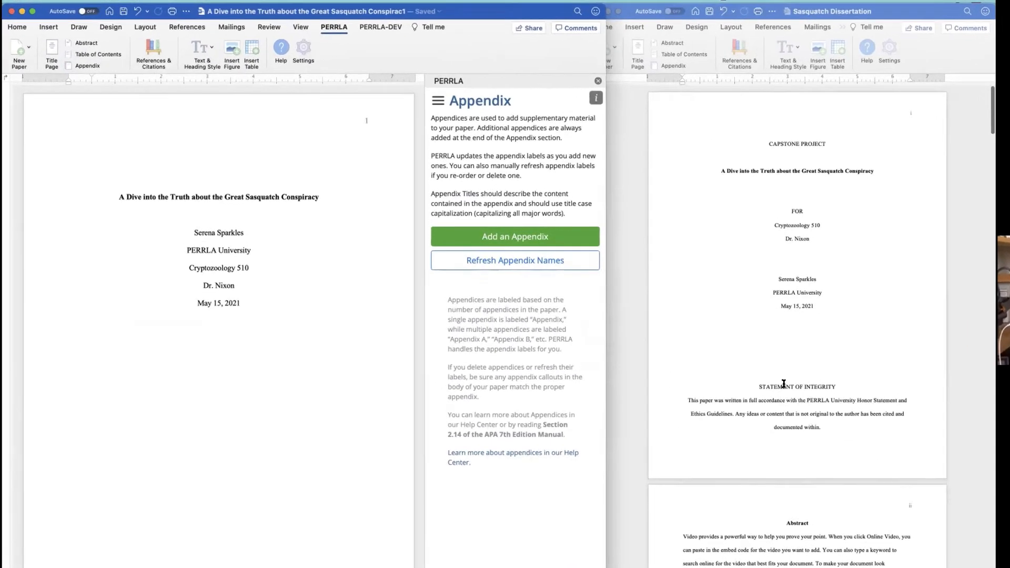
pyautogui.scroll(-5, 783, 383)
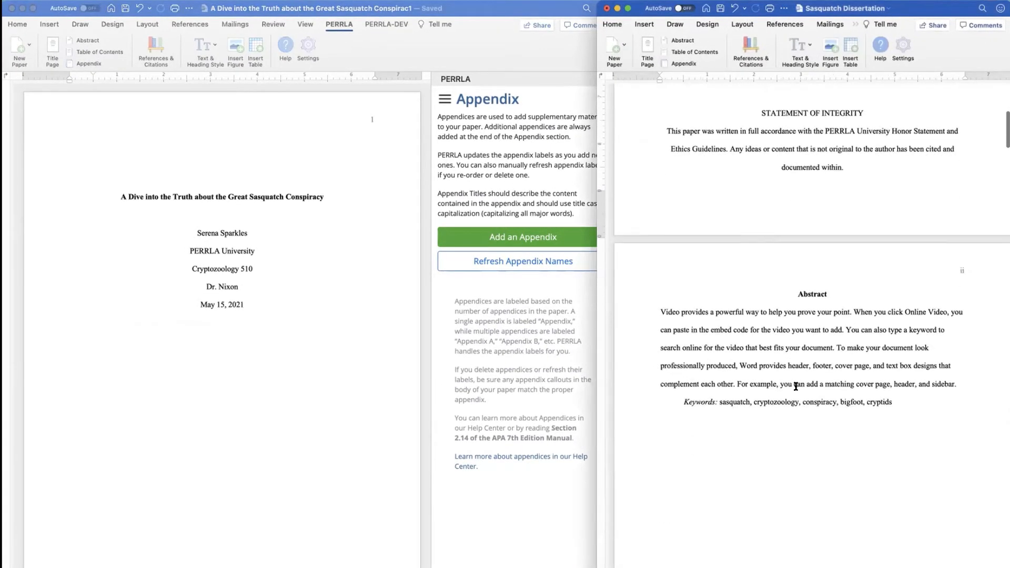
pyautogui.scroll(-8, 795, 387)
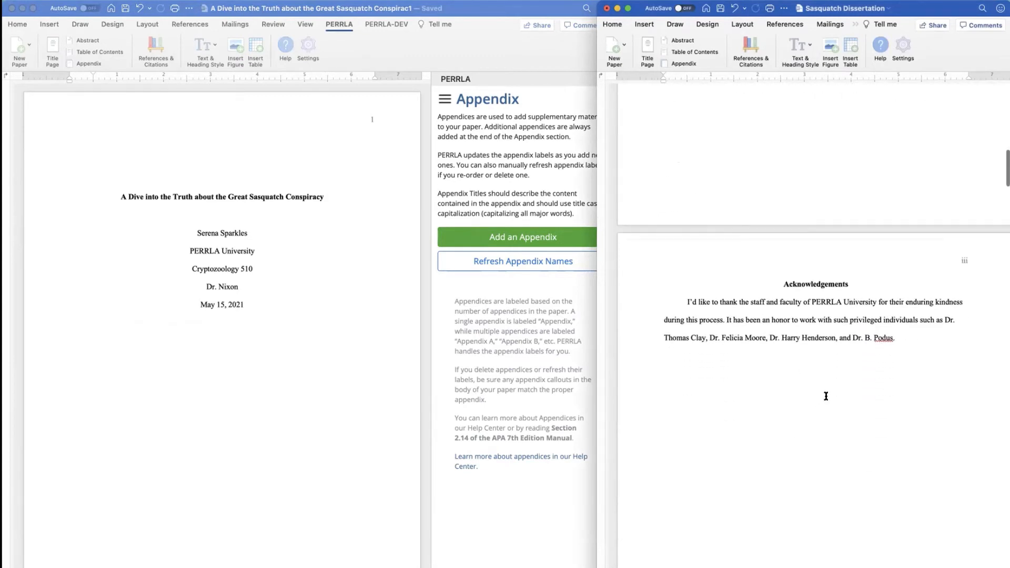
# Scroll the new paper to its Abstract page, then bring up the Tip #3 slide.
pyautogui.click(306, 203)
pyautogui.scroll(-10, 306, 203)
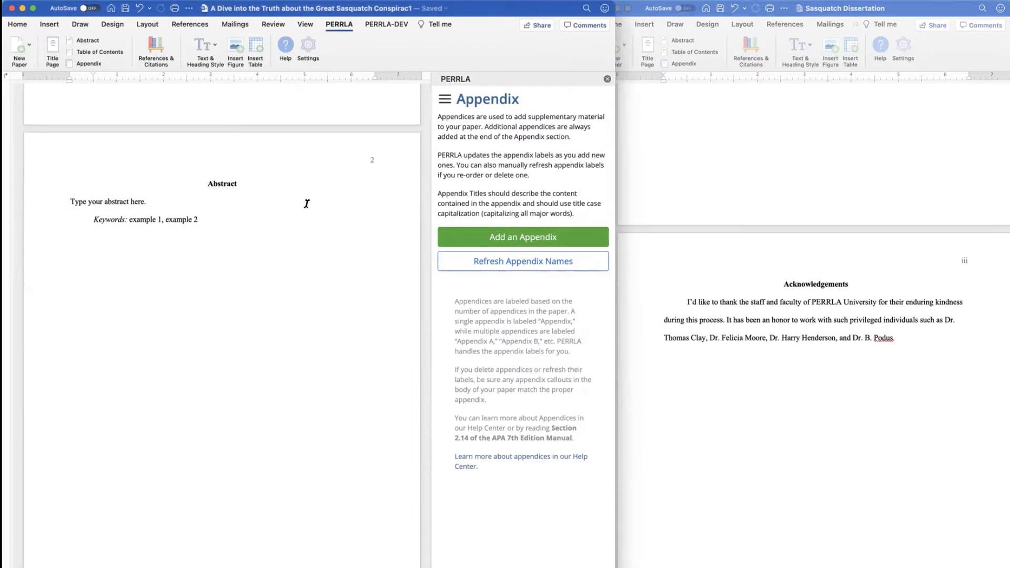
pyautogui.scroll(-2, 306, 204)
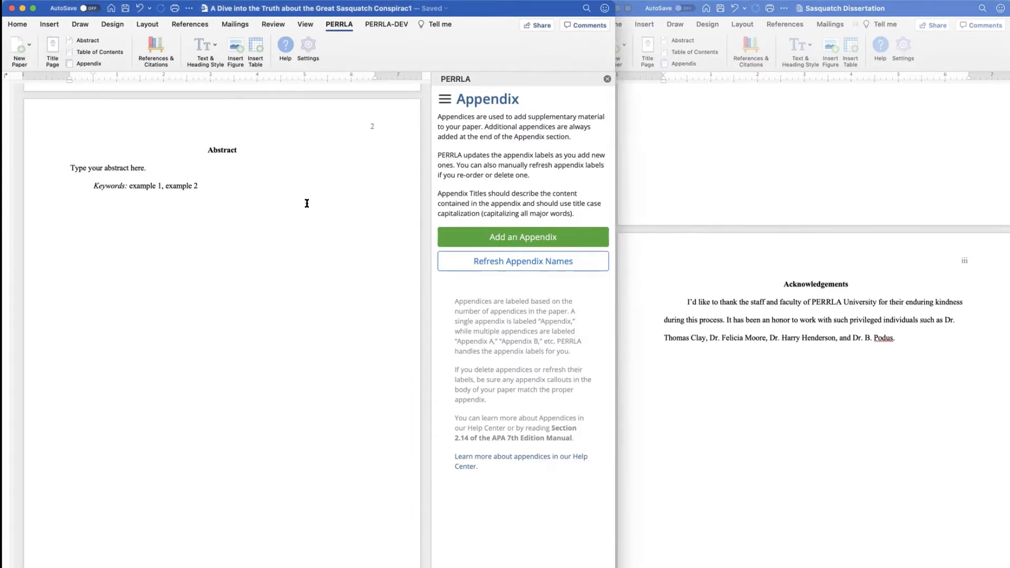
pyautogui.hotkey('ctrl', 'Right')
pyautogui.press('Right')
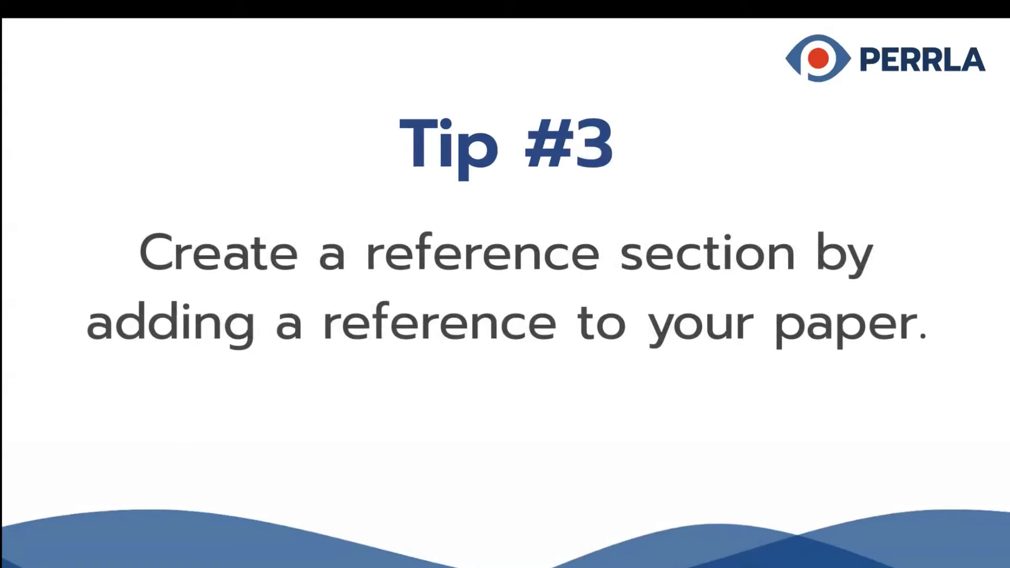
# Advance the slides to Tip #4 about turning on hidden characters.
pyautogui.press('Right')
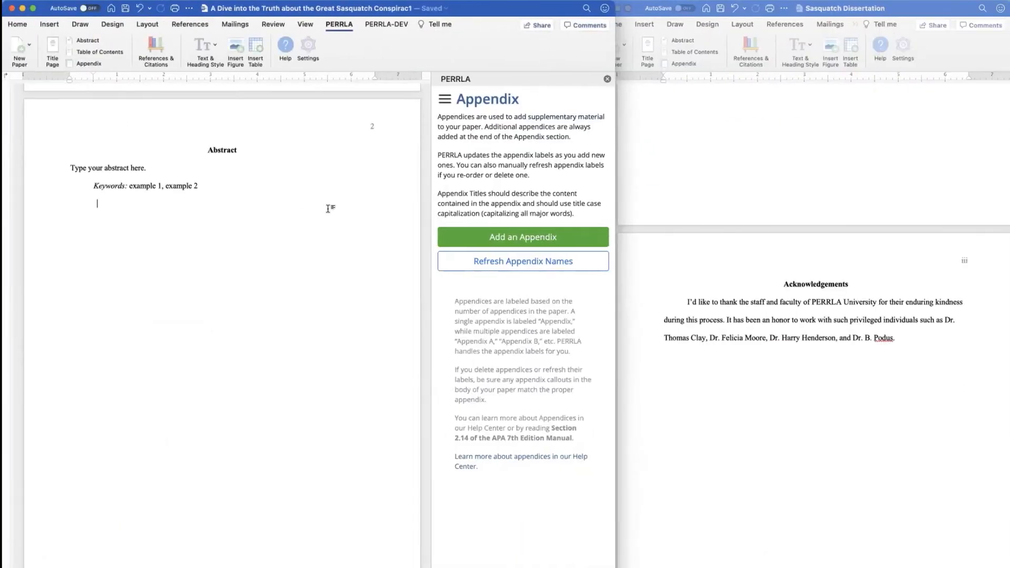
# Narrow the paper's window, show formatting marks, and place the cursor on the Abstract's Section Break (Next Page).
pyautogui.click(18, 25)
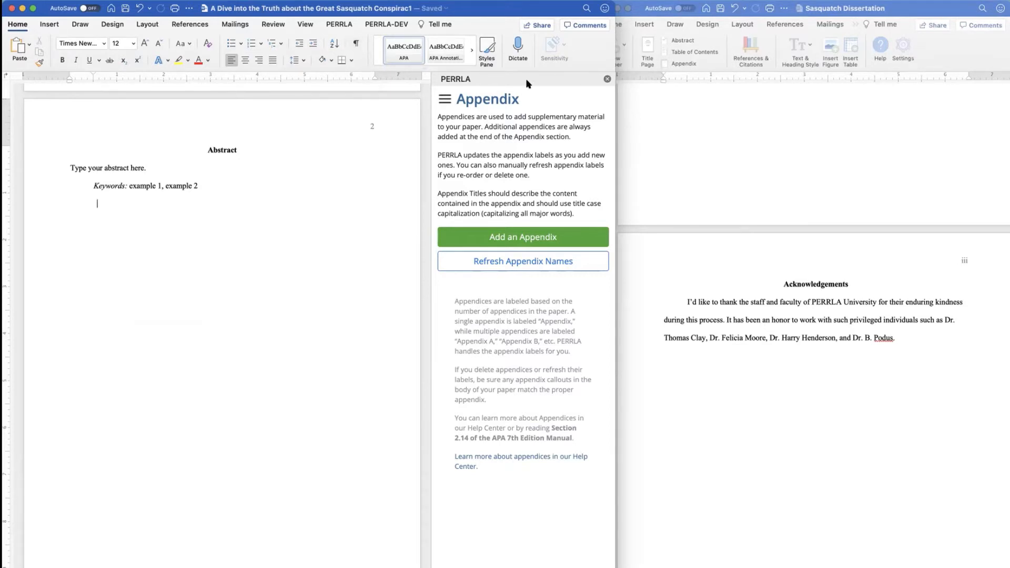
pyautogui.moveTo(613, 98)
pyautogui.mouseDown()
pyautogui.moveTo(455, 105)
pyautogui.moveTo(629, 95)
pyautogui.mouseUp()
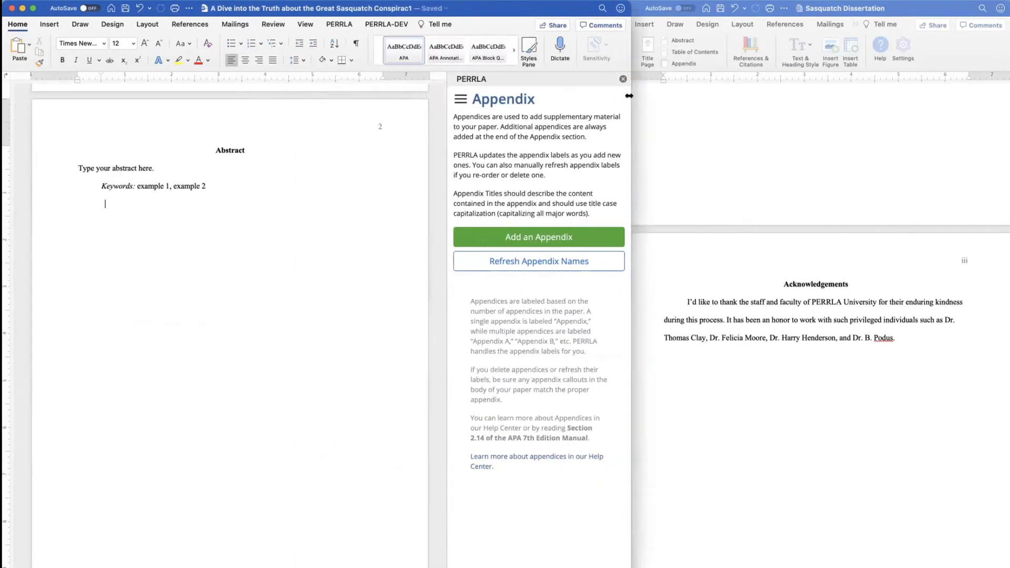
pyautogui.click(356, 44)
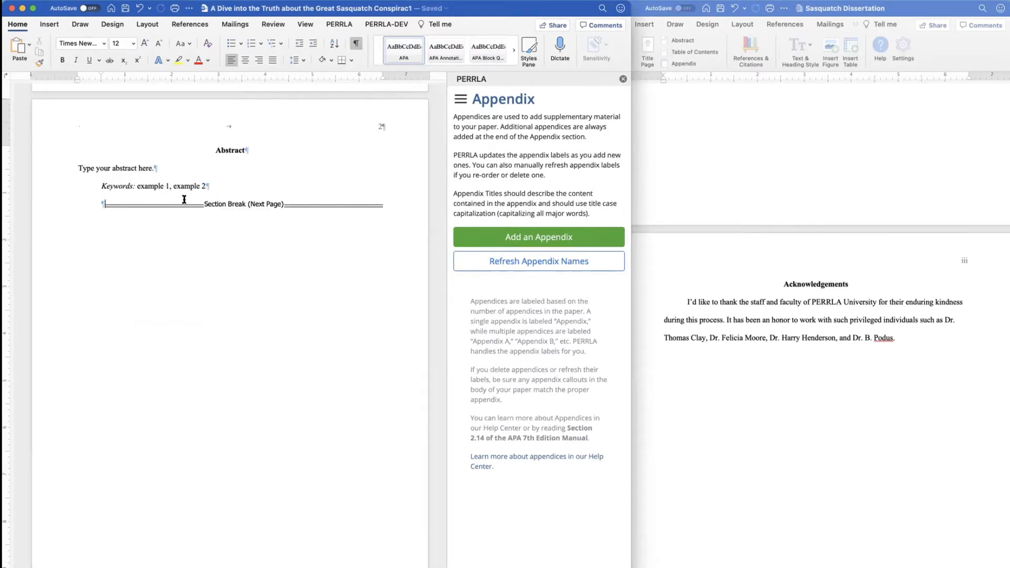
pyautogui.moveTo(157, 169); pyautogui.dragTo(157, 168)
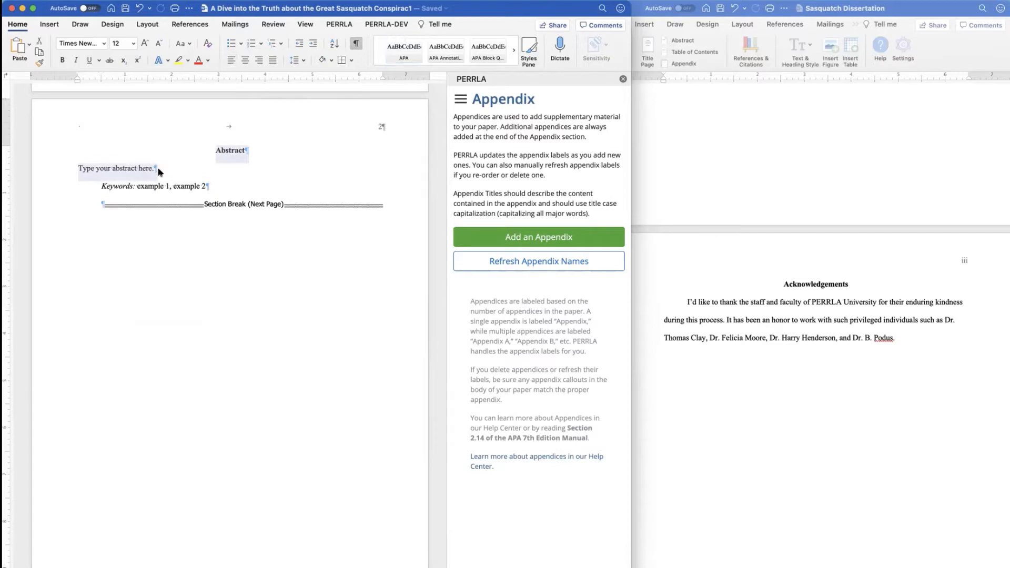
pyautogui.click(163, 173)
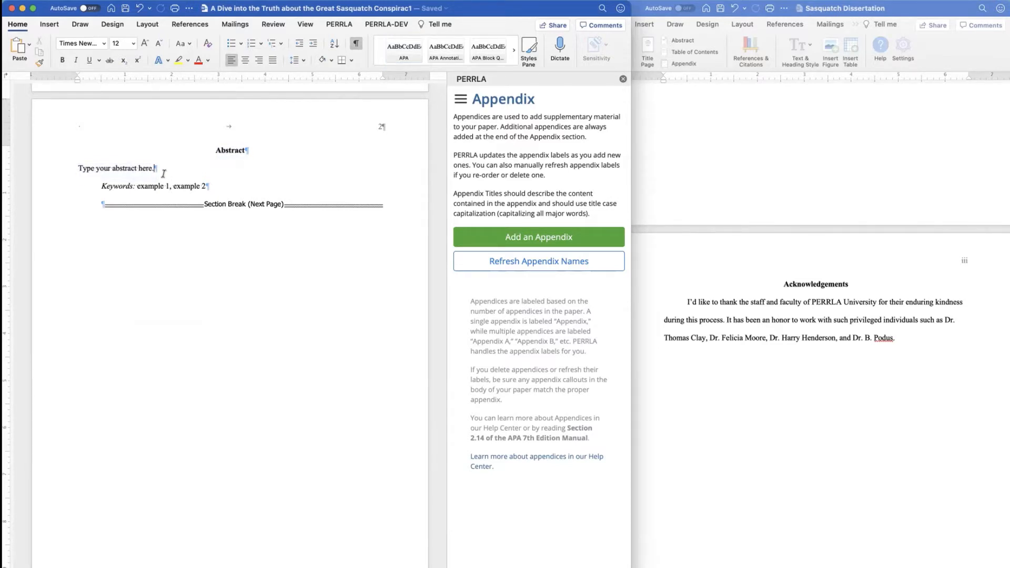
pyautogui.click(106, 204)
pyautogui.scroll(10, 261, 204)
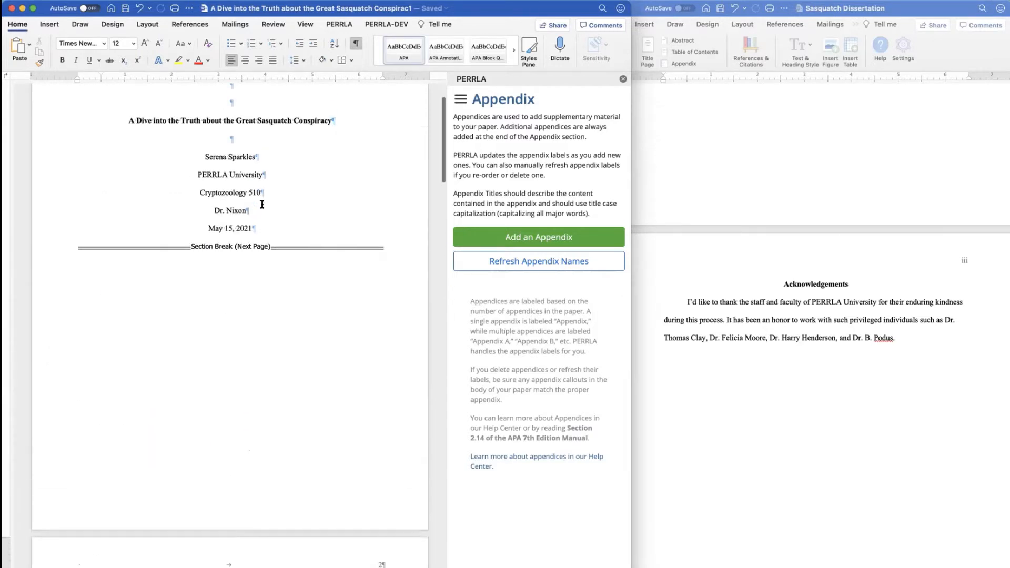
pyautogui.scroll(-10, 300, 266)
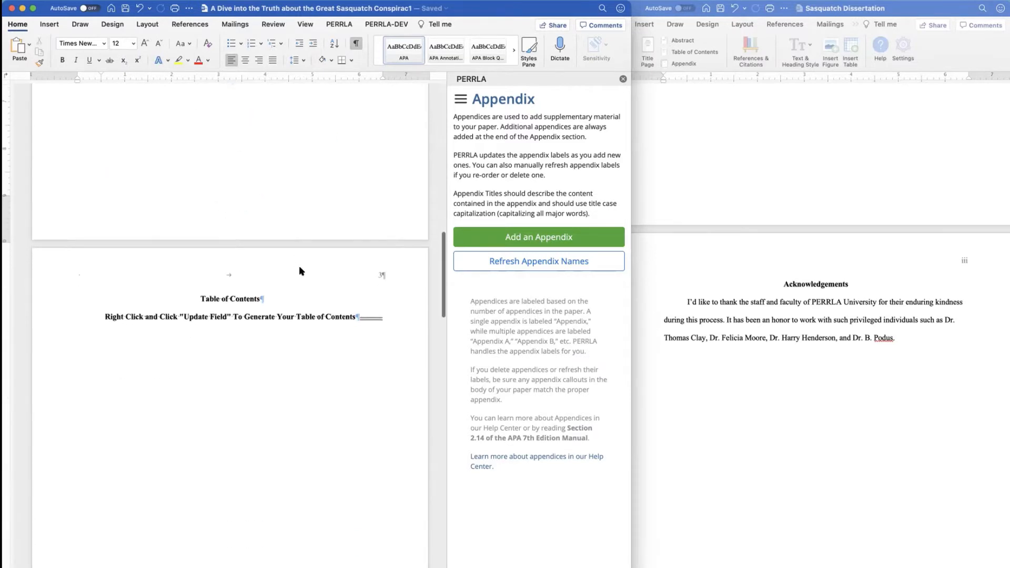
pyautogui.click(233, 293)
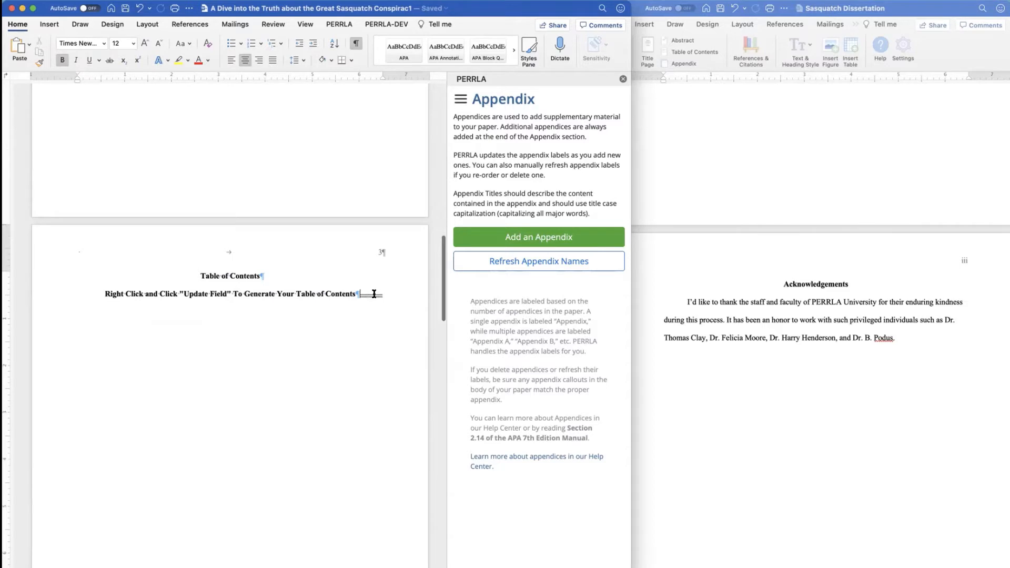
pyautogui.scroll(-10, 374, 293)
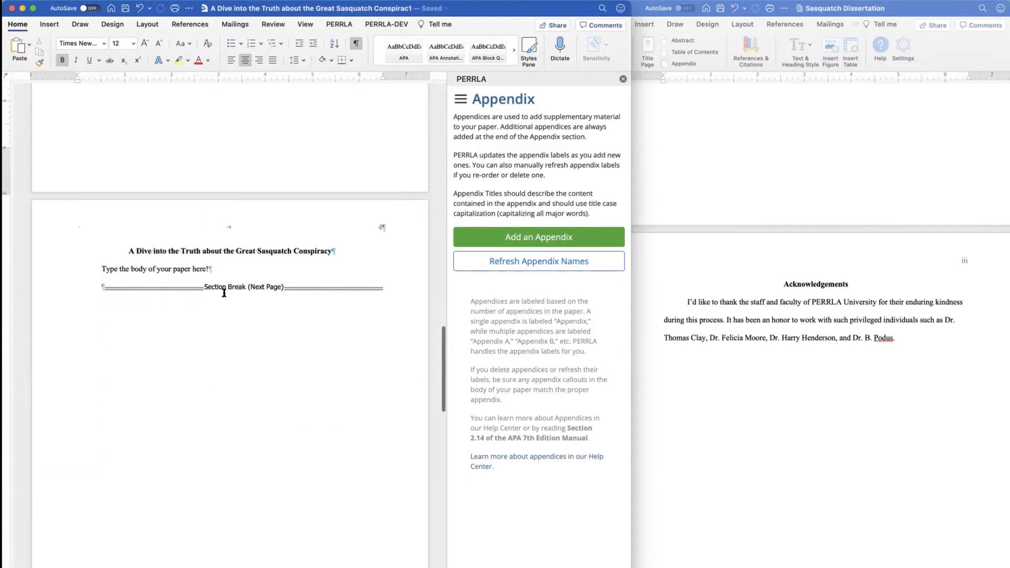
pyautogui.scroll(-15, 224, 293)
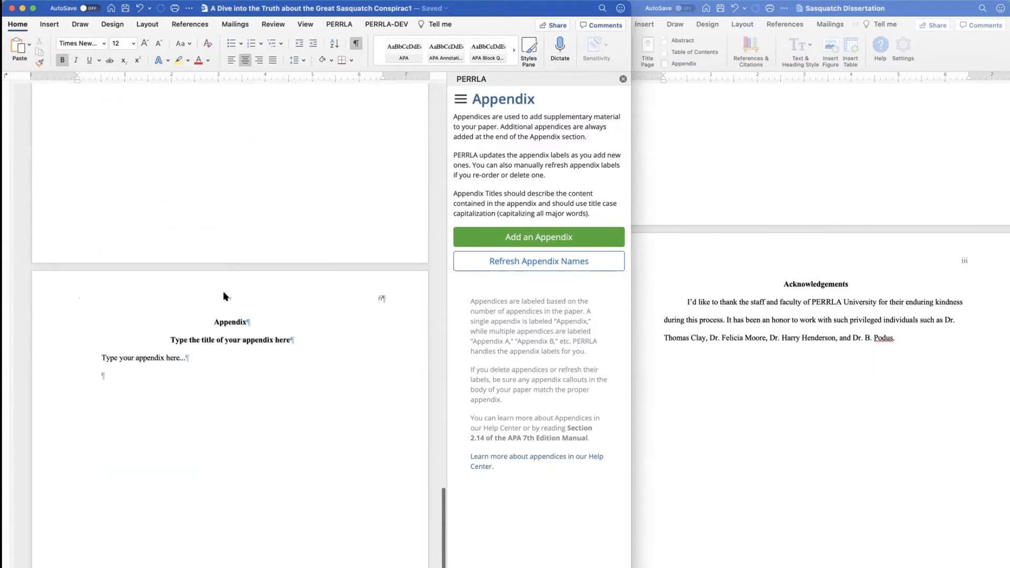
pyautogui.scroll(-5, 224, 296)
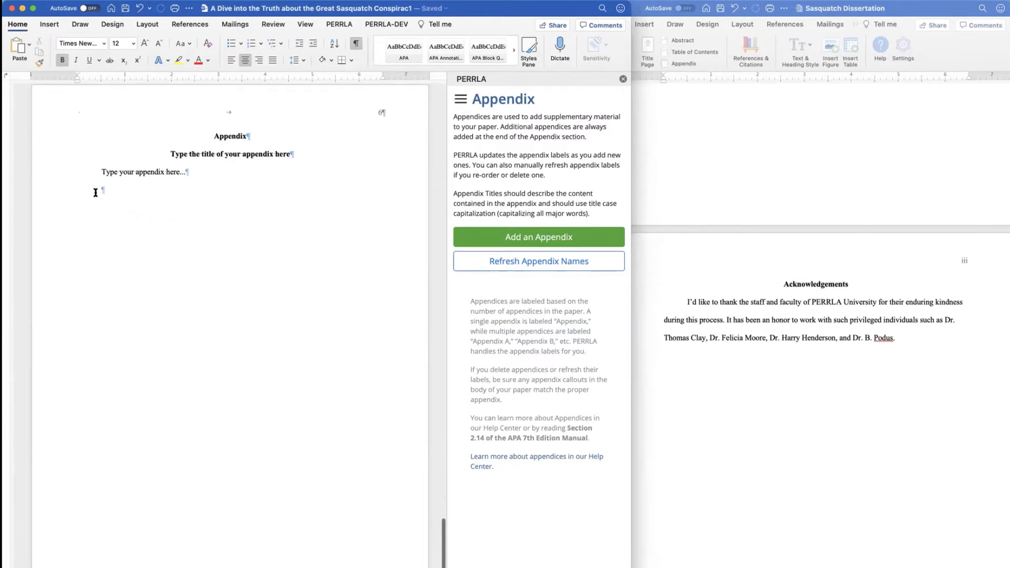
pyautogui.scroll(-1, 133, 195)
pyautogui.scroll(1, 133, 195)
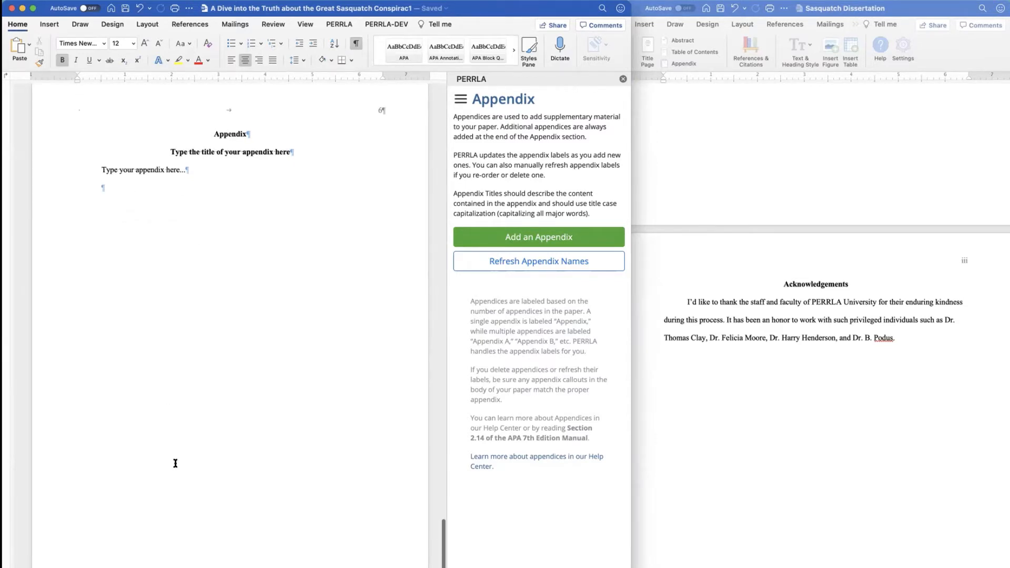
pyautogui.scroll(20, 243, 264)
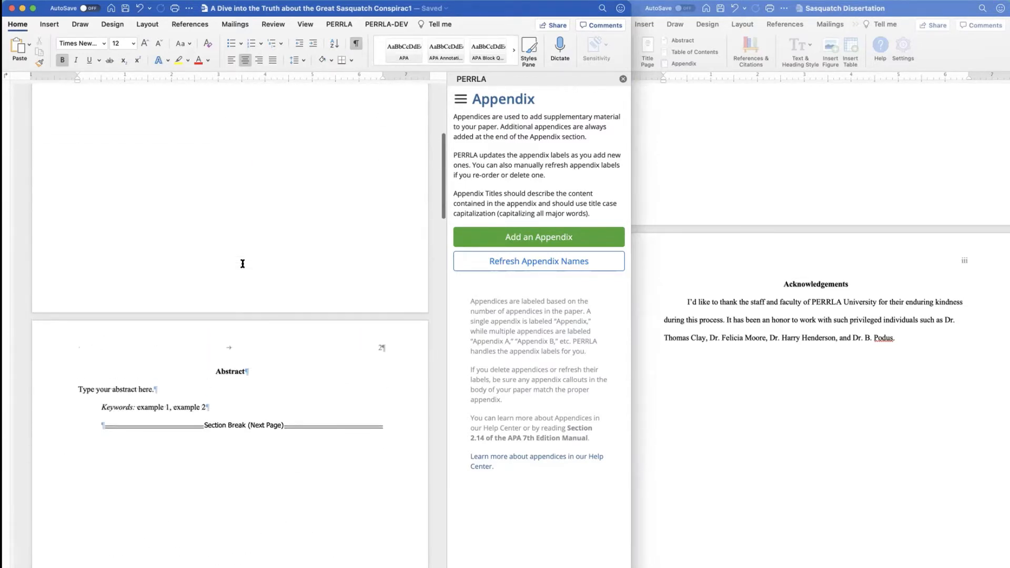
pyautogui.scroll(-1, 243, 263)
pyautogui.scroll(2, 766, 251)
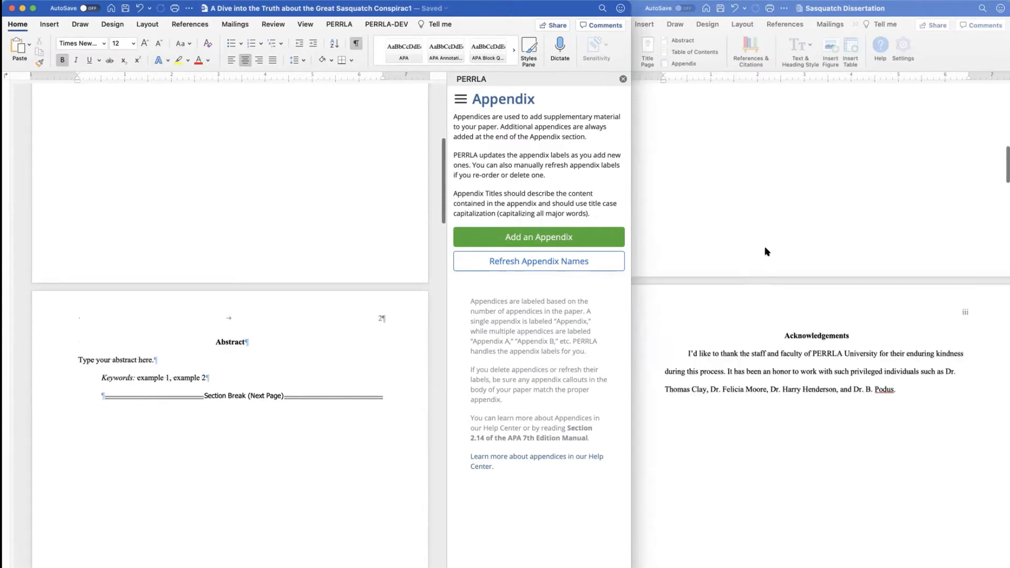
pyautogui.scroll(8, 766, 251)
pyautogui.scroll(-12, 773, 261)
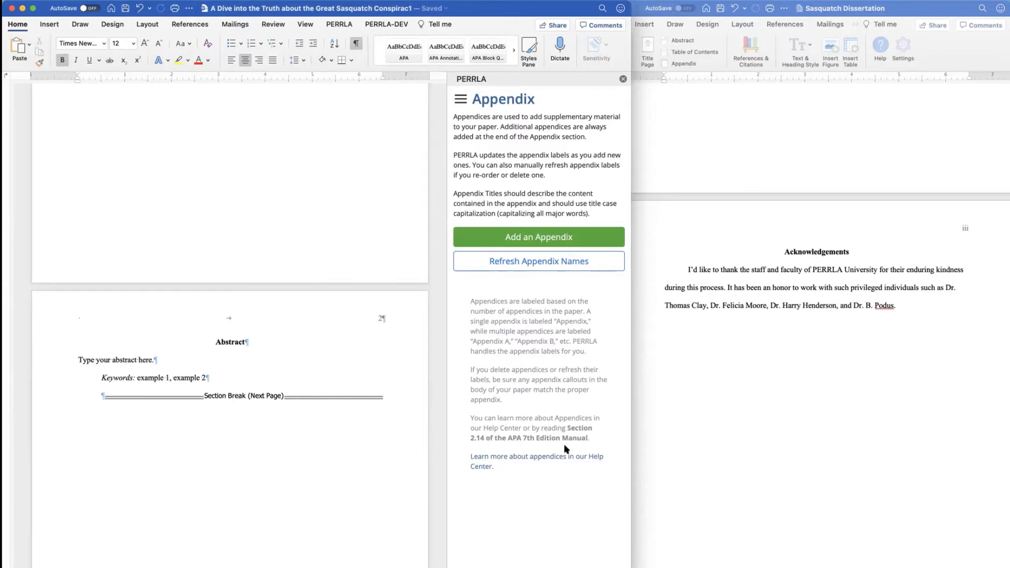
pyautogui.scroll(-3, 243, 377)
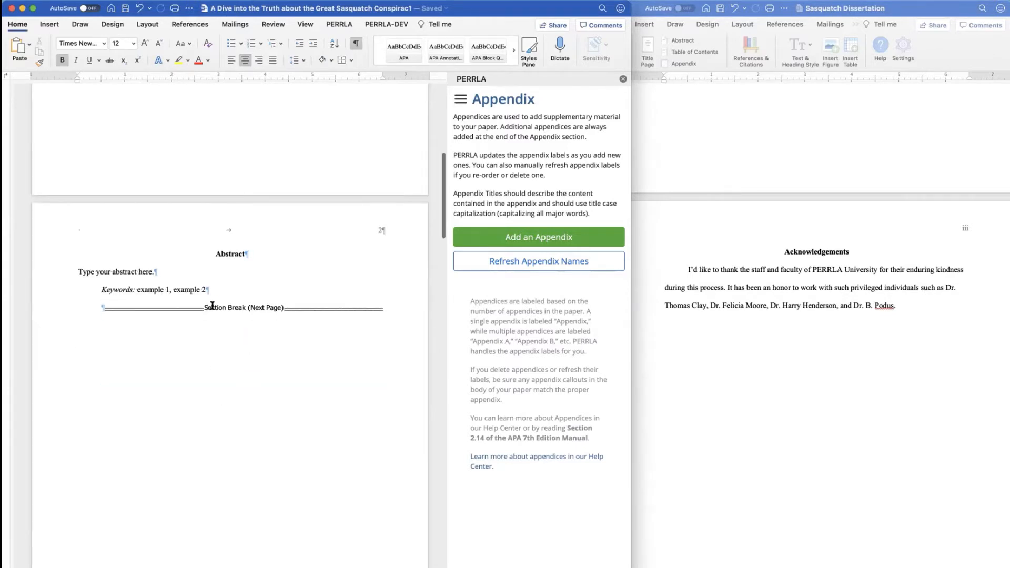
pyautogui.click(99, 307)
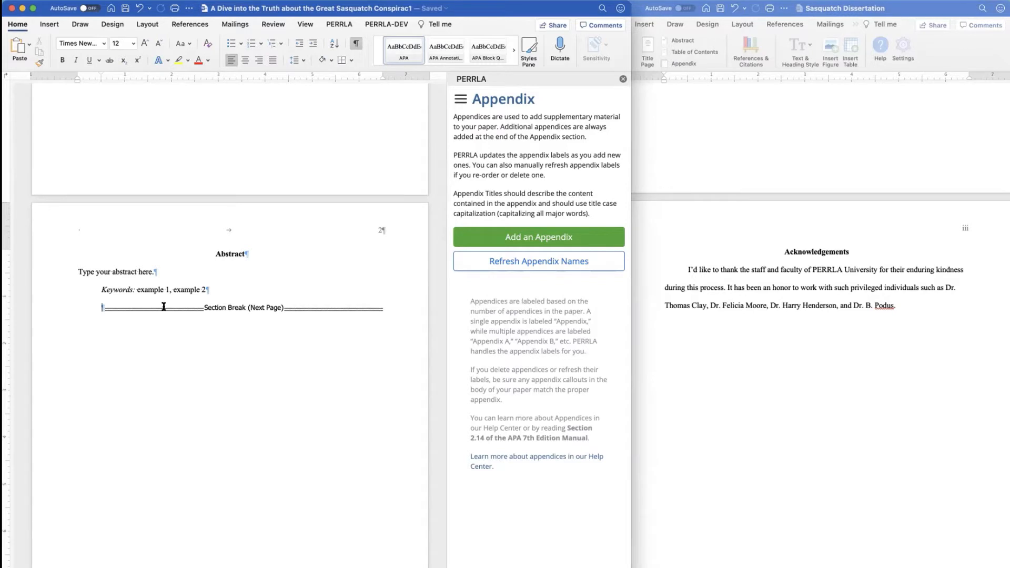
# Add a paragraph before the section break and type 'Acknowledgements' on the new page 3.
pyautogui.press('Return')
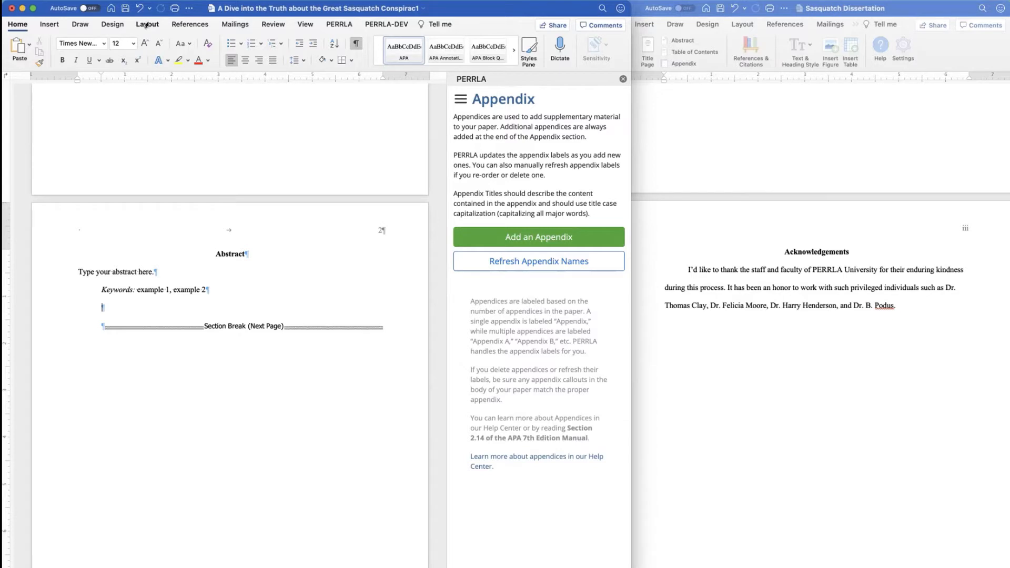
pyautogui.click(146, 25)
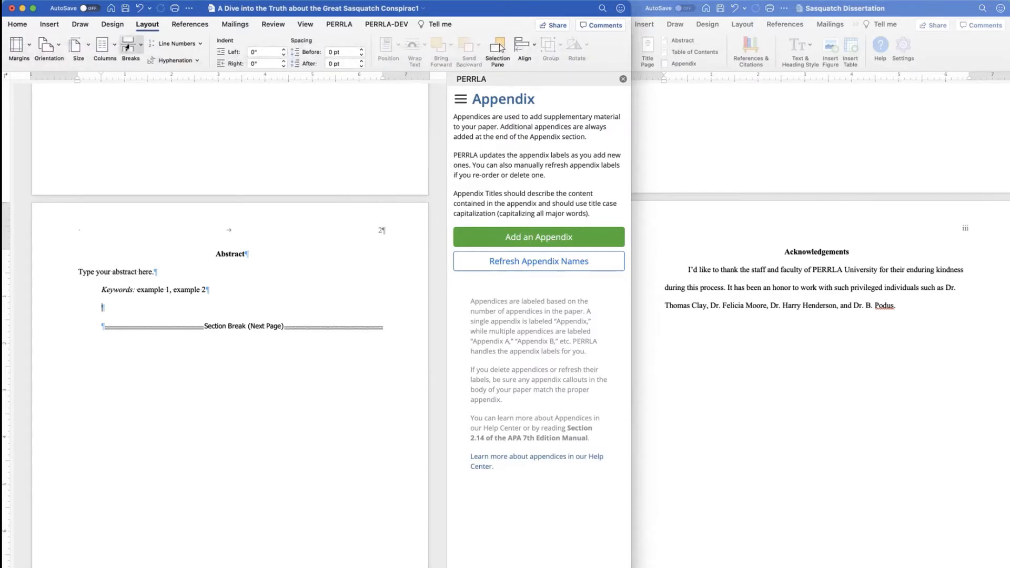
pyautogui.click(140, 45)
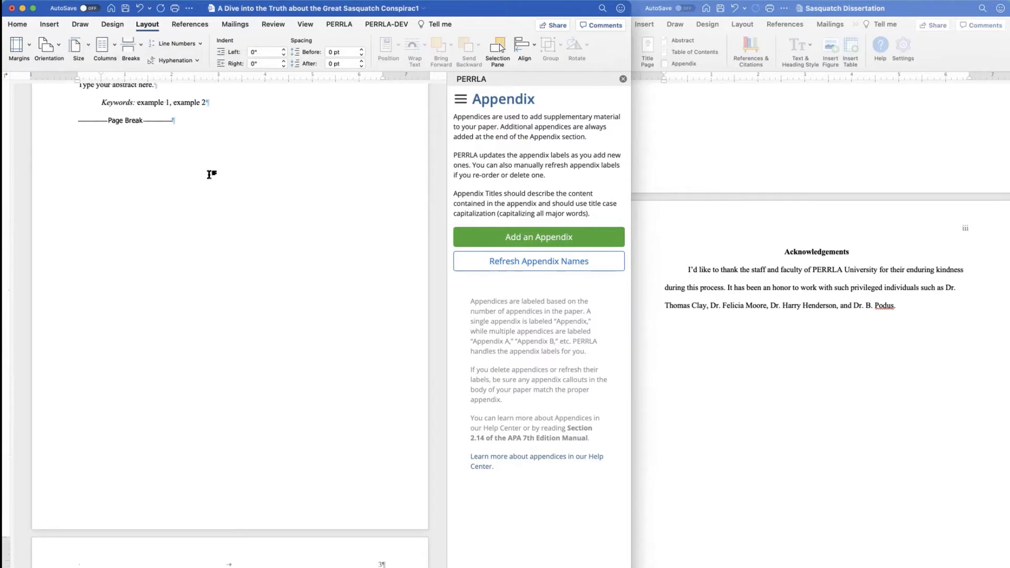
pyautogui.click(175, 127)
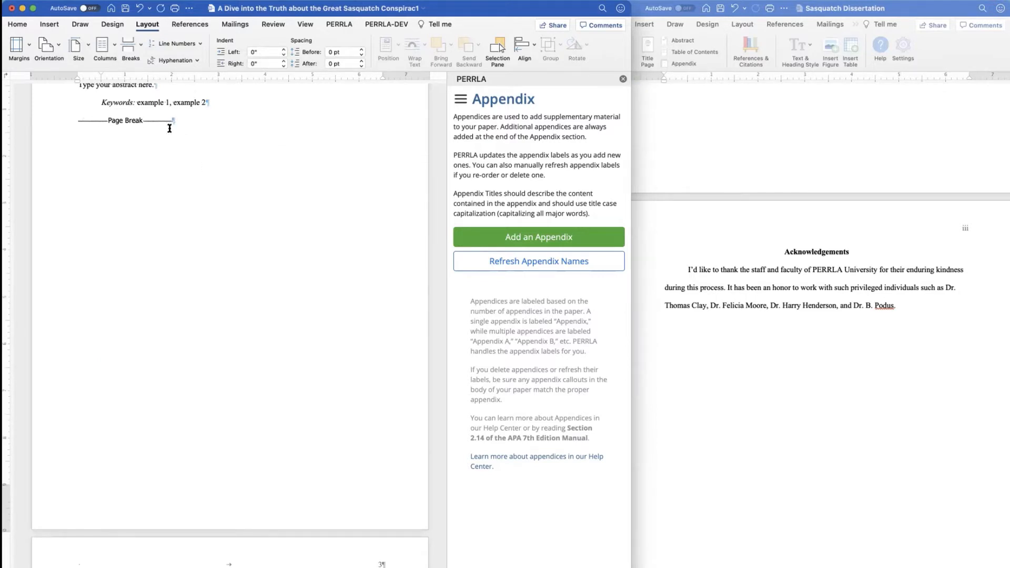
pyautogui.scroll(-6, 169, 126)
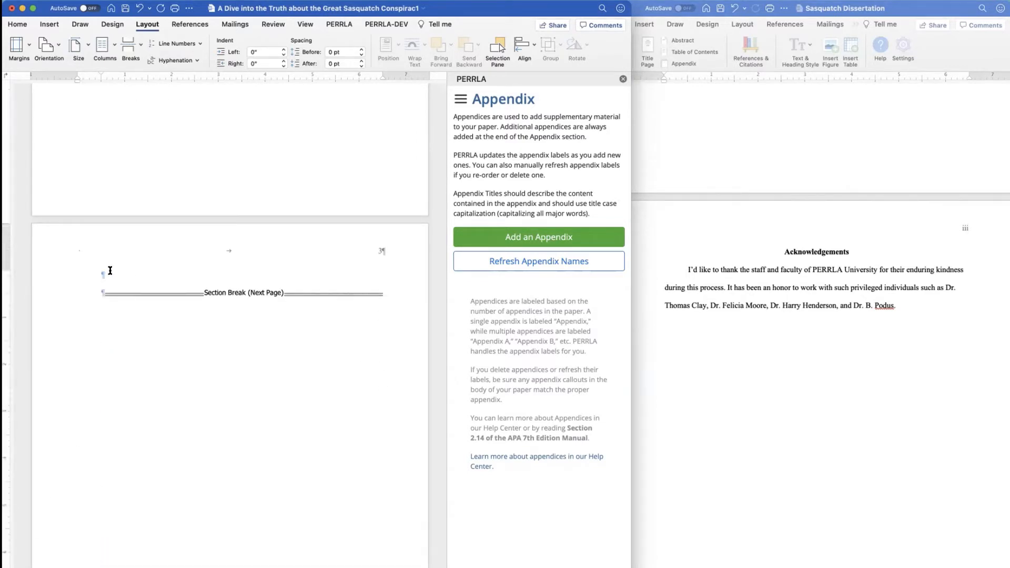
pyautogui.scroll(-2, 110, 270)
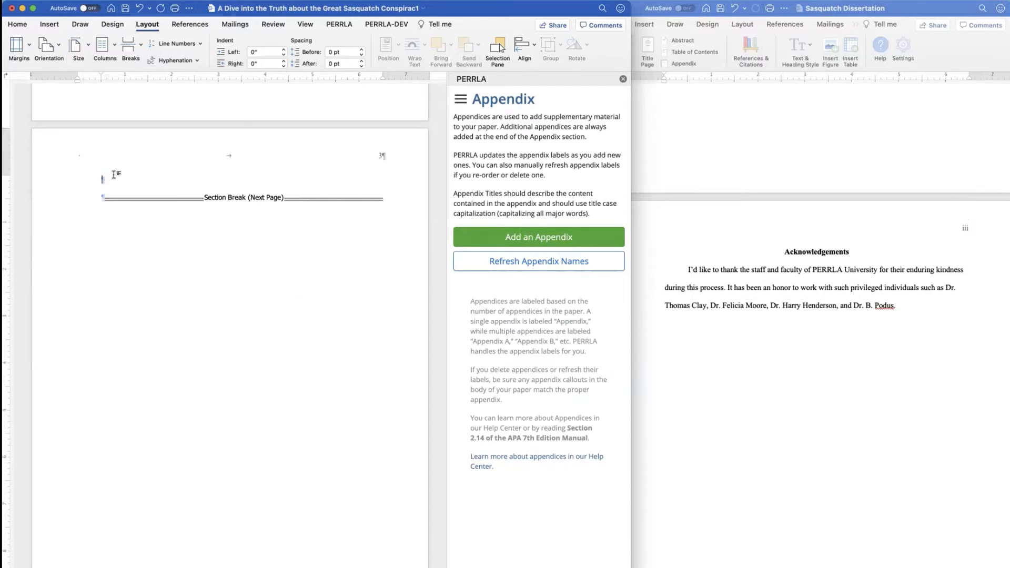
pyautogui.write('Acknowledgements')
# Apply PERRLA's Heading 1 style to 'Acknowledgements', making it bold and centred.
pyautogui.click(337, 23)
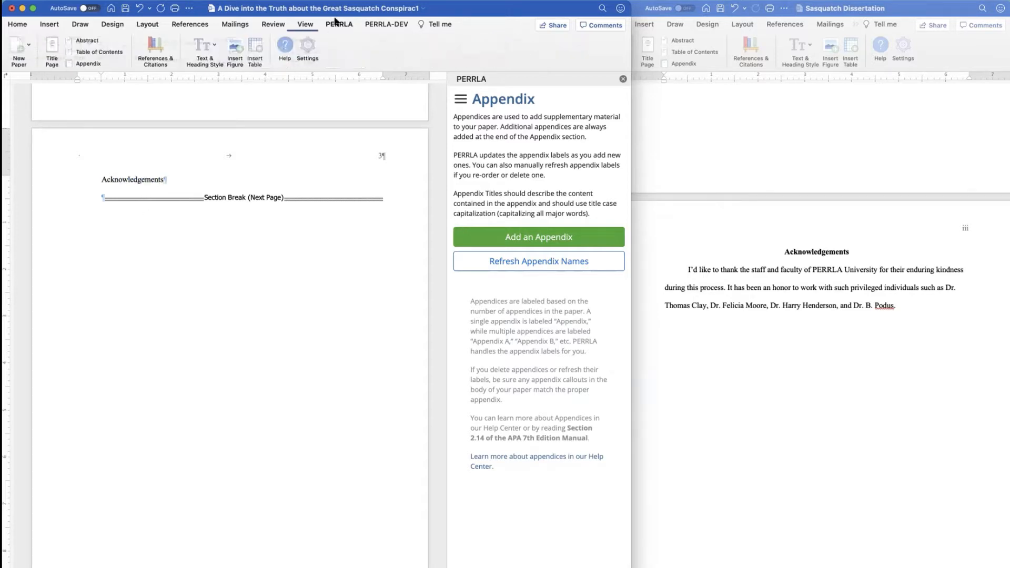
pyautogui.click(209, 53)
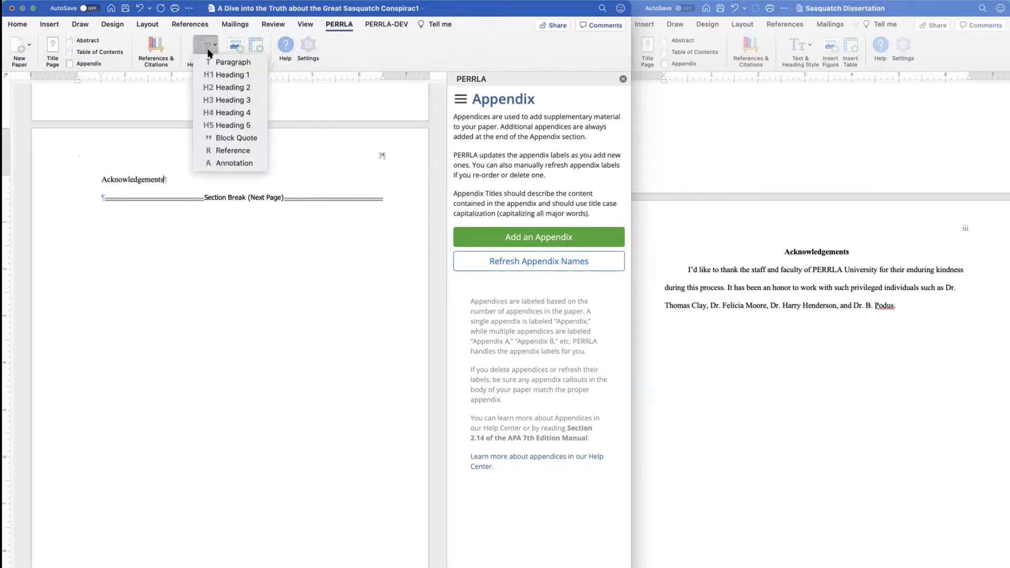
pyautogui.click(224, 76)
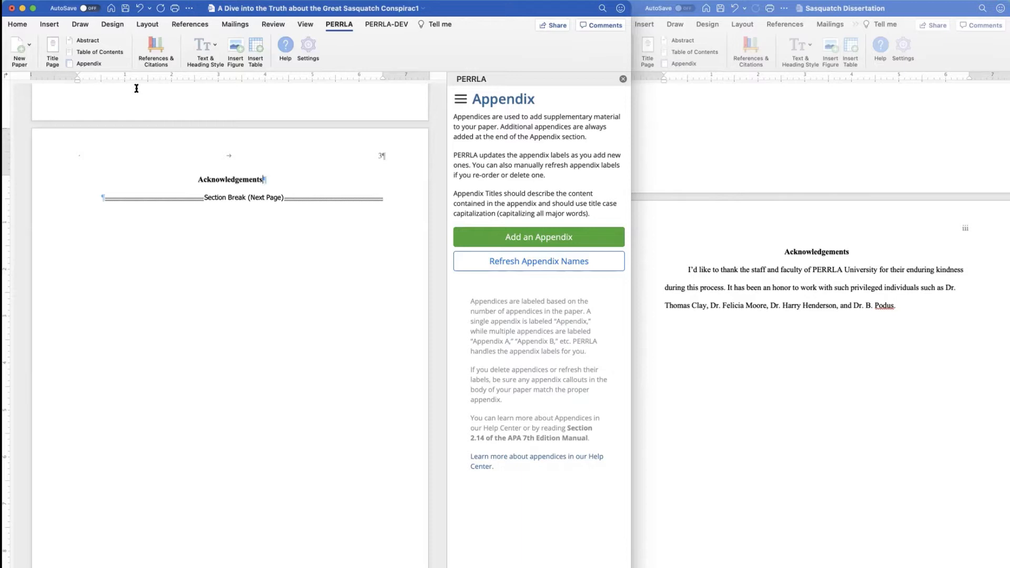
# Start a placeholder line under Acknowledgements and select the dissertation's acknowledgement paragraph.
pyautogui.press('Return')
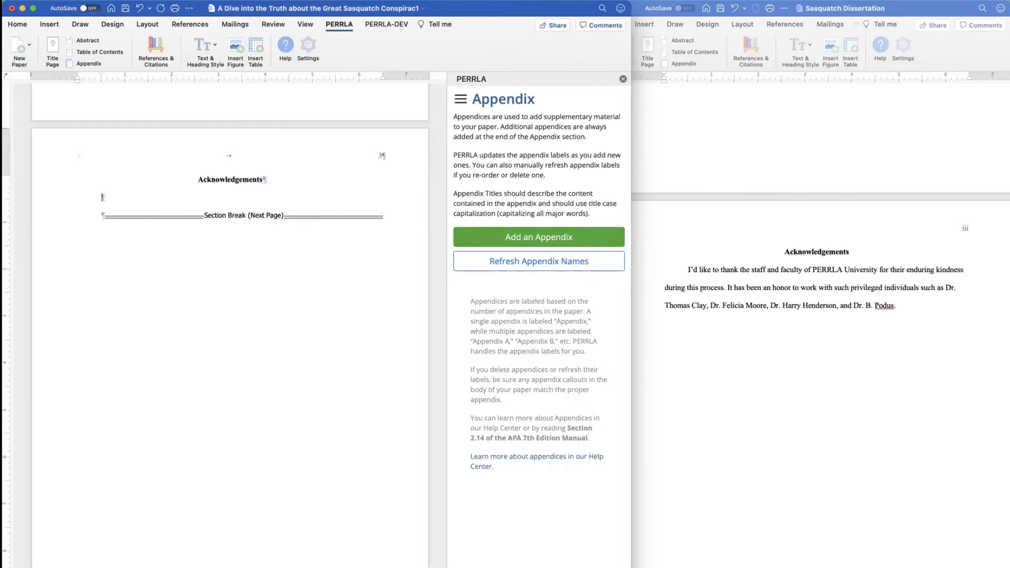
pyautogui.write('Type conte')
pyautogui.click(762, 298)
pyautogui.moveTo(910, 306); pyautogui.dragTo(689, 271)
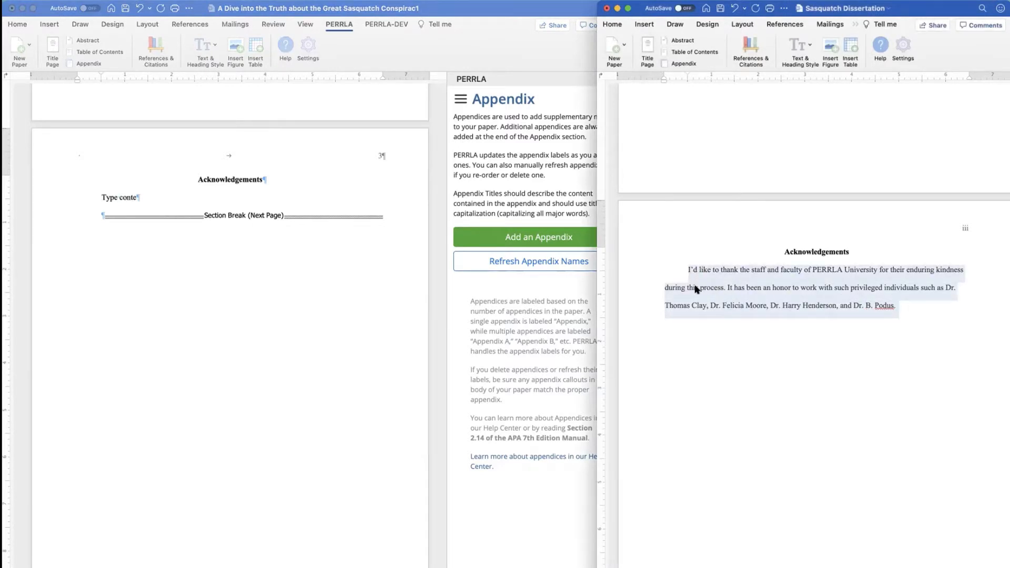
# Replace the placeholder line with the acknowledgement paragraph using Paste and Match Formatting.
pyautogui.click(137, 199)
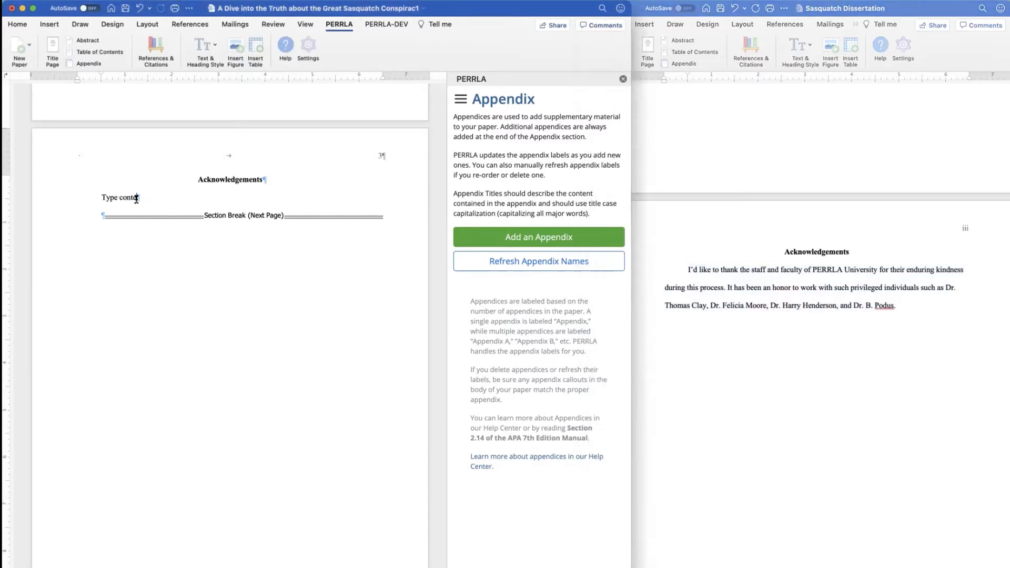
pyautogui.tripleClick(103, 199)
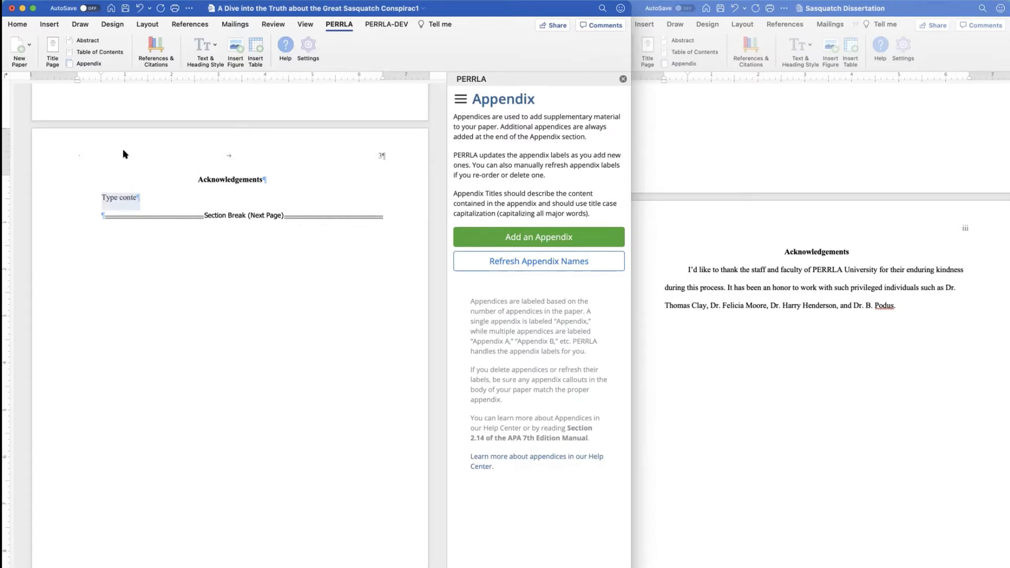
pyautogui.click(88, 1)
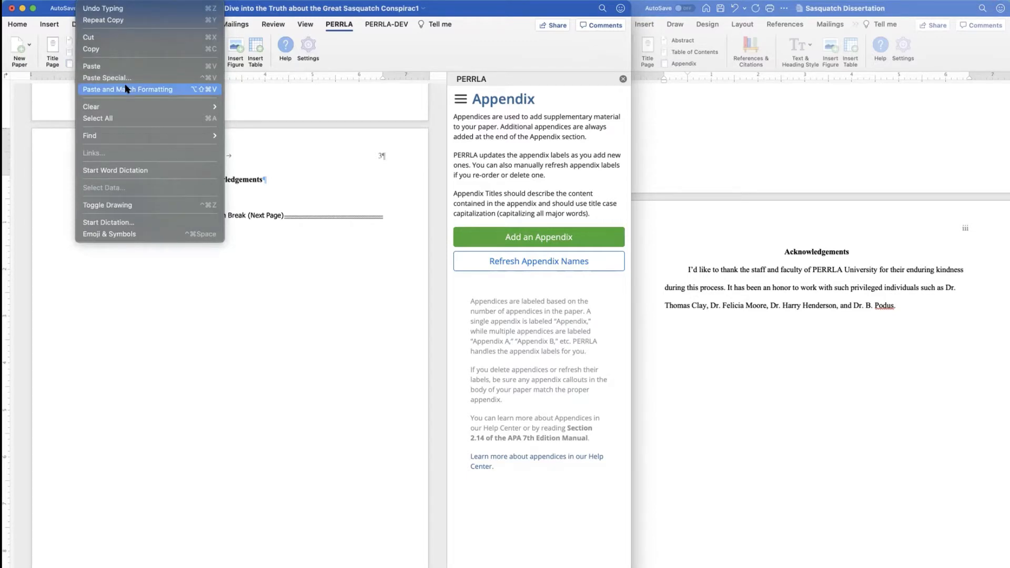
pyautogui.click(236, 199)
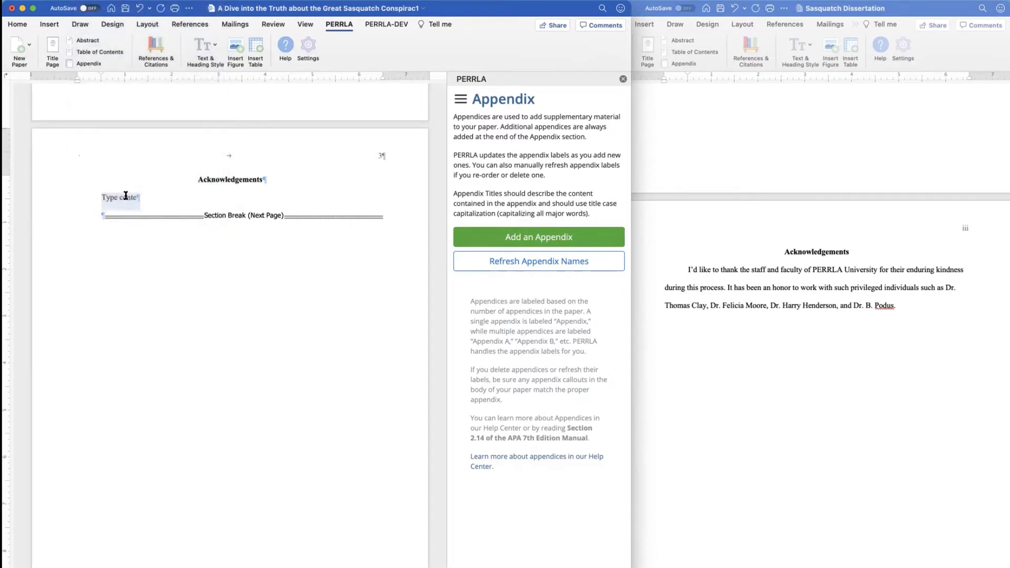
pyautogui.click(126, 197)
pyautogui.moveTo(144, 199); pyautogui.dragTo(99, 198)
pyautogui.click(88, 1)
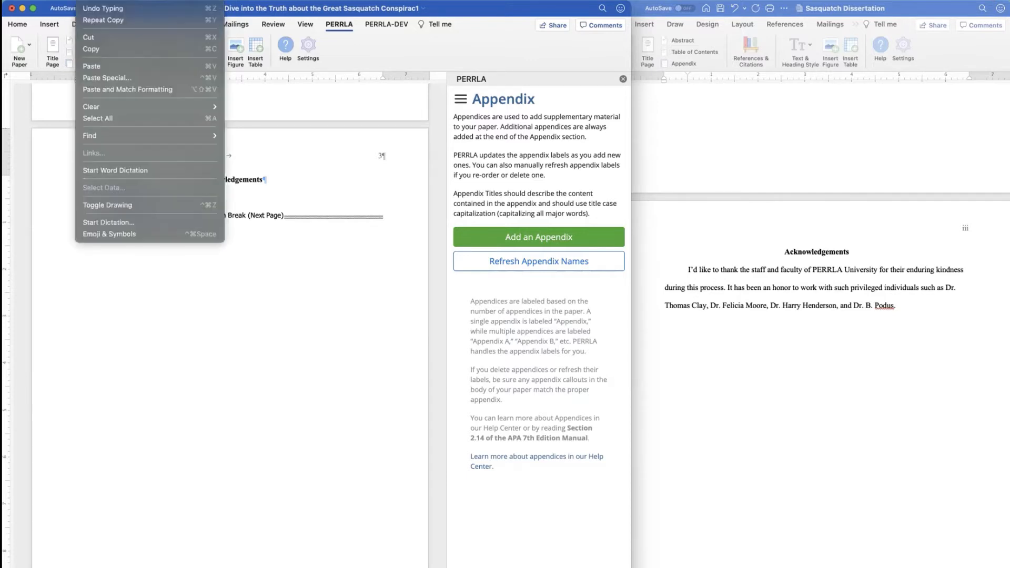
pyautogui.click(118, 90)
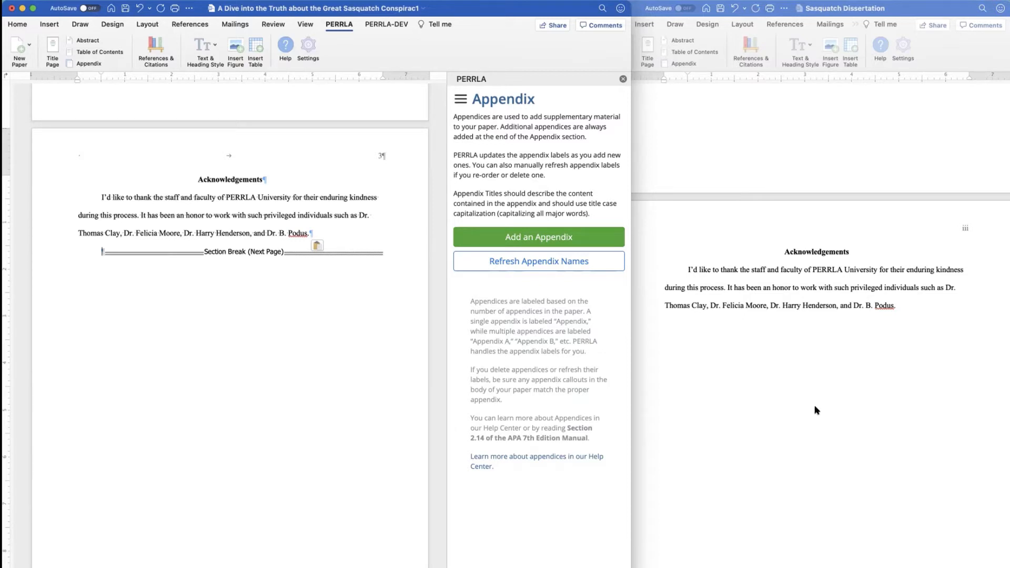
# Scroll both documents to compare the Table of Contents, List of Tables and List of Figures.
pyautogui.scroll(-5, 816, 410)
pyautogui.scroll(-5, 816, 411)
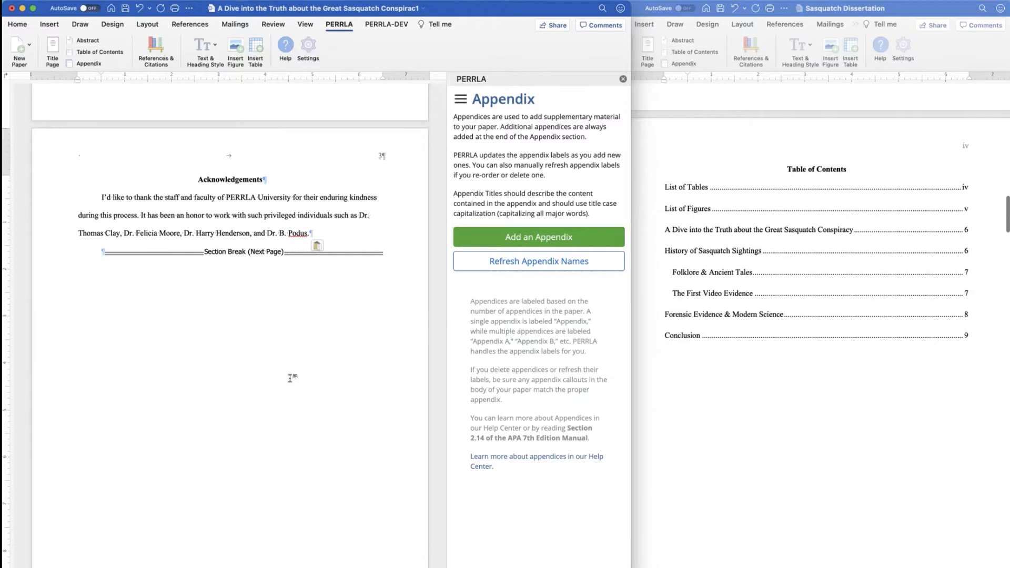
pyautogui.scroll(-5, 290, 382)
pyautogui.scroll(-4, 291, 381)
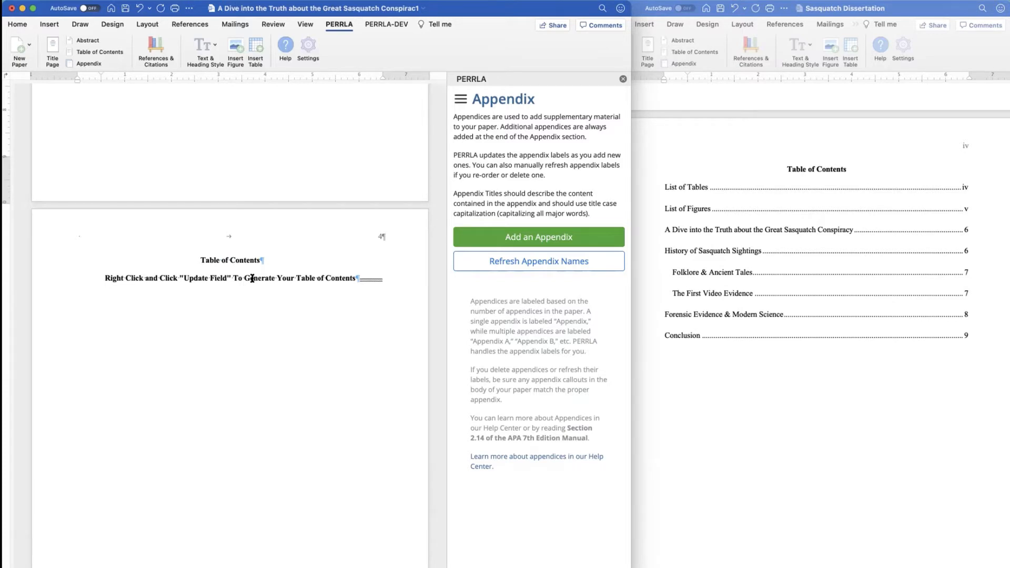
pyautogui.scroll(-10, 252, 277)
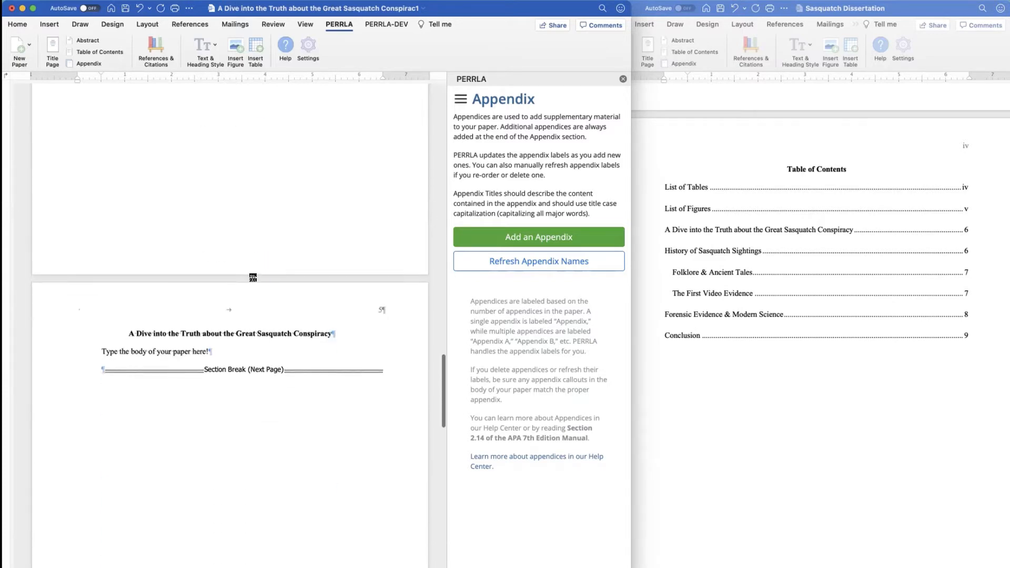
pyautogui.scroll(-10, 825, 391)
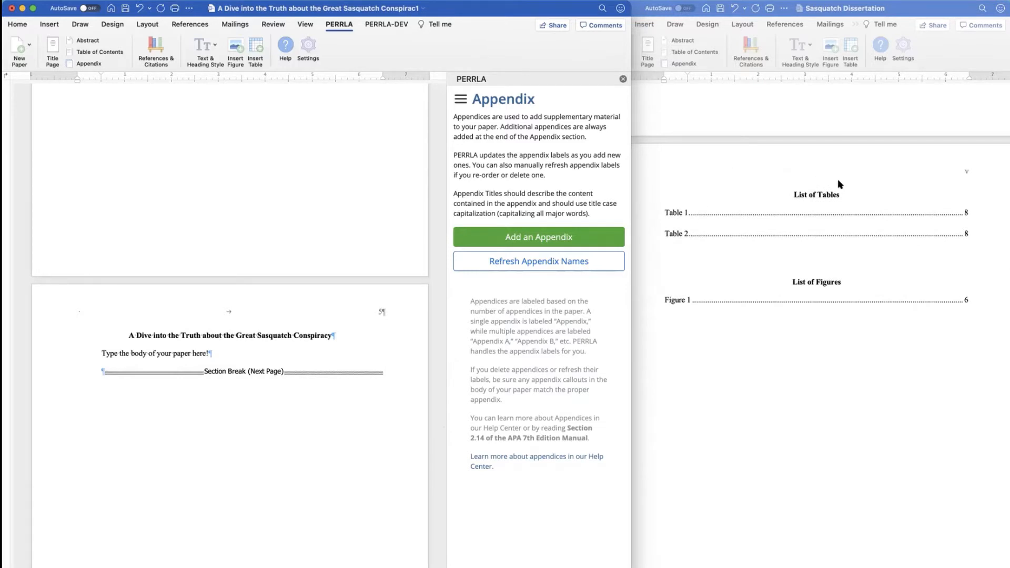
pyautogui.scroll(-5, 840, 184)
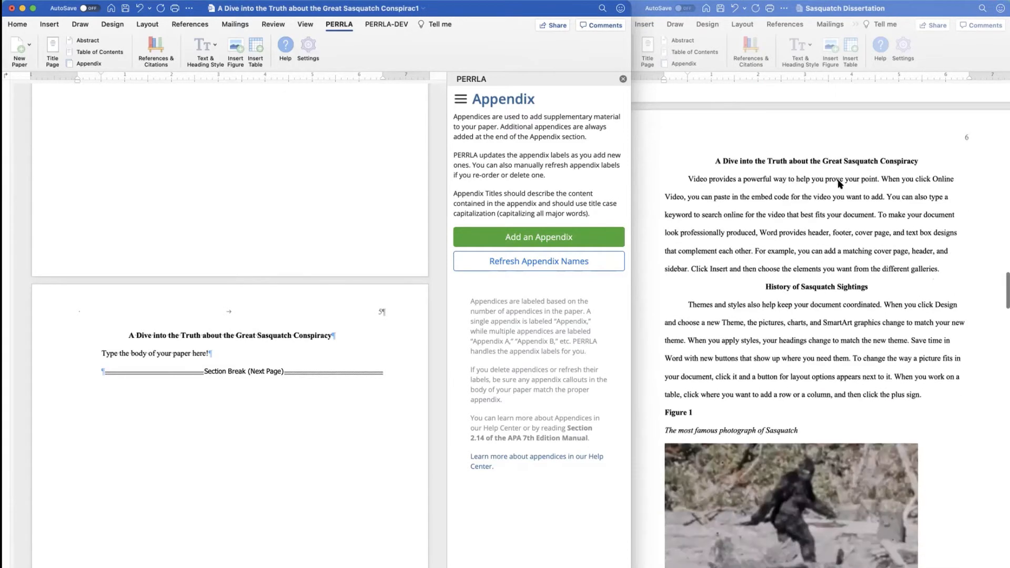
pyautogui.scroll(4, 840, 184)
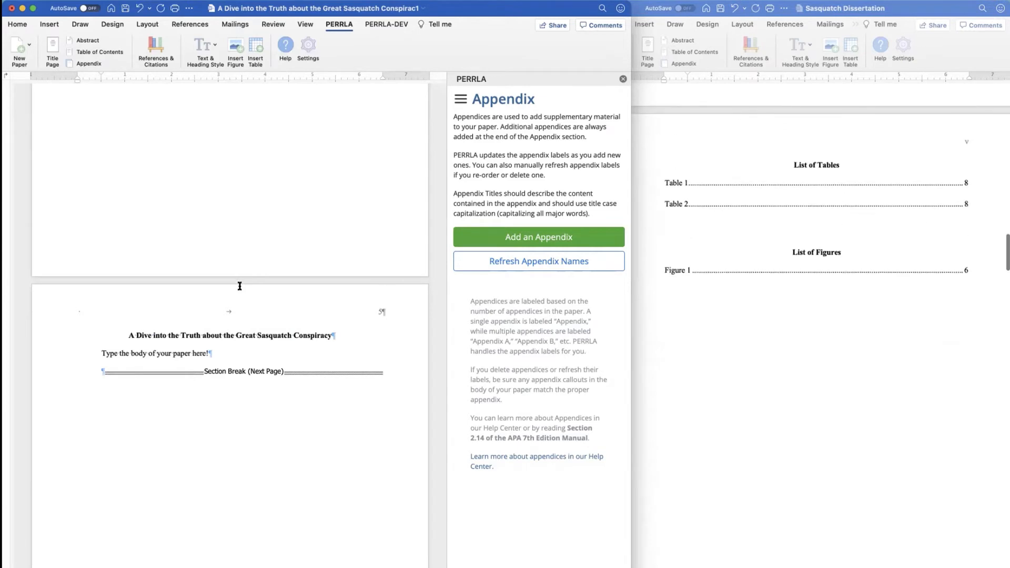
# Insert a page break above the Table of Contents' section break, creating a new blank page.
pyautogui.scroll(10, 238, 286)
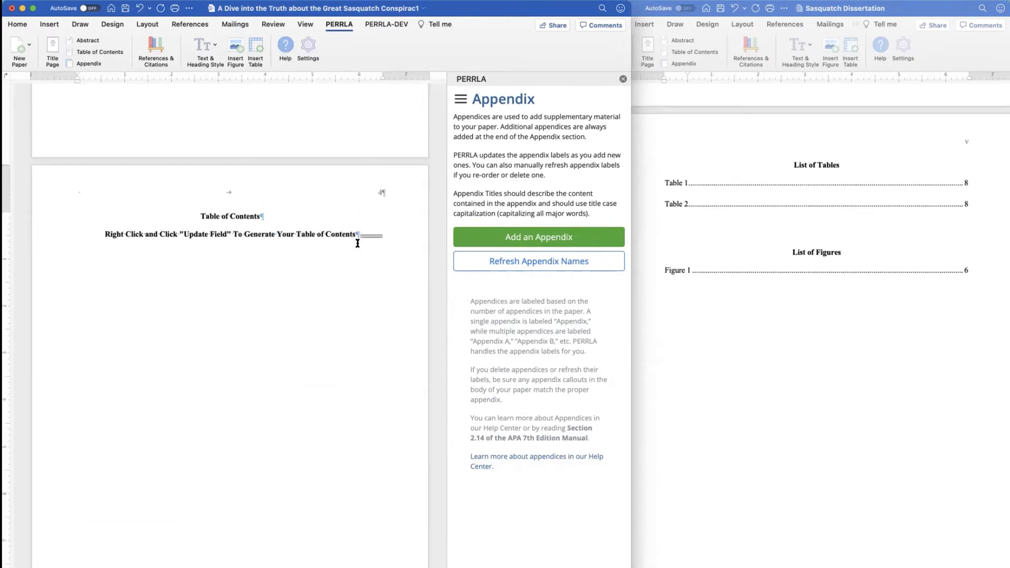
pyautogui.doubleClick(387, 234)
pyautogui.click(387, 234)
pyautogui.press('Return')
pyautogui.press('Return')
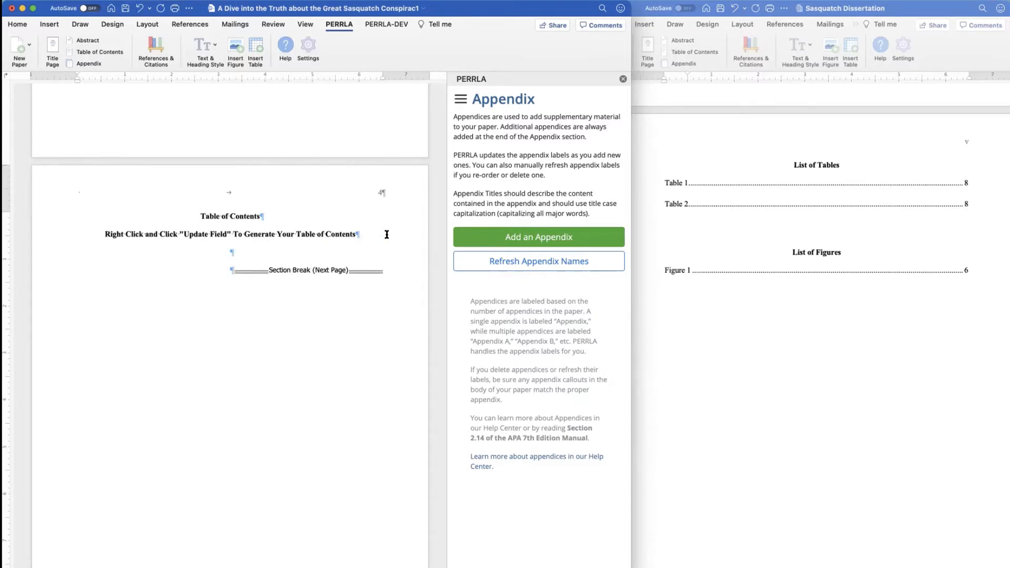
pyautogui.click(248, 252)
pyautogui.click(147, 25)
pyautogui.click(136, 43)
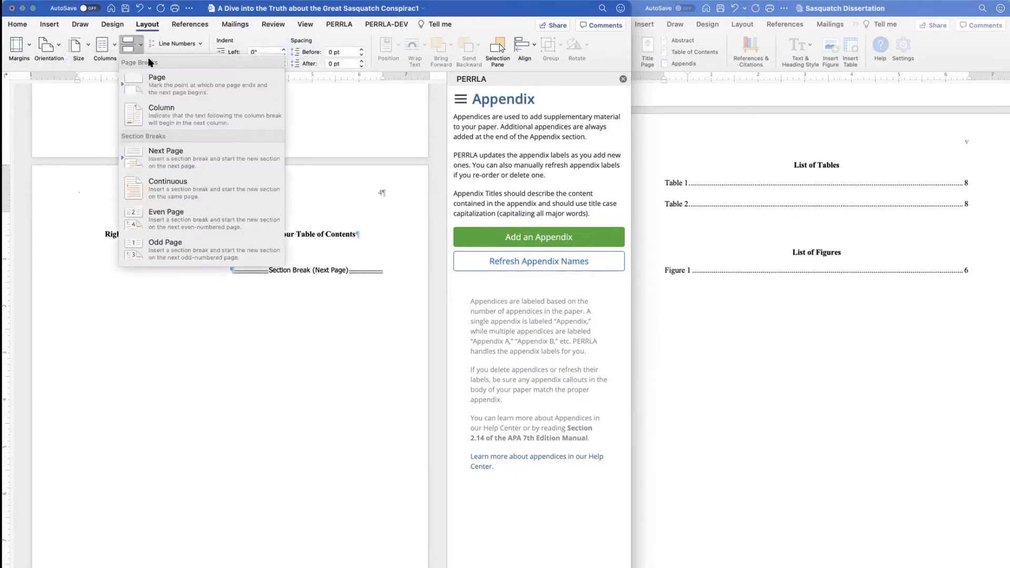
pyautogui.click(183, 86)
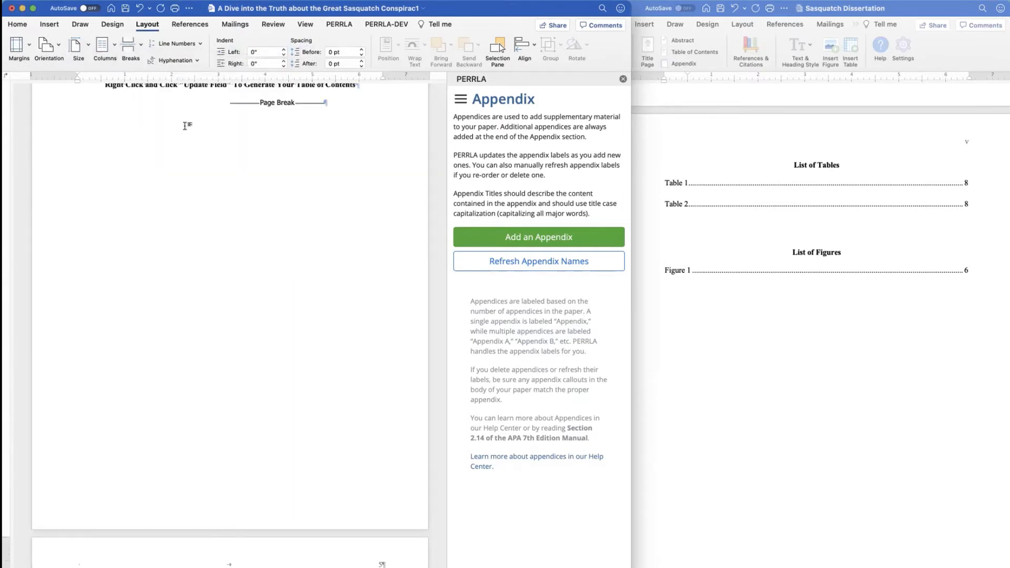
pyautogui.scroll(3, 213, 302)
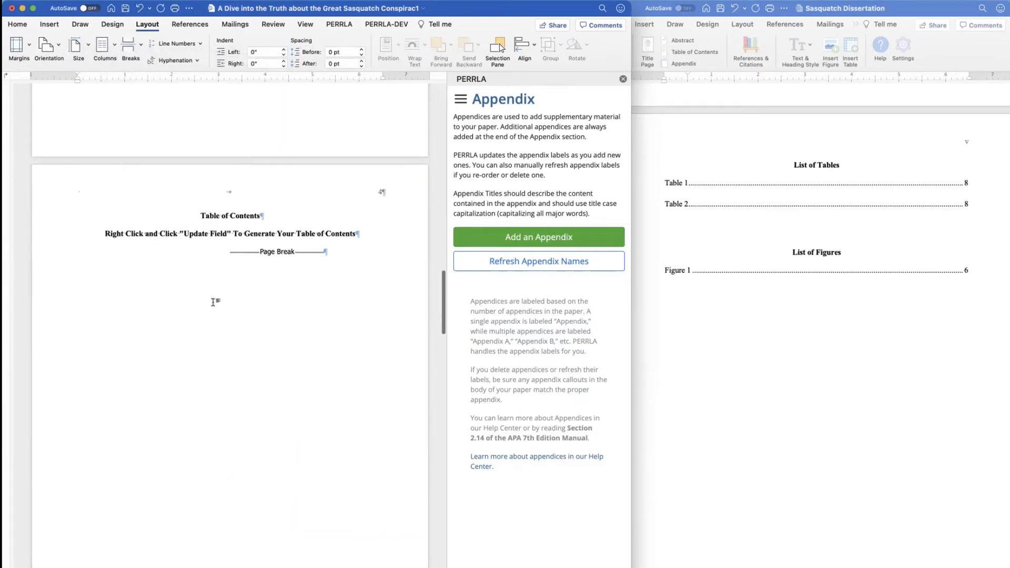
pyautogui.scroll(-5, 213, 301)
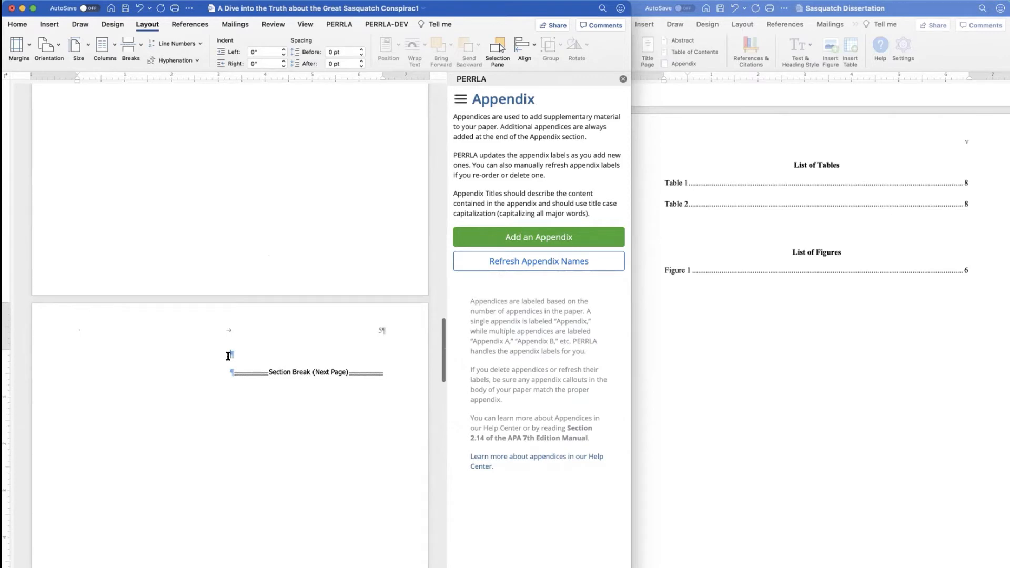
pyautogui.scroll(-2, 228, 356)
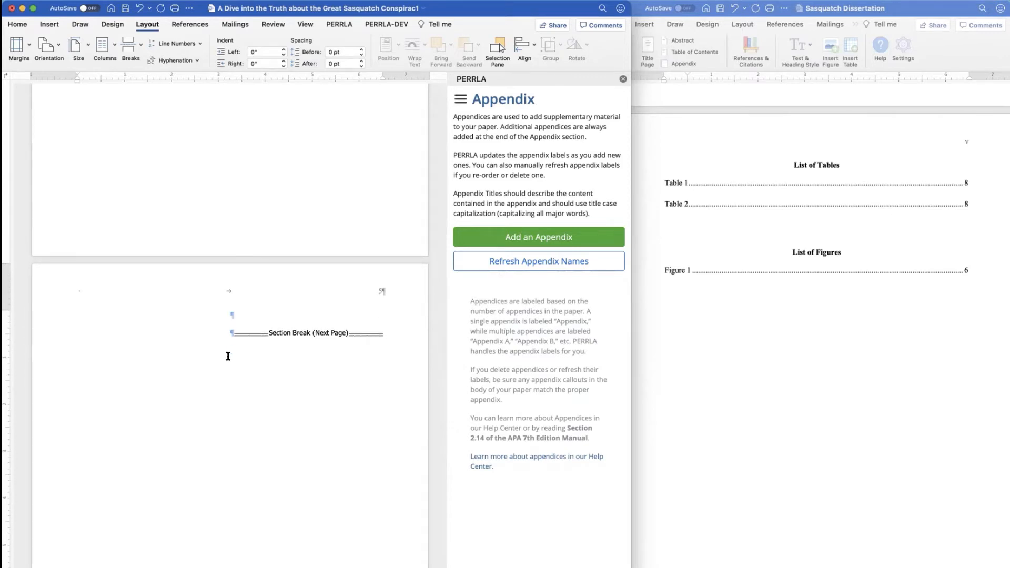
# Type 'List of Tables' on the new page and make it a Heading 1.
pyautogui.write('List of Tables')
pyautogui.click(339, 25)
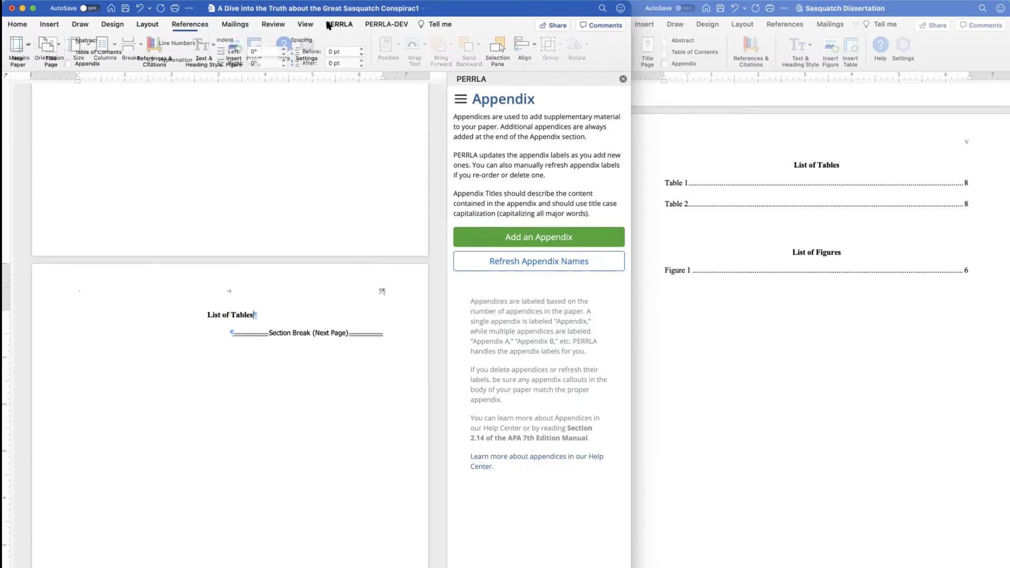
pyautogui.moveTo(257, 315); pyautogui.dragTo(203, 316)
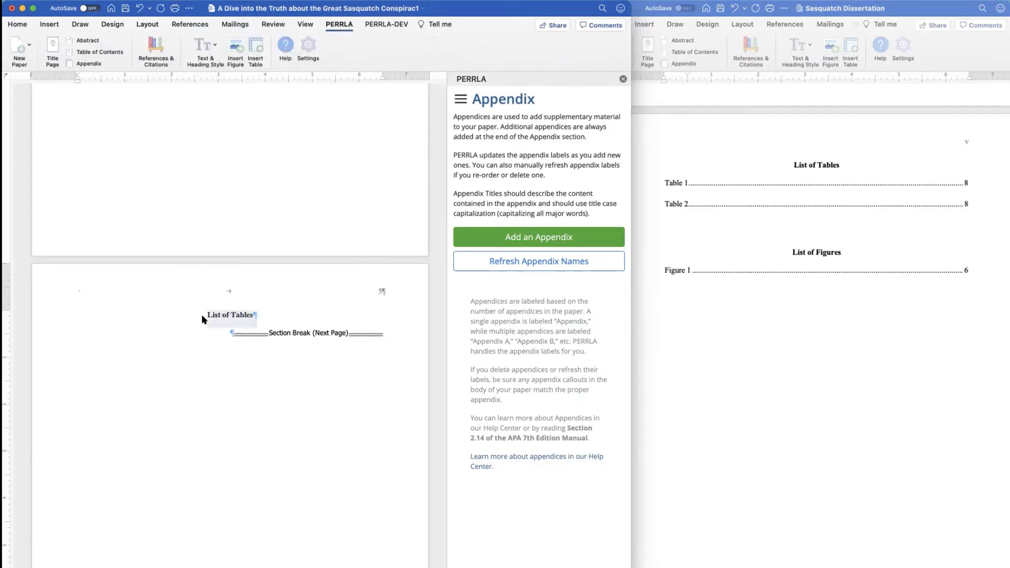
pyautogui.click(209, 51)
pyautogui.click(226, 74)
pyautogui.click(266, 318)
pyautogui.press('Return')
pyautogui.press('Return')
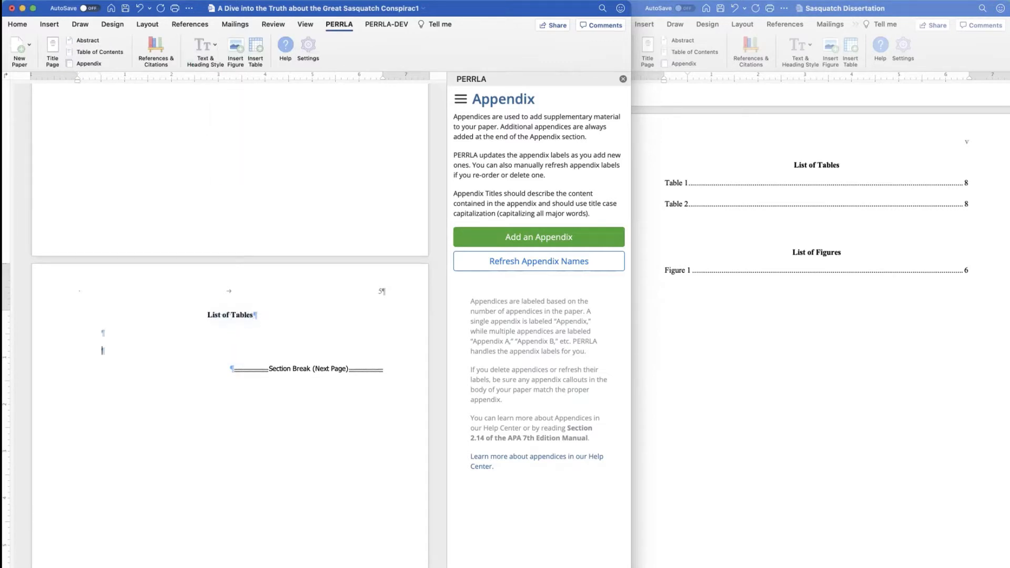
# Add 'List of Figures' above the section break and make it a Heading 1.
pyautogui.click(839, 301)
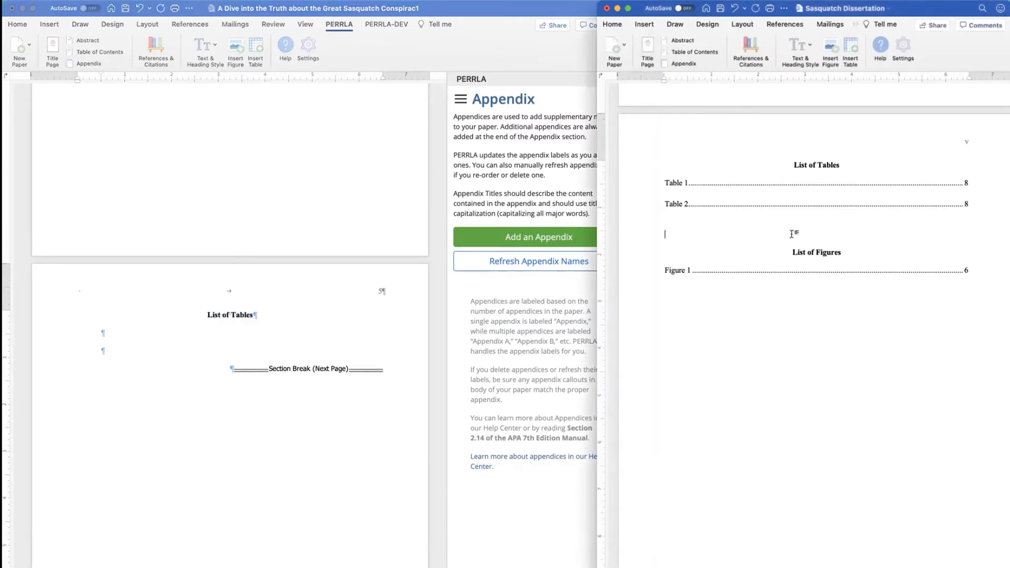
pyautogui.click(142, 349)
pyautogui.press('Return')
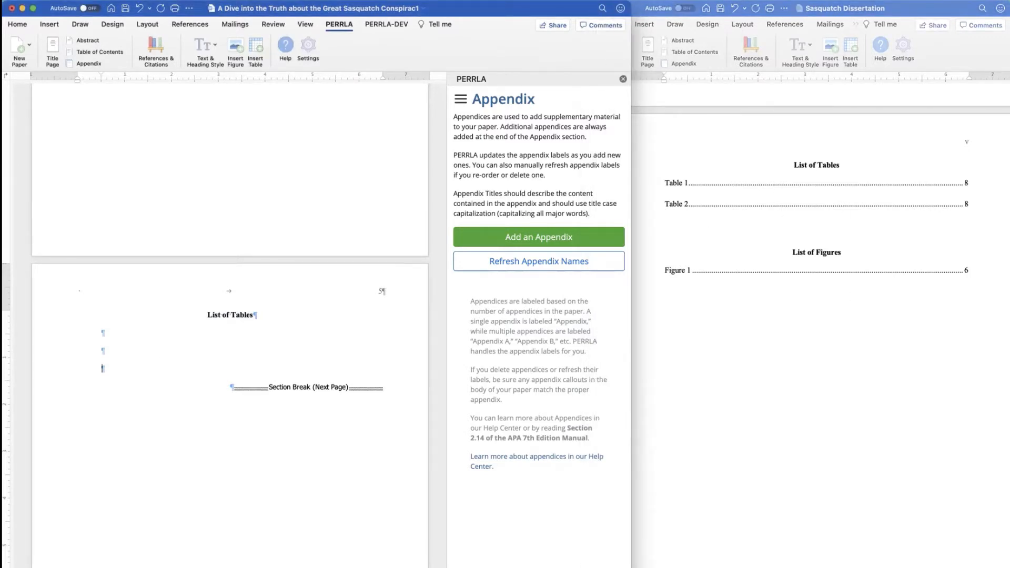
pyautogui.write('List of Figures')
pyautogui.press('Return')
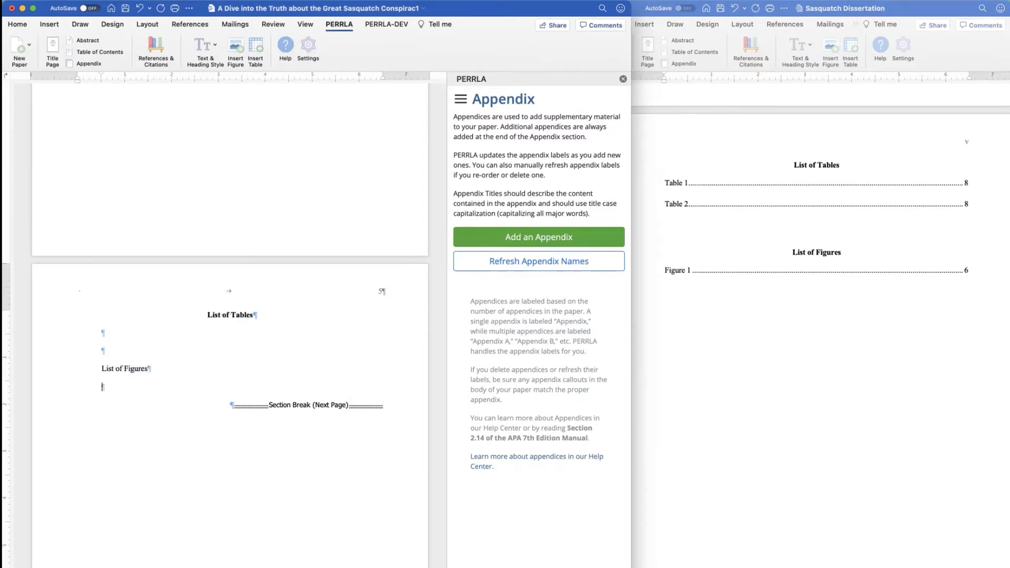
pyautogui.click(209, 45)
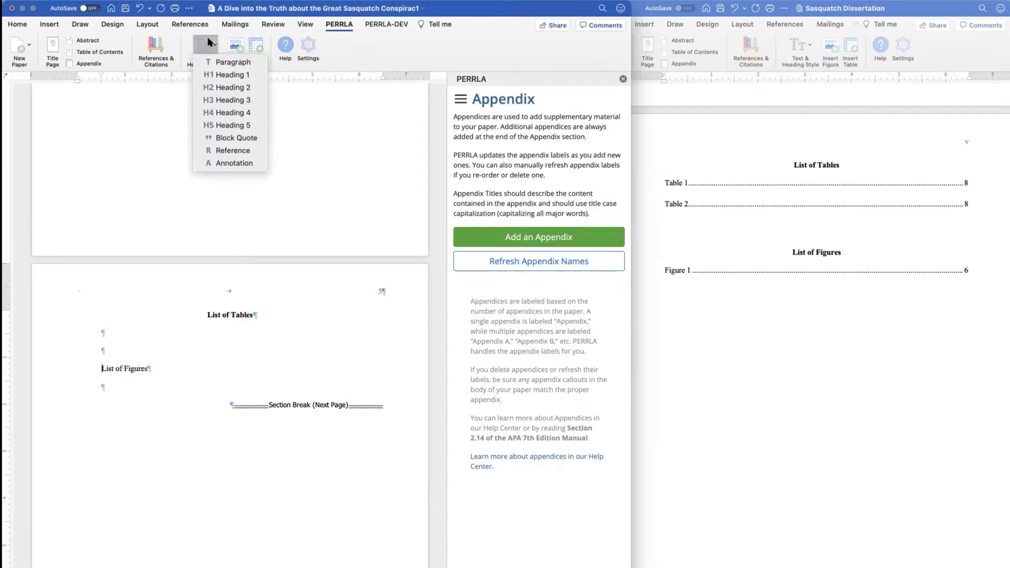
pyautogui.click(233, 75)
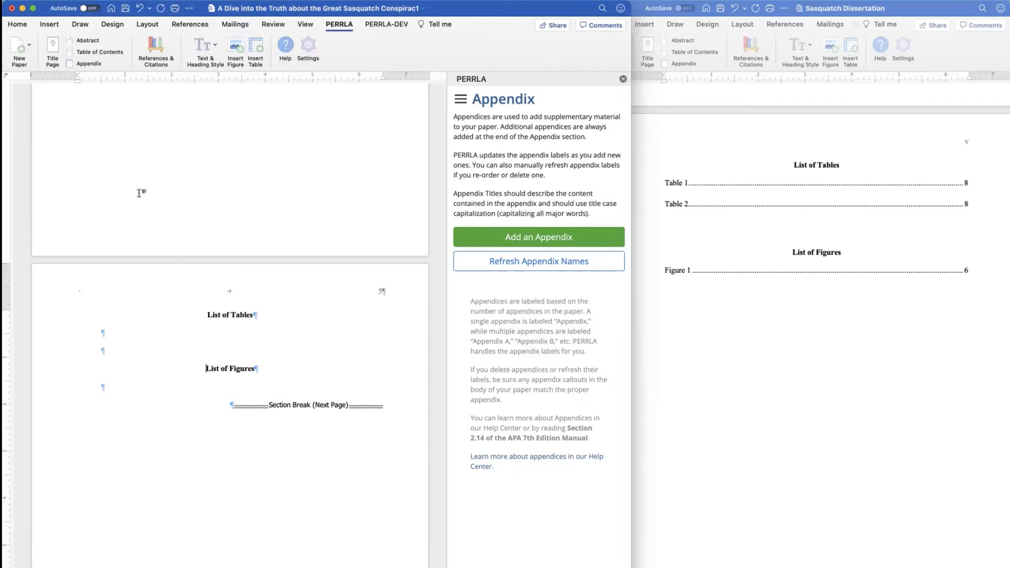
# Insert a table of figures with caption label Table under the List of Tables heading.
pyautogui.click(190, 24)
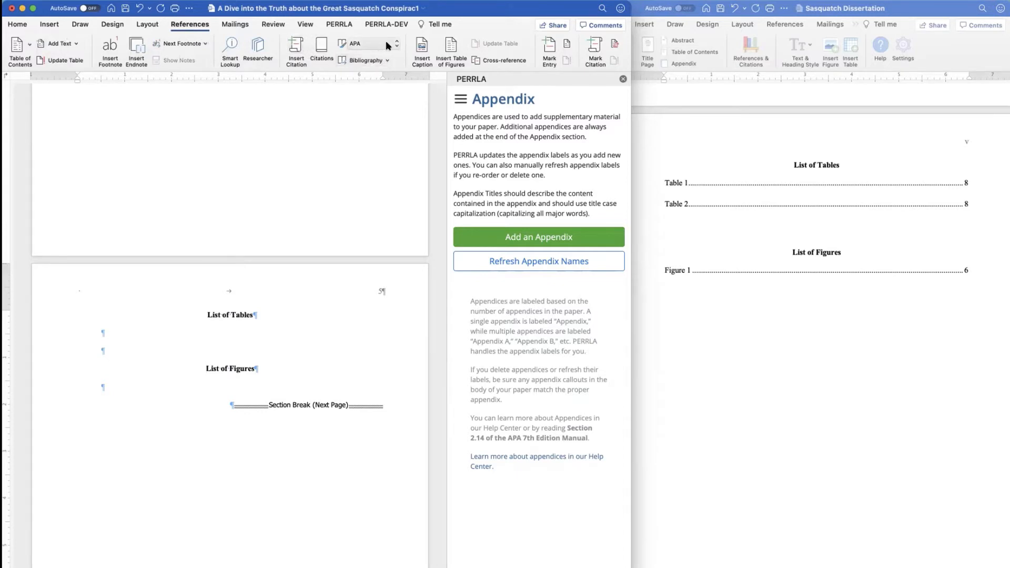
pyautogui.click(386, 45)
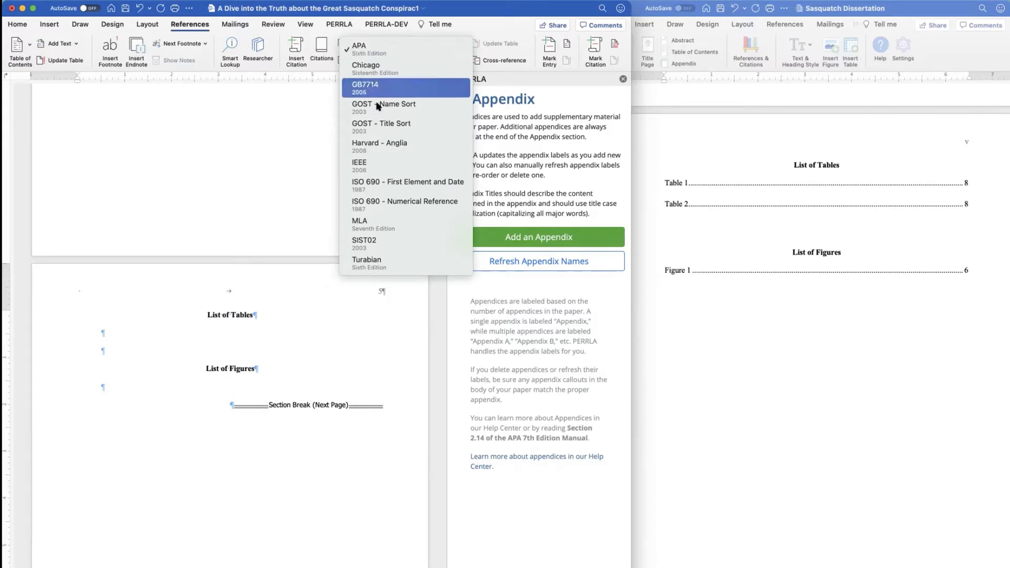
pyautogui.click(356, 34)
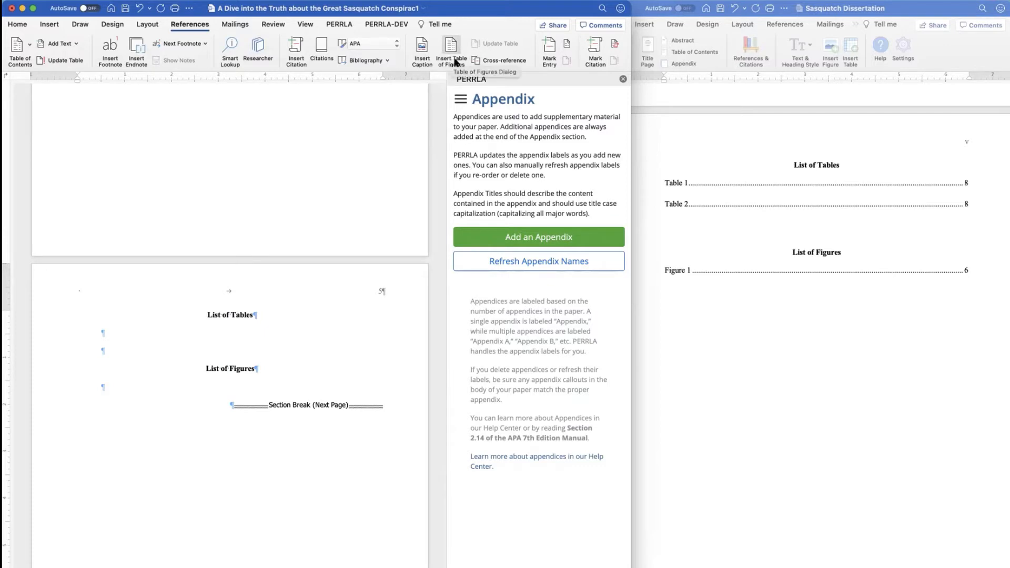
pyautogui.click(136, 329)
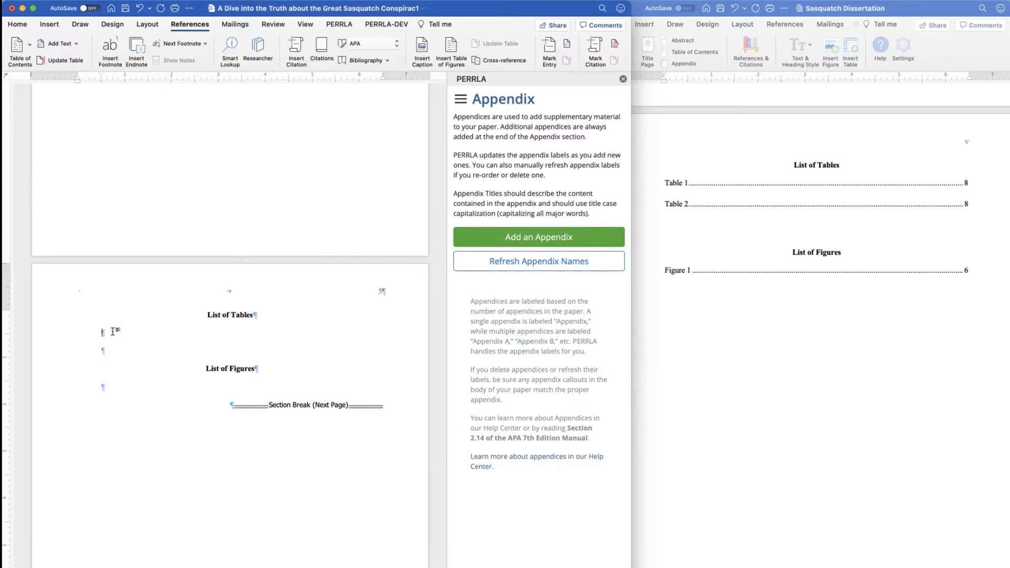
pyautogui.click(448, 44)
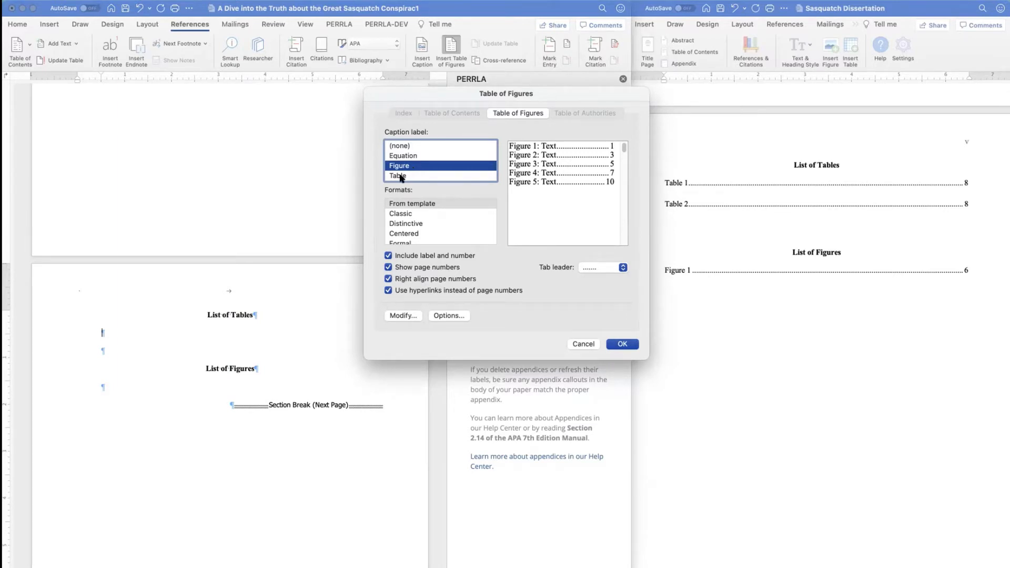
pyautogui.click(401, 176)
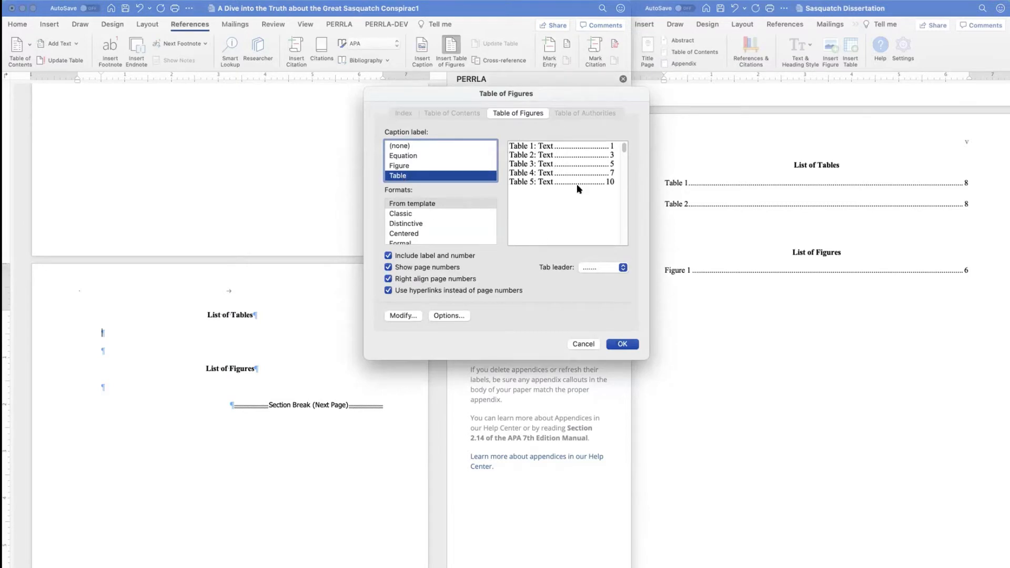
pyautogui.click(621, 345)
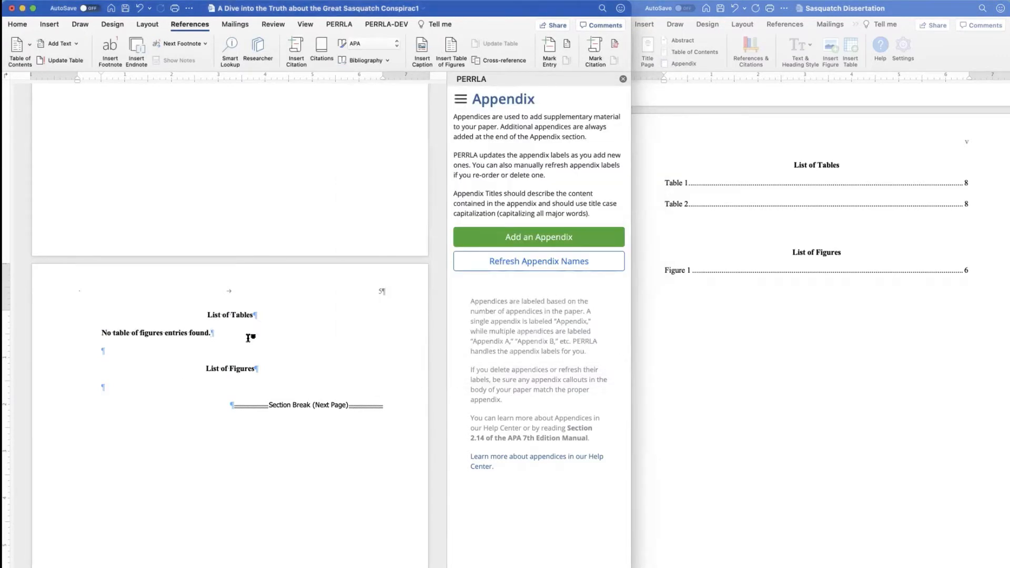
pyautogui.scroll(-8, 249, 338)
pyautogui.scroll(8, 248, 338)
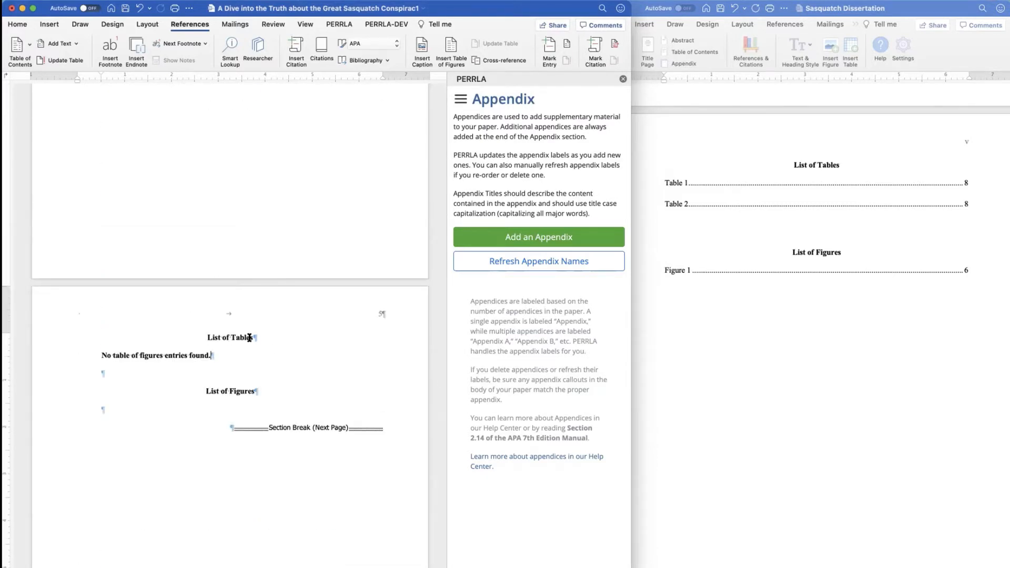
# Insert a table of figures with caption label Figure under the List of Figures heading.
pyautogui.click(106, 409)
pyautogui.press('Return')
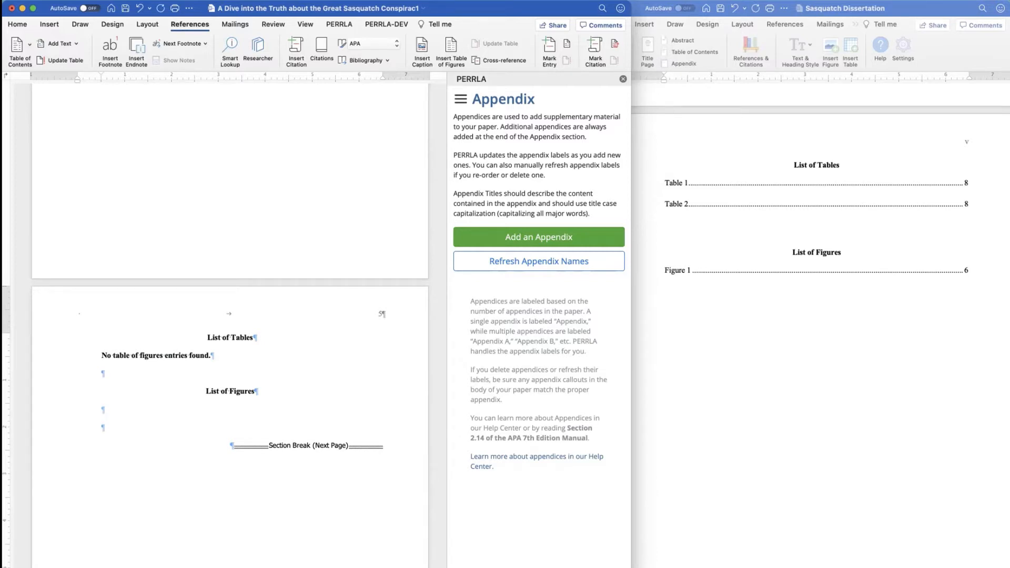
pyautogui.click(447, 51)
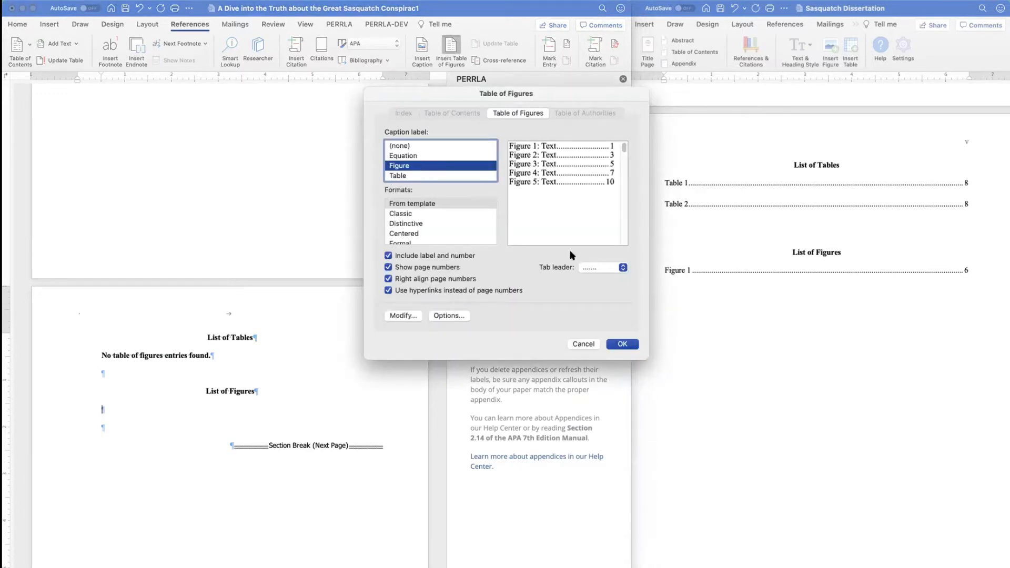
pyautogui.click(621, 344)
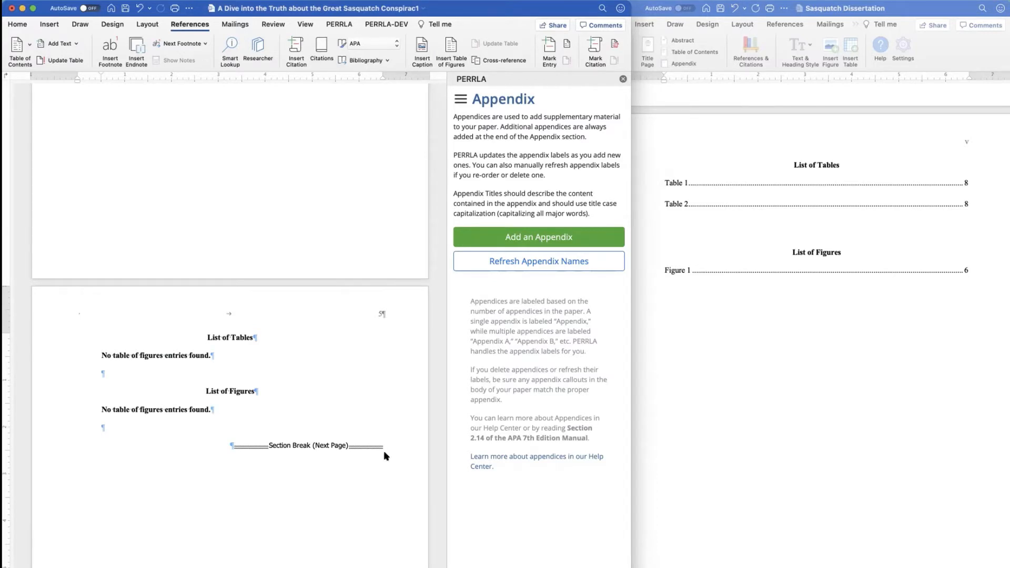
# Select the dissertation's abstract paragraph and keywords to copy them.
pyautogui.scroll(-10, 723, 279)
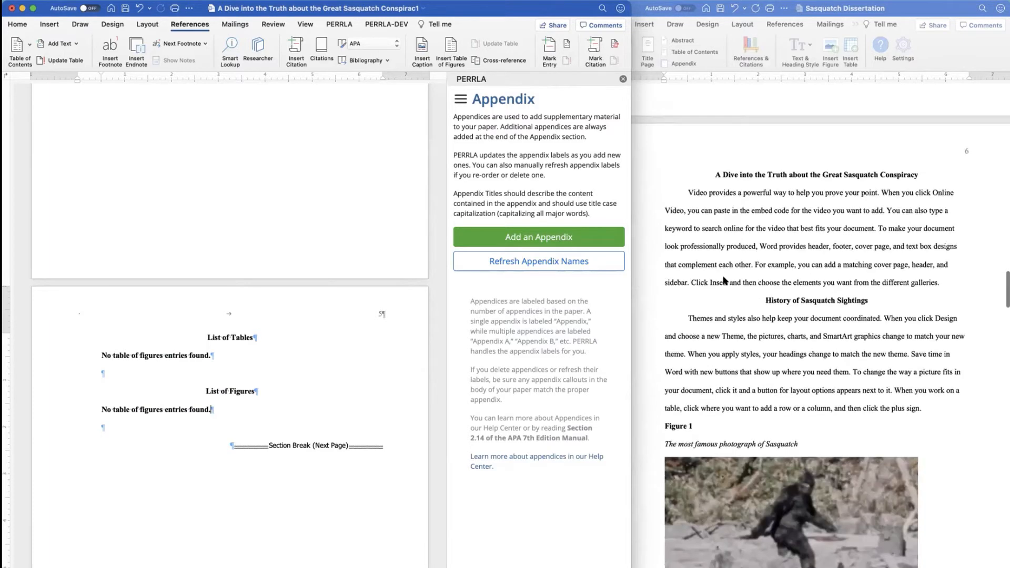
pyautogui.scroll(15, 723, 280)
pyautogui.scroll(8, 723, 280)
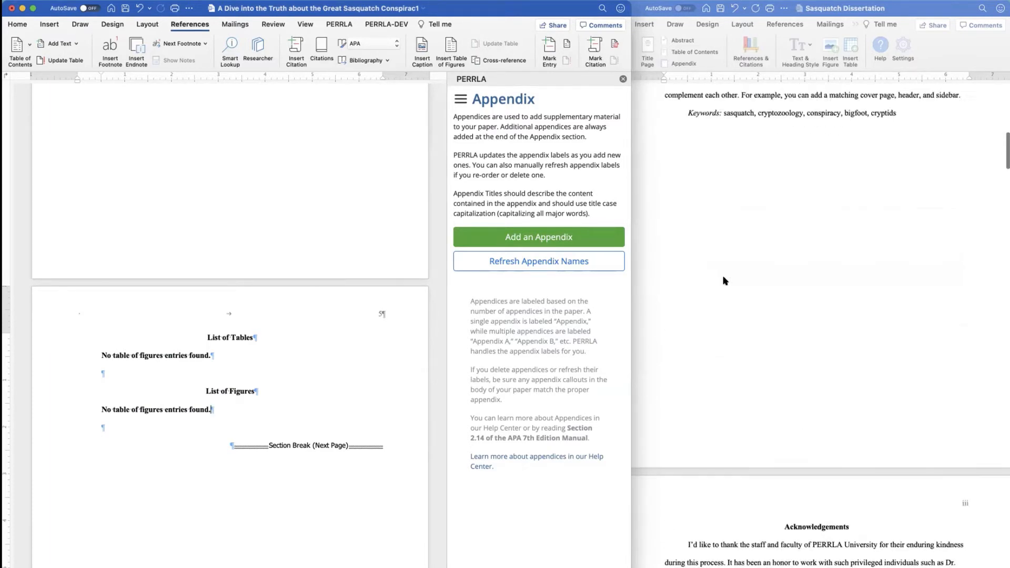
pyautogui.scroll(5, 439, 236)
pyautogui.scroll(10, 440, 237)
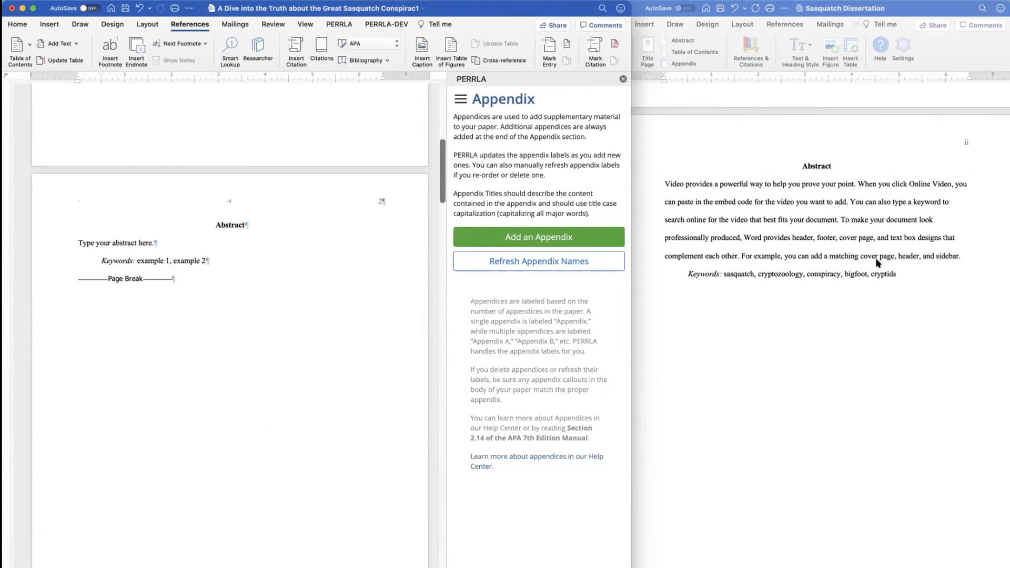
pyautogui.click(897, 274)
pyautogui.moveTo(898, 274); pyautogui.dragTo(668, 184)
pyautogui.press('super+c')
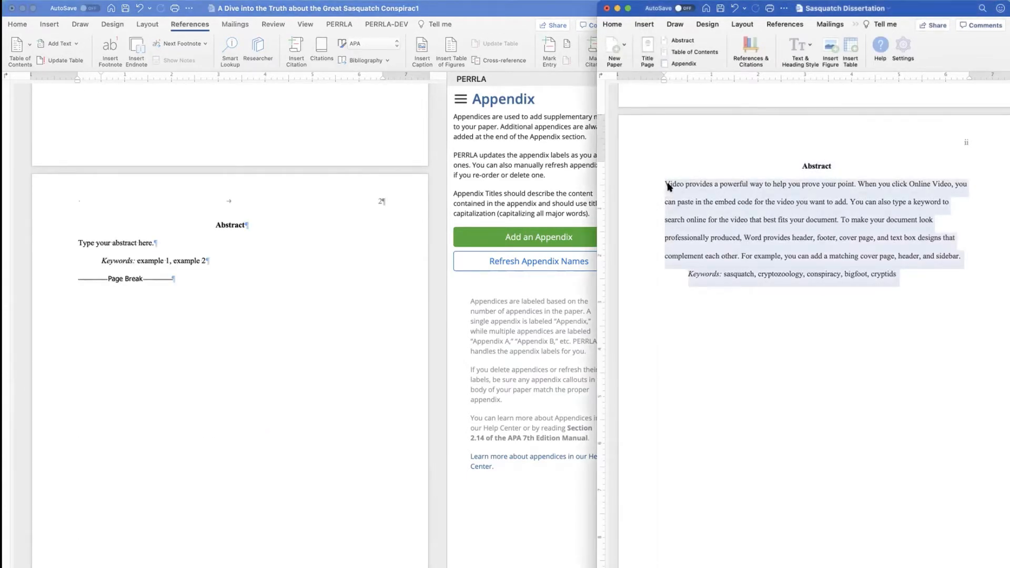
# Paste the copied abstract and keywords over the paper's placeholder abstract.
pyautogui.click(219, 256)
pyautogui.moveTo(206, 262); pyautogui.dragTo(80, 246)
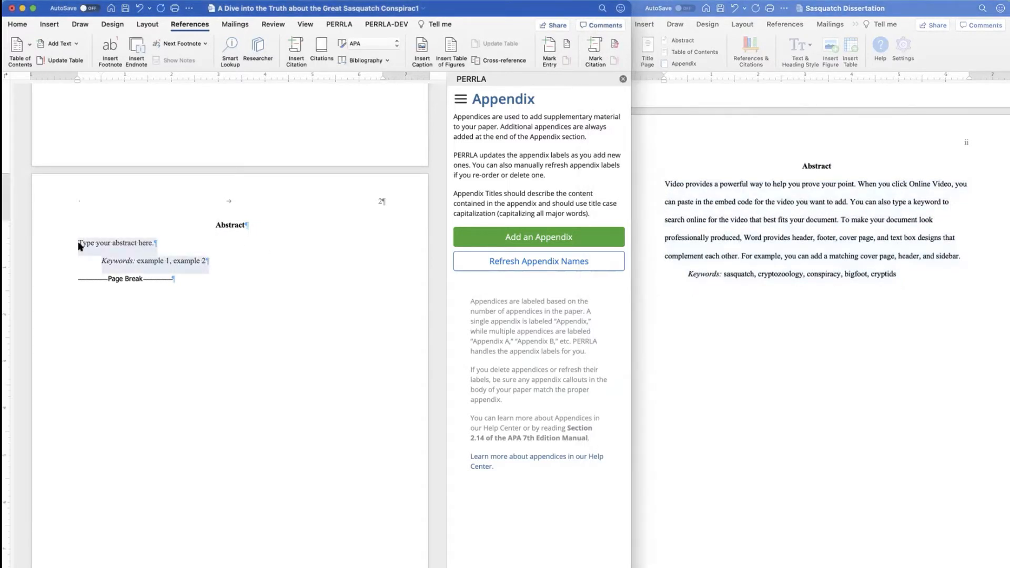
pyautogui.click(90, 1)
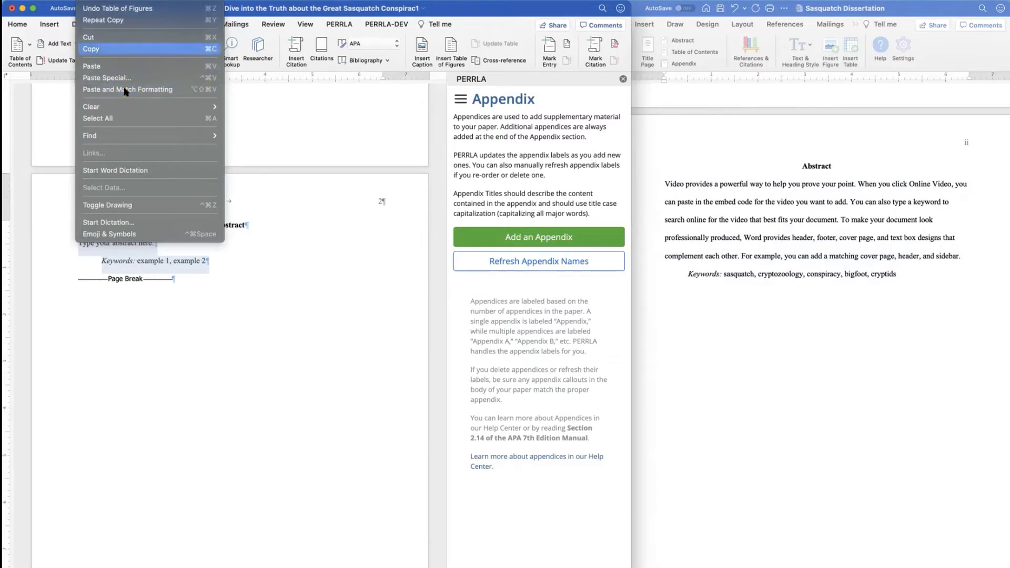
pyautogui.click(87, 1)
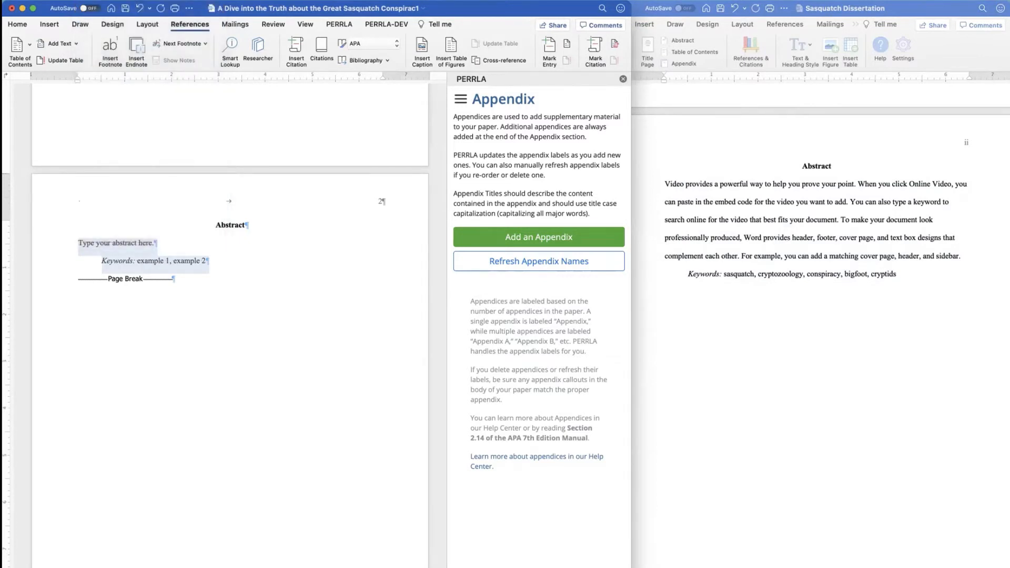
pyautogui.press('super+v')
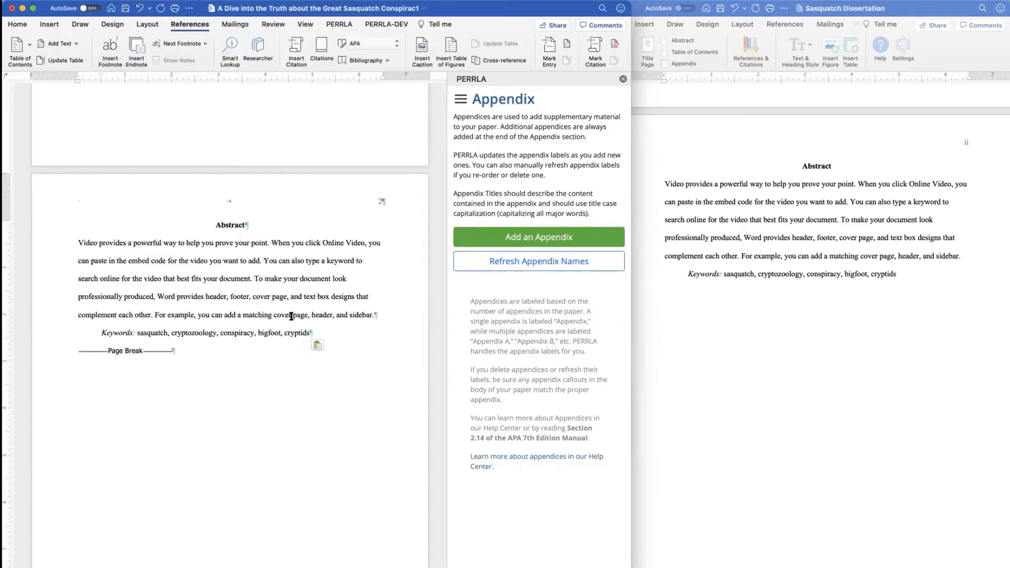
pyautogui.scroll(5, 253, 315)
pyautogui.scroll(-5, 253, 315)
pyautogui.scroll(-15, 253, 315)
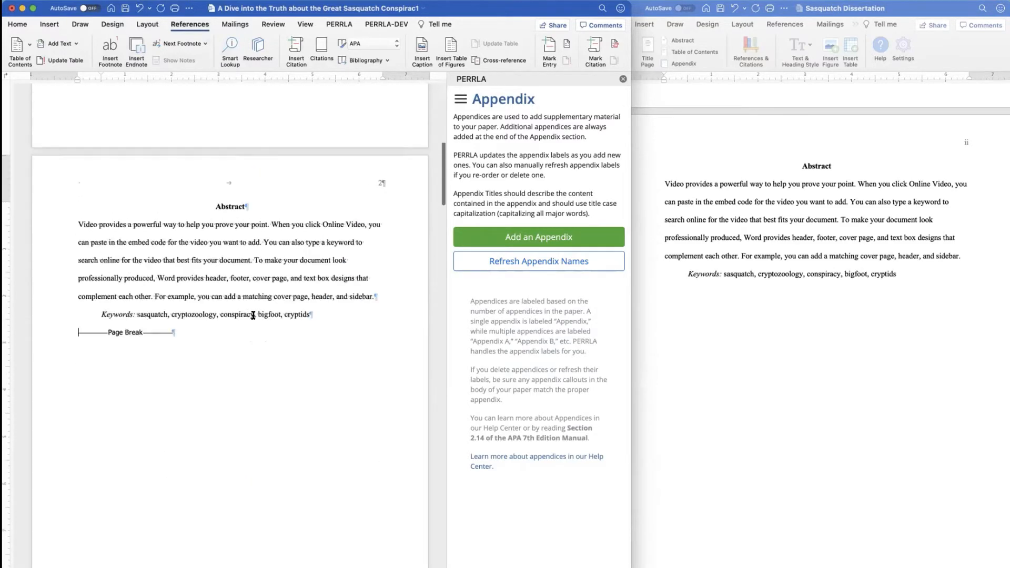
pyautogui.scroll(-10, 253, 315)
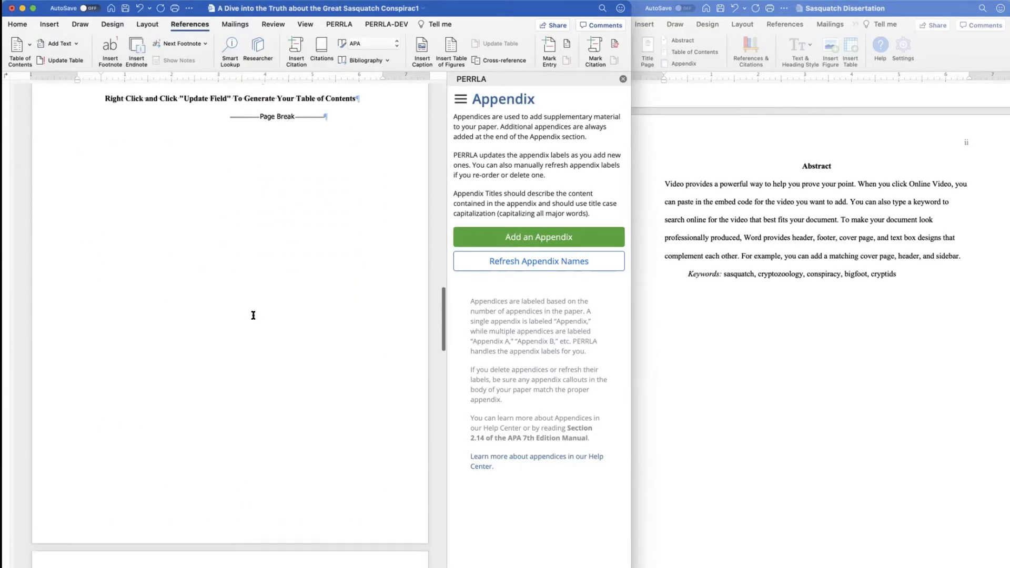
pyautogui.scroll(-10, 252, 315)
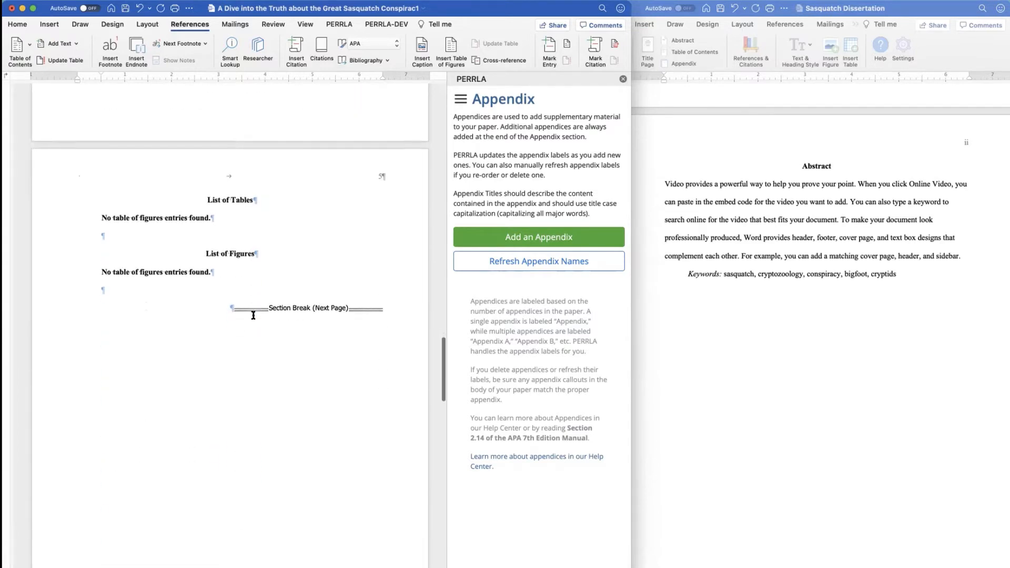
pyautogui.scroll(-12, 818, 323)
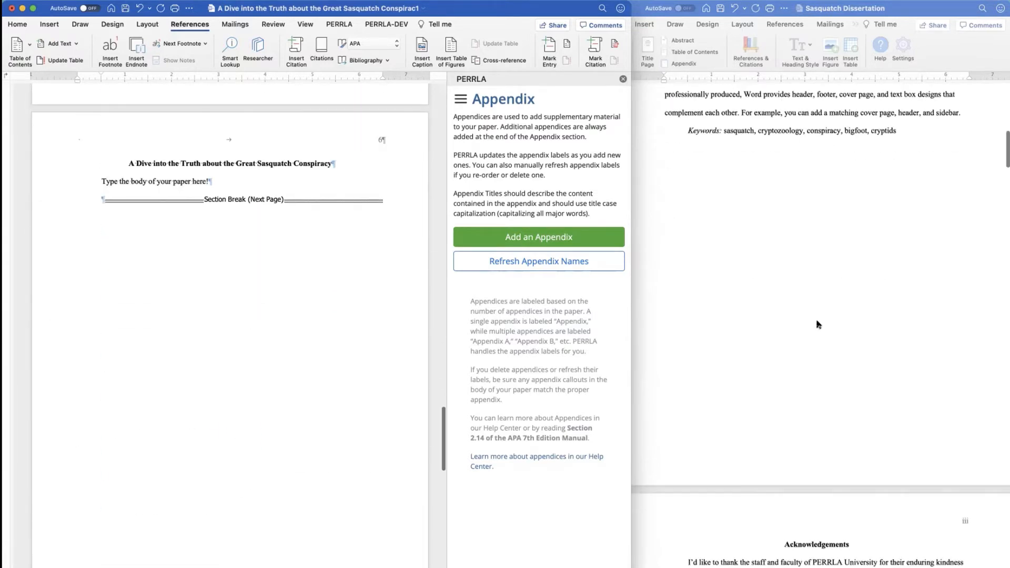
pyautogui.scroll(-1, 818, 323)
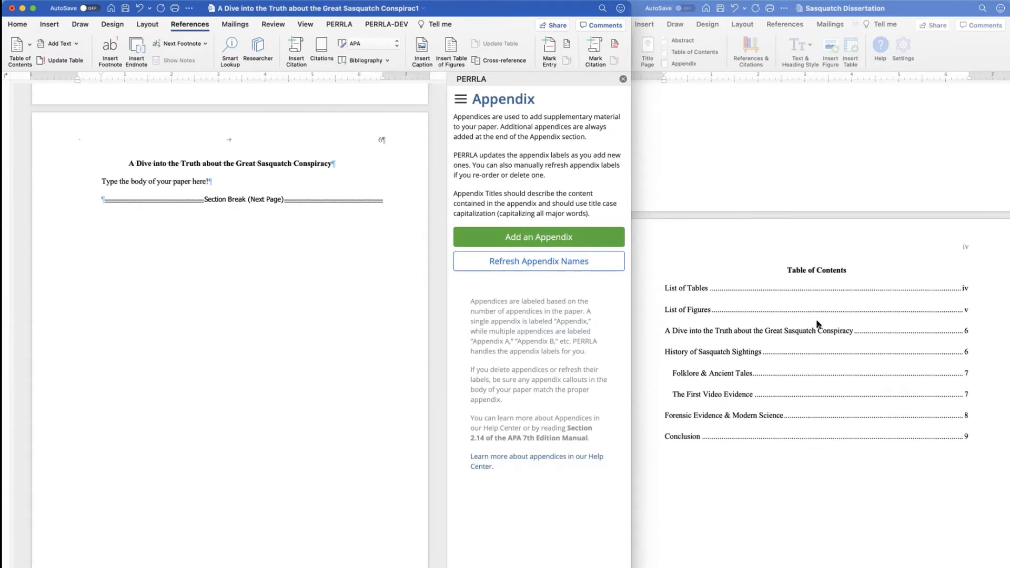
pyautogui.scroll(-3, 818, 324)
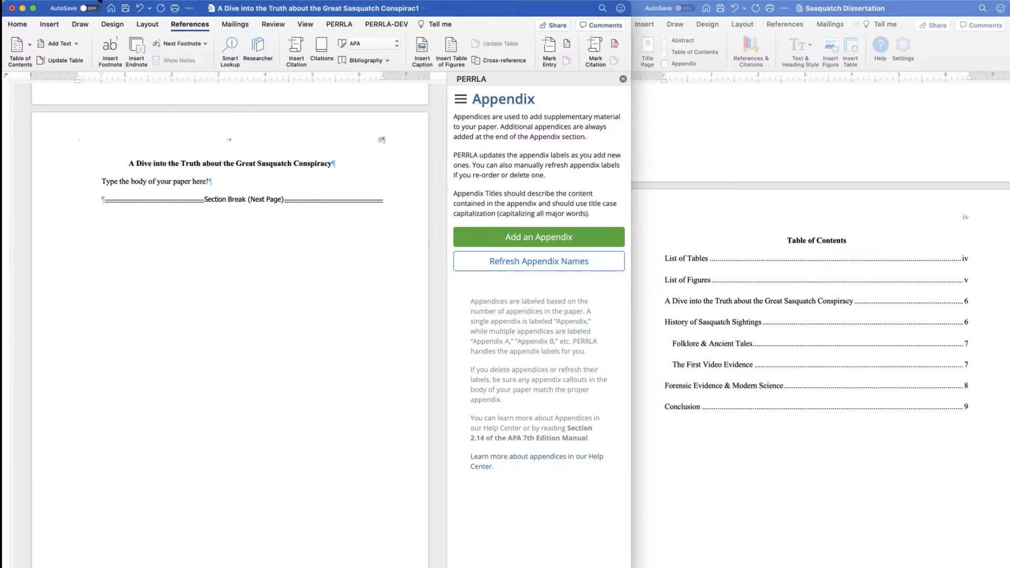
pyautogui.click(86, 0)
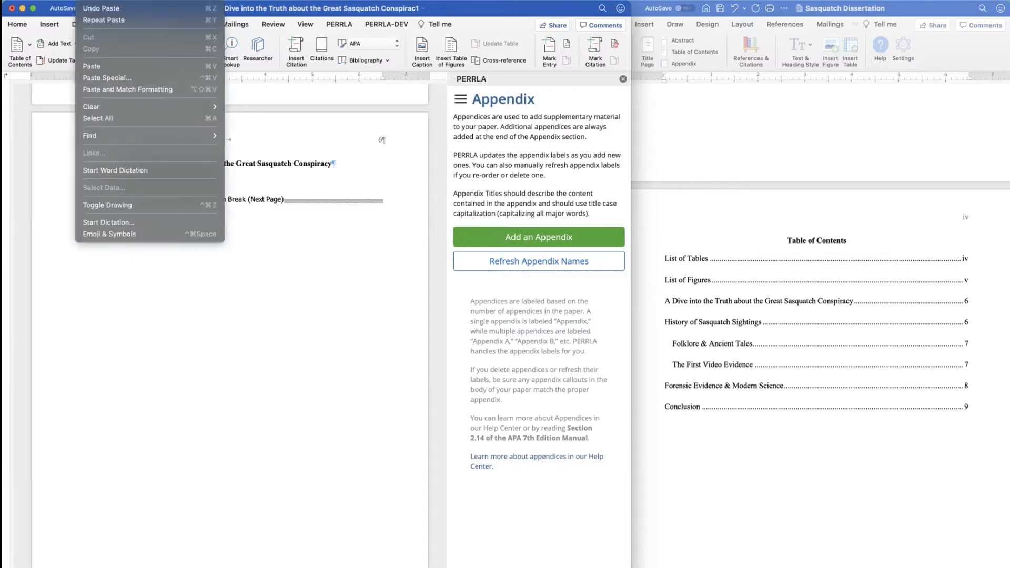
pyautogui.click(126, 90)
pyautogui.click(18, 25)
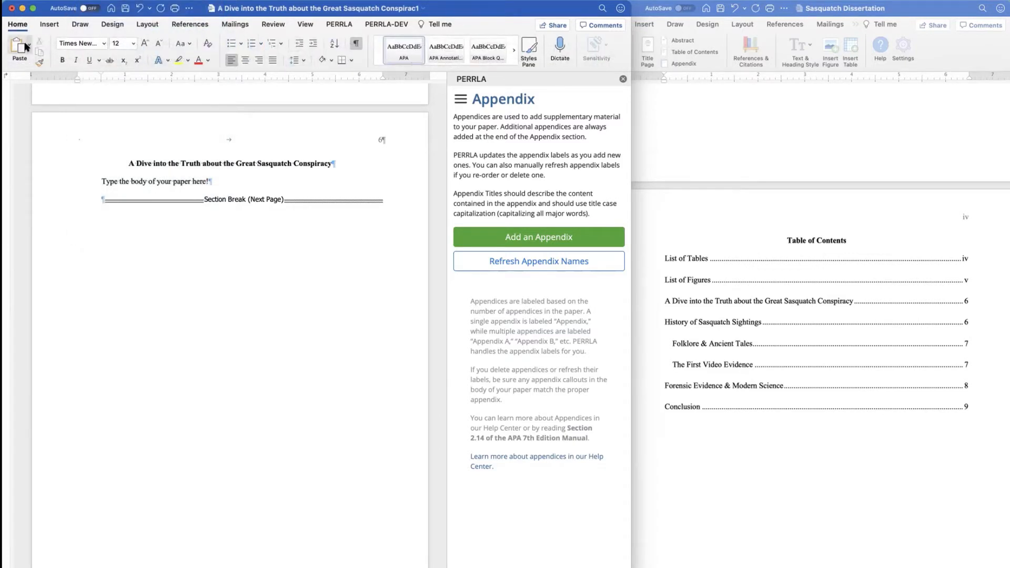
pyautogui.click(29, 45)
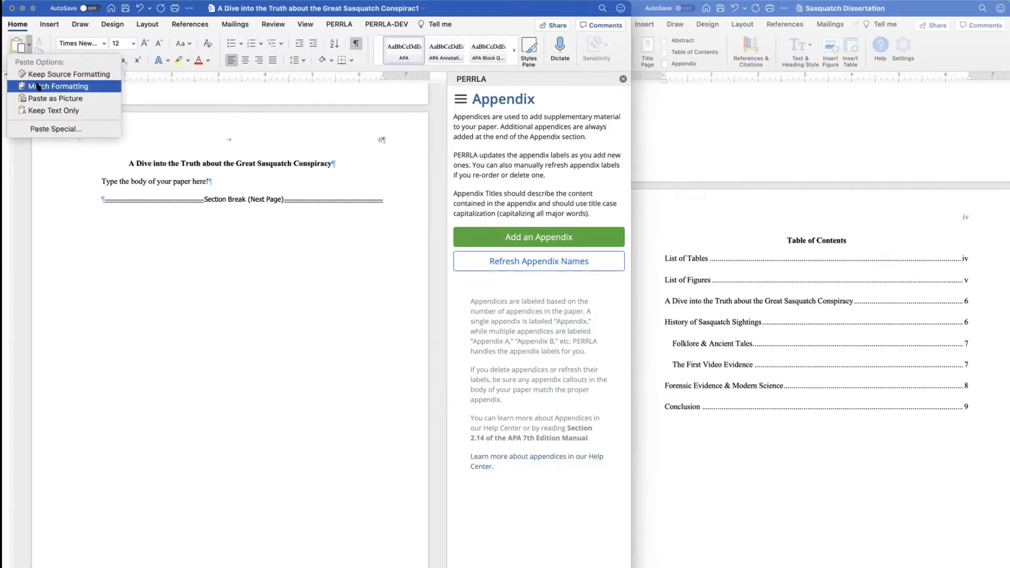
pyautogui.click(80, 87)
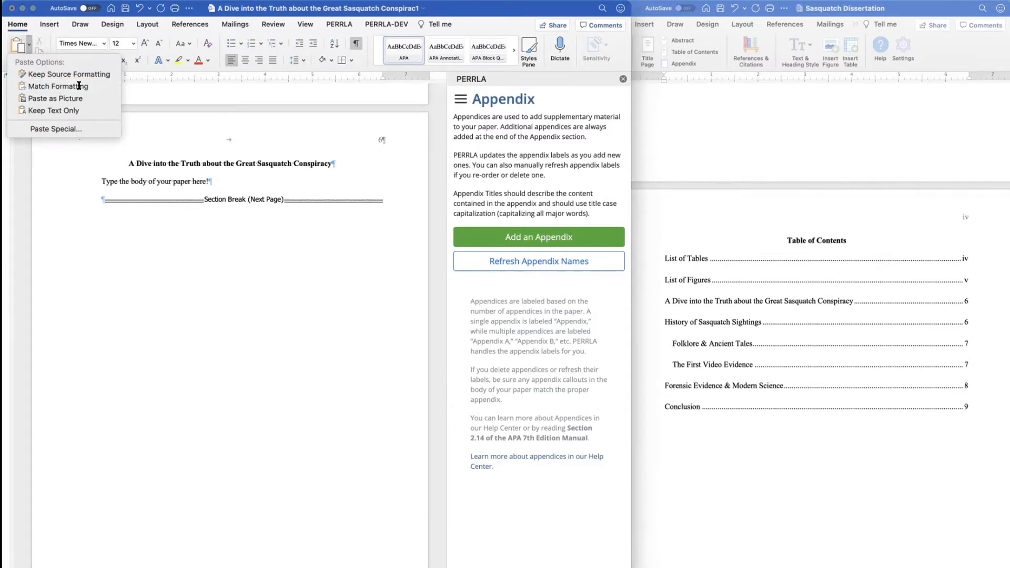
pyautogui.rightClick(213, 183)
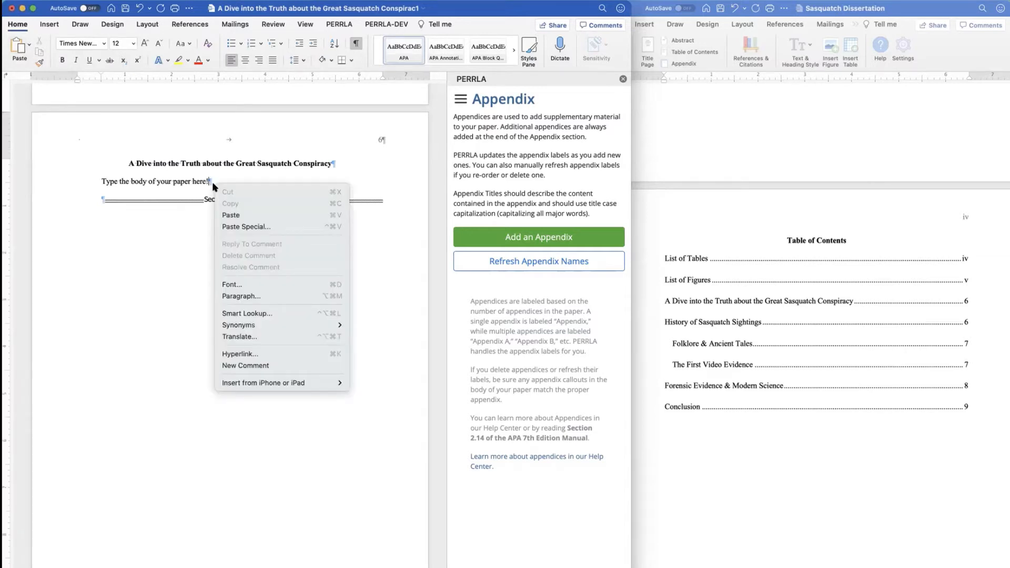
pyautogui.click(240, 227)
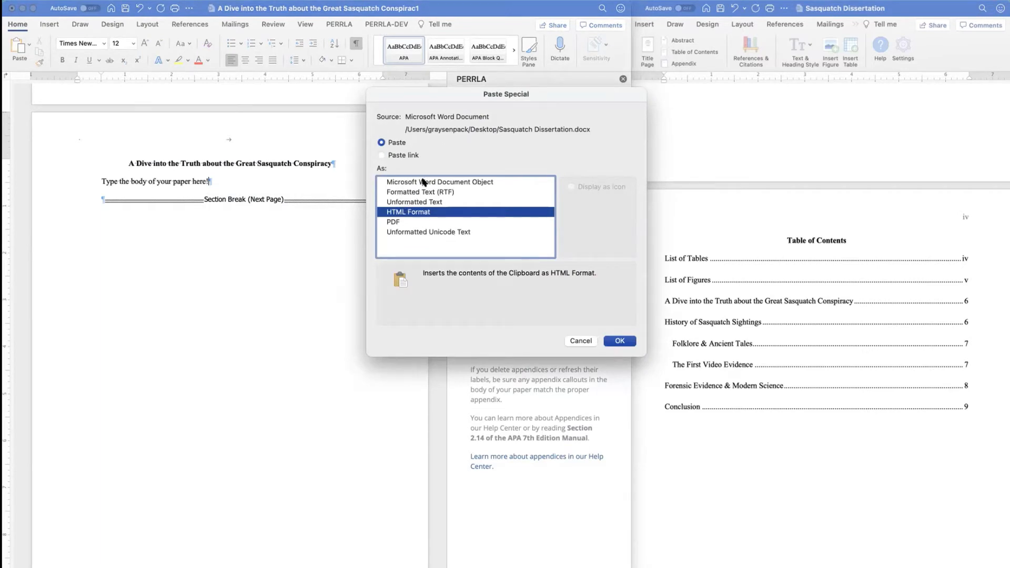
pyautogui.click(425, 203)
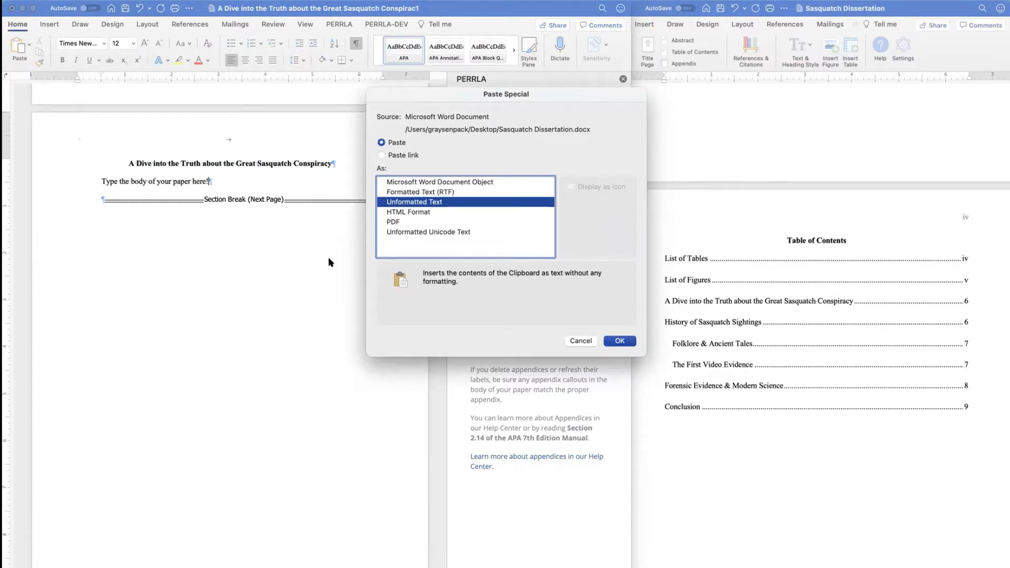
pyautogui.click(577, 341)
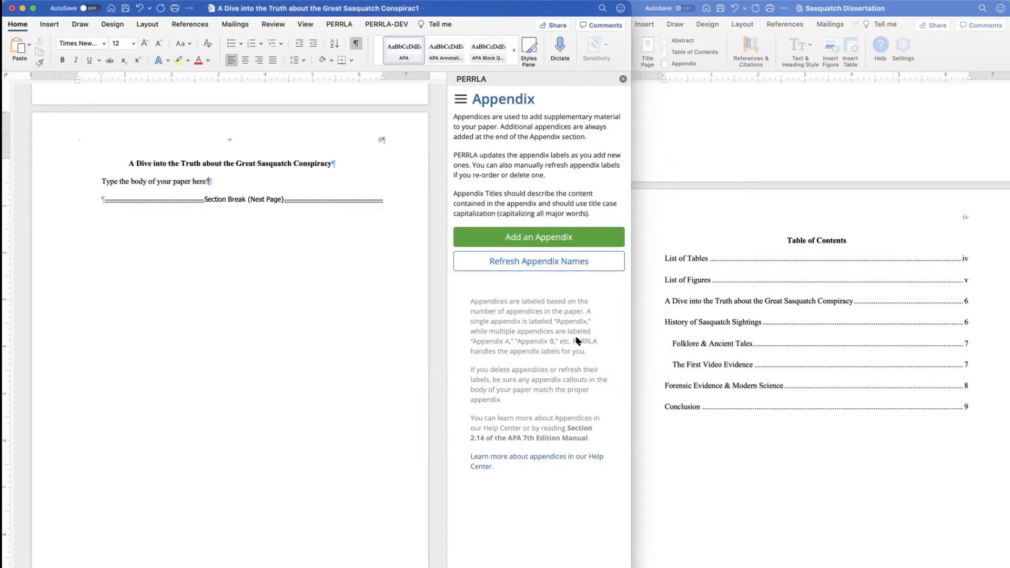
# Scroll the dissertation to its page 12 Appendix, then return to the new paper's Appendix page.
pyautogui.click(723, 205)
pyautogui.scroll(-5, 759, 232)
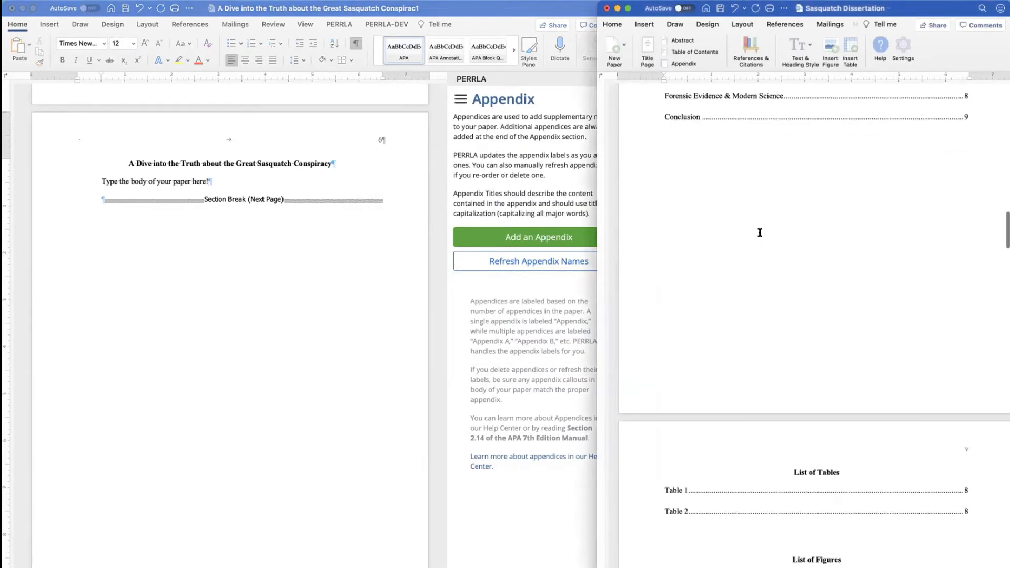
pyautogui.scroll(-15, 759, 232)
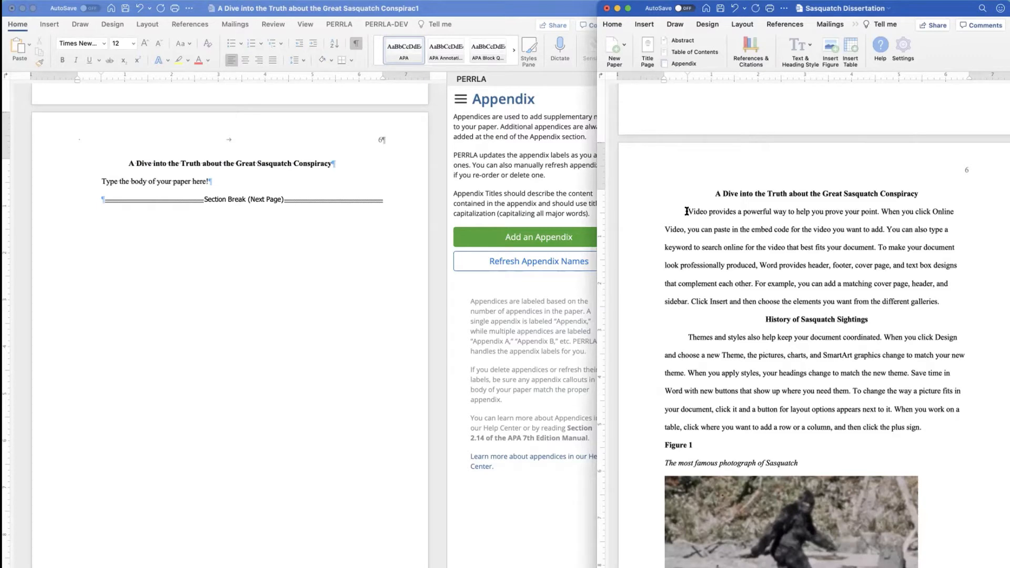
pyautogui.scroll(-15, 686, 211)
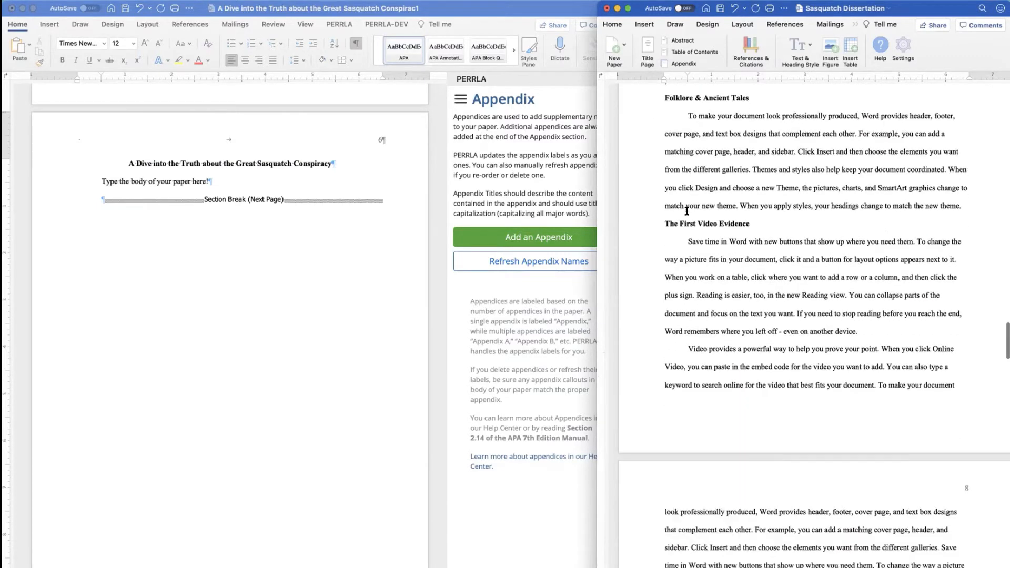
pyautogui.scroll(-12, 686, 211)
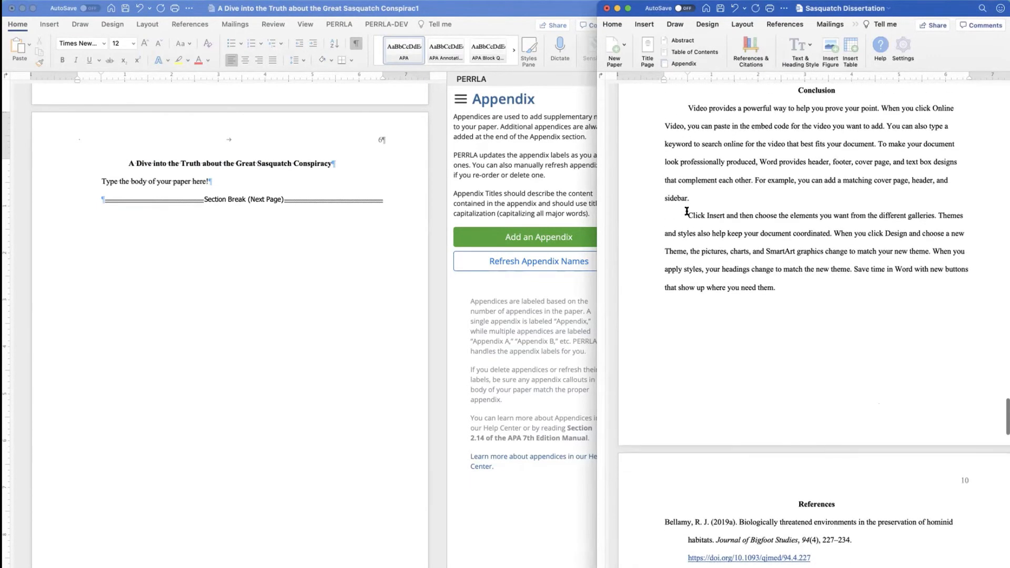
pyautogui.scroll(-8, 686, 211)
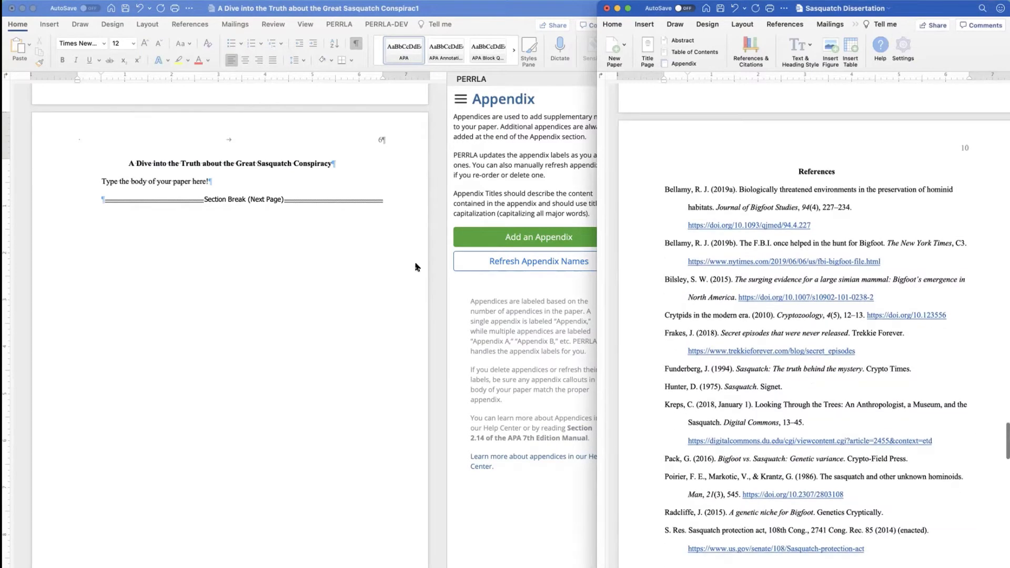
pyautogui.scroll(-10, 416, 266)
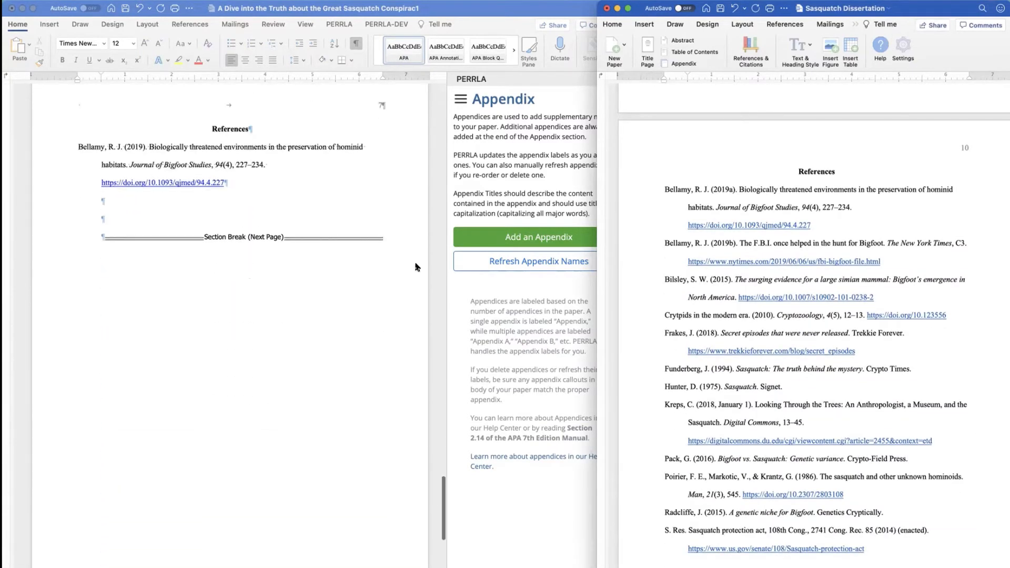
pyautogui.scroll(-5, 415, 266)
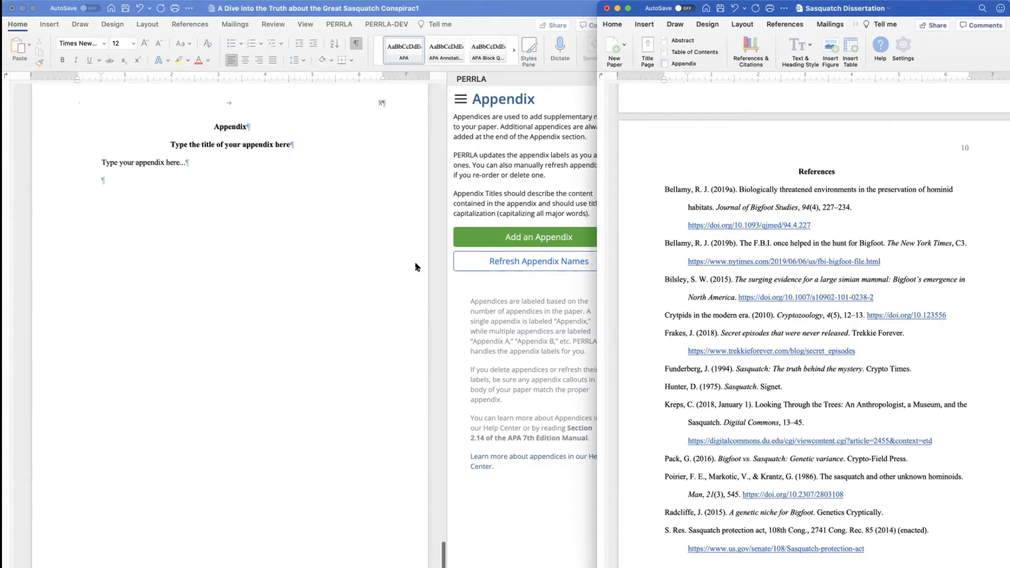
pyautogui.scroll(-10, 761, 304)
pyautogui.scroll(-15, 761, 303)
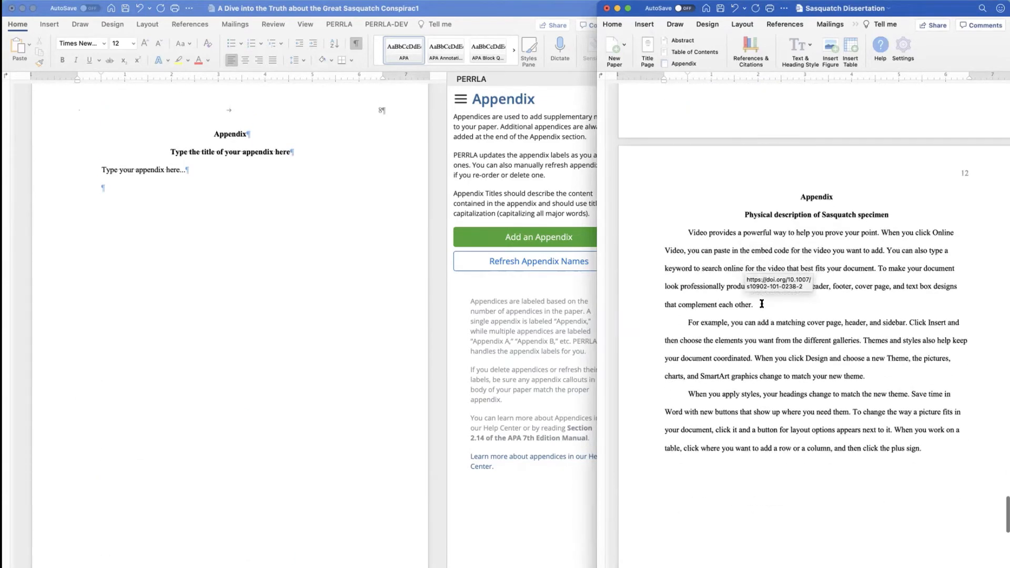
pyautogui.scroll(10, 761, 304)
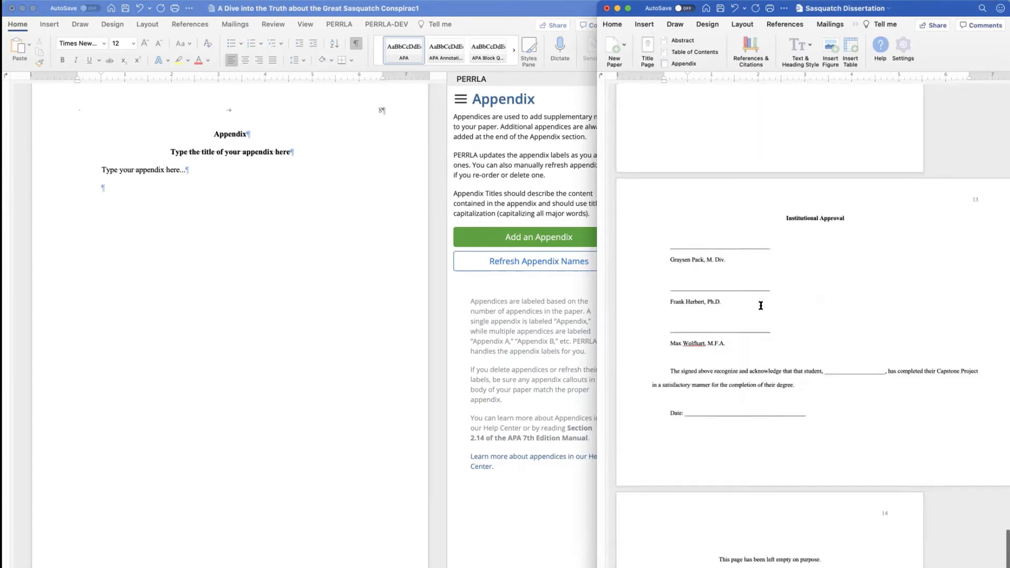
pyautogui.scroll(2, 761, 305)
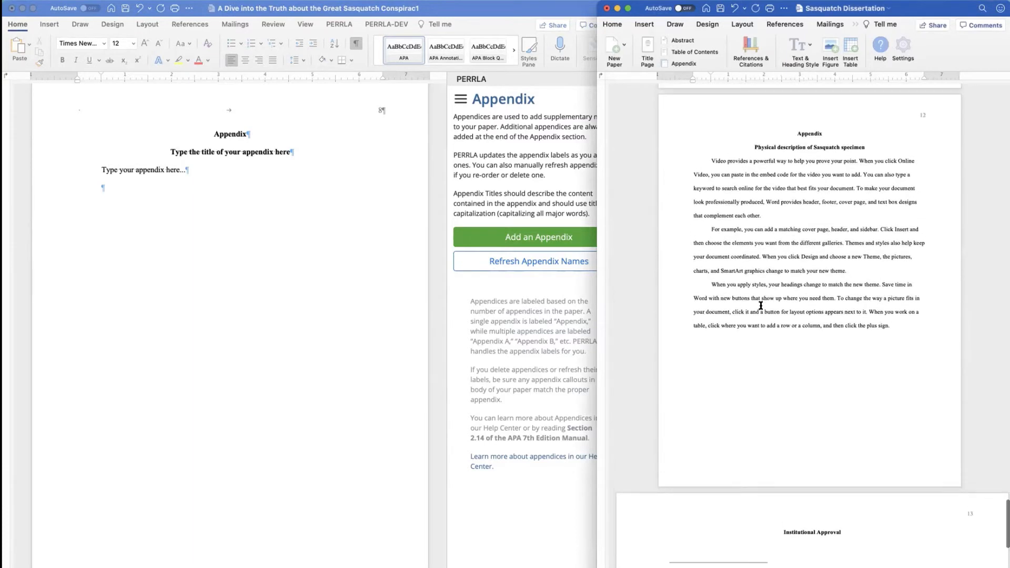
pyautogui.click(126, 181)
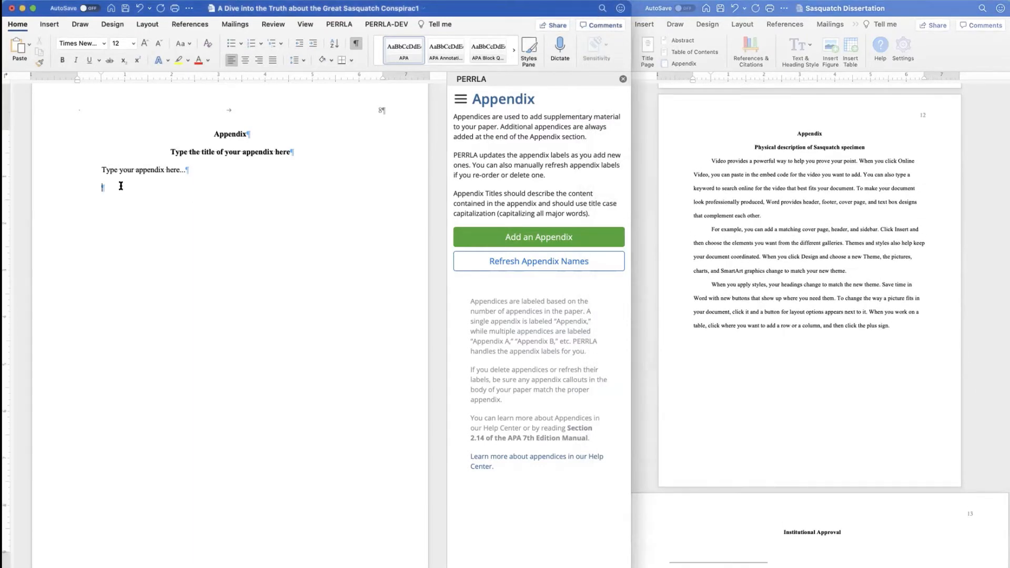
# Add an empty paragraph below the appendix text and view the Breaks options.
pyautogui.press('Return')
pyautogui.click(143, 27)
pyautogui.click(140, 46)
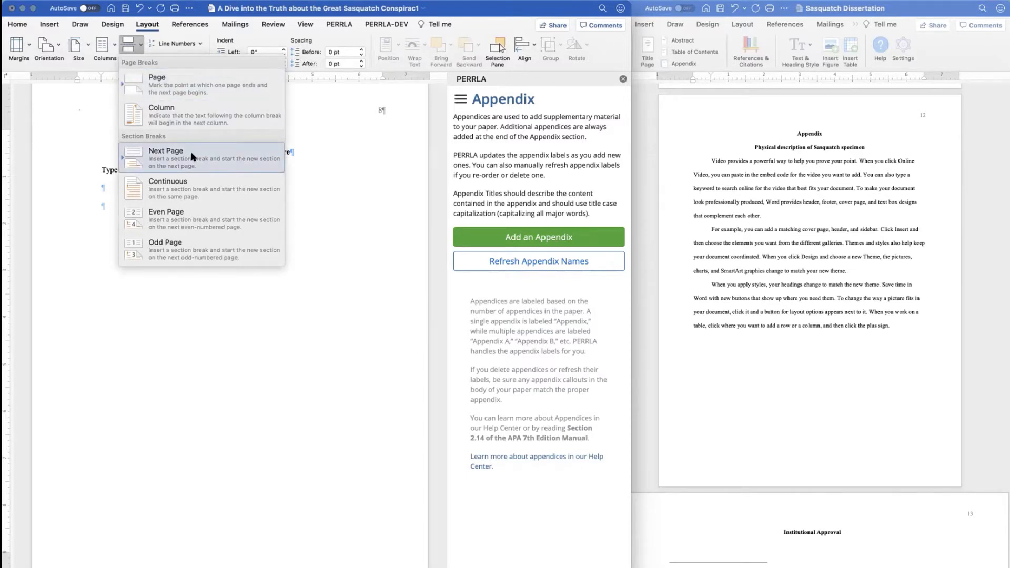
# Close the Breaks list and scroll the dissertation to its Institutional Approval page.
pyautogui.click(787, 378)
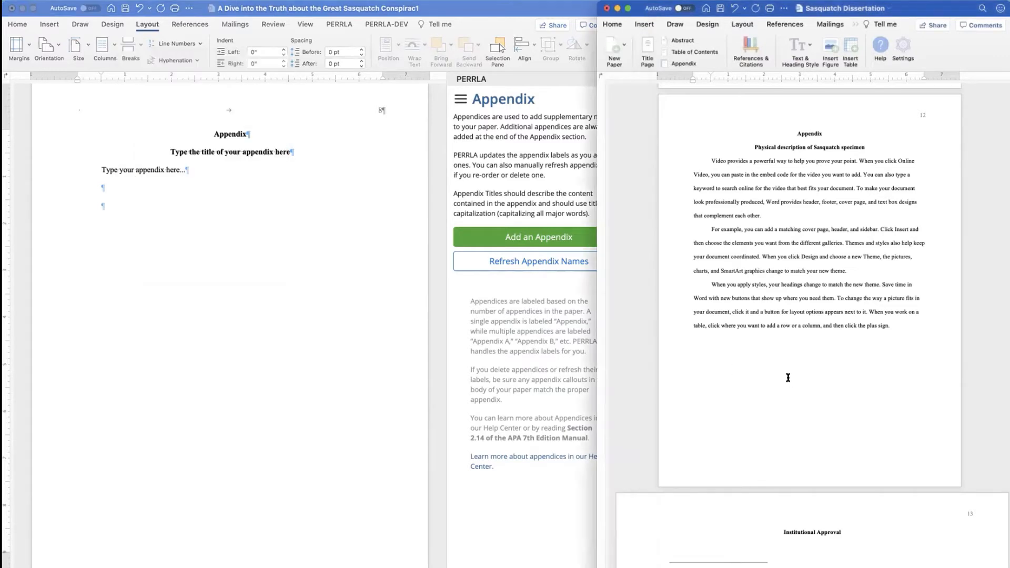
pyautogui.scroll(-5, 788, 378)
pyautogui.scroll(-2, 788, 377)
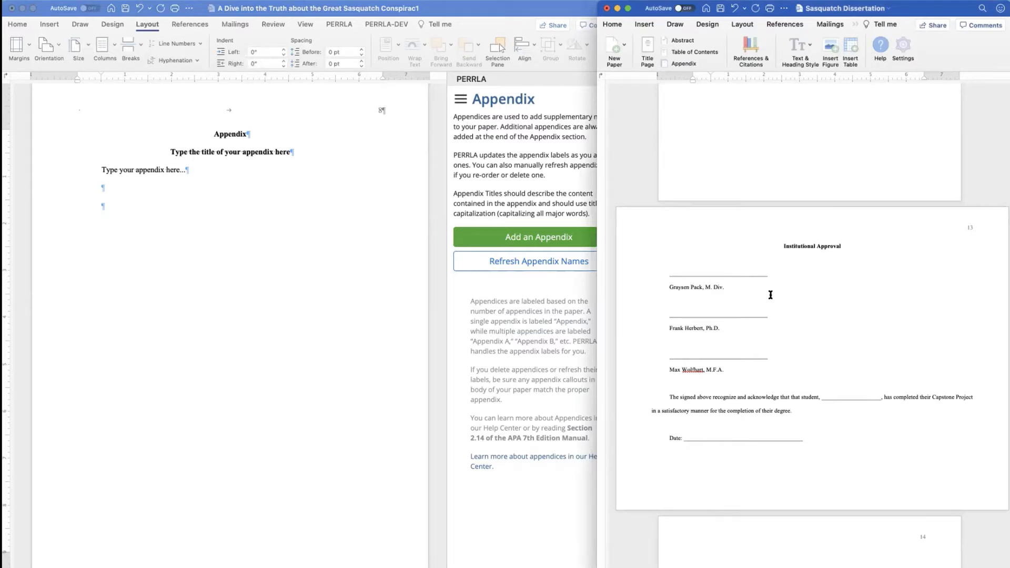
pyautogui.scroll(10, 770, 294)
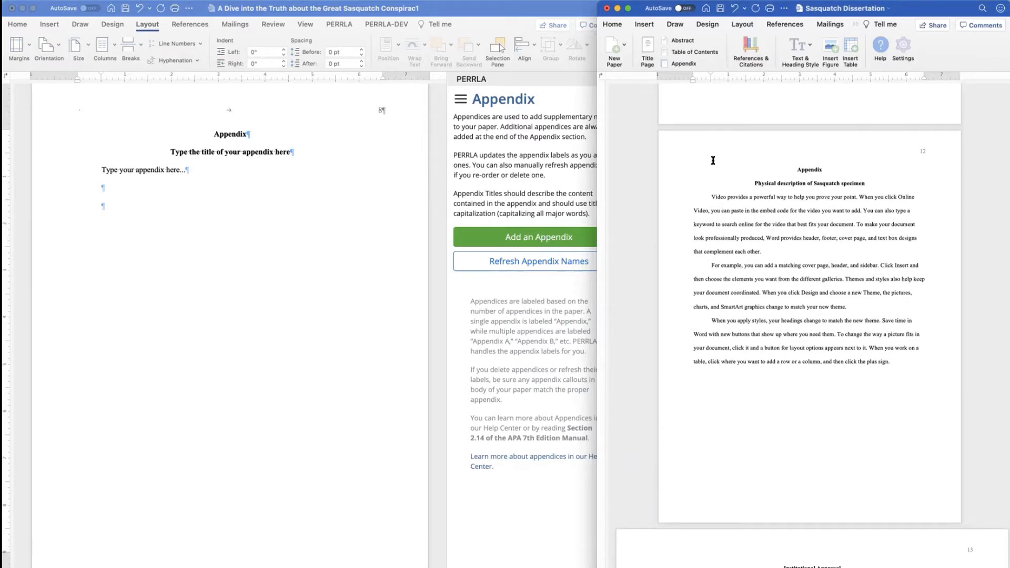
pyautogui.scroll(-5, 710, 366)
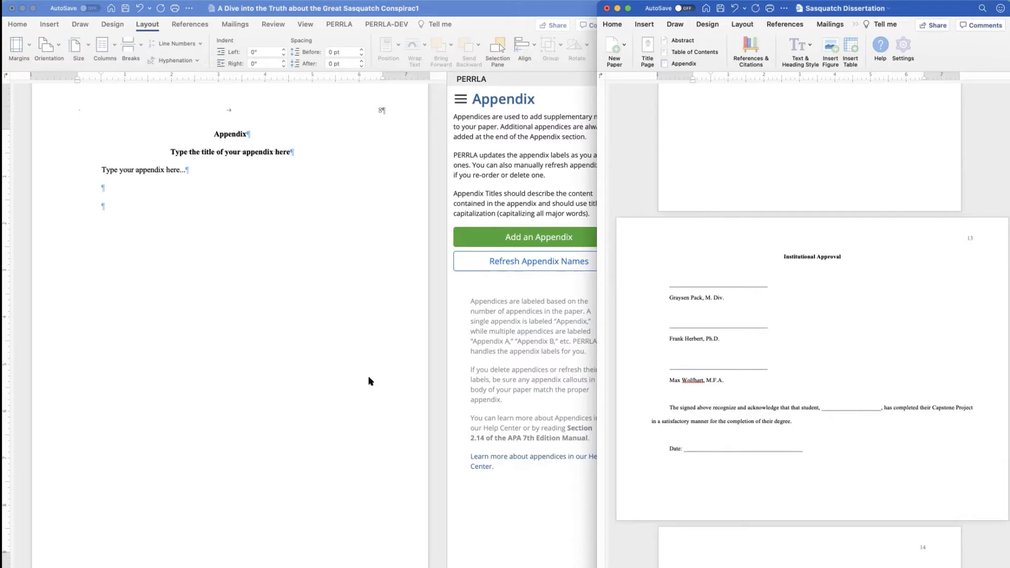
# Insert a page break after the appendix and turn the new page to landscape.
pyautogui.click(316, 271)
pyautogui.scroll(5, 316, 272)
pyautogui.scroll(6, 315, 272)
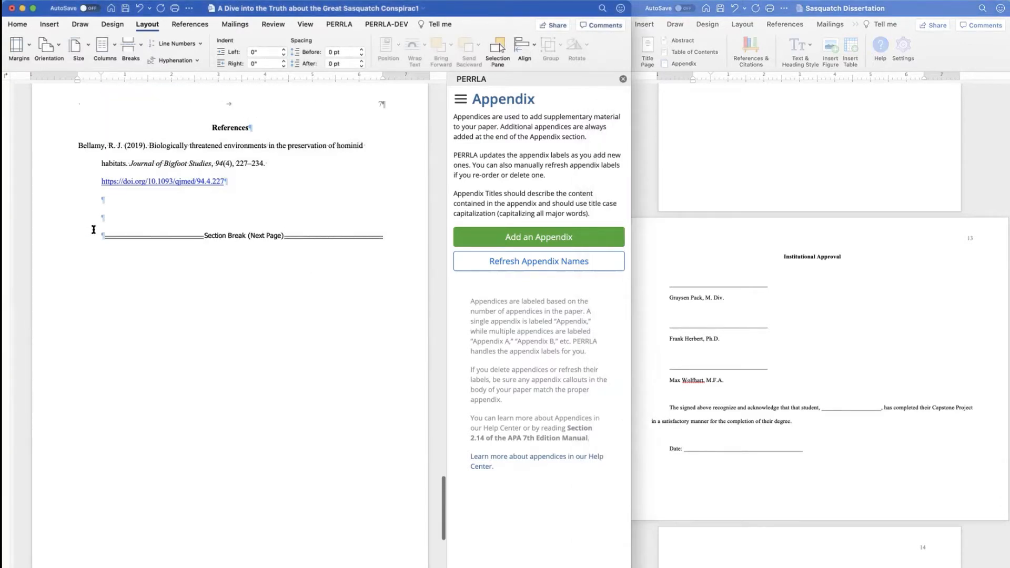
pyautogui.scroll(-8, 287, 229)
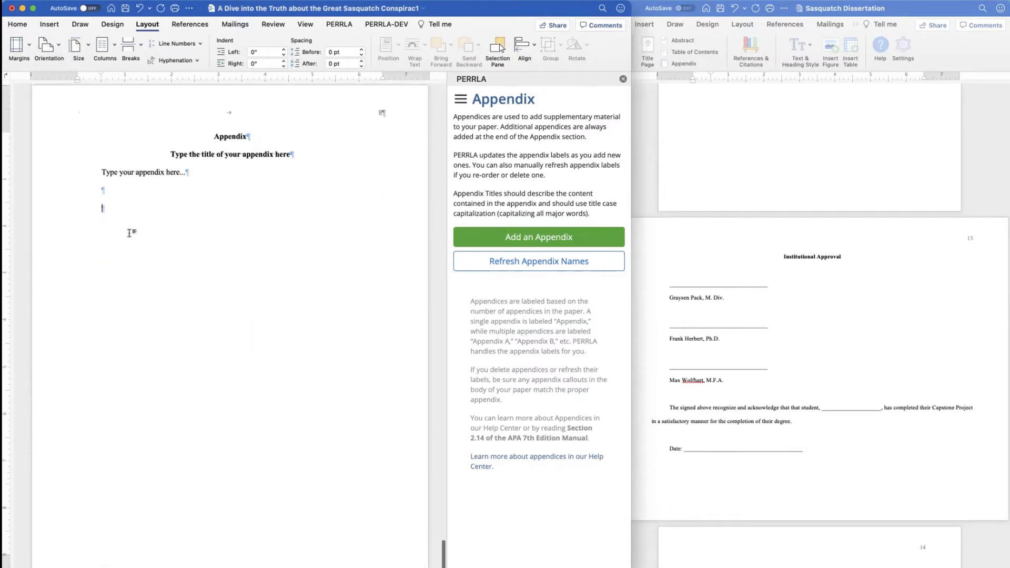
pyautogui.click(134, 64)
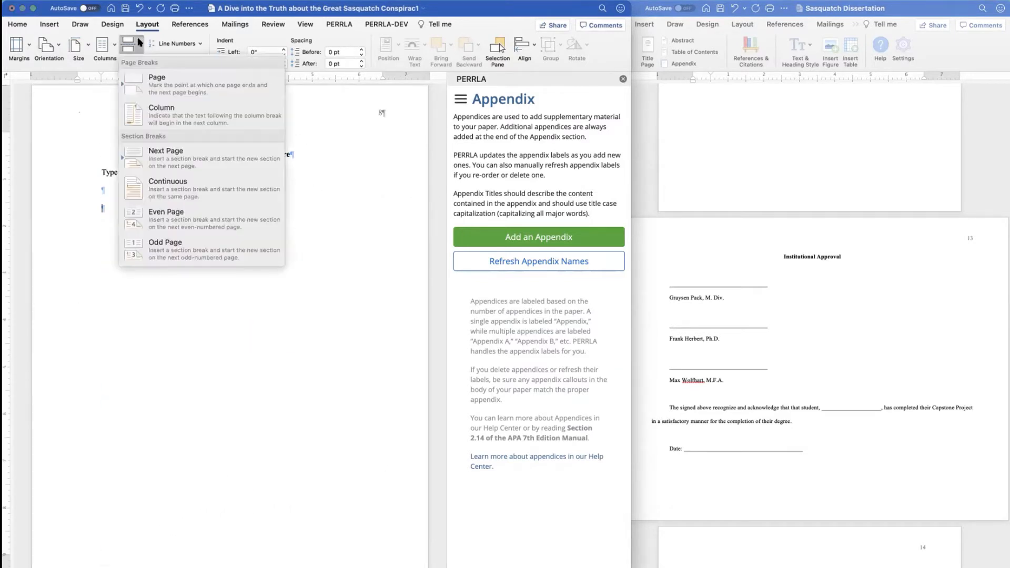
pyautogui.click(154, 74)
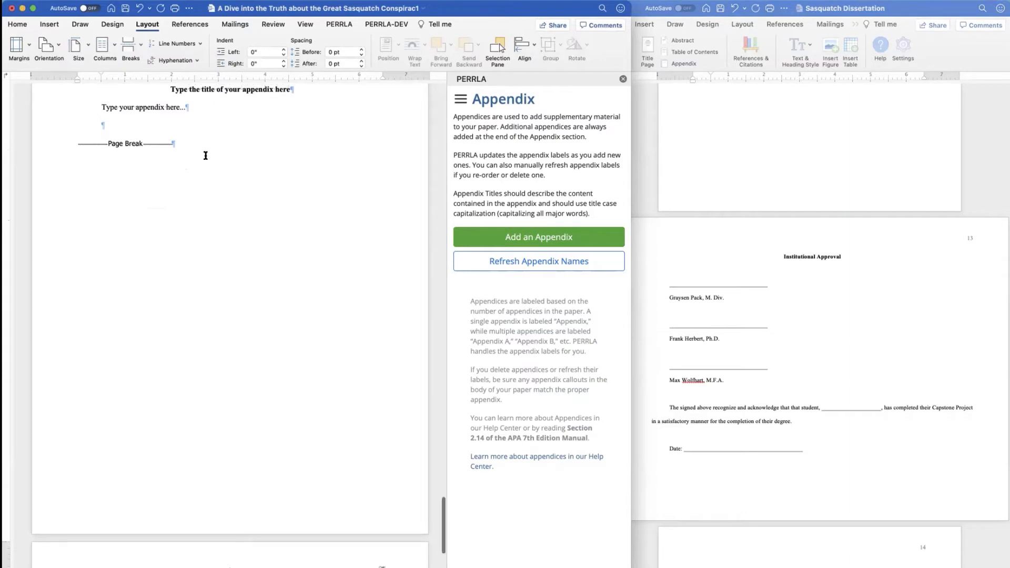
pyautogui.scroll(-8, 205, 155)
pyautogui.scroll(2, 190, 210)
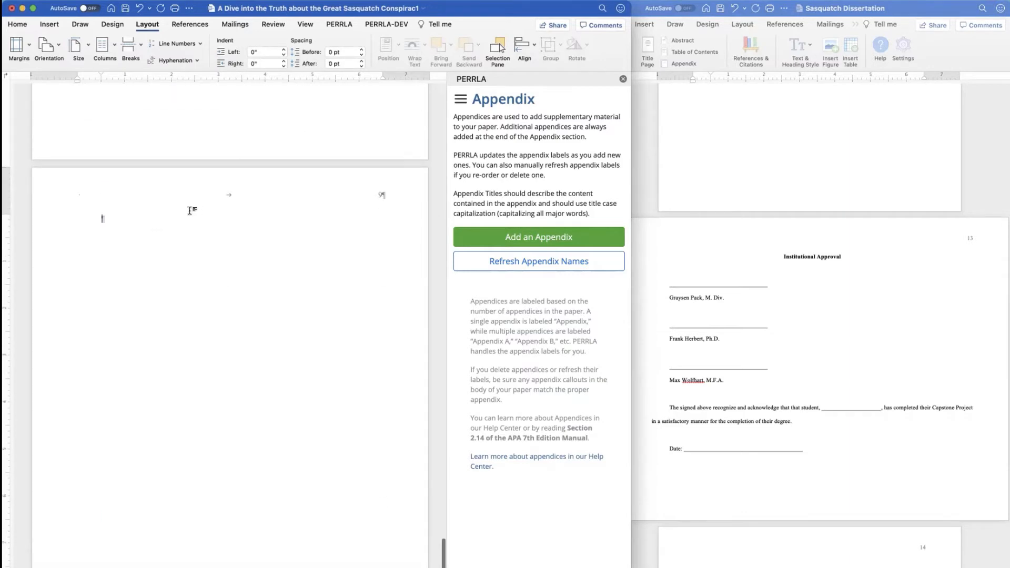
pyautogui.click(51, 45)
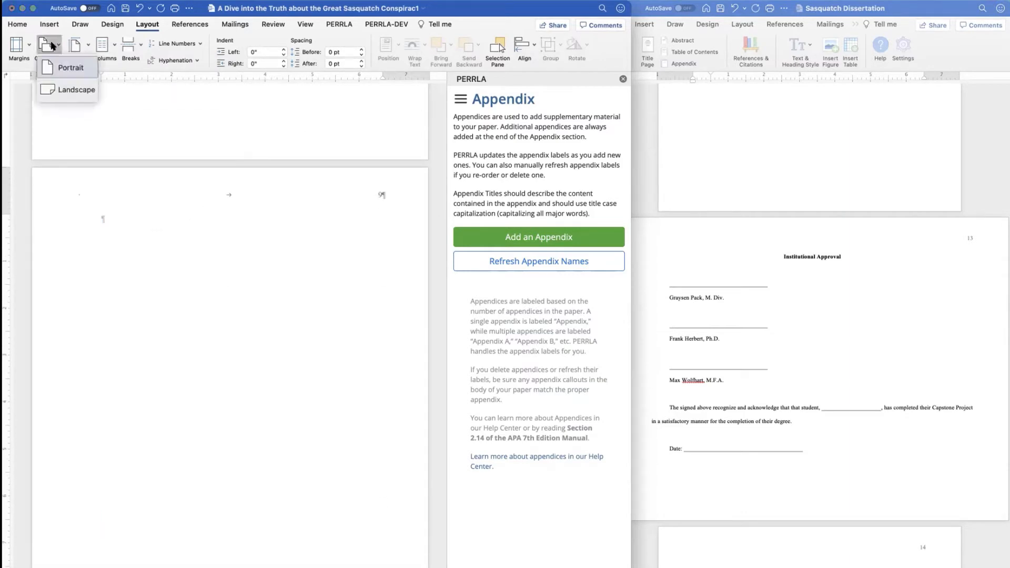
pyautogui.click(74, 90)
# Undo the landscape switch and the page break, removing blank page 9.
pyautogui.scroll(-5, 195, 282)
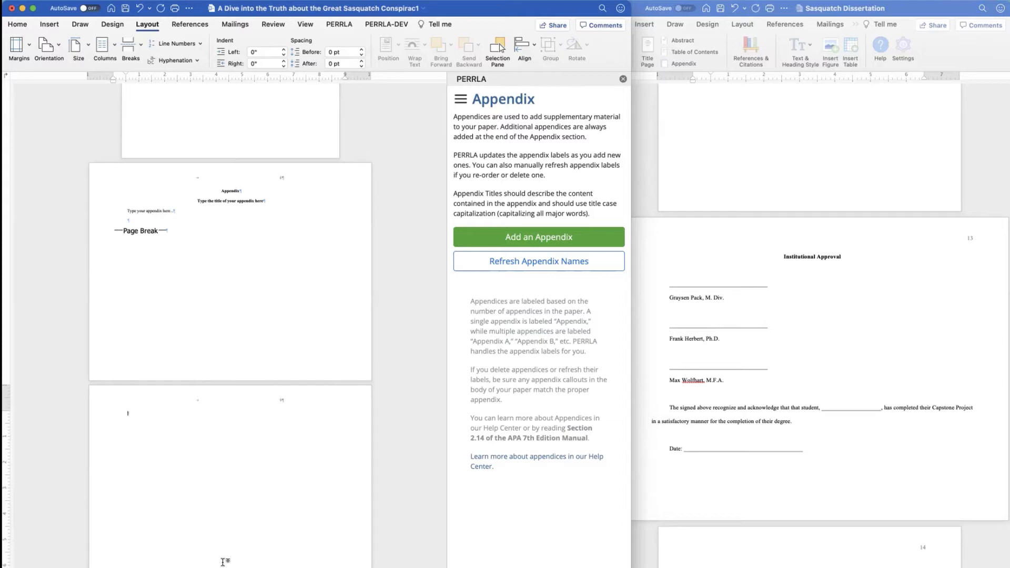
pyautogui.press('super+z')
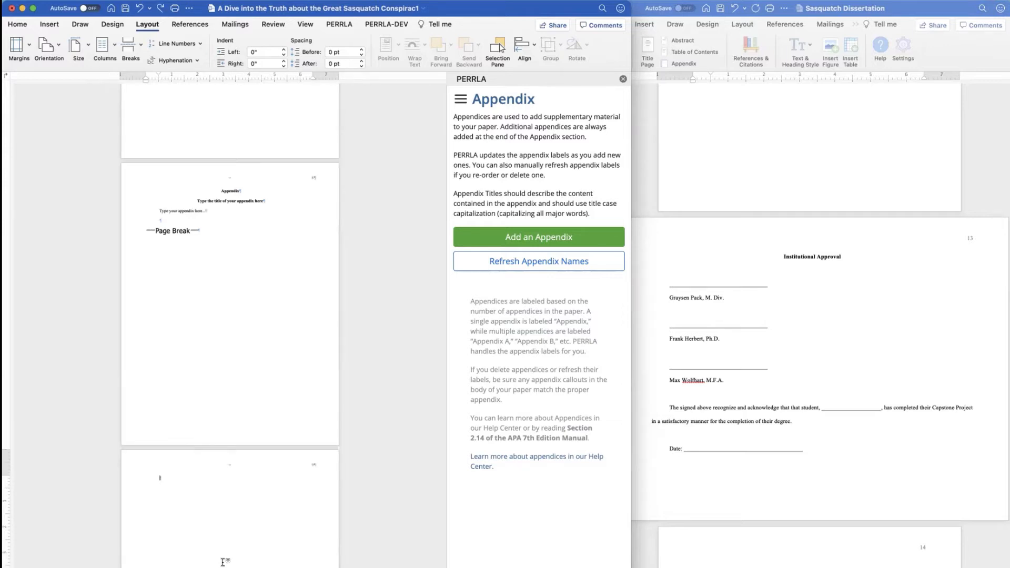
pyautogui.press('super+z')
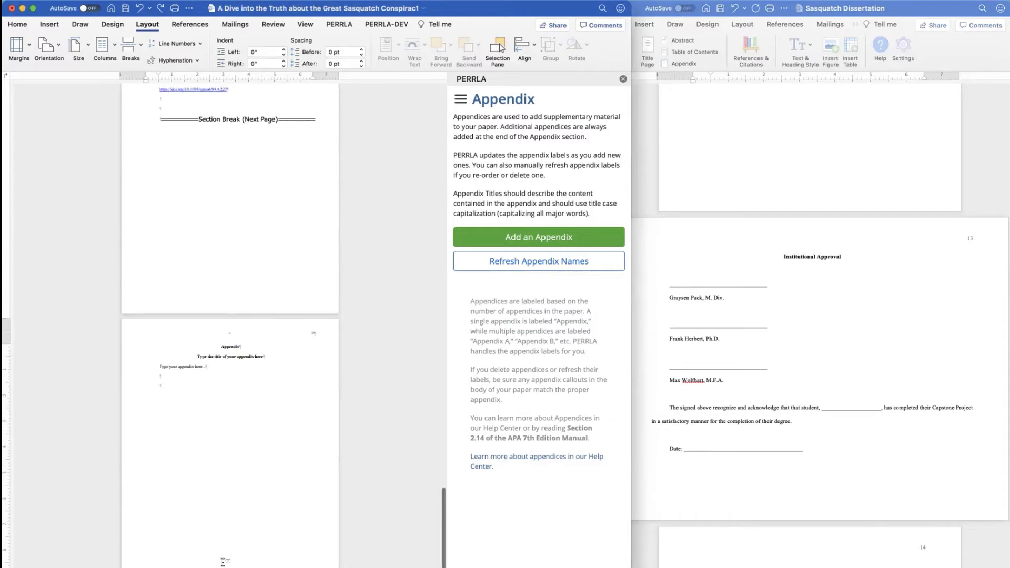
pyautogui.scroll(5, 208, 532)
# Add a Next Page section break after the appendix text.
pyautogui.scroll(2, 209, 532)
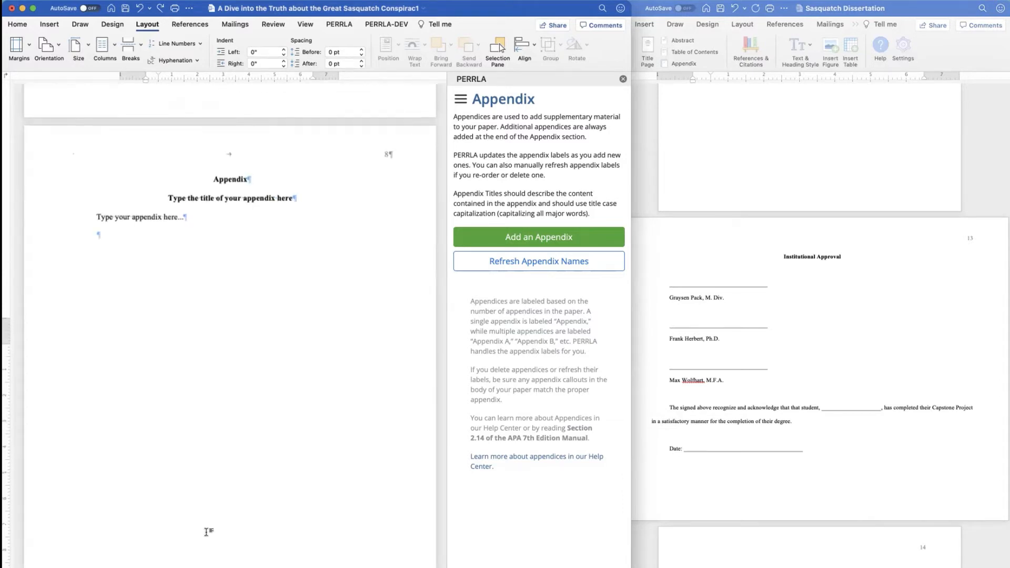
pyautogui.click(107, 241)
pyautogui.press('Return')
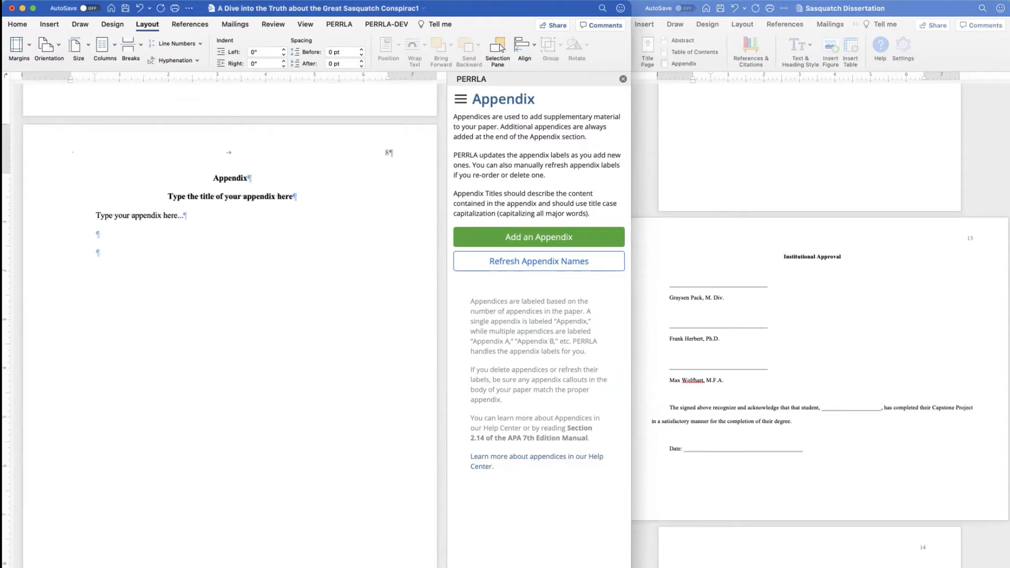
pyautogui.click(132, 49)
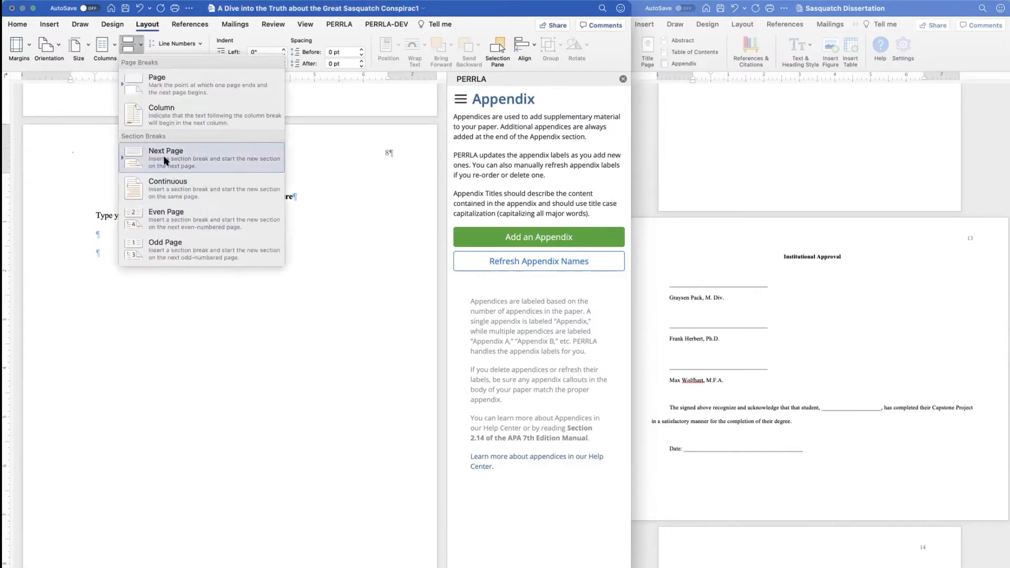
pyautogui.click(136, 156)
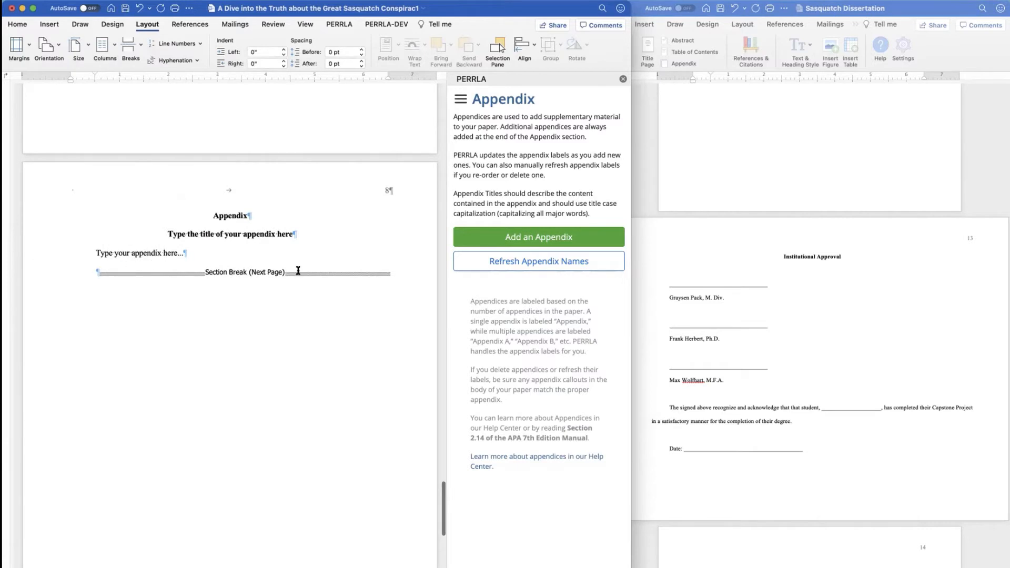
# Make the new page 9 landscape and type the title 'Institutional Approval'.
pyautogui.scroll(-3, 298, 270)
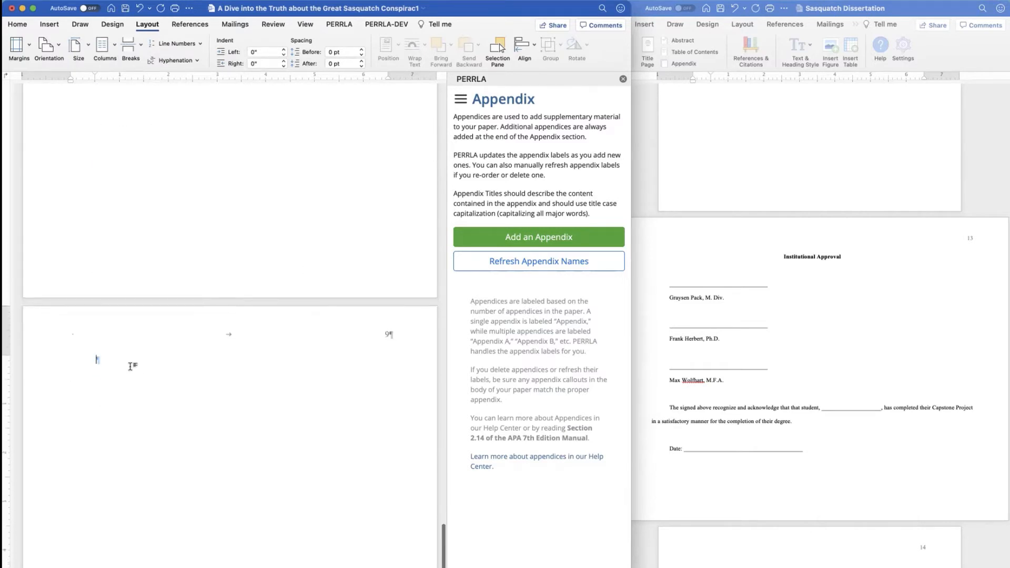
pyautogui.scroll(-4, 131, 365)
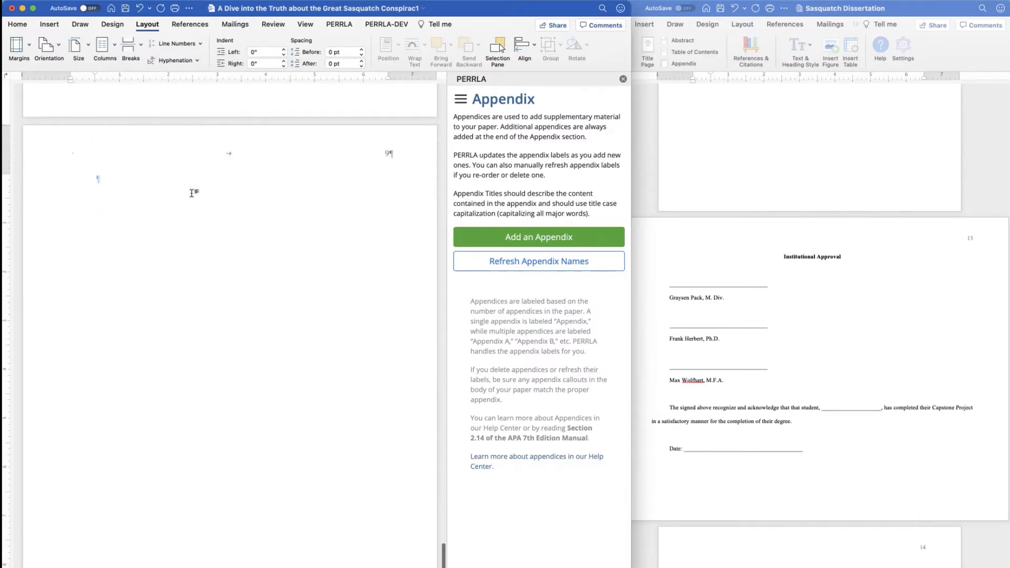
pyautogui.click(55, 47)
pyautogui.click(74, 90)
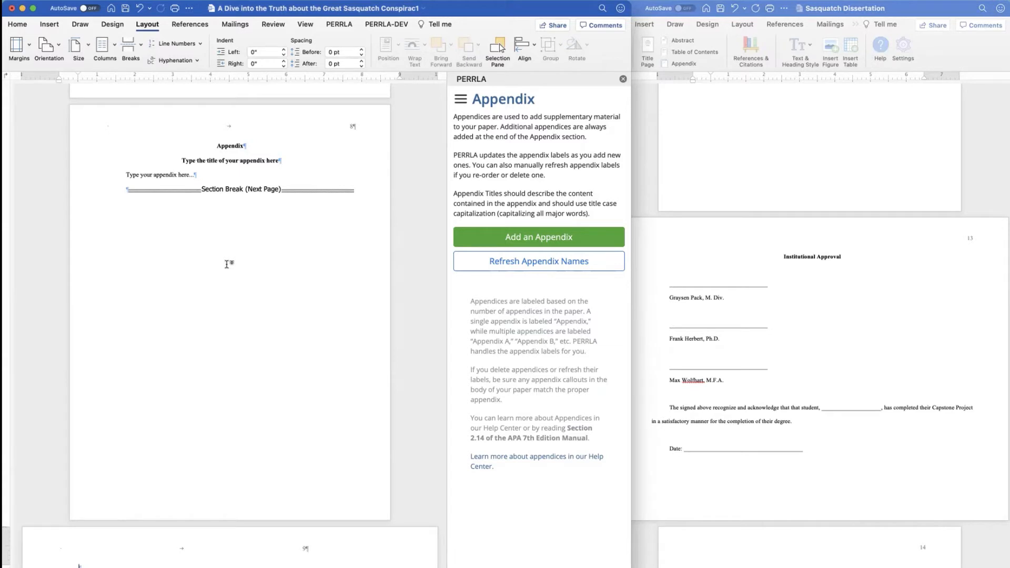
pyautogui.scroll(-4, 297, 371)
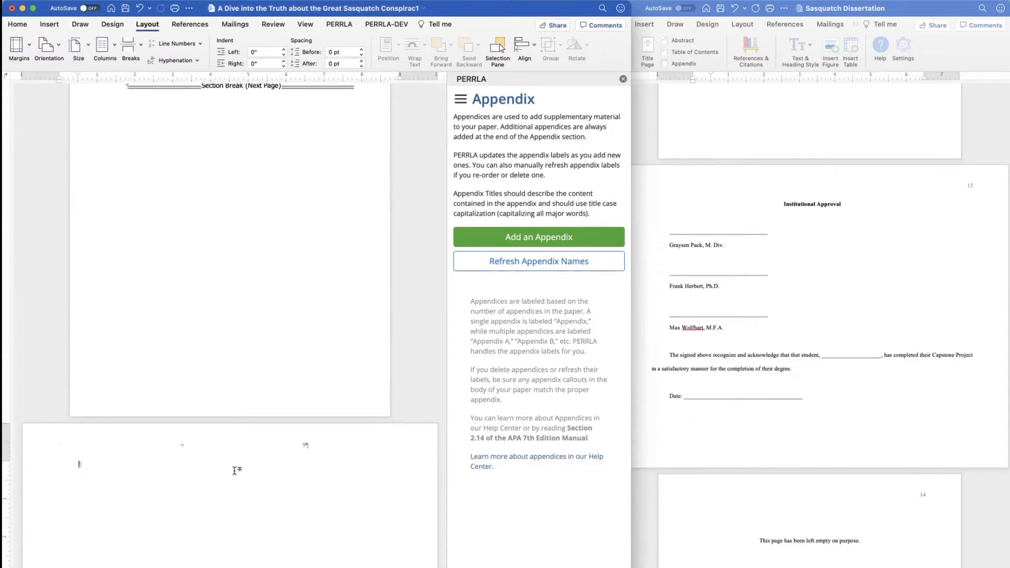
pyautogui.write('Institutional Approval')
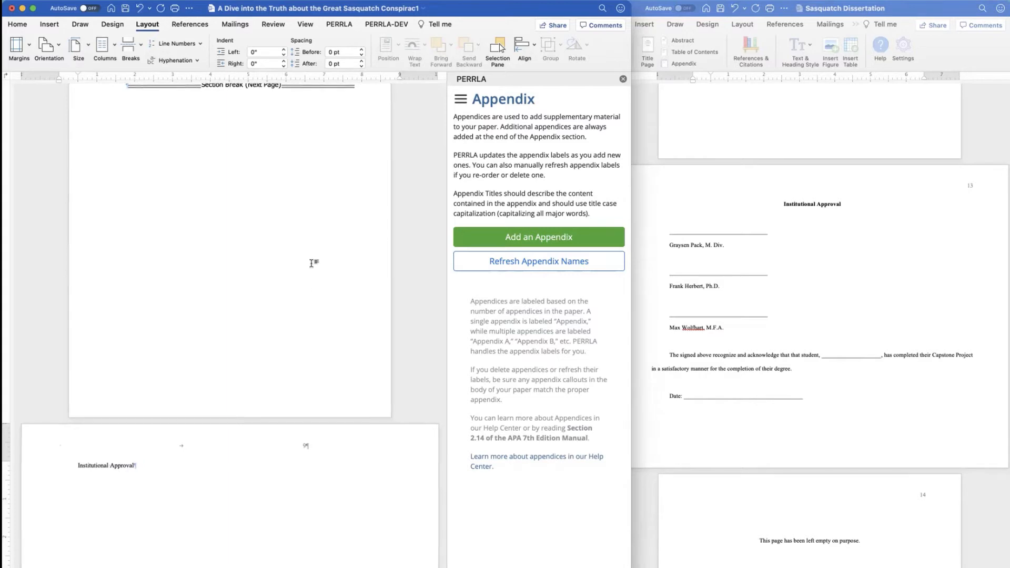
# Apply PERRLA Heading 1 to the 'Institutional Approval' title on the landscape page.
pyautogui.scroll(3, 311, 263)
pyautogui.scroll(-5, 311, 263)
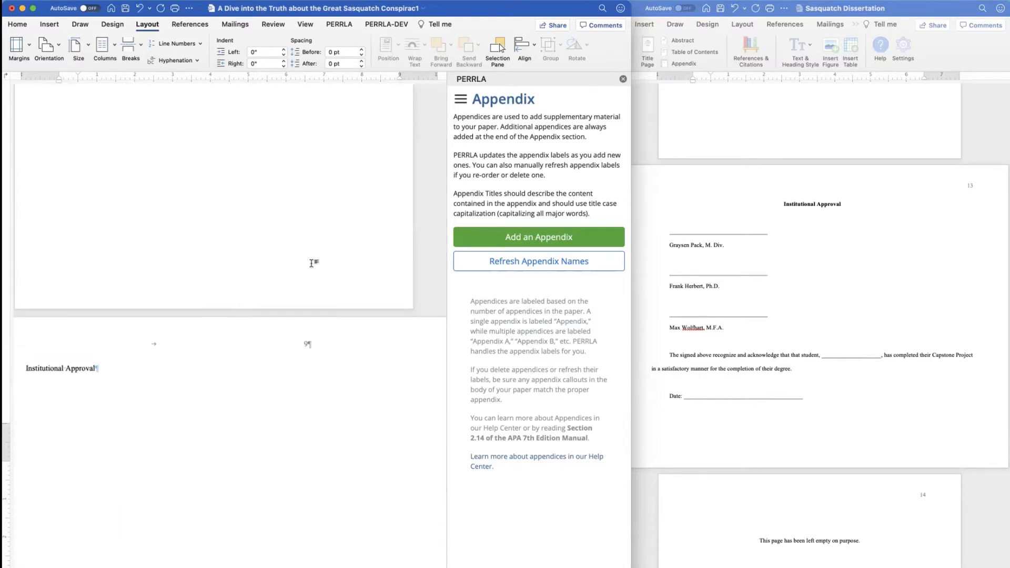
pyautogui.scroll(-4, 314, 261)
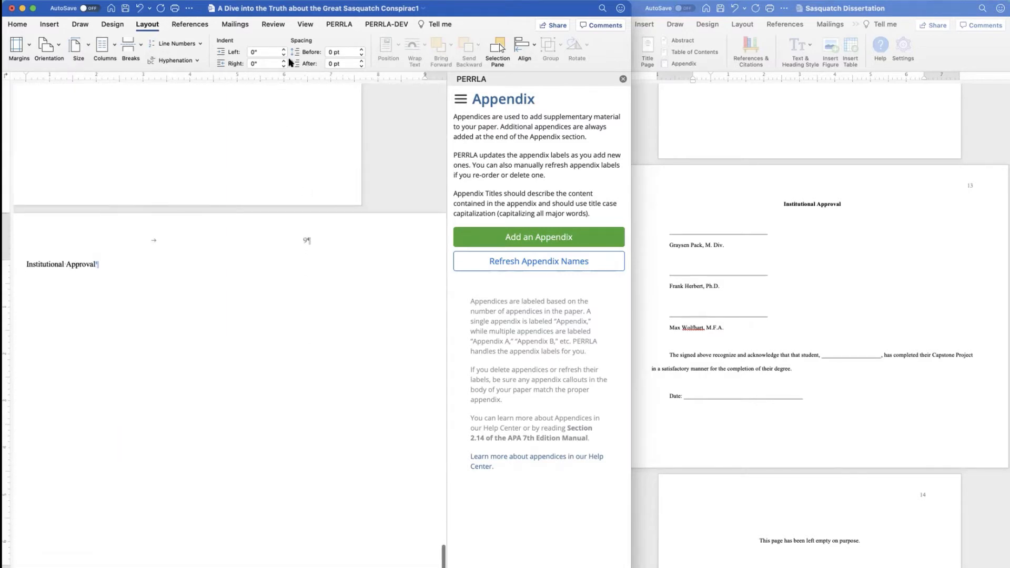
pyautogui.click(339, 24)
pyautogui.click(213, 53)
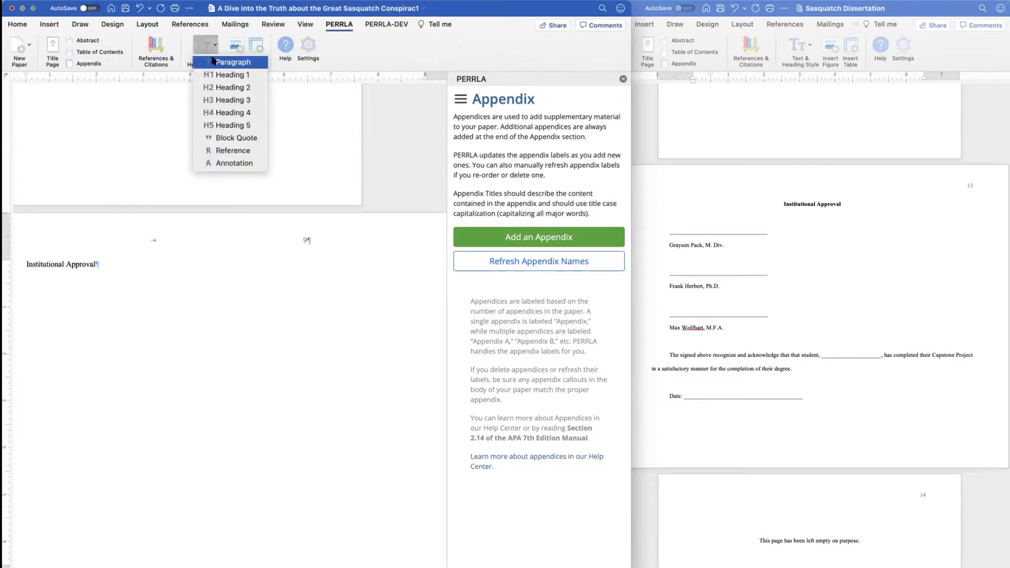
pyautogui.click(222, 72)
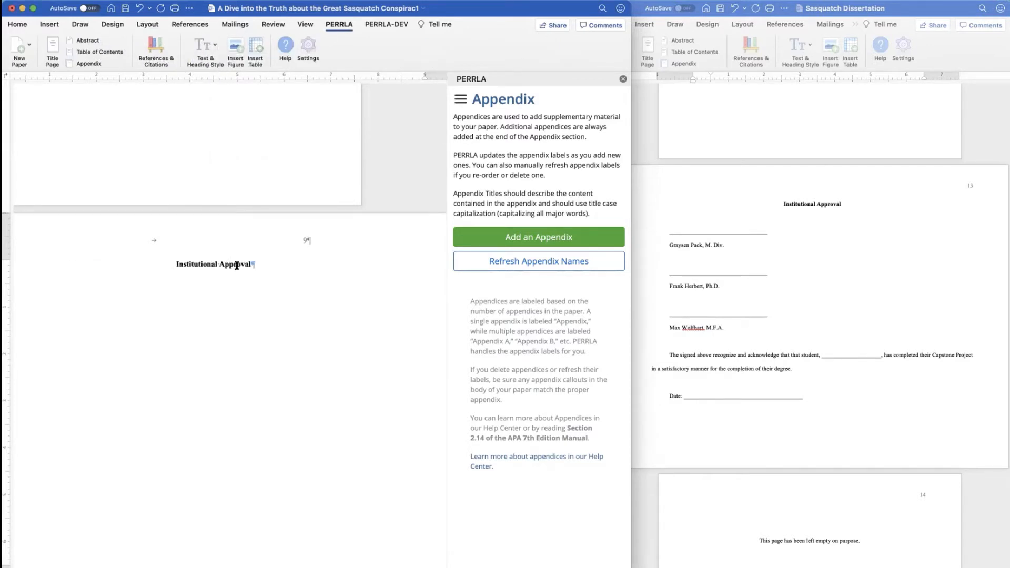
pyautogui.scroll(-5, 240, 309)
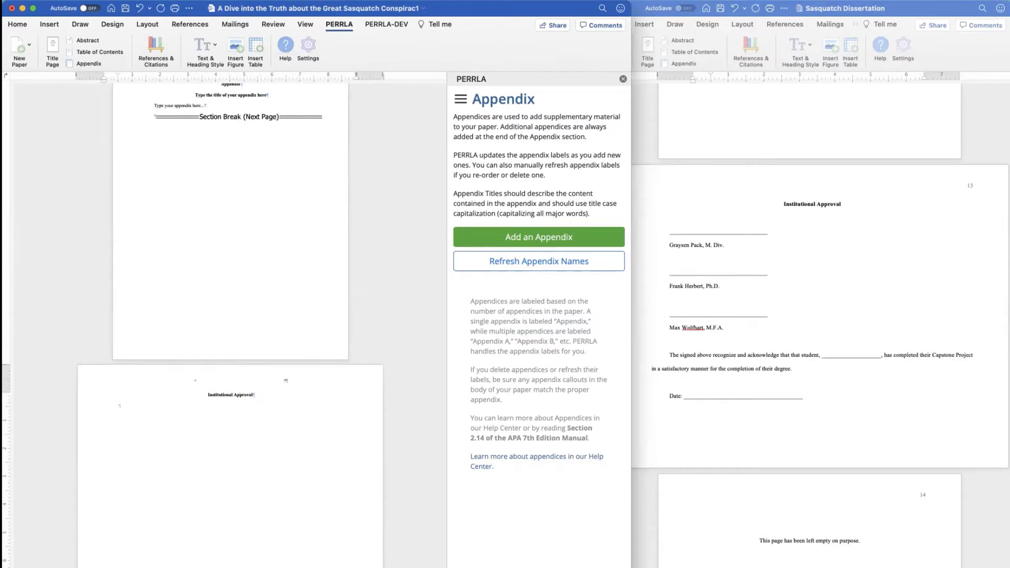
# Copy the dissertation's signature block through the Date line, paste it matching formatting, and add a blank line.
pyautogui.click(788, 266)
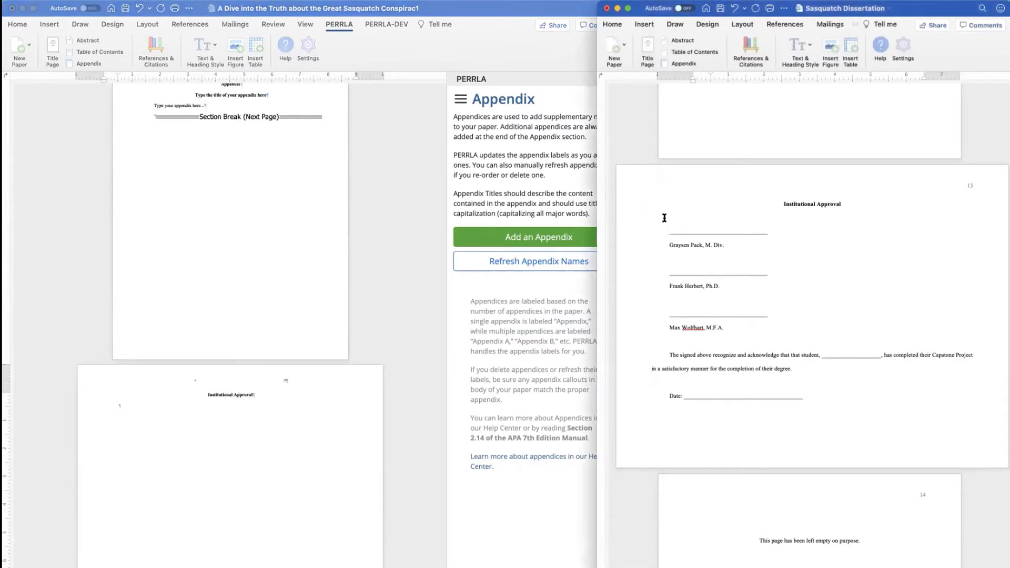
pyautogui.moveTo(664, 217)
pyautogui.mouseDown()
pyautogui.moveTo(797, 371)
pyautogui.moveTo(805, 407)
pyautogui.moveTo(810, 401)
pyautogui.mouseUp()
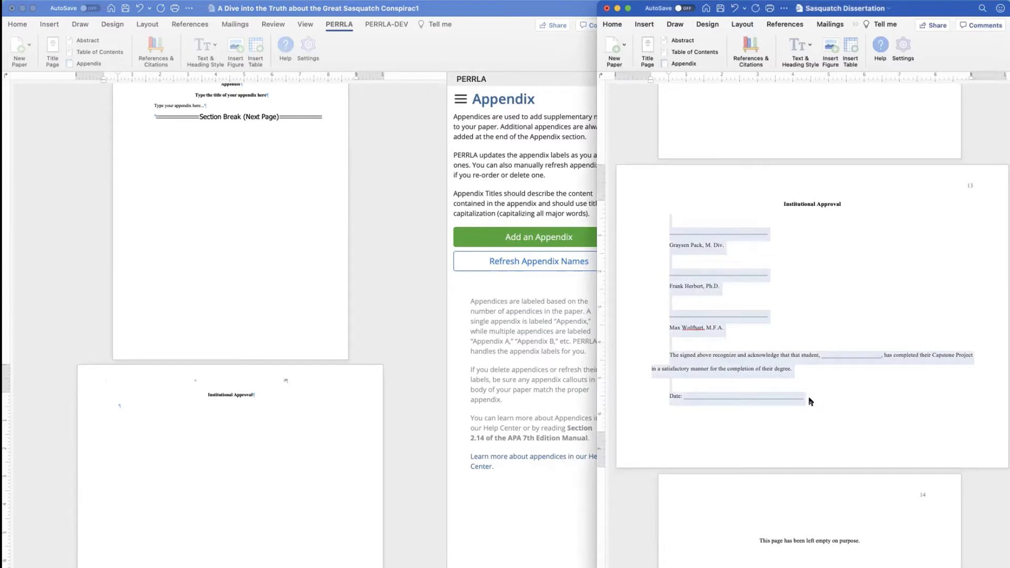
pyautogui.click(213, 436)
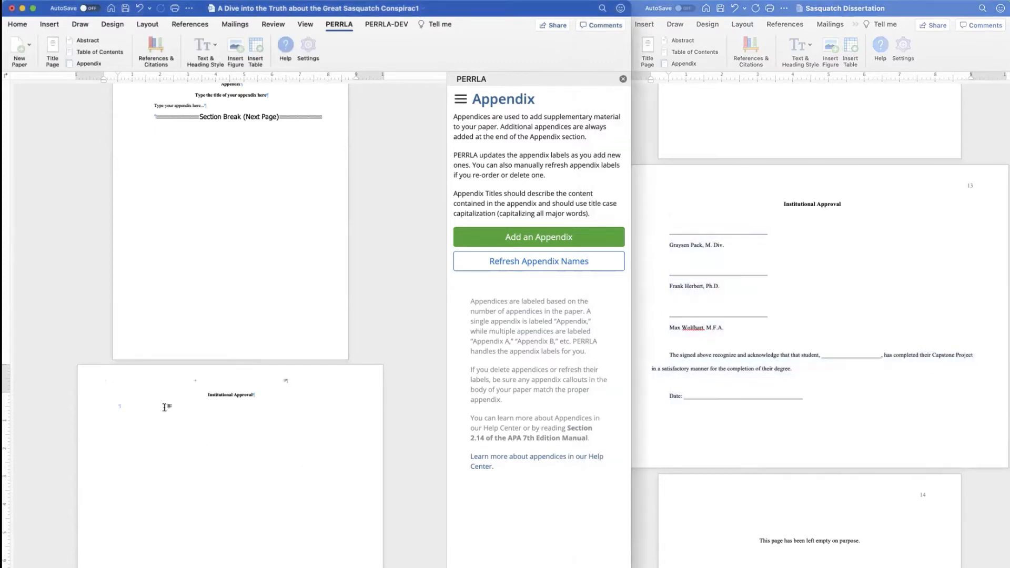
pyautogui.scroll(3, 163, 408)
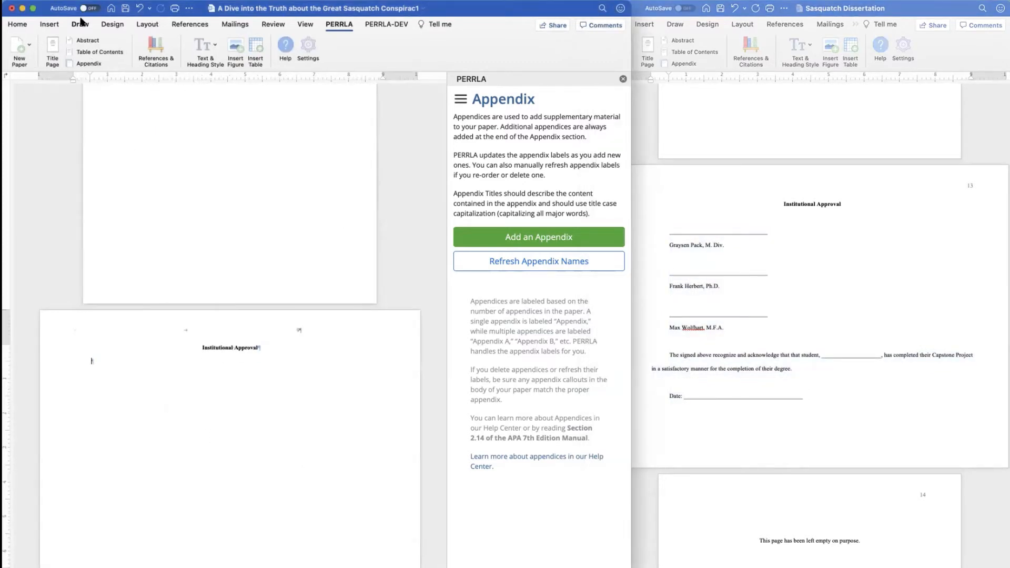
pyautogui.click(19, 25)
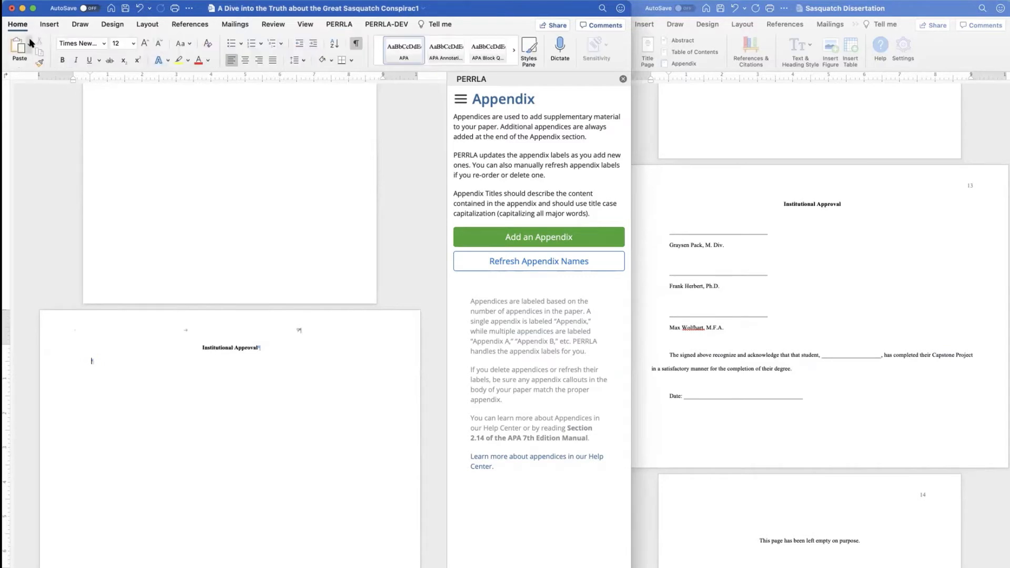
pyautogui.click(29, 44)
pyautogui.click(60, 87)
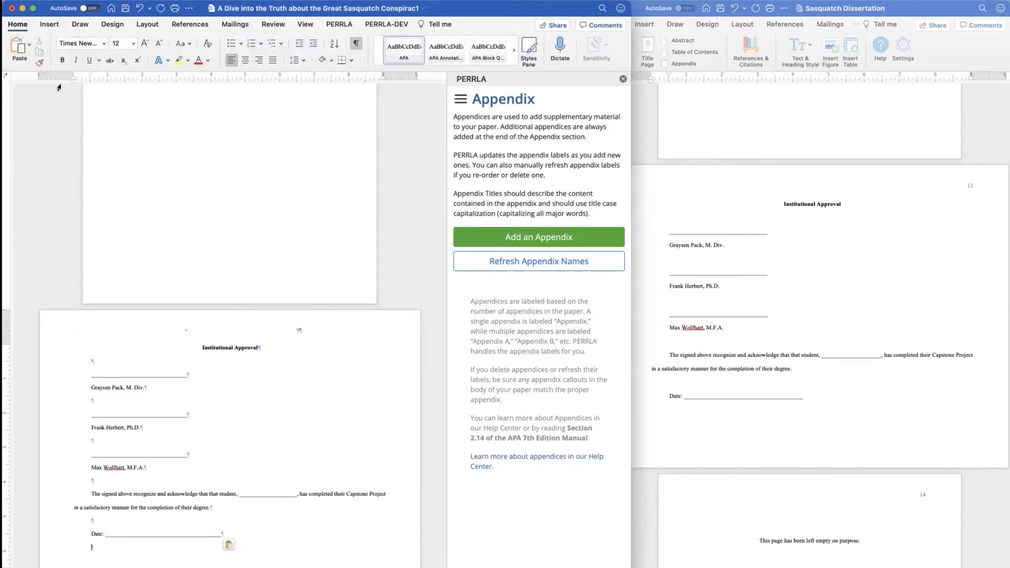
pyautogui.scroll(-1, 273, 451)
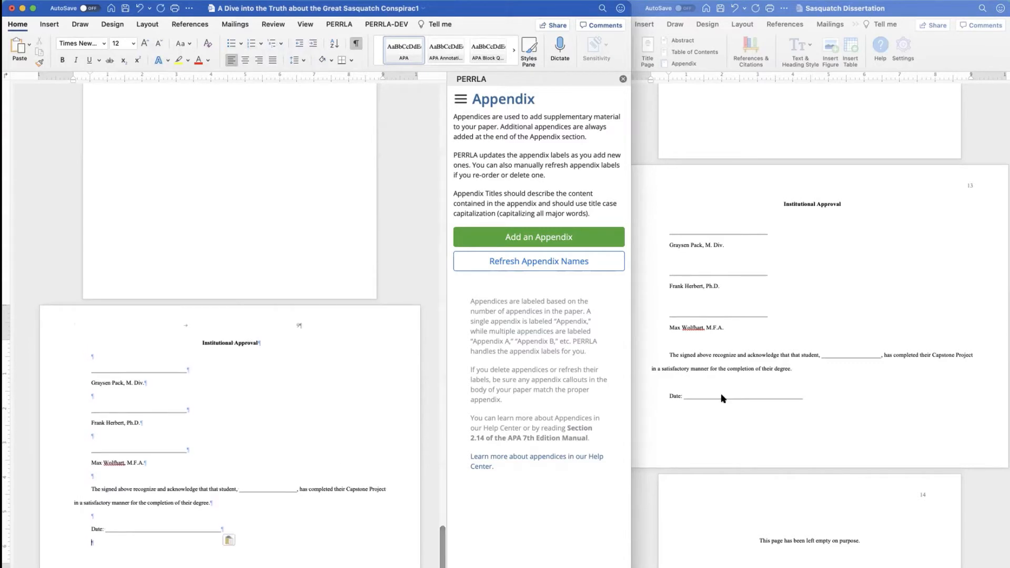
pyautogui.scroll(-5, 722, 398)
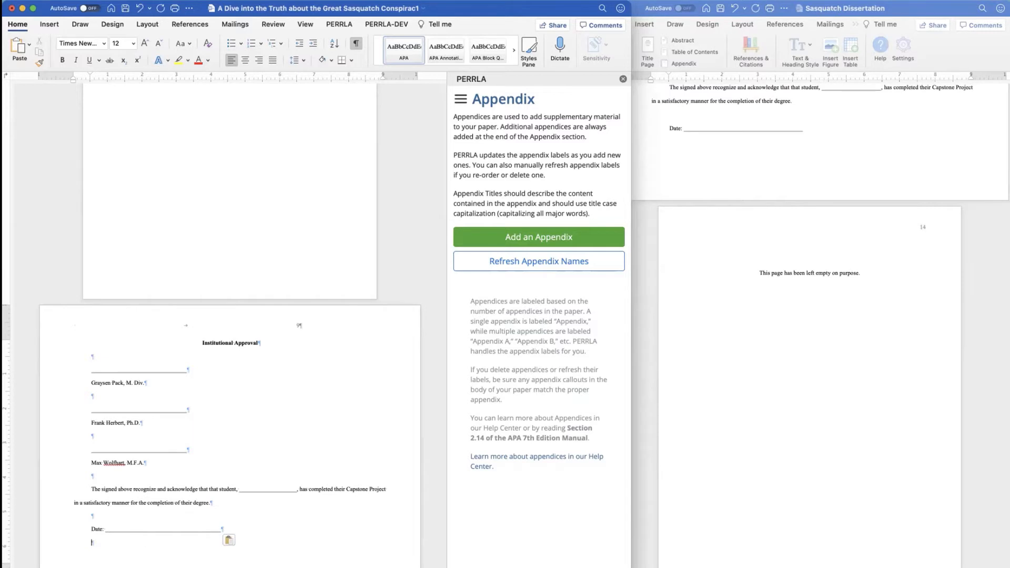
pyautogui.press('Return')
# Insert a Next Page section break after the Date line and make the new page portrait.
pyautogui.click(146, 25)
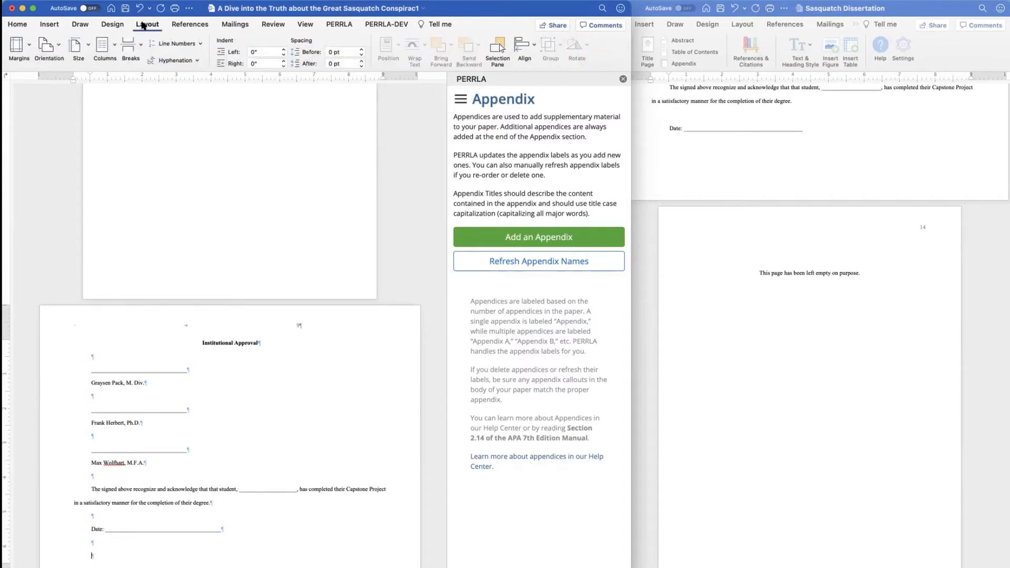
pyautogui.click(129, 46)
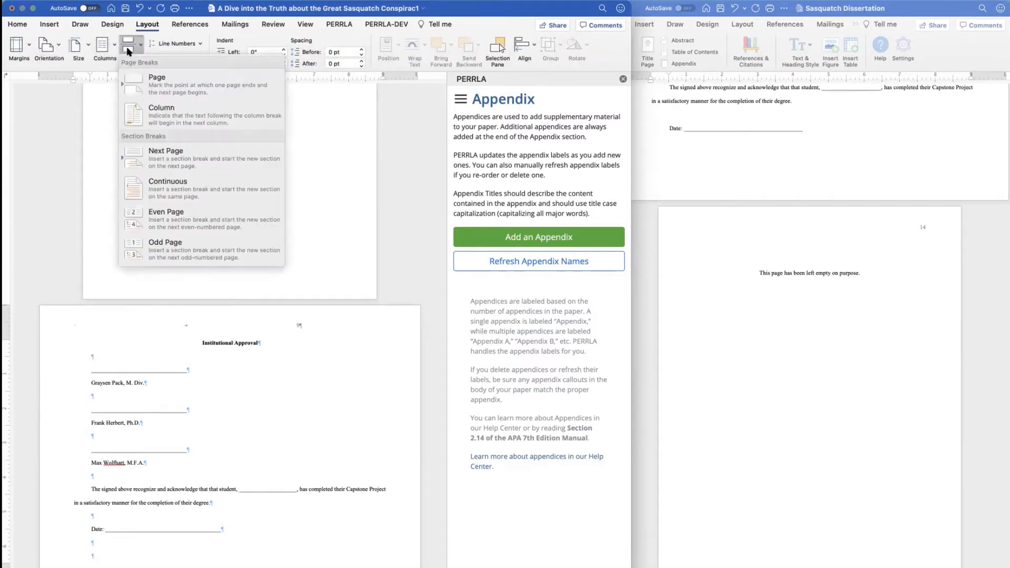
pyautogui.click(152, 161)
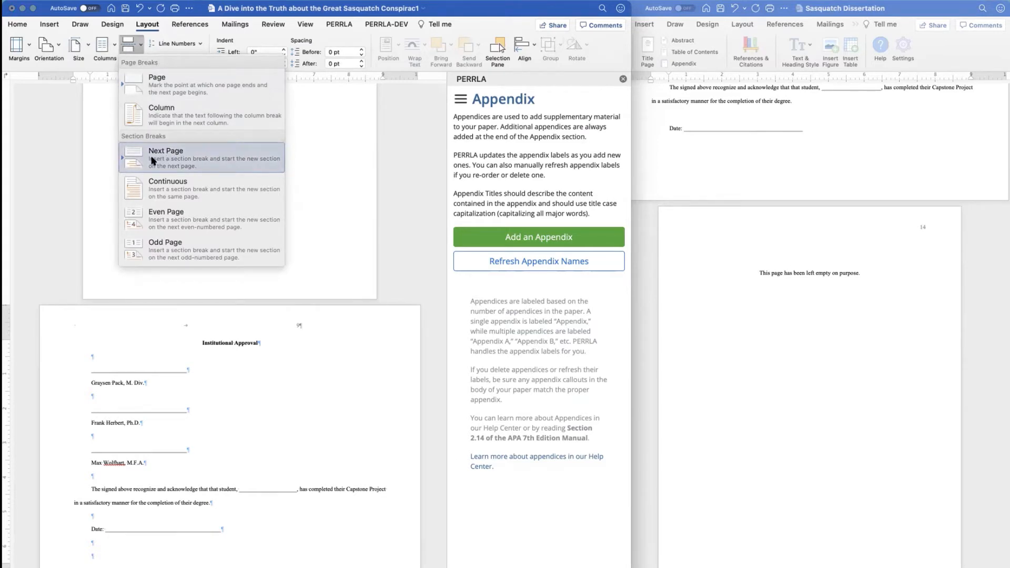
pyautogui.scroll(-5, 154, 156)
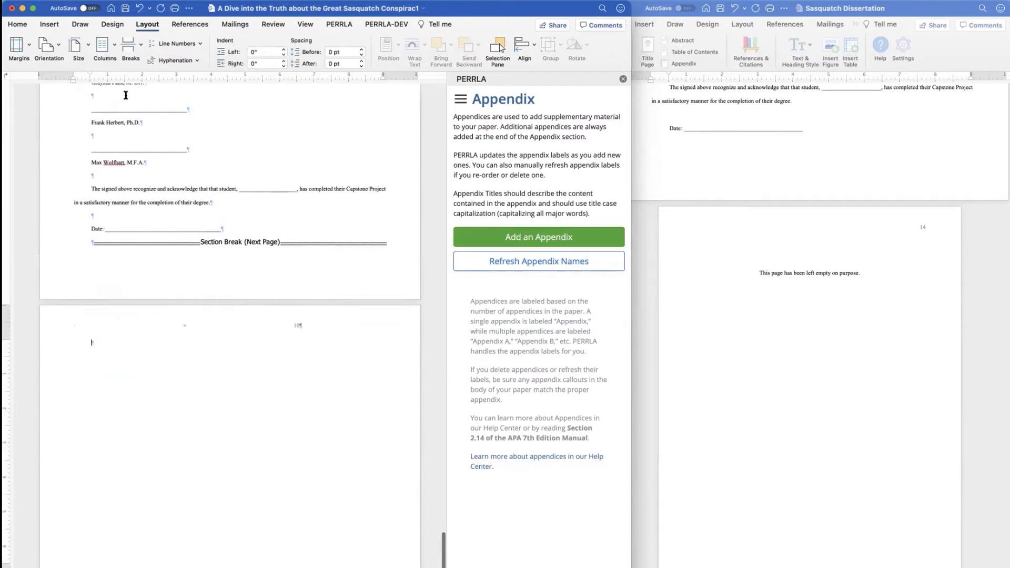
pyautogui.click(47, 46)
pyautogui.click(67, 68)
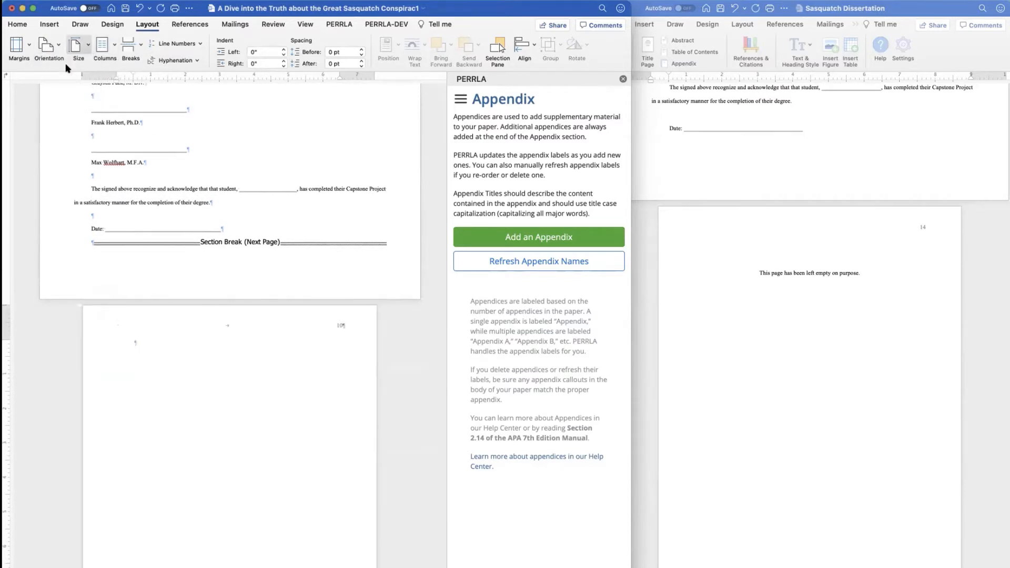
pyautogui.scroll(-3, 255, 316)
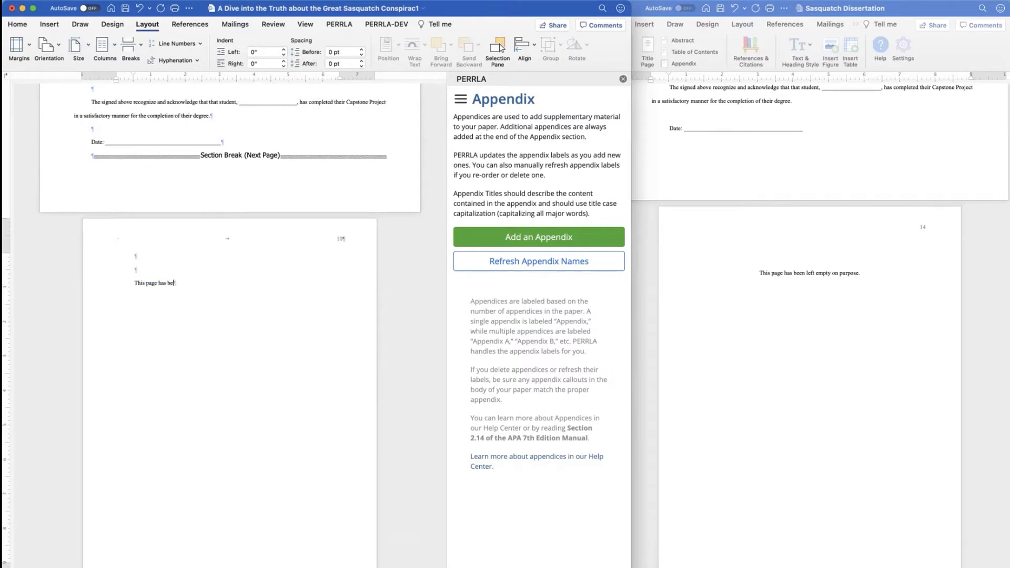
# Type 'This page has been left empty on purpose.' and centre the line.
pyautogui.write('eft empty on purpose.')
pyautogui.click(20, 24)
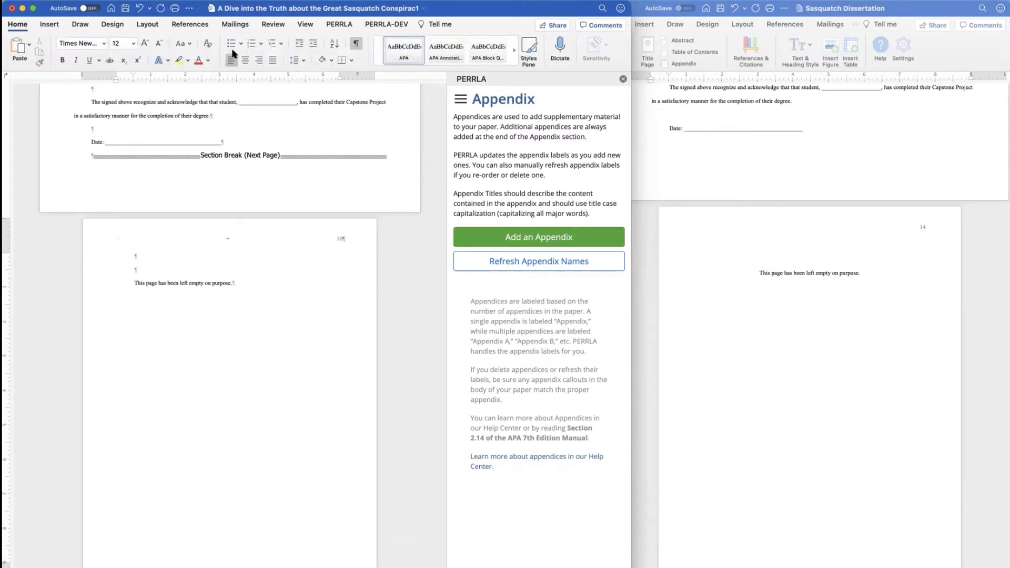
pyautogui.click(245, 60)
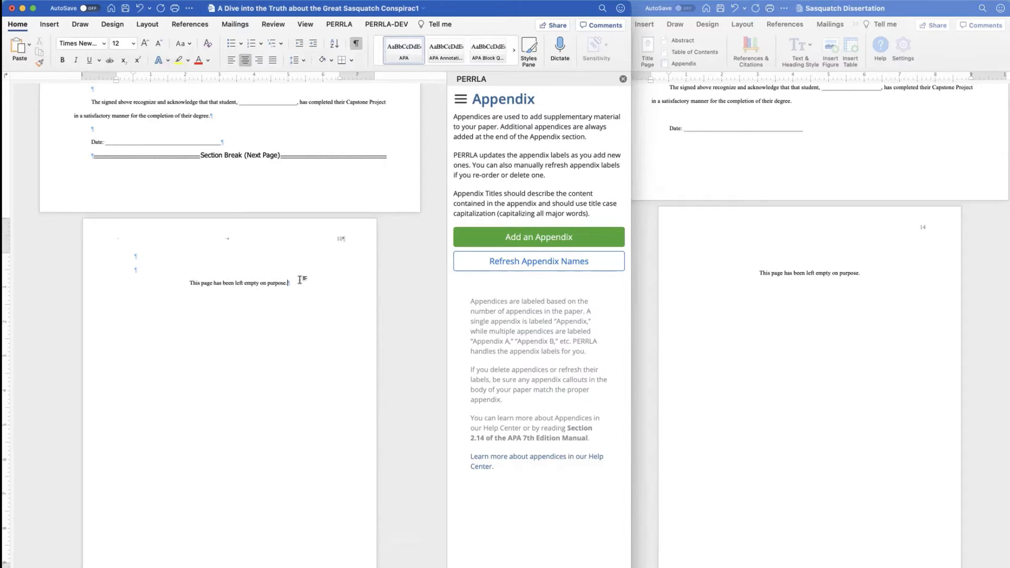
pyautogui.scroll(6, 252, 338)
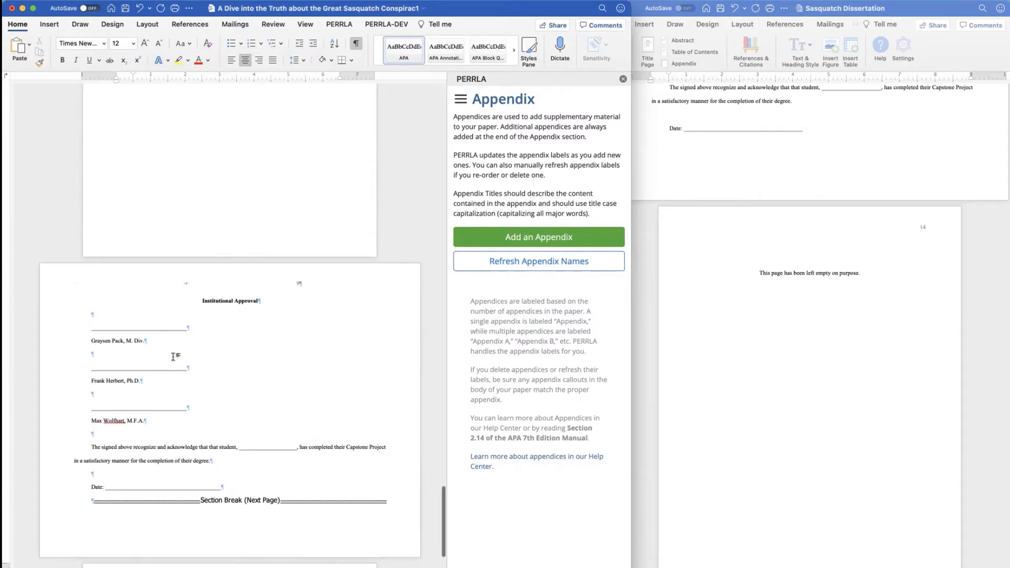
# Select and copy the dissertation's body text, including Figure 1 and Tables 1 and 2.
pyautogui.scroll(10, 173, 357)
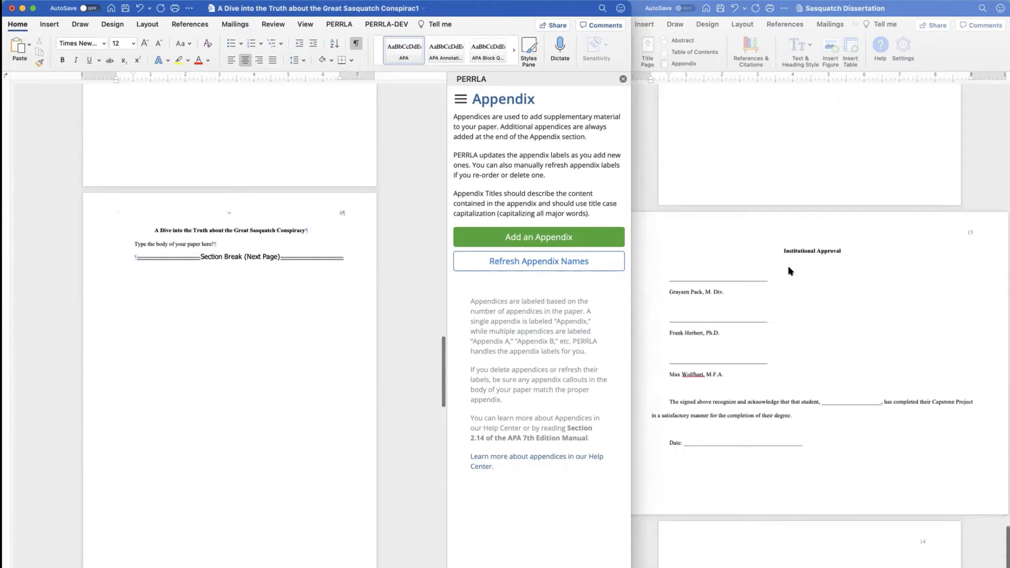
pyautogui.scroll(15, 787, 270)
pyautogui.scroll(20, 788, 270)
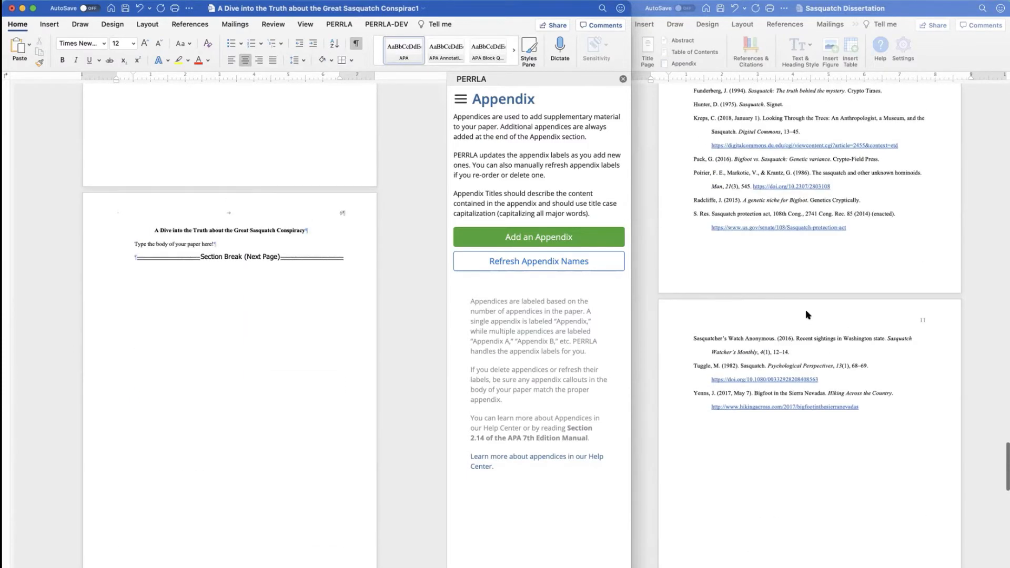
pyautogui.scroll(15, 807, 314)
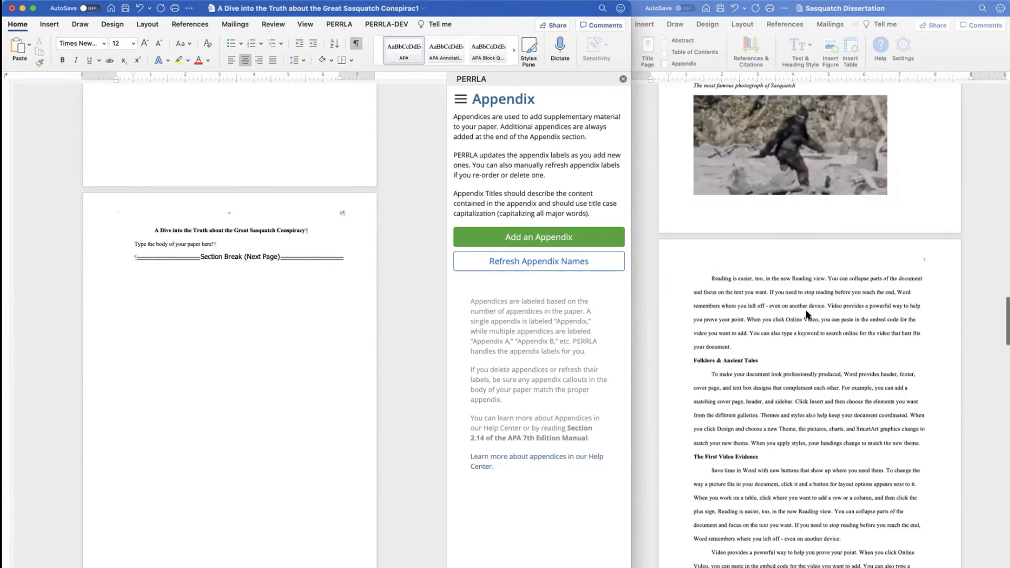
pyautogui.click(735, 283)
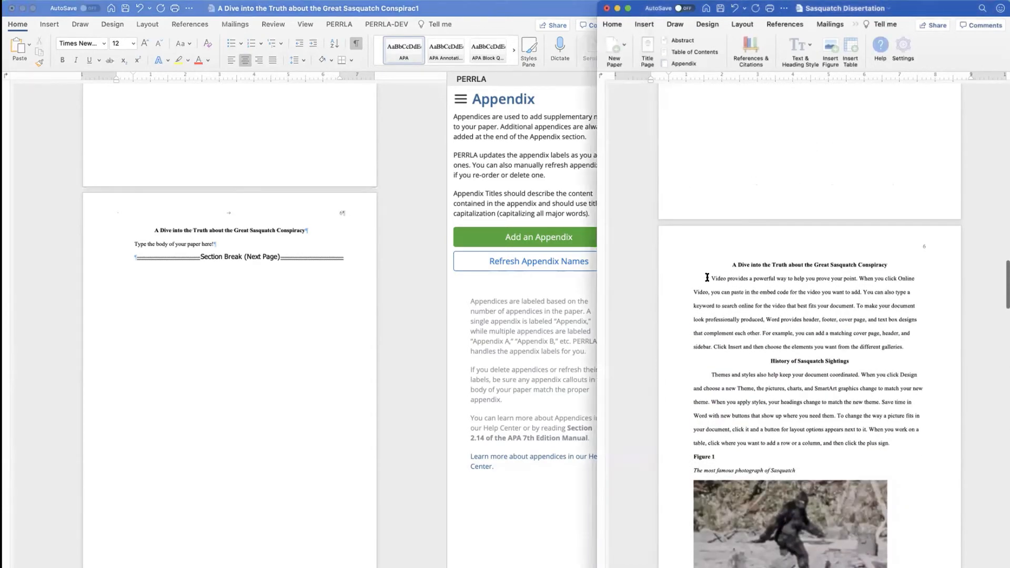
pyautogui.moveTo(707, 278); pyautogui.dragTo(793, 337)
pyautogui.scroll(-3, 793, 291)
pyautogui.scroll(-15, 794, 290)
pyautogui.scroll(-10, 813, 318)
pyautogui.scroll(-5, 810, 368)
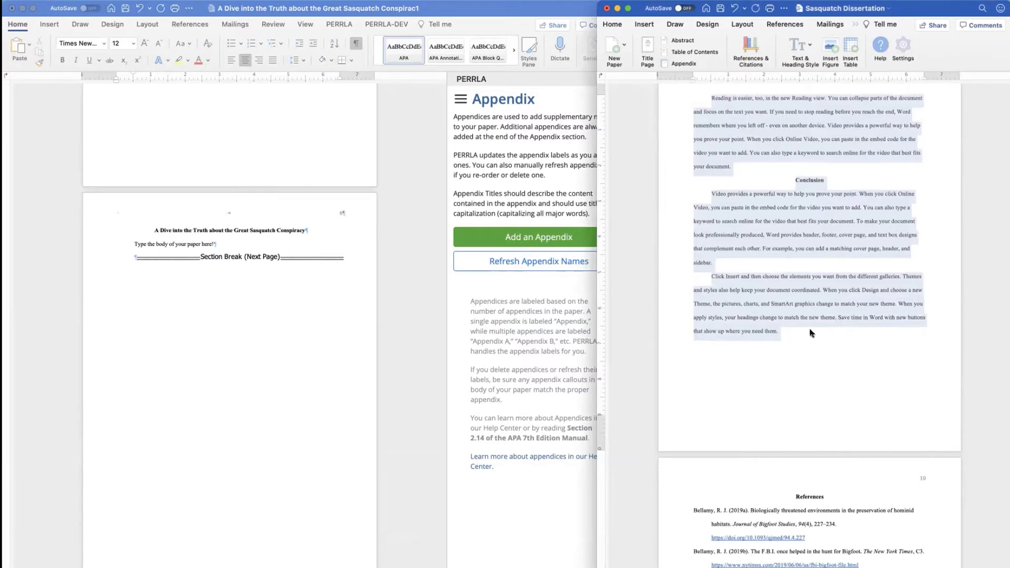
pyautogui.scroll(10, 811, 333)
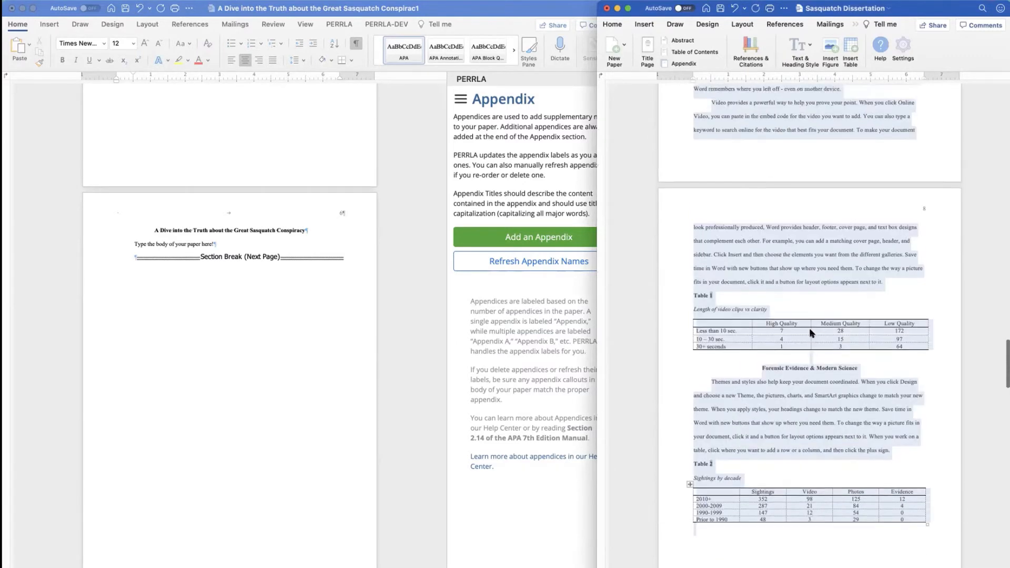
pyautogui.click(719, 247)
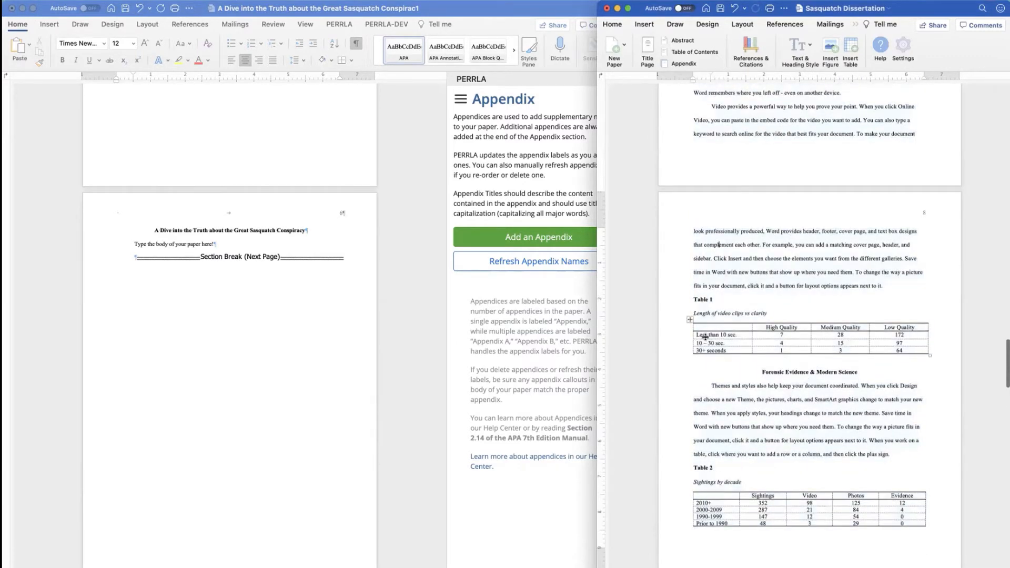
# Paste the copied dissertation text over the new paper's placeholder body line.
pyautogui.click(403, 299)
pyautogui.click(339, 24)
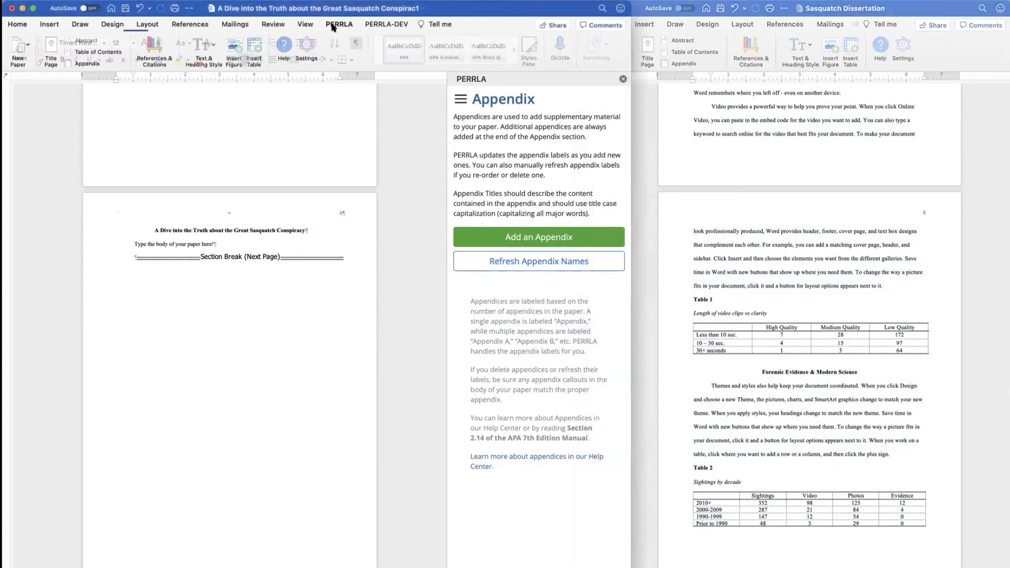
pyautogui.click(235, 51)
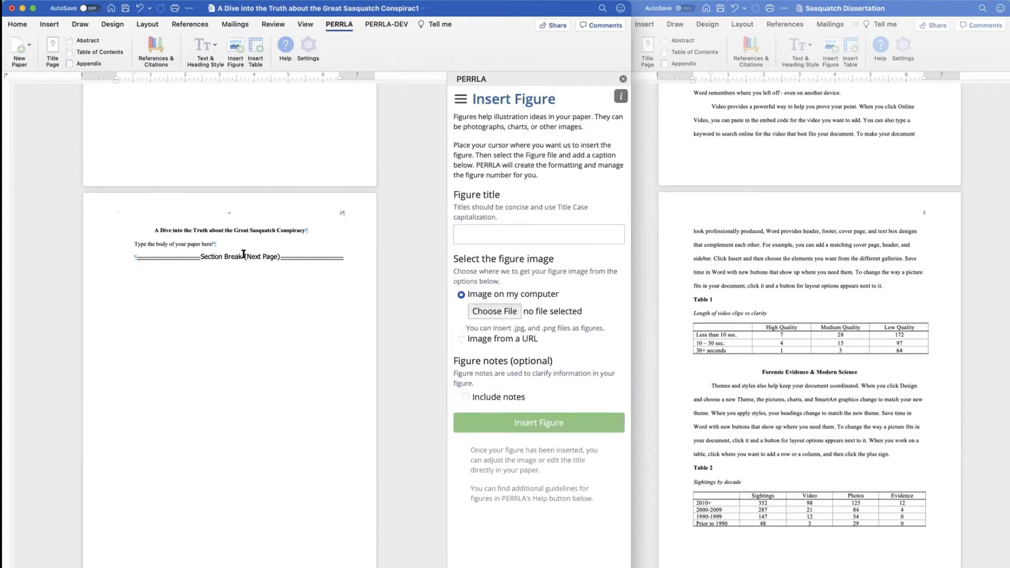
pyautogui.moveTo(217, 243); pyautogui.dragTo(139, 246)
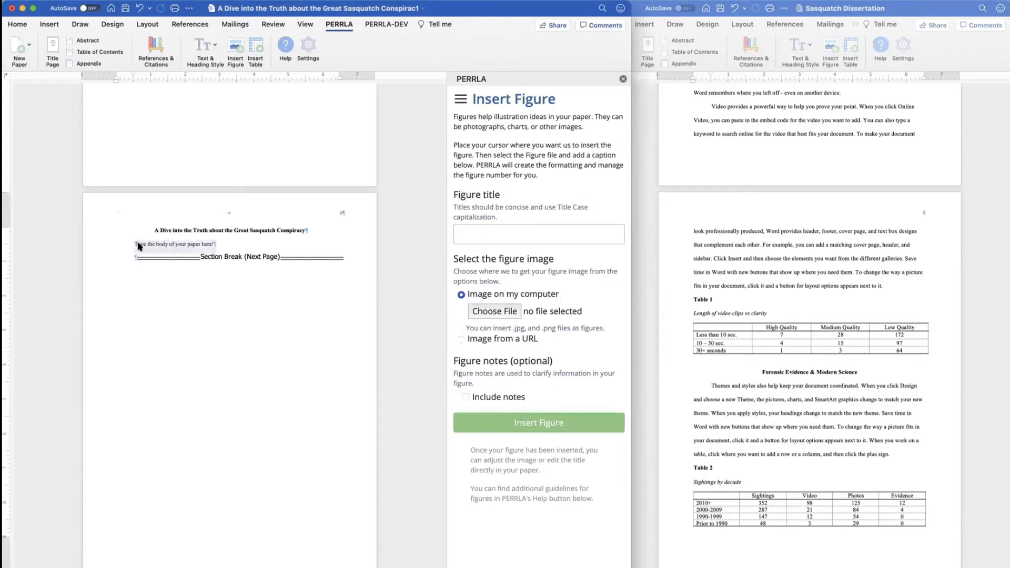
pyautogui.press('super+v')
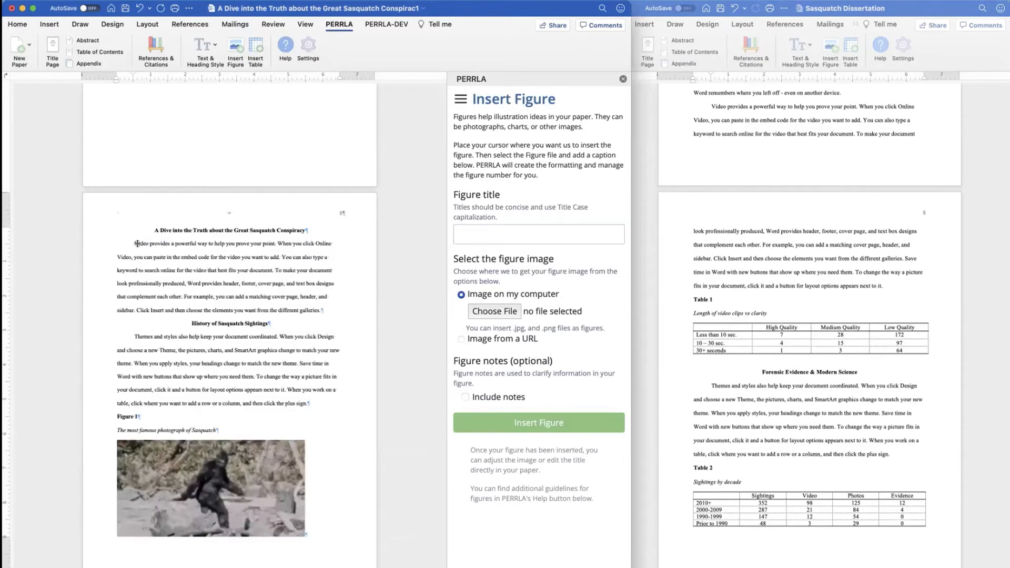
pyautogui.scroll(-10, 174, 318)
# Update the List of Tables field so it lists Table 1 and Table 2 on page 8.
pyautogui.scroll(15, 242, 356)
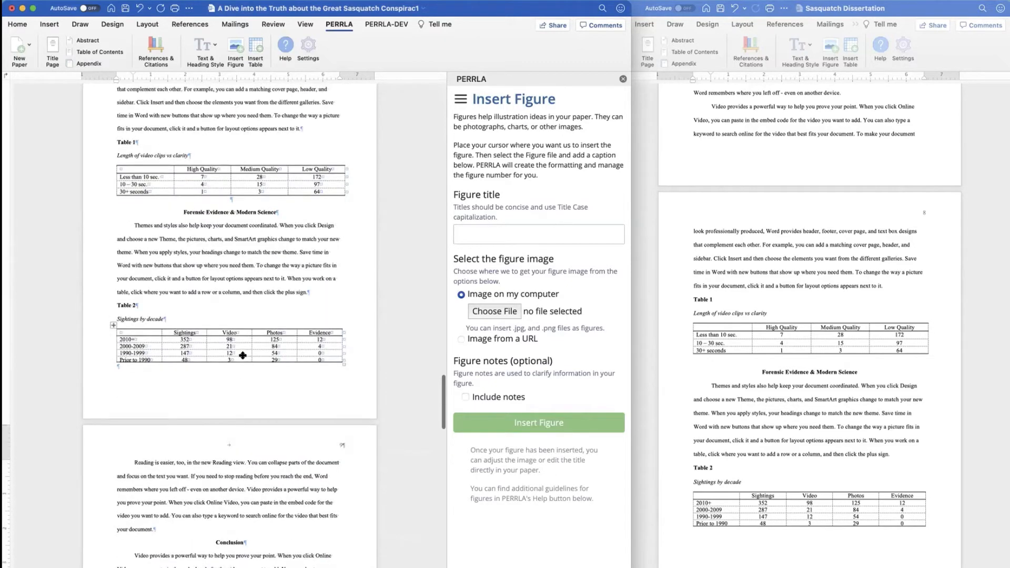
pyautogui.scroll(15, 242, 356)
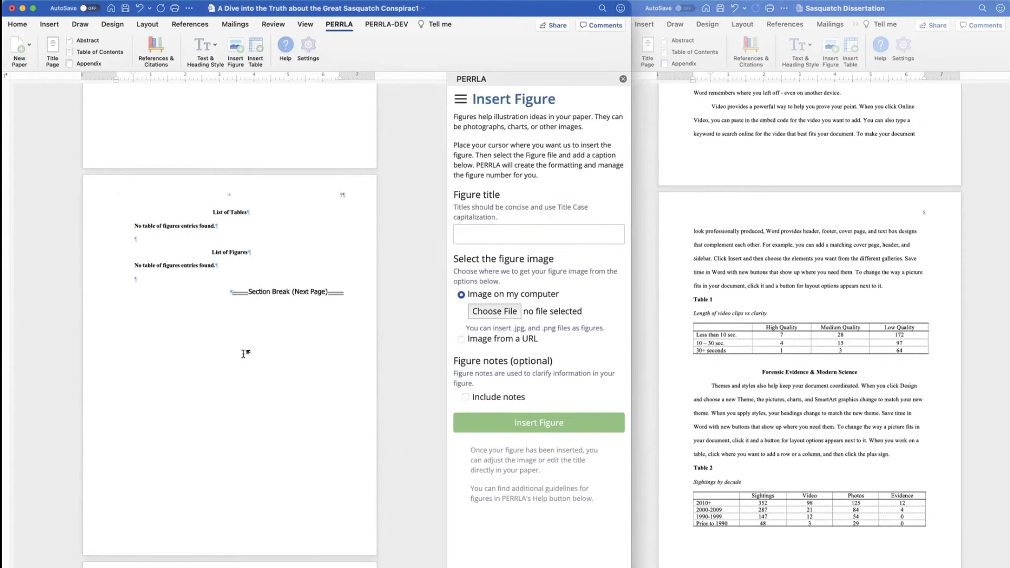
pyautogui.scroll(3, 182, 263)
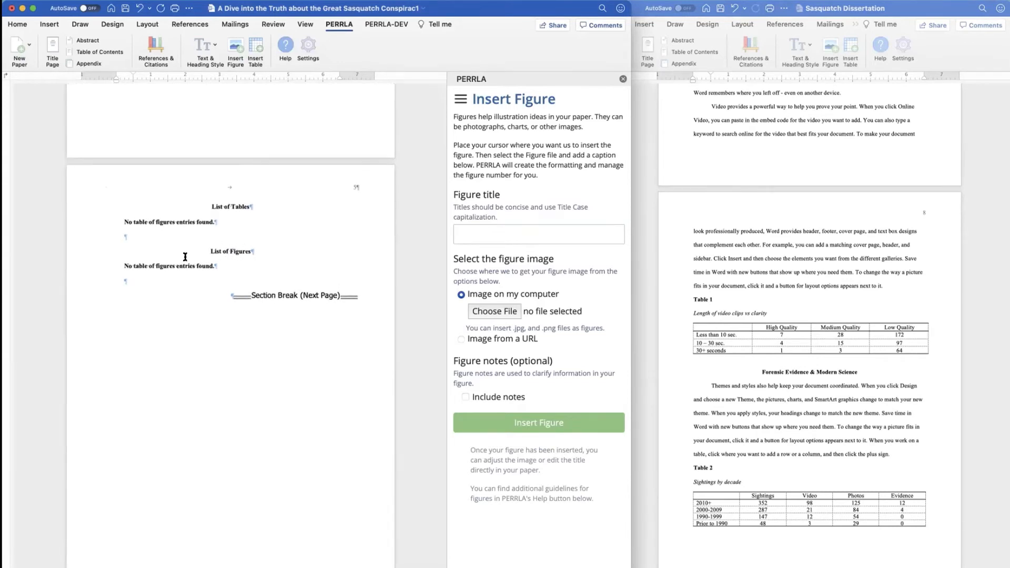
pyautogui.scroll(3, 182, 262)
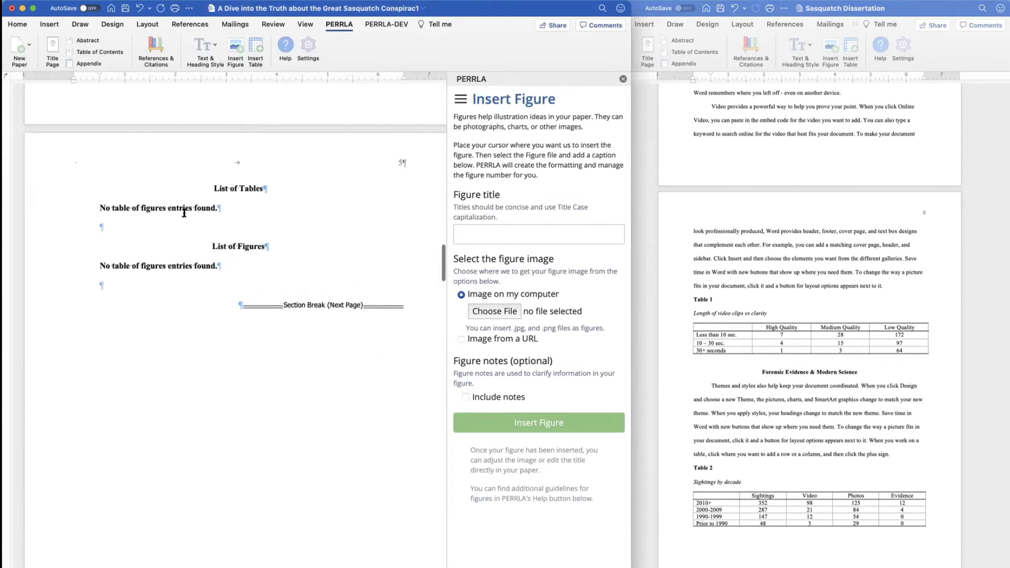
pyautogui.rightClick(152, 206)
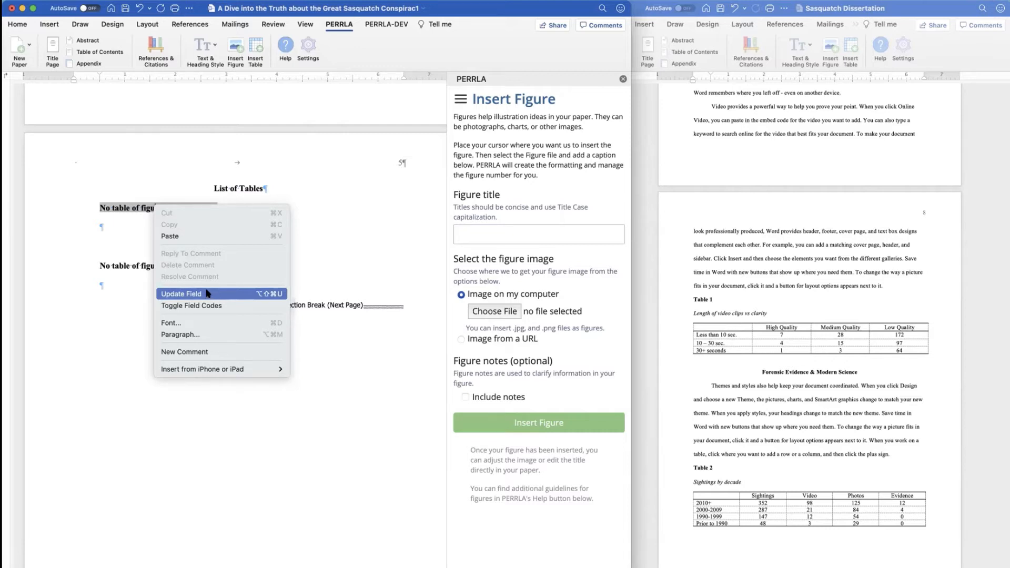
pyautogui.click(208, 294)
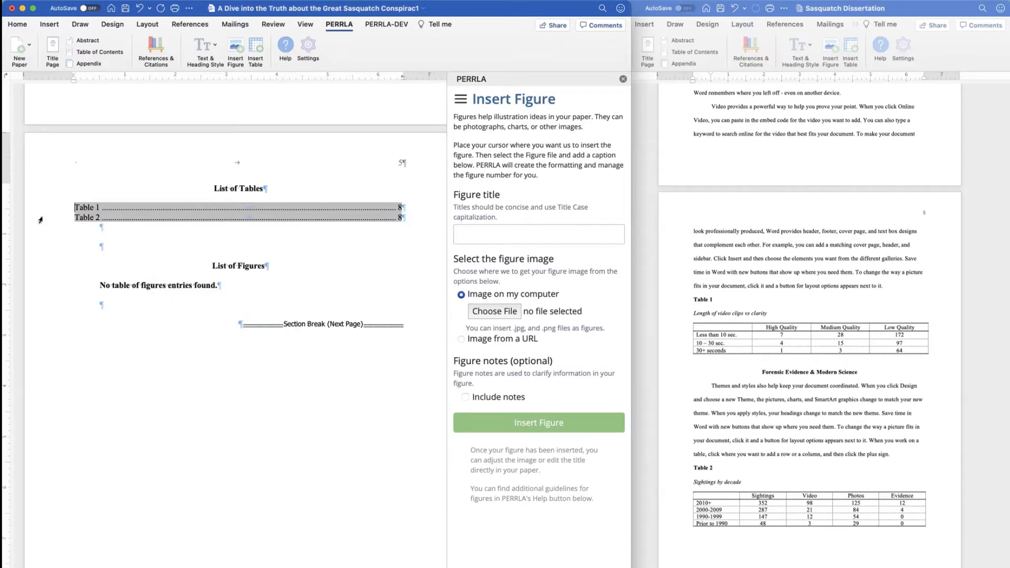
pyautogui.click(106, 230)
pyautogui.scroll(-15, 105, 230)
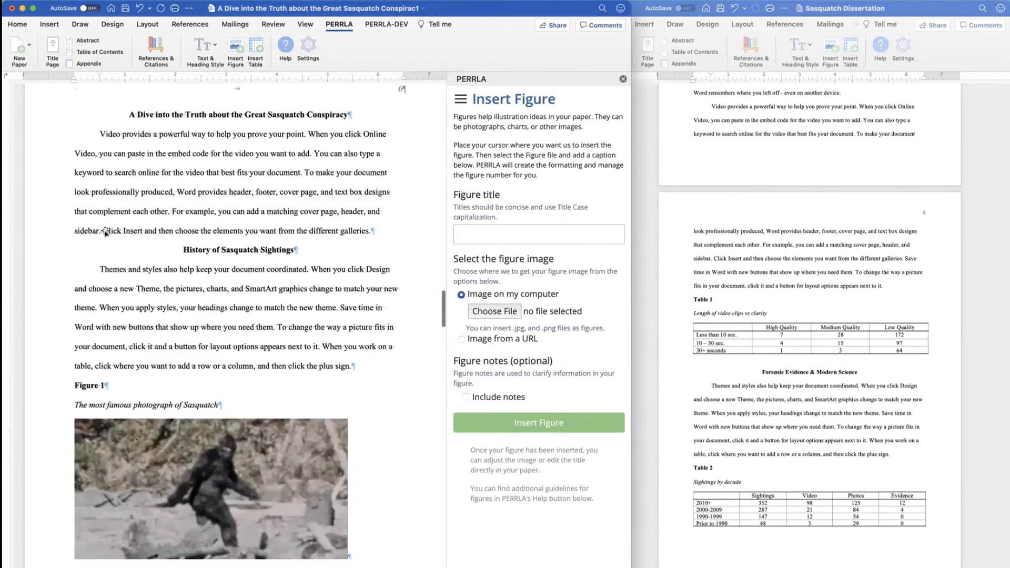
pyautogui.scroll(-12, 105, 230)
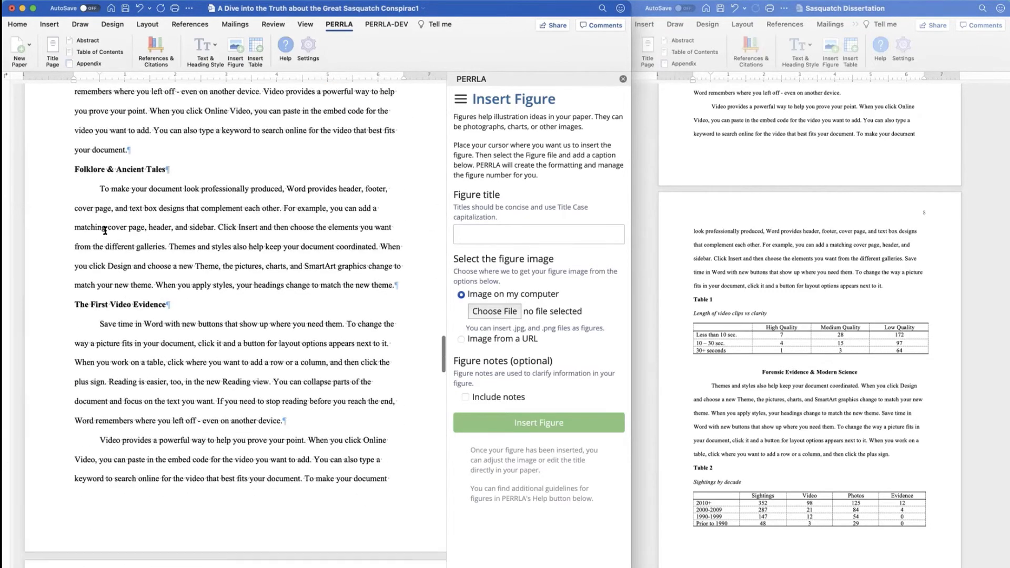
pyautogui.scroll(-10, 105, 230)
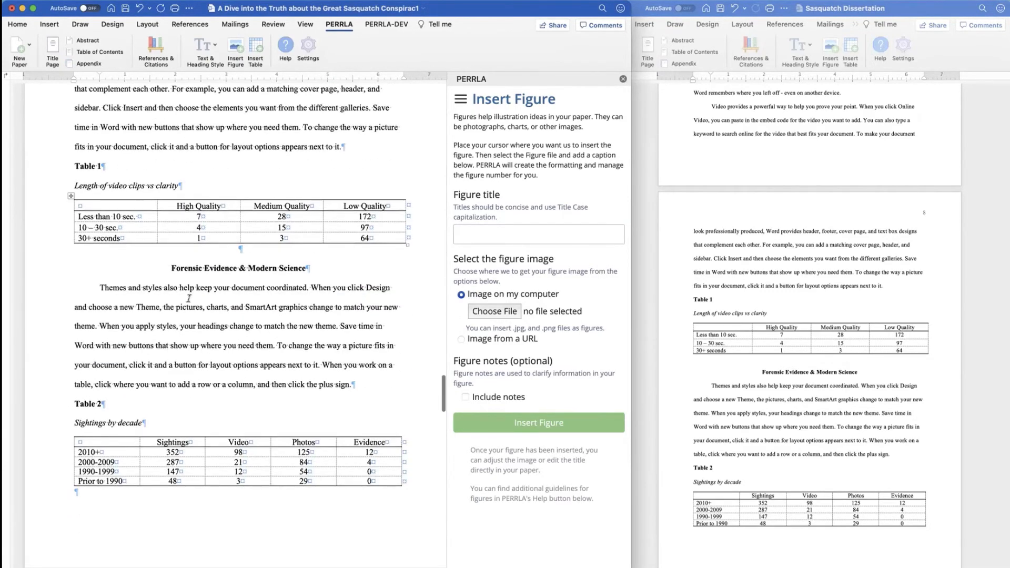
pyautogui.scroll(20, 207, 318)
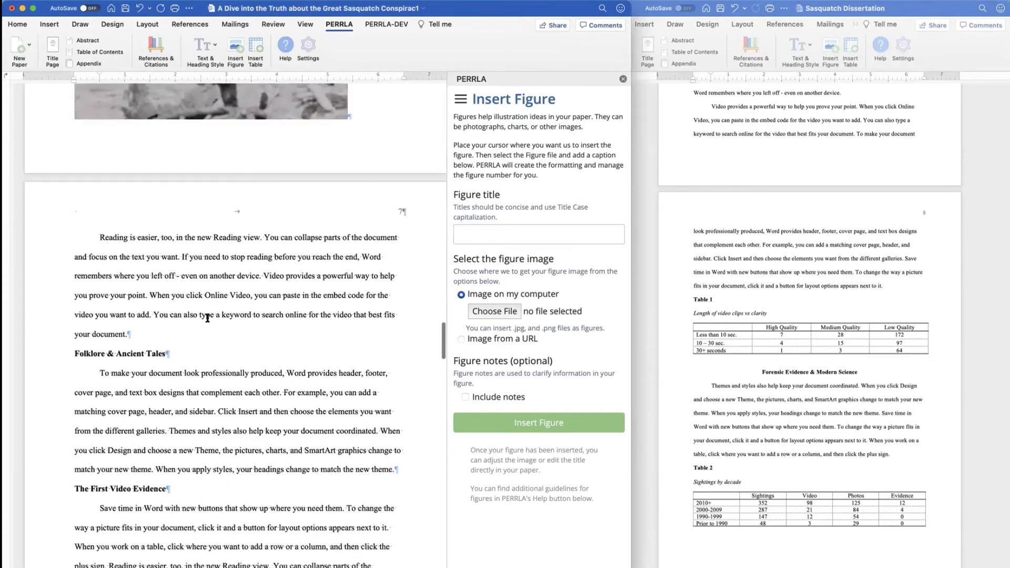
pyautogui.scroll(15, 207, 317)
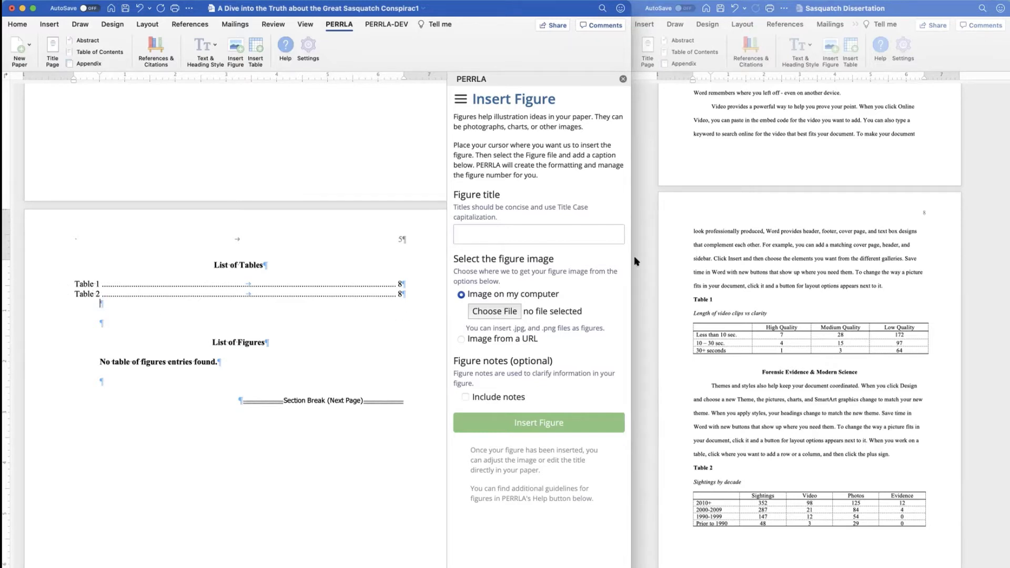
pyautogui.scroll(1, 635, 261)
pyautogui.scroll(15, 635, 261)
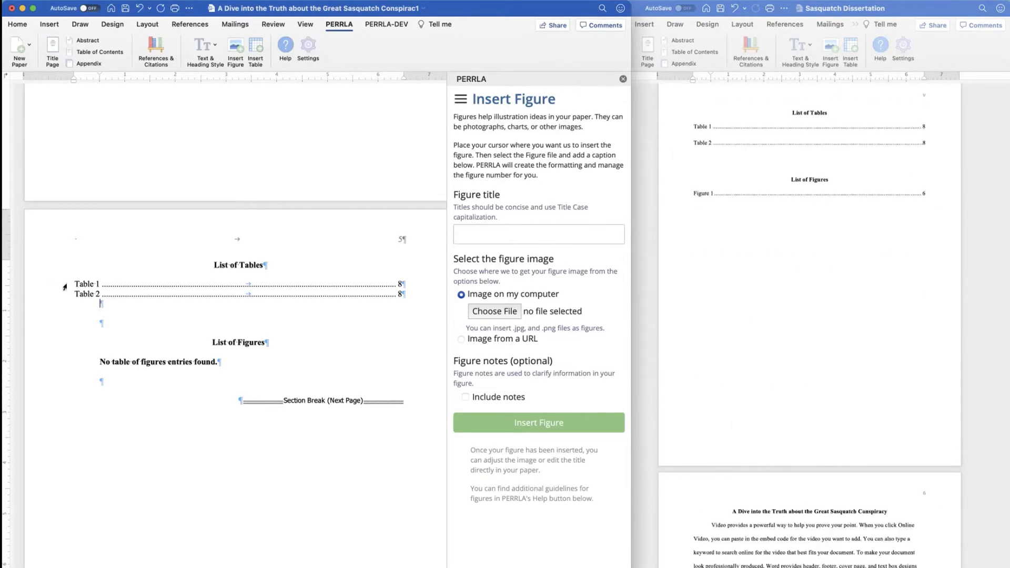
# Set 2.0 line spacing on the Table 1 and Table 2 entries in the List of Tables.
pyautogui.moveTo(66, 285); pyautogui.dragTo(73, 297)
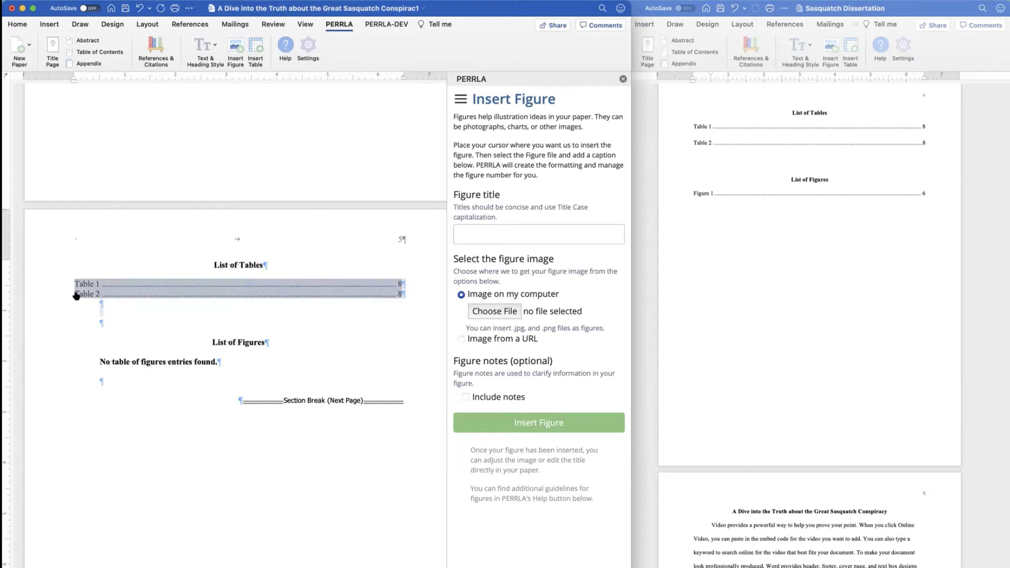
pyautogui.click(18, 24)
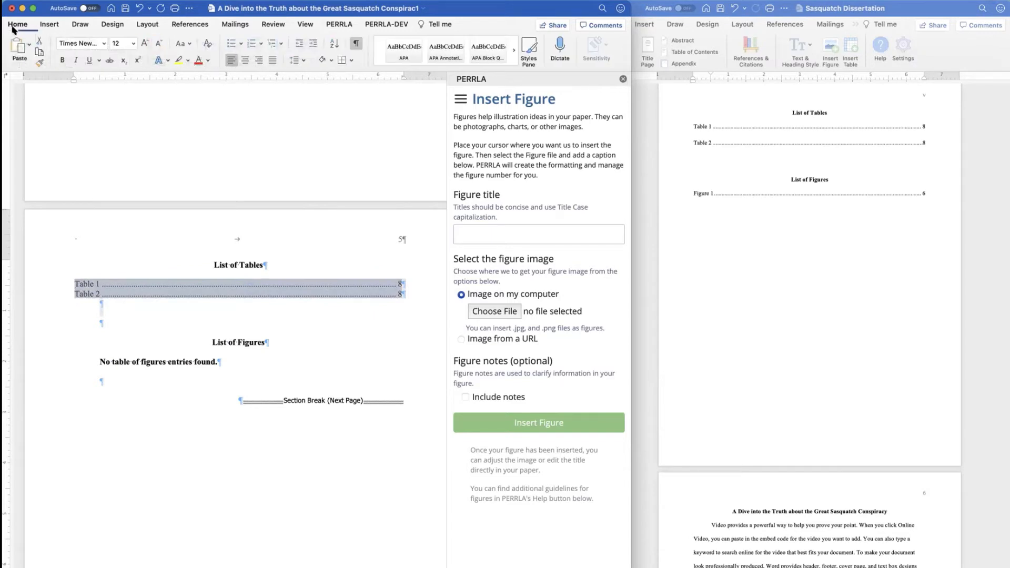
pyautogui.click(297, 61)
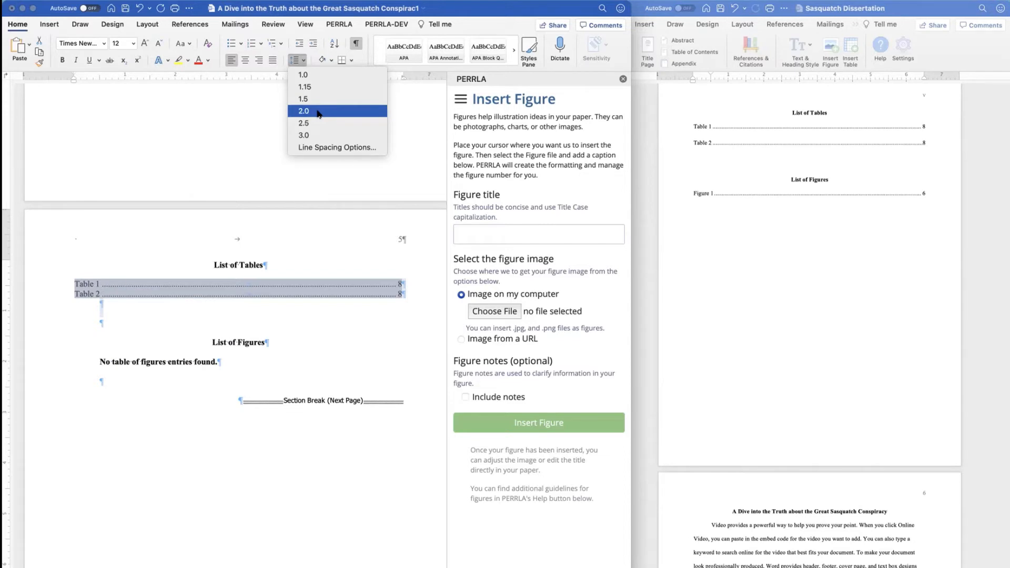
pyautogui.click(319, 111)
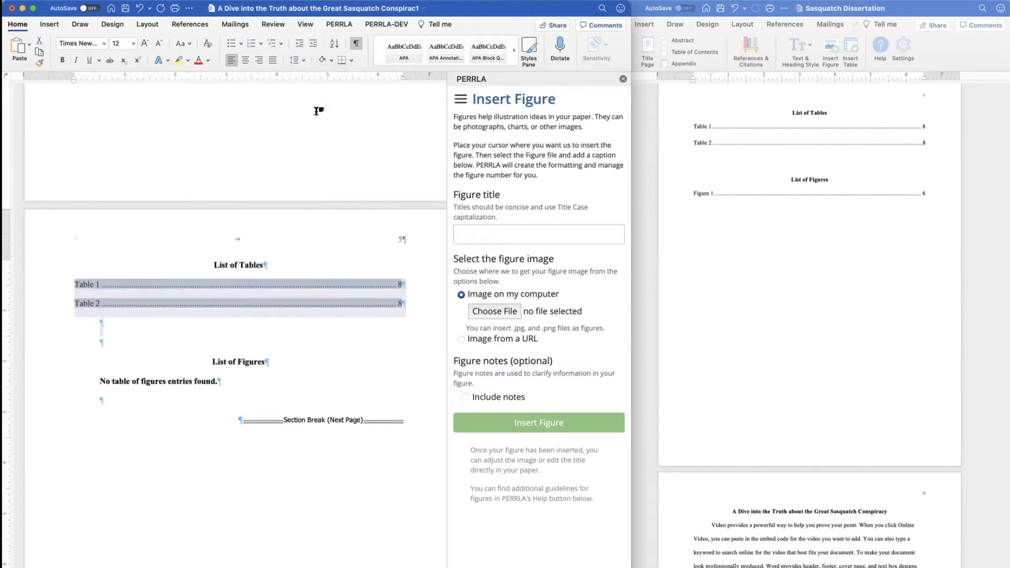
pyautogui.click(114, 331)
# Update the List of Figures to show Figure 1 on page 6 and double-space that entry.
pyautogui.rightClick(162, 383)
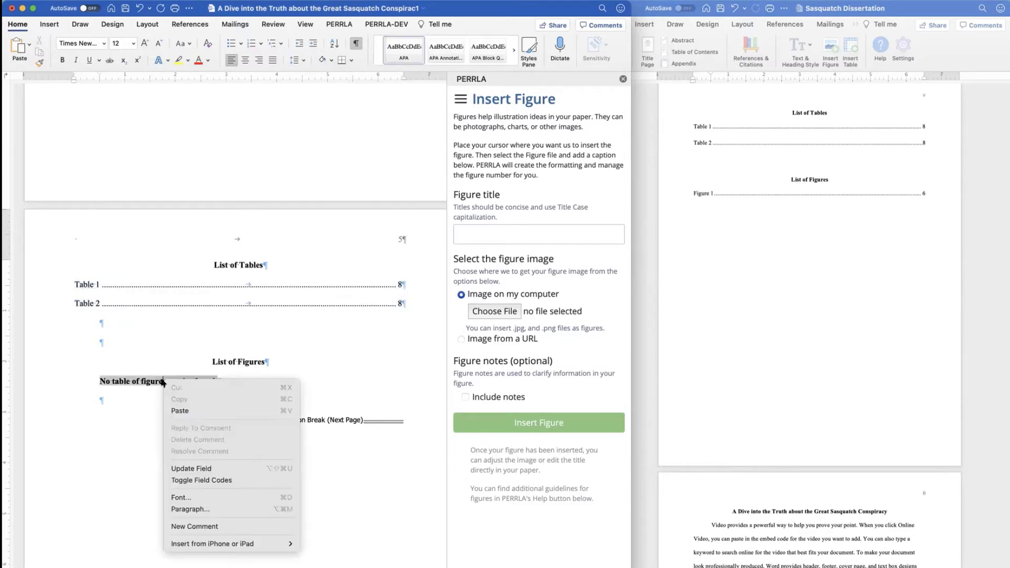
pyautogui.click(202, 468)
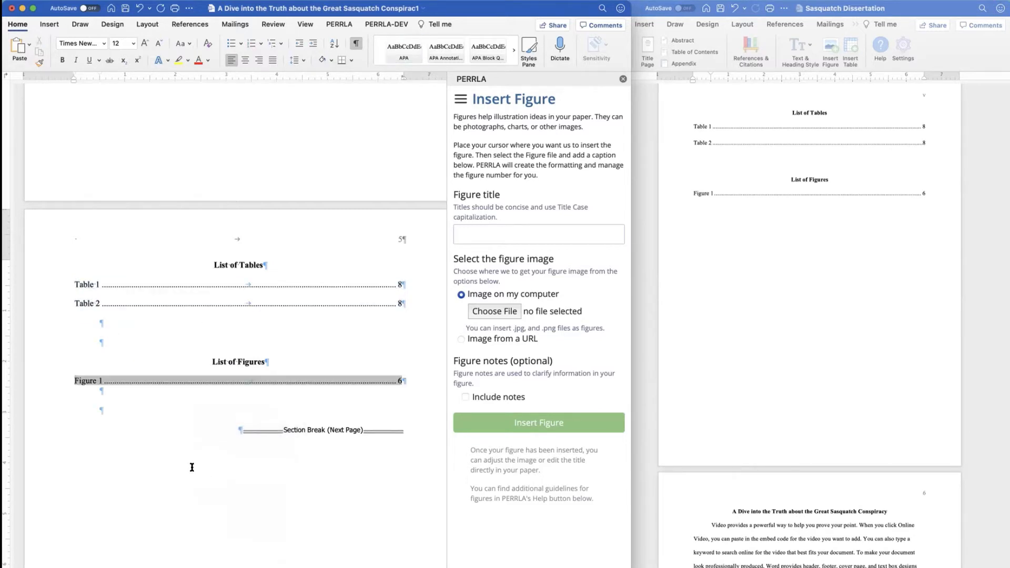
pyautogui.click(304, 61)
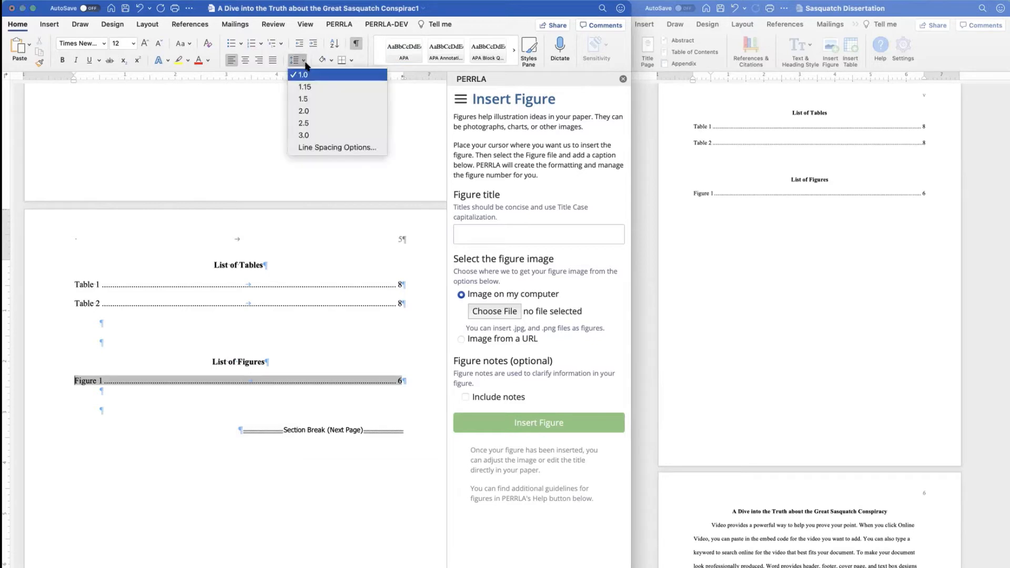
pyautogui.click(316, 105)
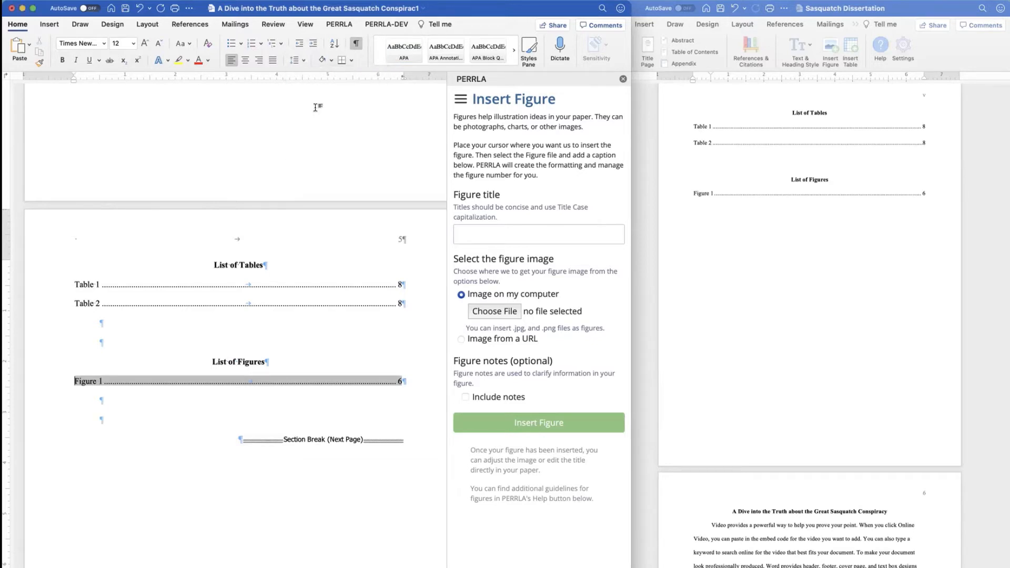
pyautogui.click(140, 404)
# Generate the table of contents from the placeholder field using Update Field.
pyautogui.scroll(2, 778, 292)
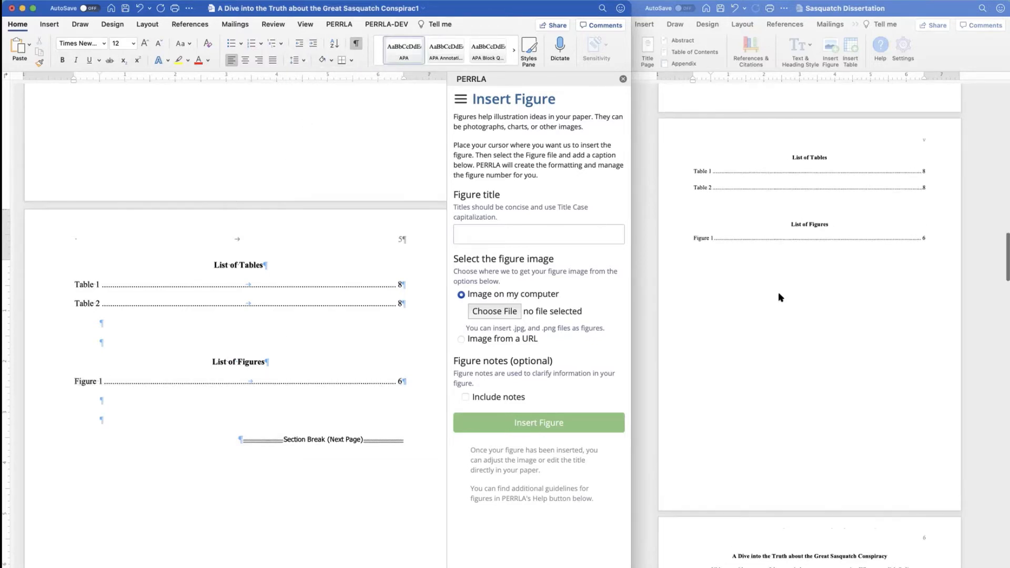
pyautogui.scroll(3, 188, 315)
pyautogui.scroll(5, 188, 316)
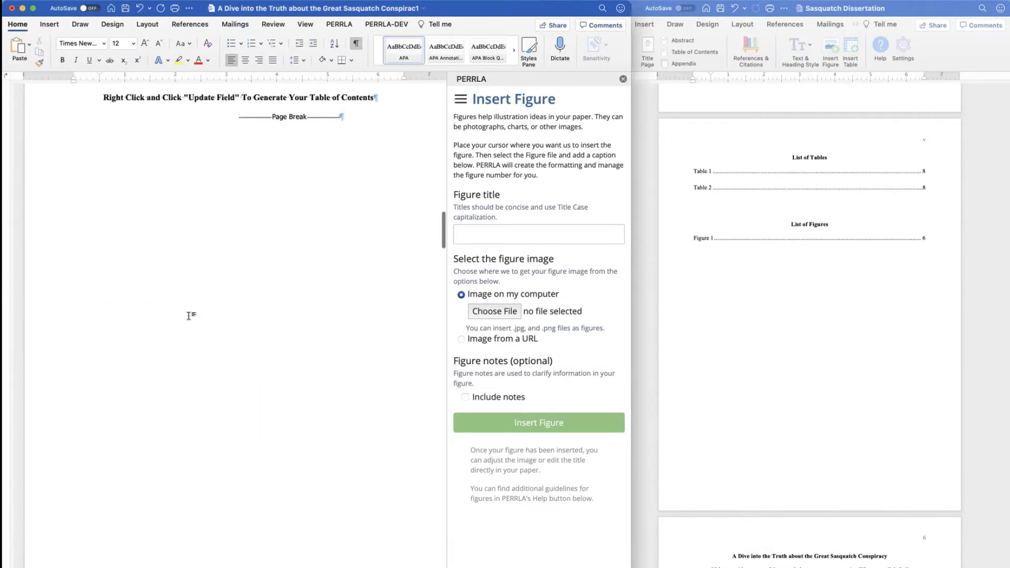
pyautogui.scroll(5, 803, 254)
pyautogui.scroll(5, 803, 255)
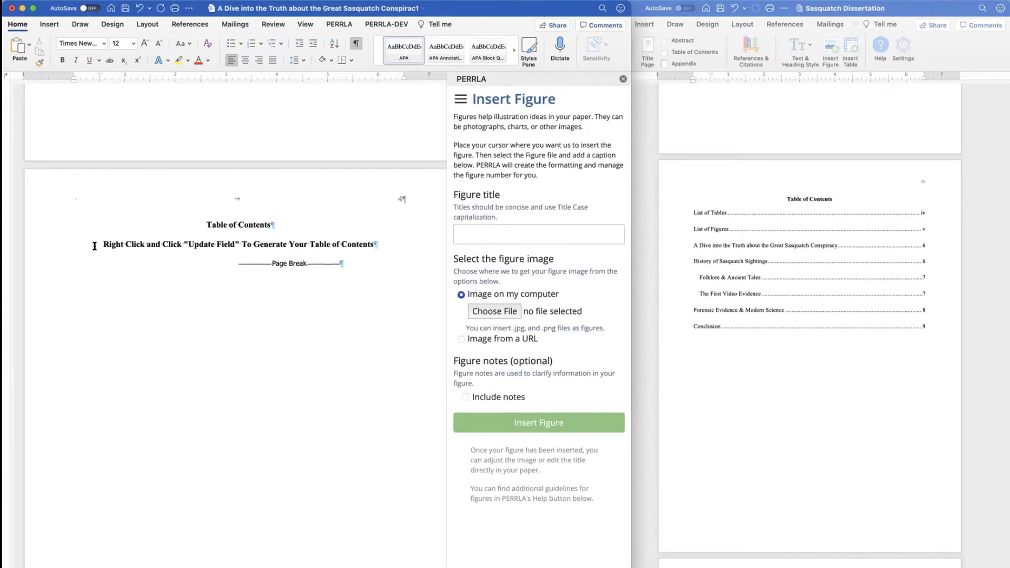
pyautogui.rightClick(125, 244)
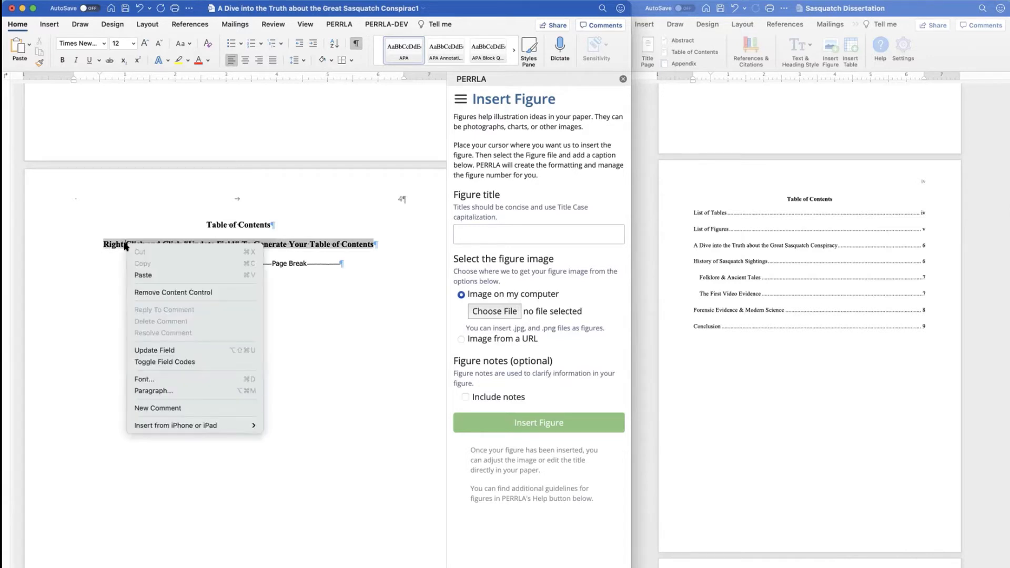
pyautogui.click(176, 350)
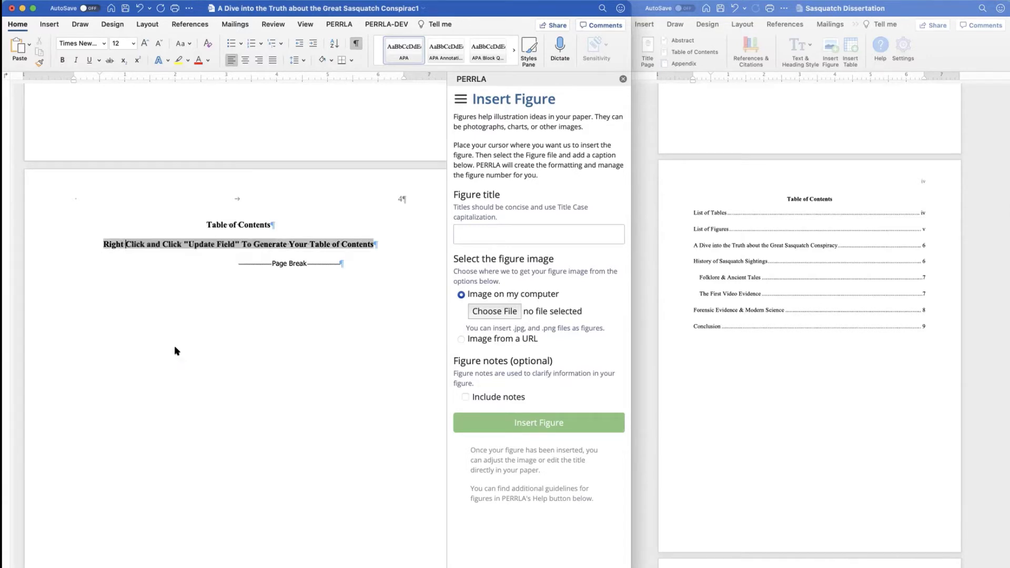
pyautogui.click(241, 514)
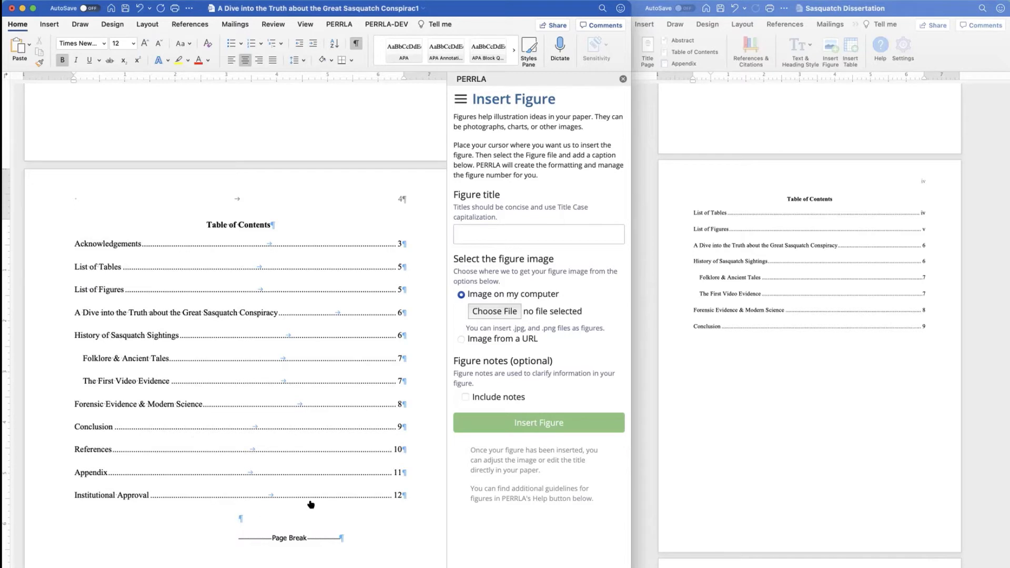
# Update the entire table of contents, listing Acknowledgements (page 3) through Institutional Approval (page 12).
pyautogui.rightClick(190, 299)
pyautogui.click(222, 405)
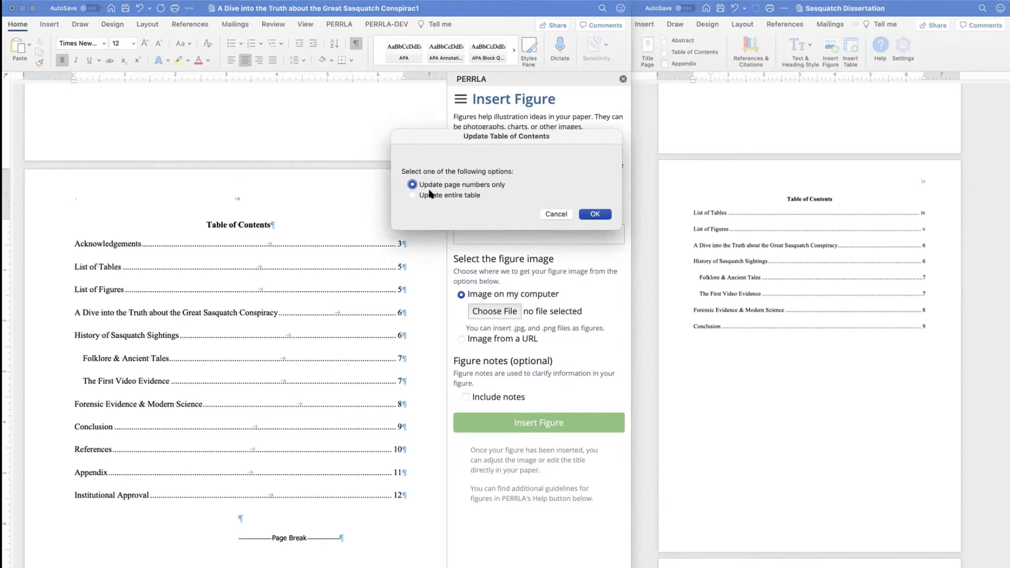
pyautogui.click(413, 195)
pyautogui.click(598, 220)
pyautogui.click(280, 221)
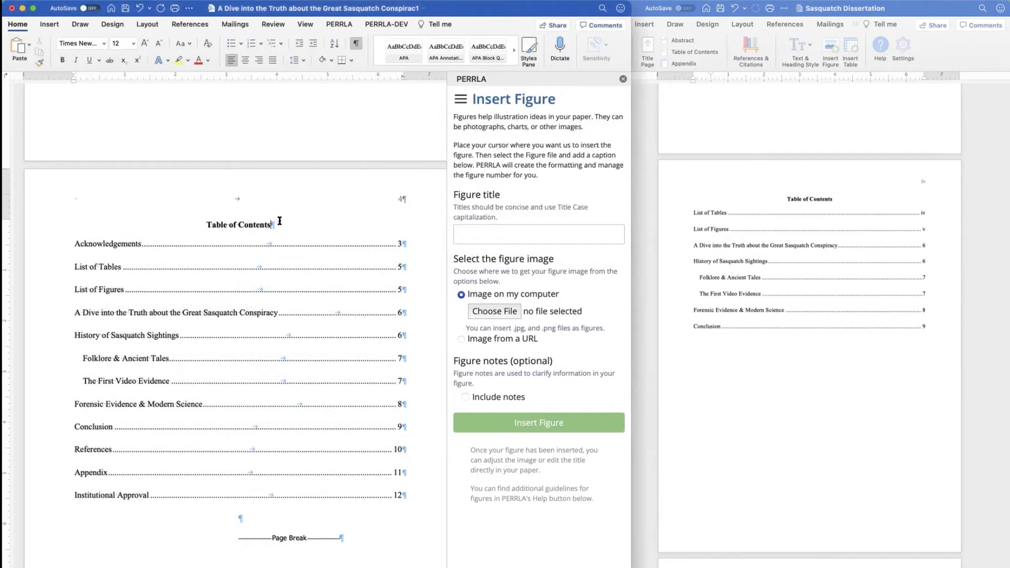
pyautogui.scroll(10, 279, 221)
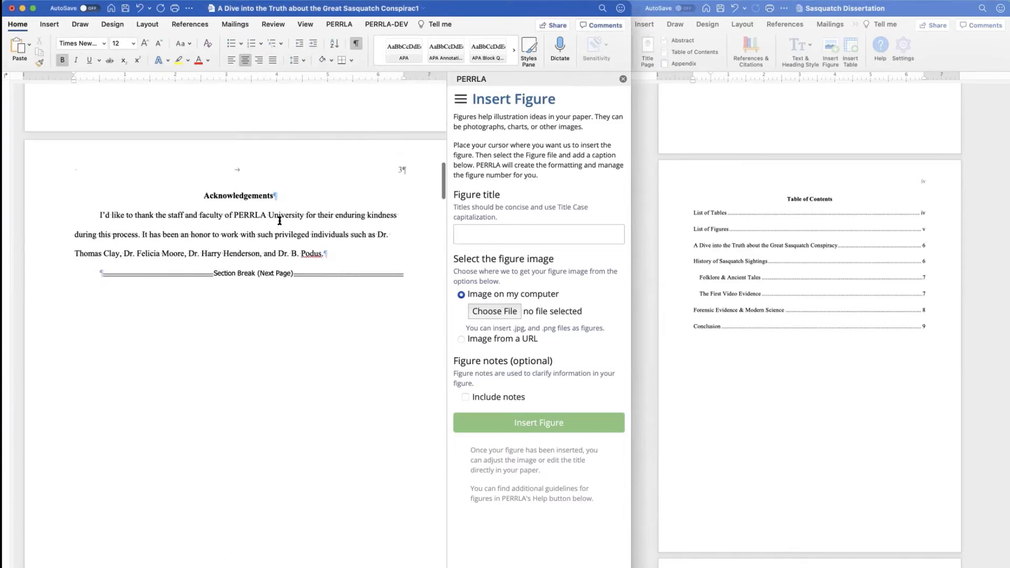
# Type 'CAPSTONE PROJECT' on the empty first line of the title page.
pyautogui.scroll(1, 713, 298)
pyautogui.scroll(10, 713, 298)
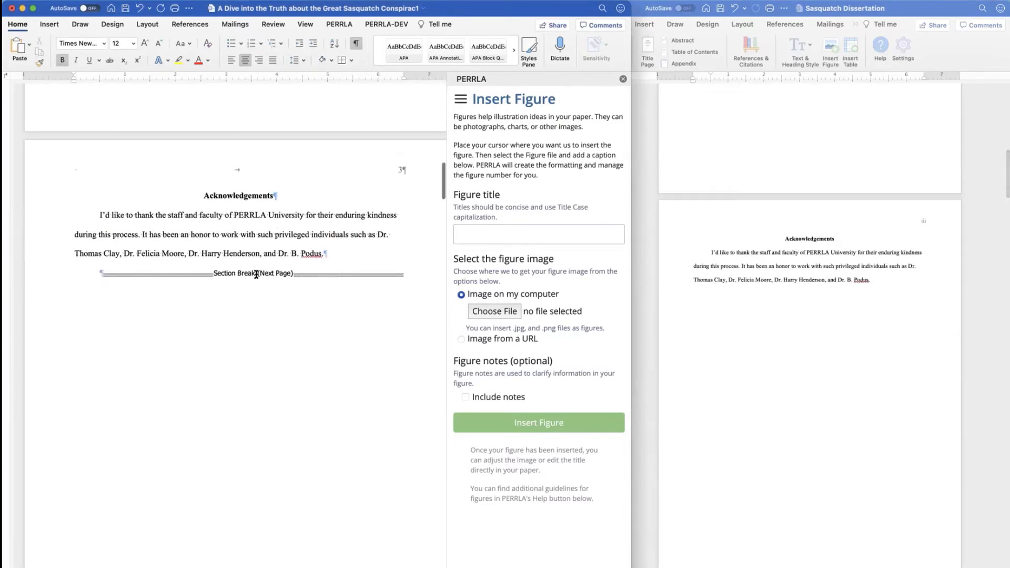
pyautogui.scroll(2, 257, 273)
pyautogui.scroll(10, 256, 273)
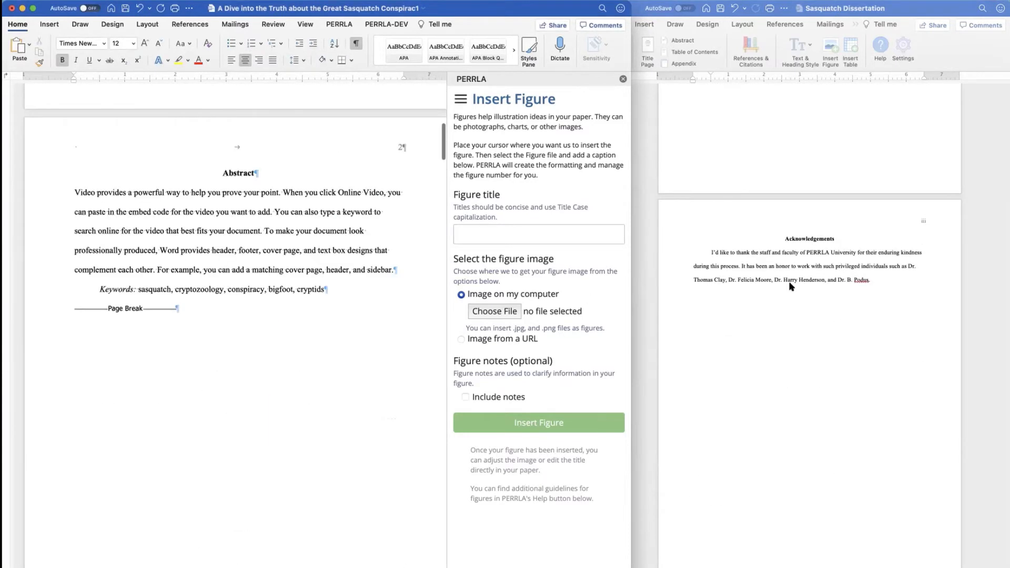
pyautogui.scroll(5, 791, 286)
pyautogui.scroll(8, 792, 286)
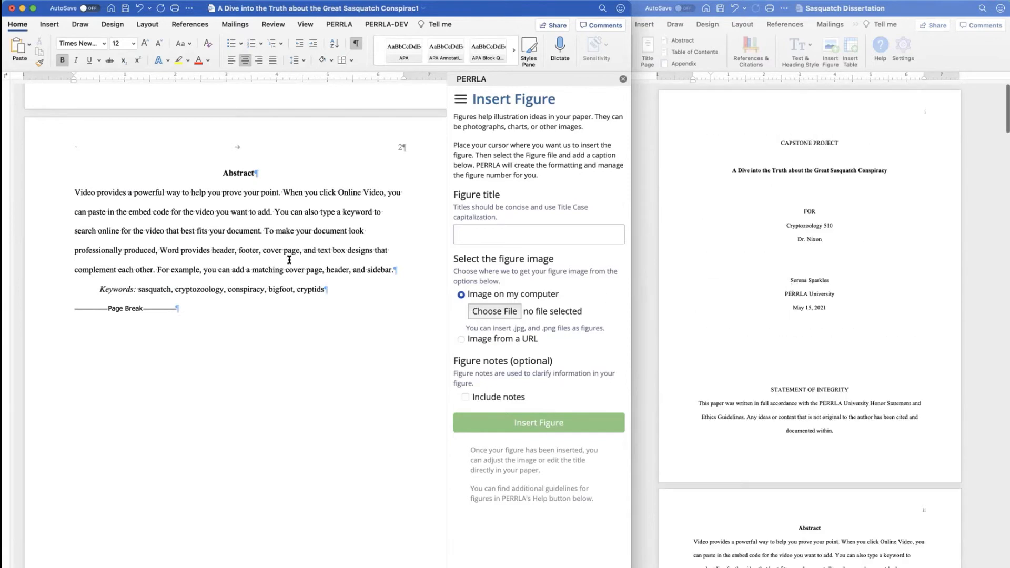
pyautogui.scroll(6, 289, 259)
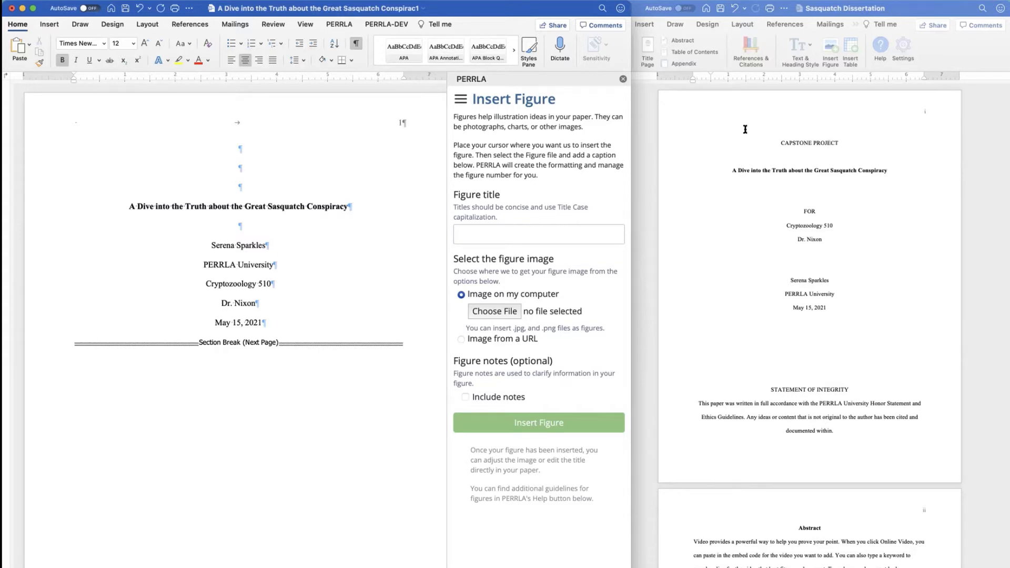
pyautogui.click(245, 147)
pyautogui.write('CAP')
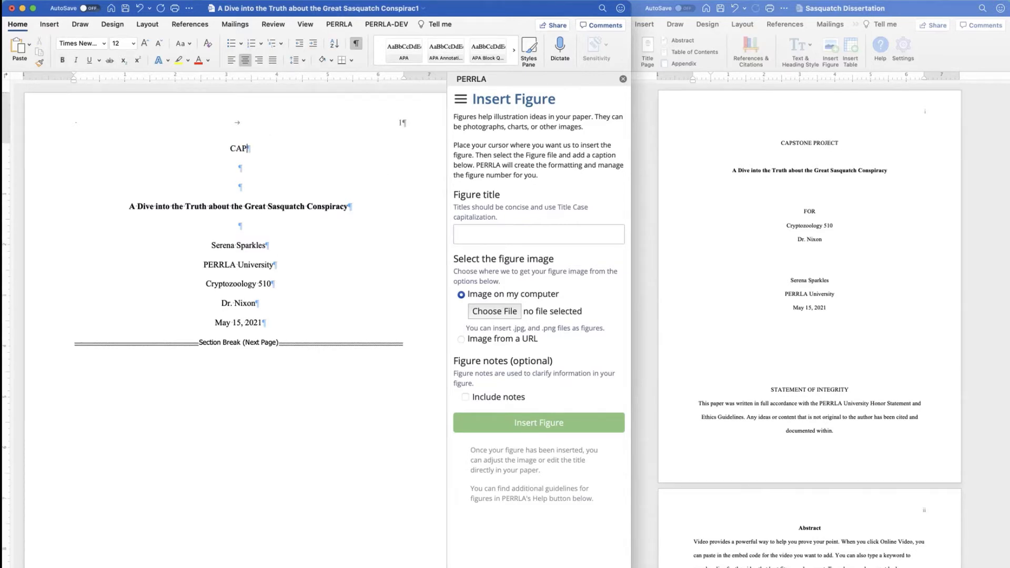
pyautogui.write('STONE PROJECT')
# Add two blank lines below the title and bring the Sasquatch Dissertation window forward.
pyautogui.click(250, 227)
pyautogui.press('Return')
pyautogui.press('Return')
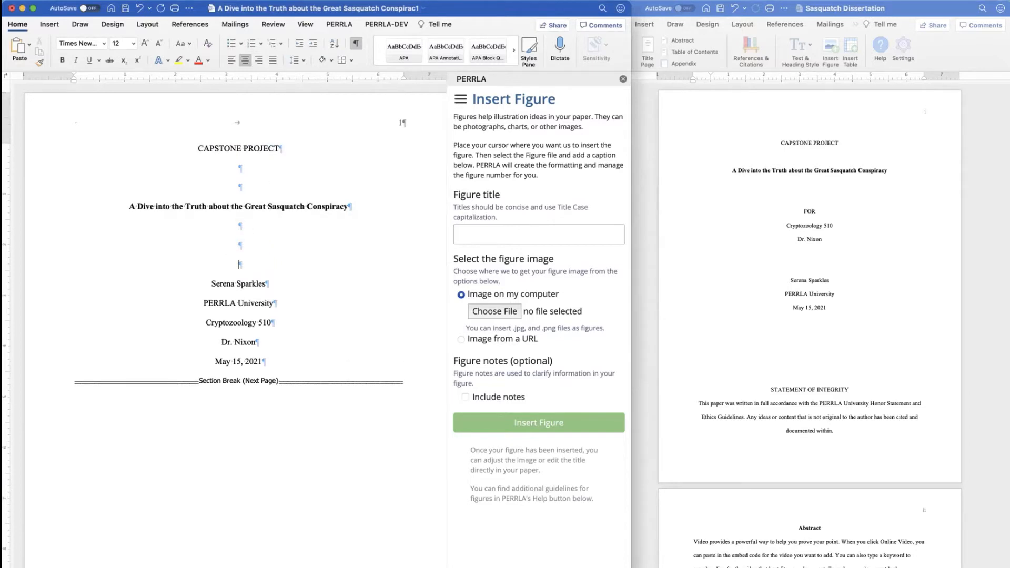
pyautogui.click(888, 130)
# Turn on Show/Hide ¶ in the Sasquatch Dissertation, resizing and repositioning its window.
pyautogui.moveTo(858, 8); pyautogui.dragTo(775, 7)
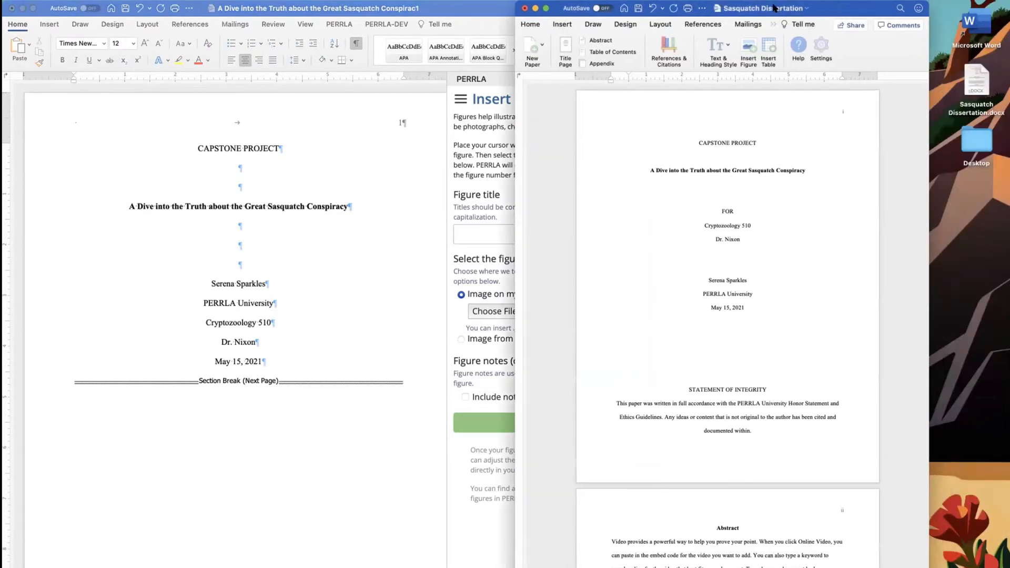
pyautogui.click(535, 25)
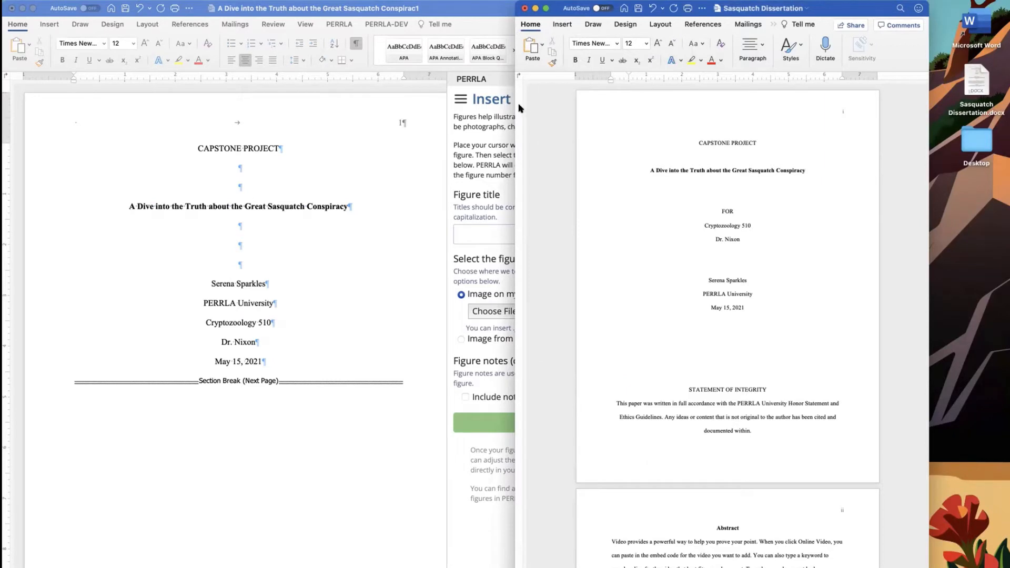
pyautogui.moveTo(519, 108); pyautogui.dragTo(356, 133)
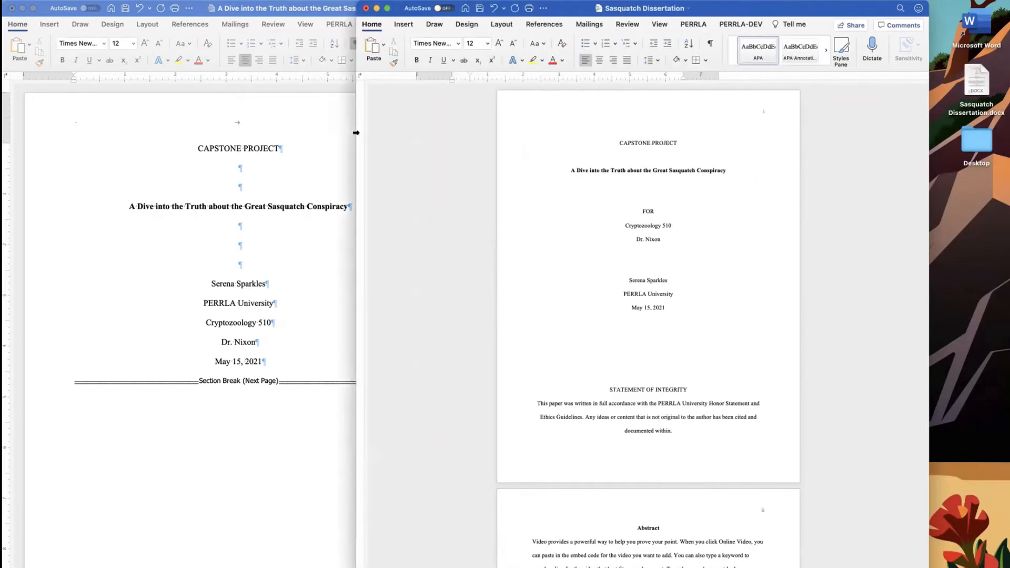
pyautogui.click(711, 44)
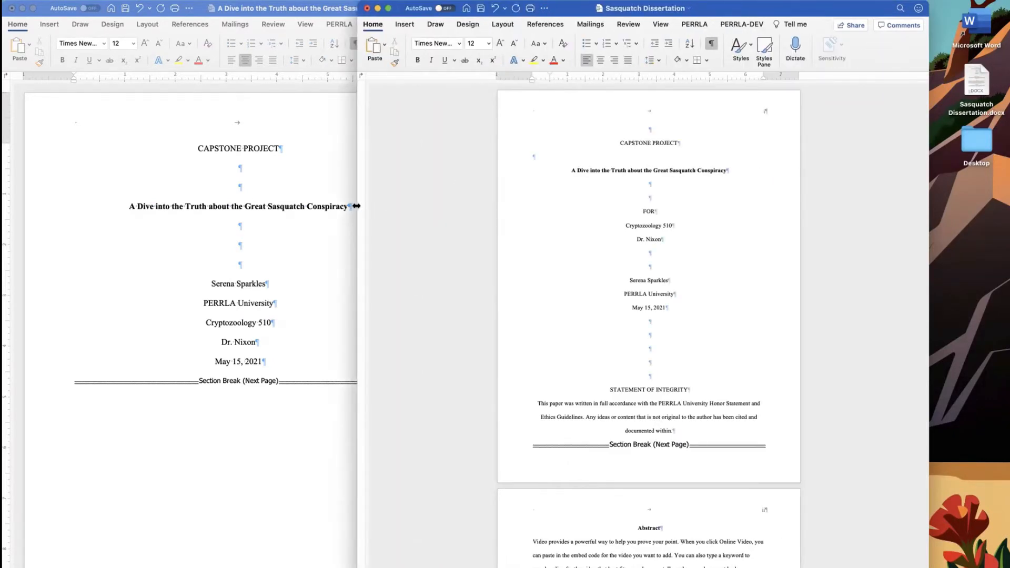
pyautogui.moveTo(356, 206); pyautogui.dragTo(523, 205)
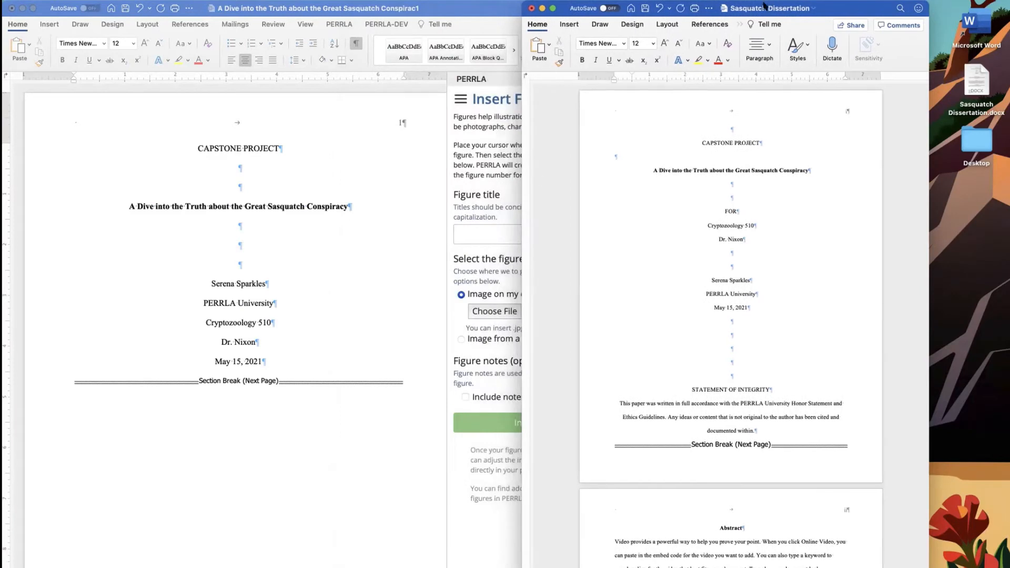
pyautogui.click(783, 6)
pyautogui.click(848, 5)
pyautogui.moveTo(849, 5); pyautogui.dragTo(930, 4)
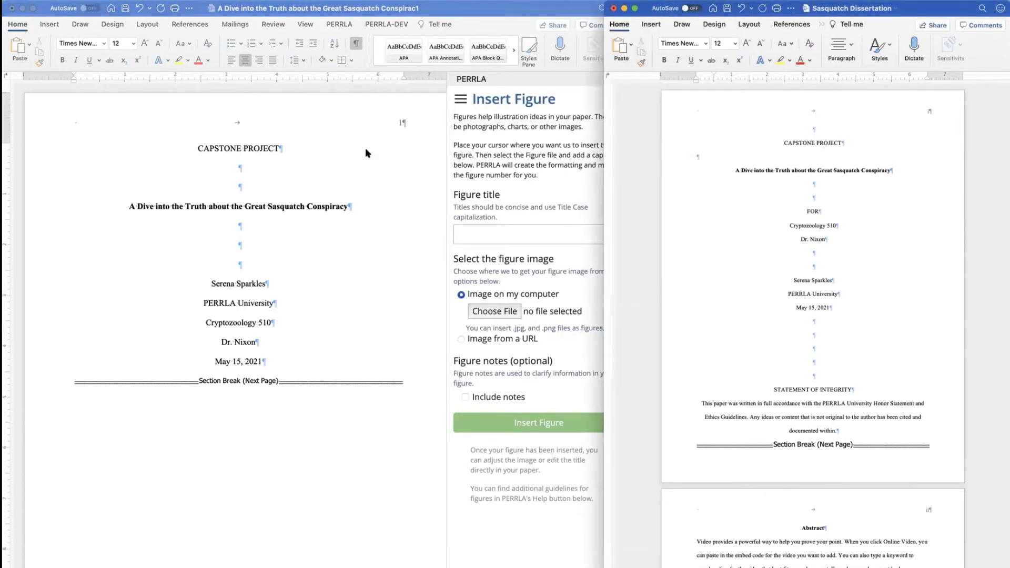
# Delete the extra blank line above the title, leaving one below CAPSTONE PROJECT.
pyautogui.click(263, 188)
pyautogui.press('BackSpace')
pyautogui.press('BackSpace')
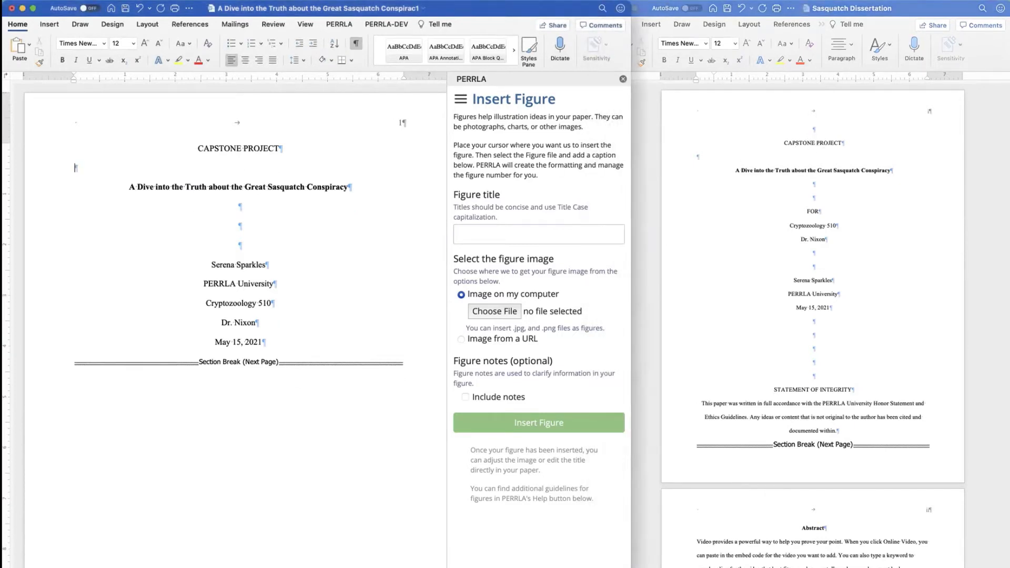
pyautogui.press('super+z')
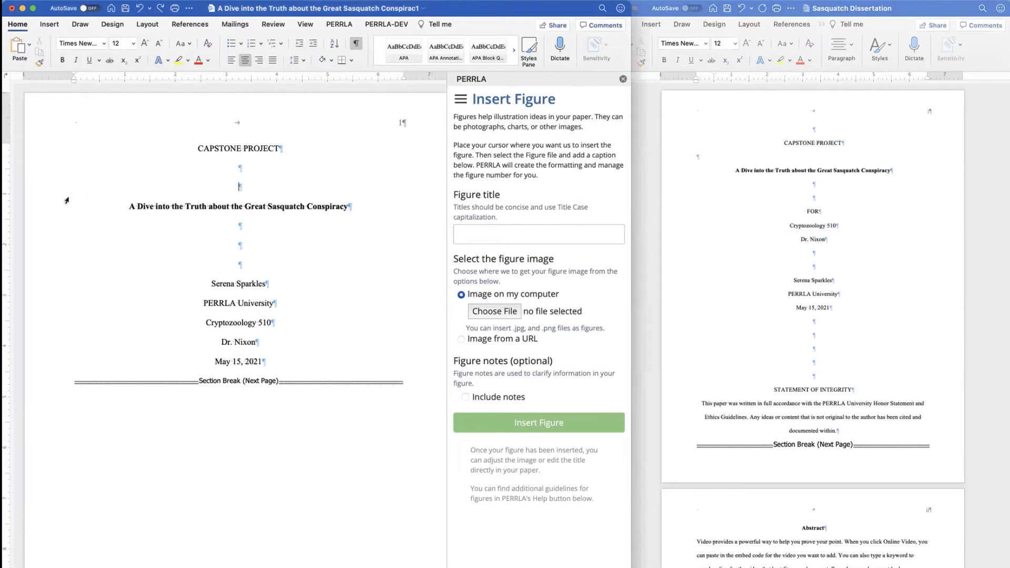
pyautogui.press('BackSpace')
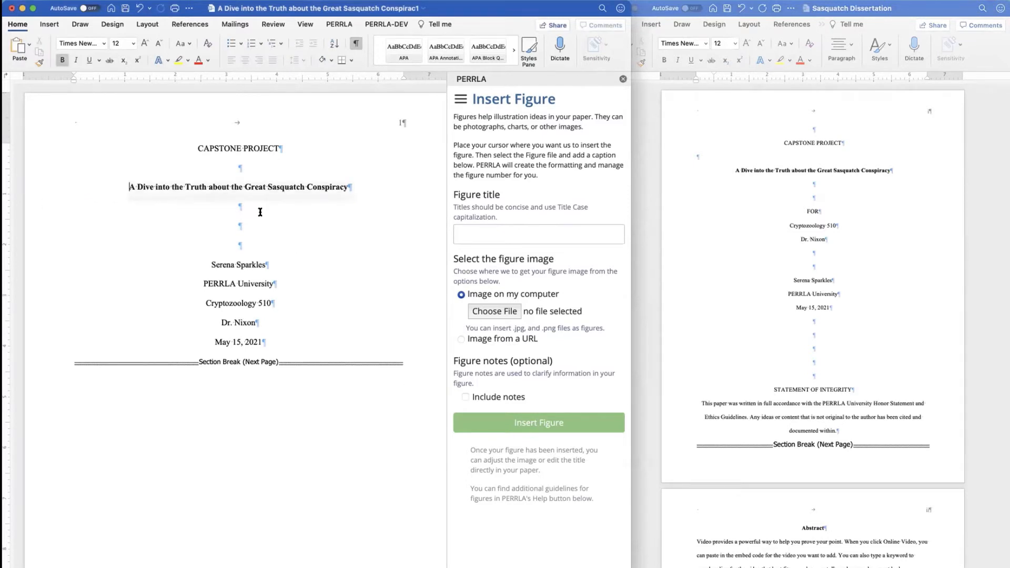
# Type 'FOR' on the blank line above the author, then inspect the dissertation's Cryptozoology 510 line.
pyautogui.click(246, 225)
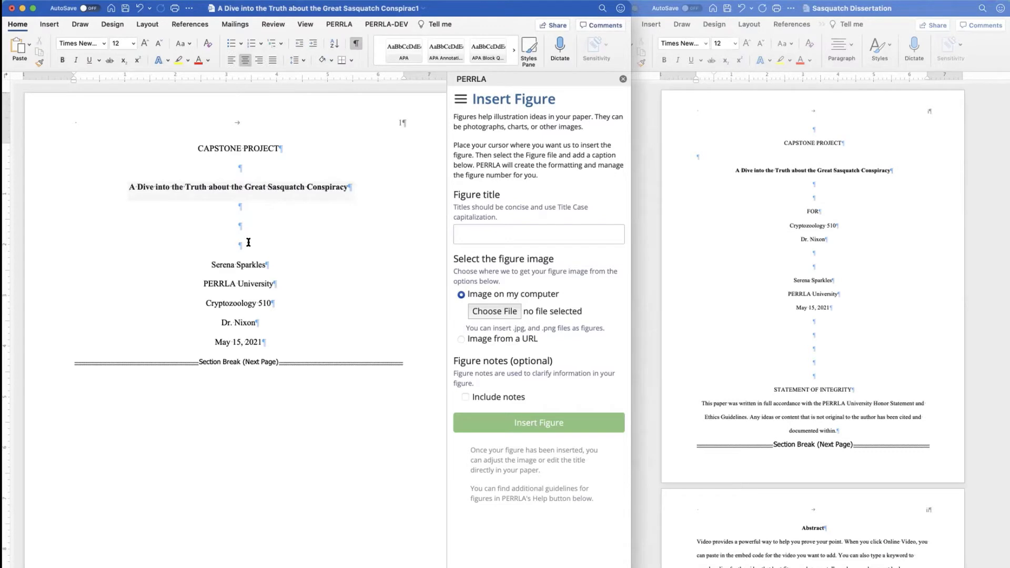
pyautogui.write('FOR')
pyautogui.click(837, 211)
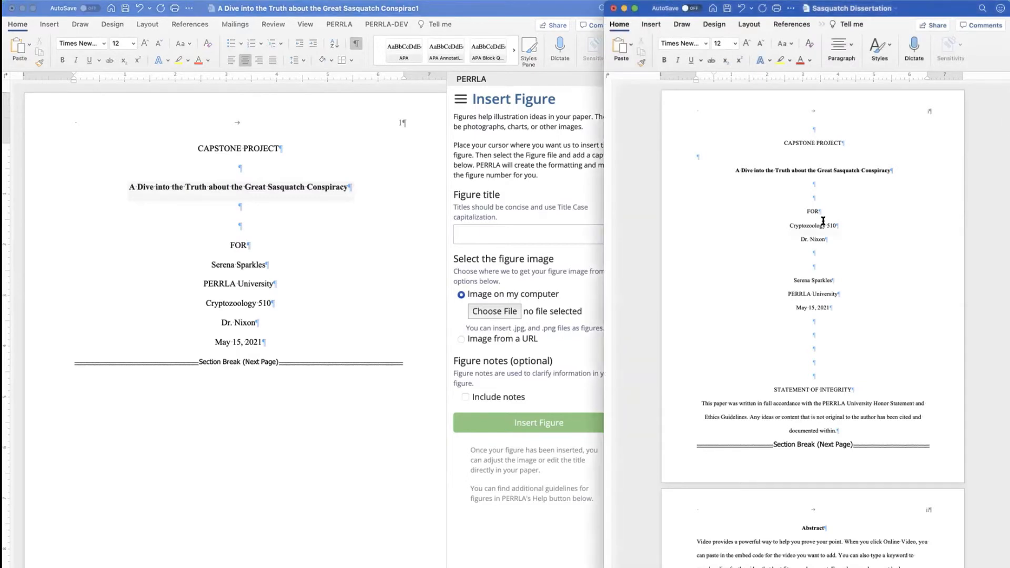
pyautogui.scroll(3, 820, 221)
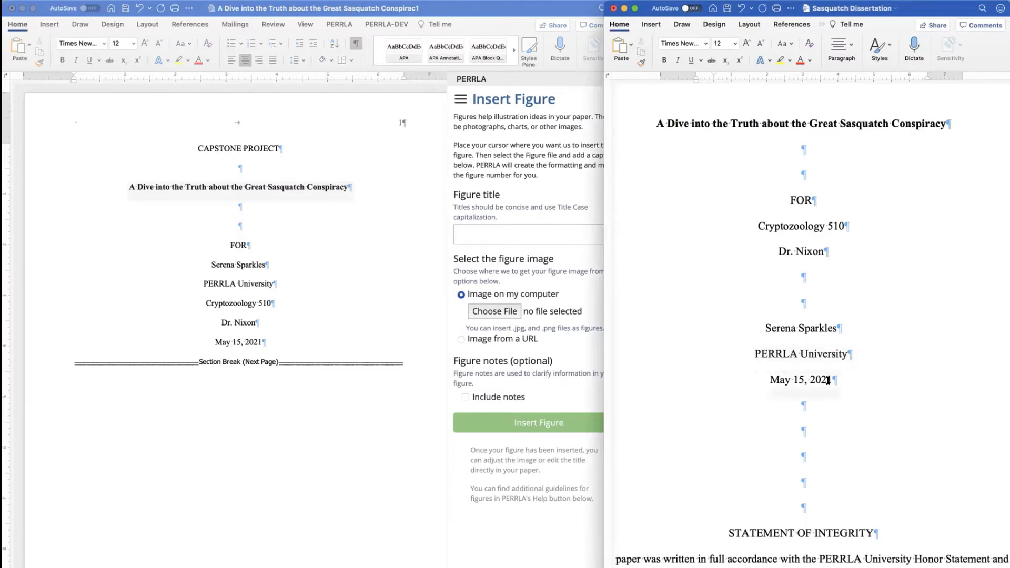
pyautogui.click(810, 227)
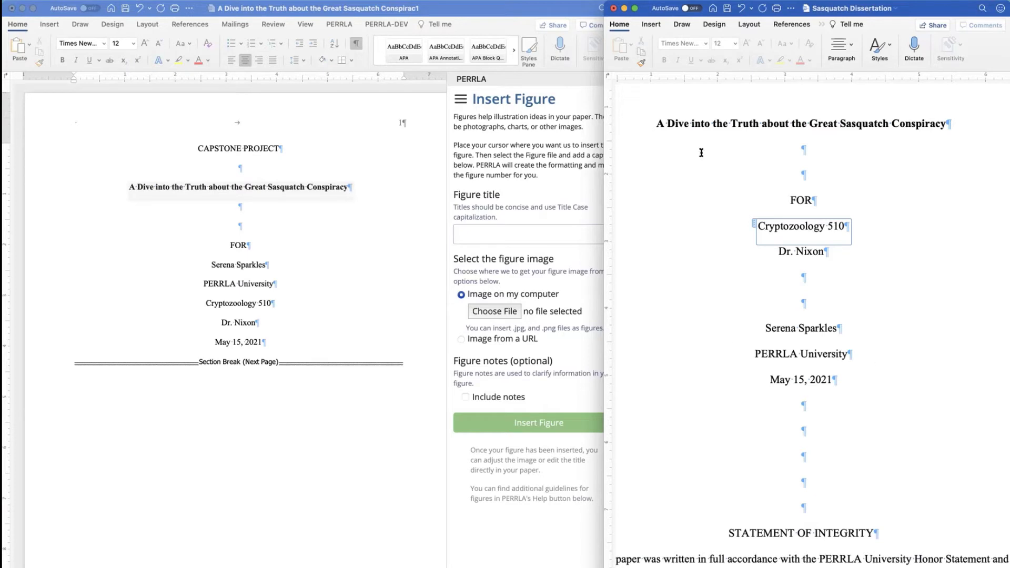
# Move the Cryptozoology 510 and instructor lines onto a new line directly under FOR.
pyautogui.click(323, 238)
pyautogui.press('Return')
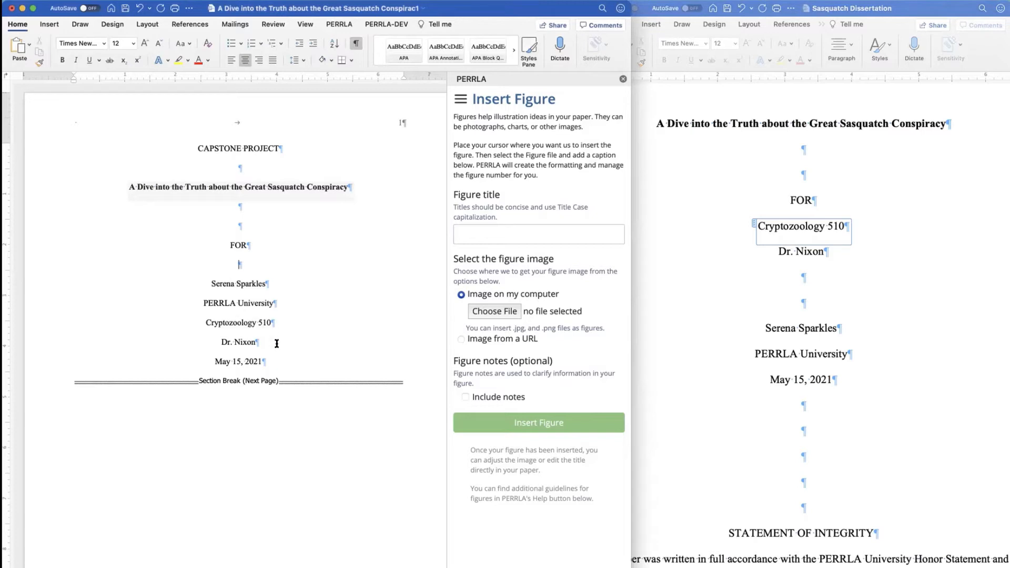
pyautogui.moveTo(277, 343); pyautogui.dragTo(175, 327)
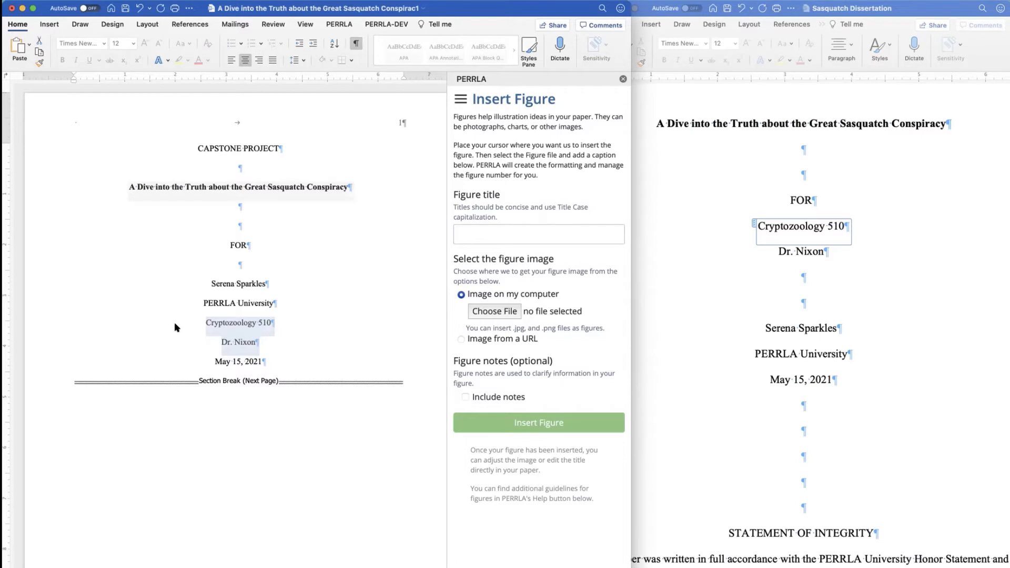
pyautogui.rightClick(207, 328)
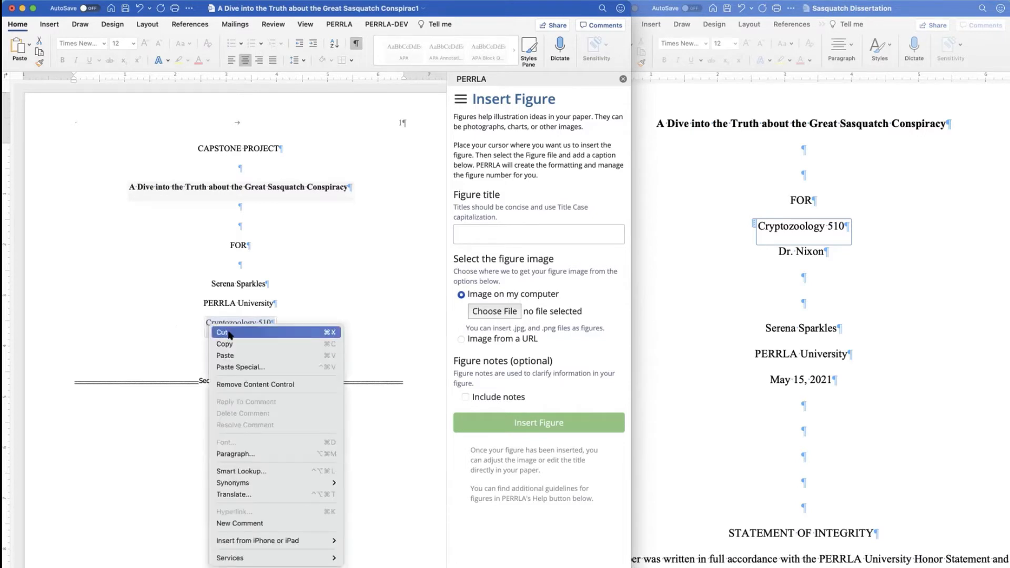
pyautogui.click(229, 333)
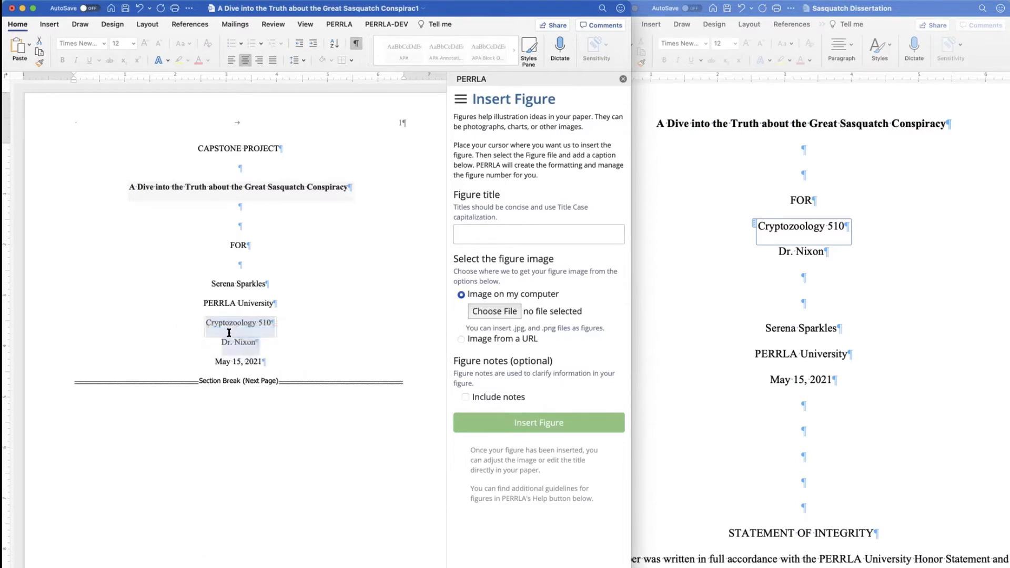
pyautogui.rightClick(235, 266)
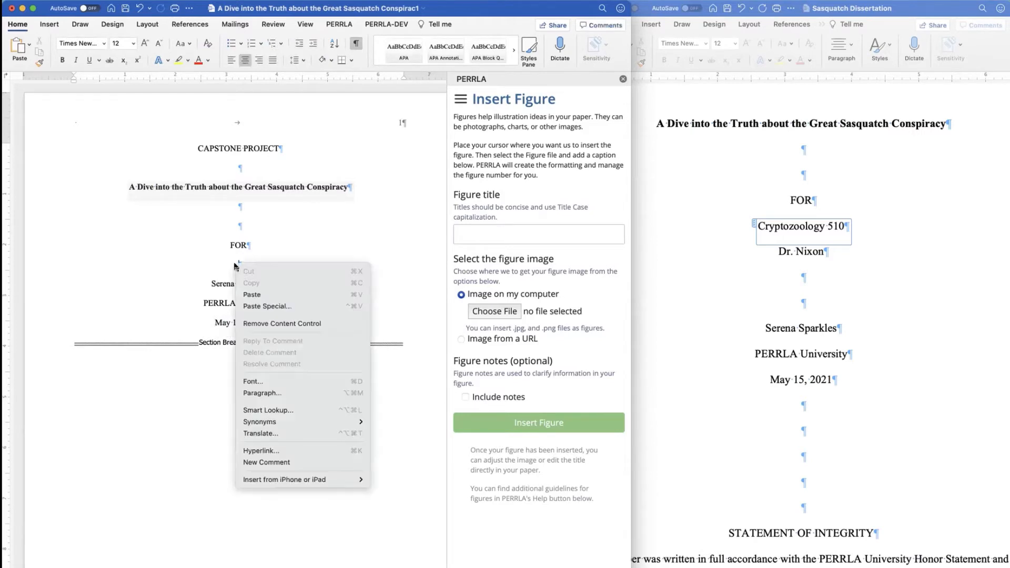
pyautogui.click(264, 294)
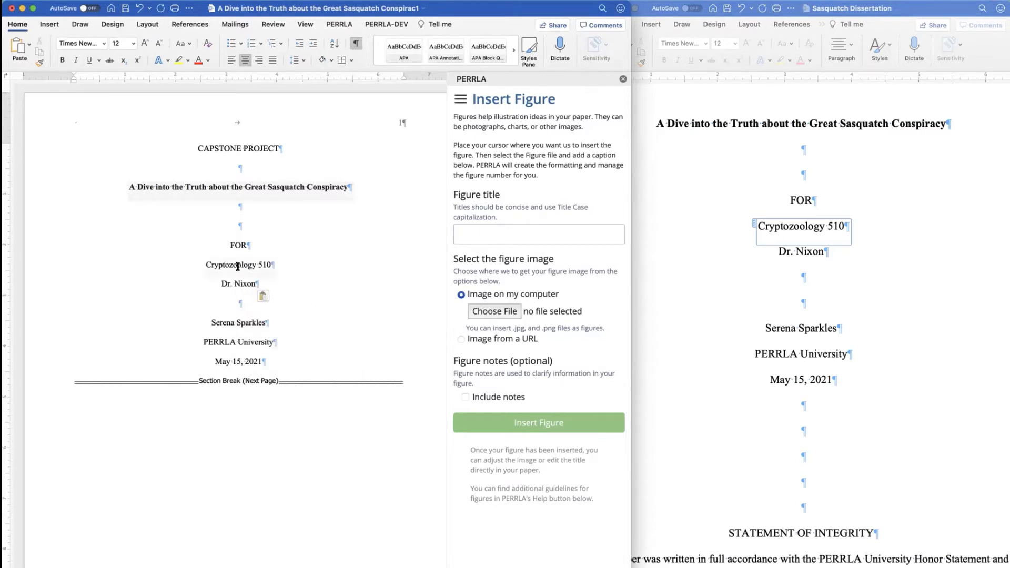
# Add a blank line between the instructor line and the author's name block.
pyautogui.click(264, 283)
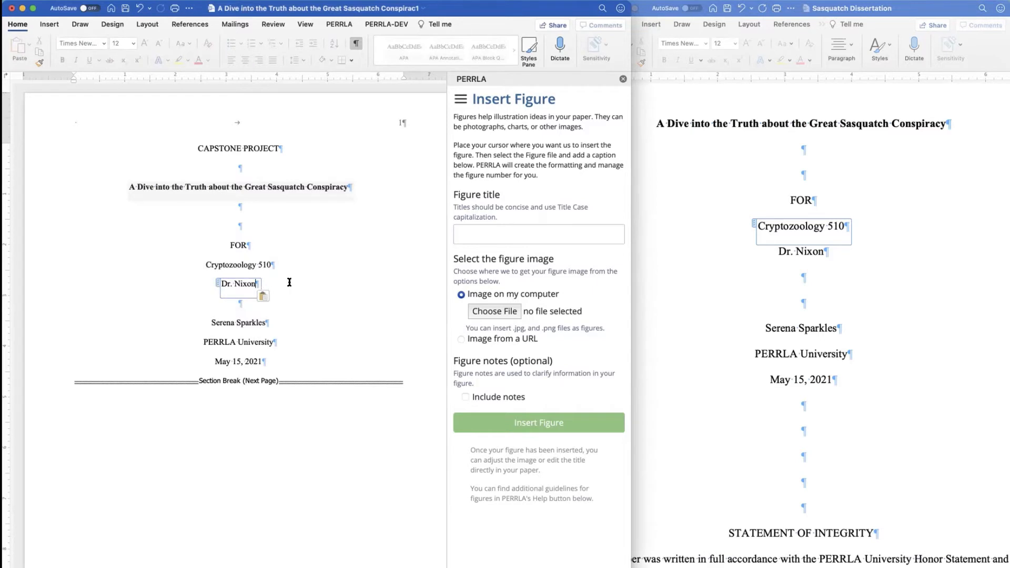
pyautogui.click(240, 303)
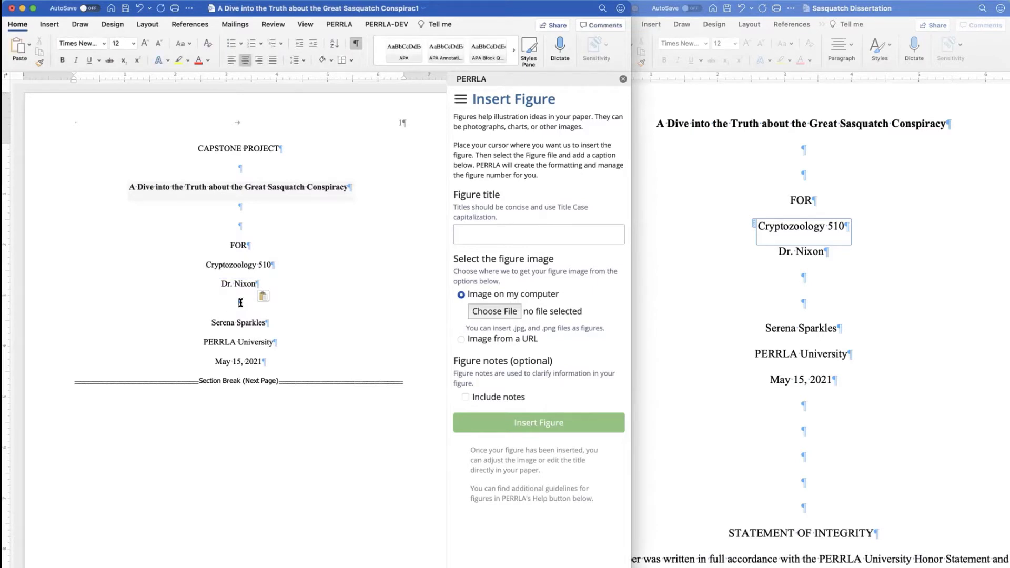
pyautogui.click(239, 279)
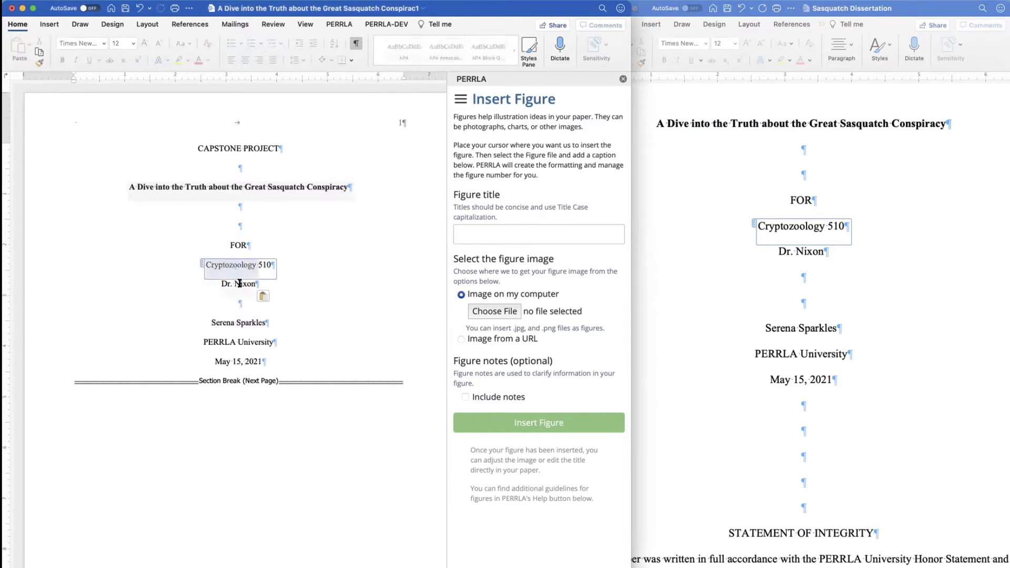
pyautogui.click(241, 307)
pyautogui.press('Return')
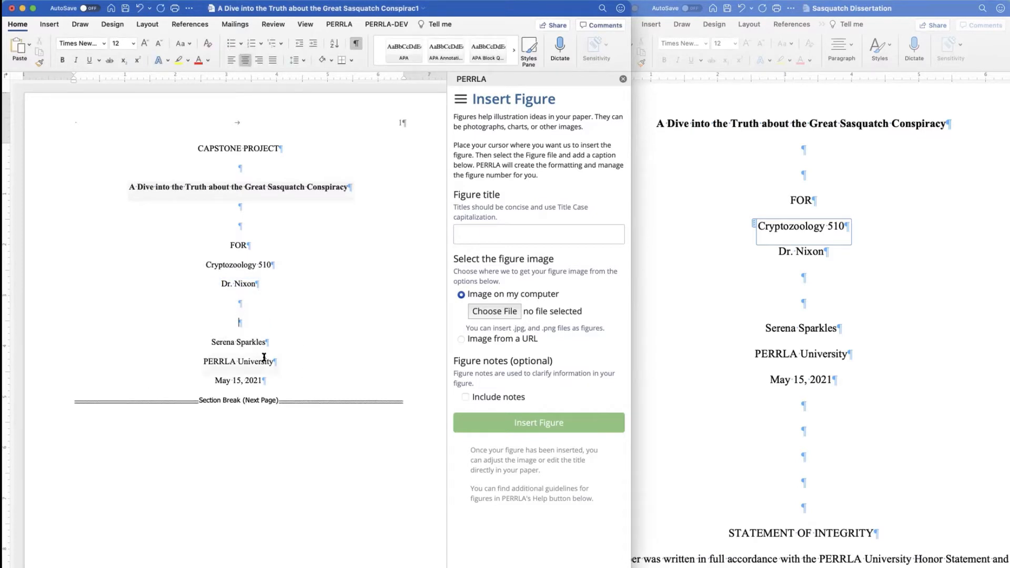
pyautogui.click(285, 382)
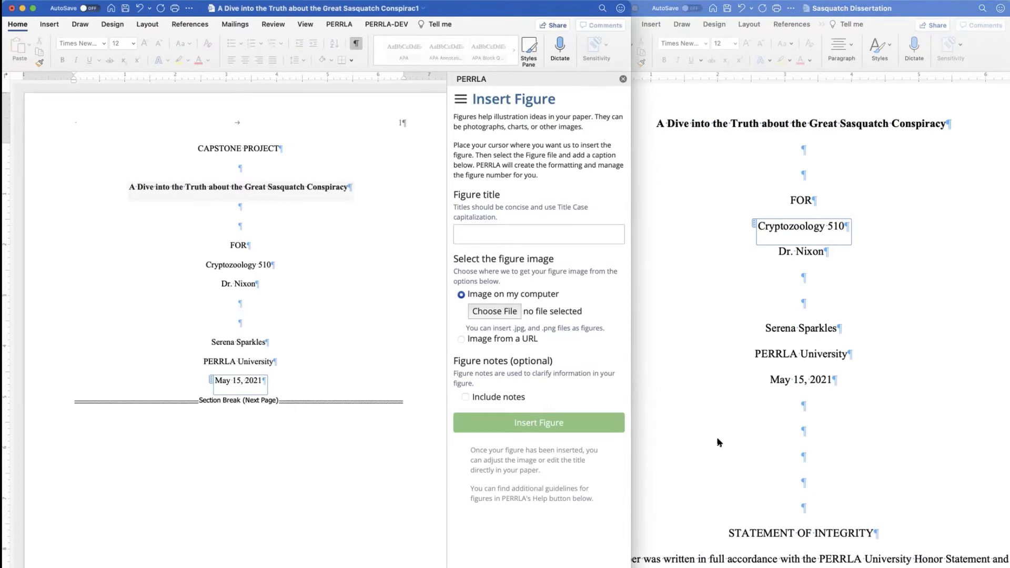
pyautogui.scroll(-5, 793, 390)
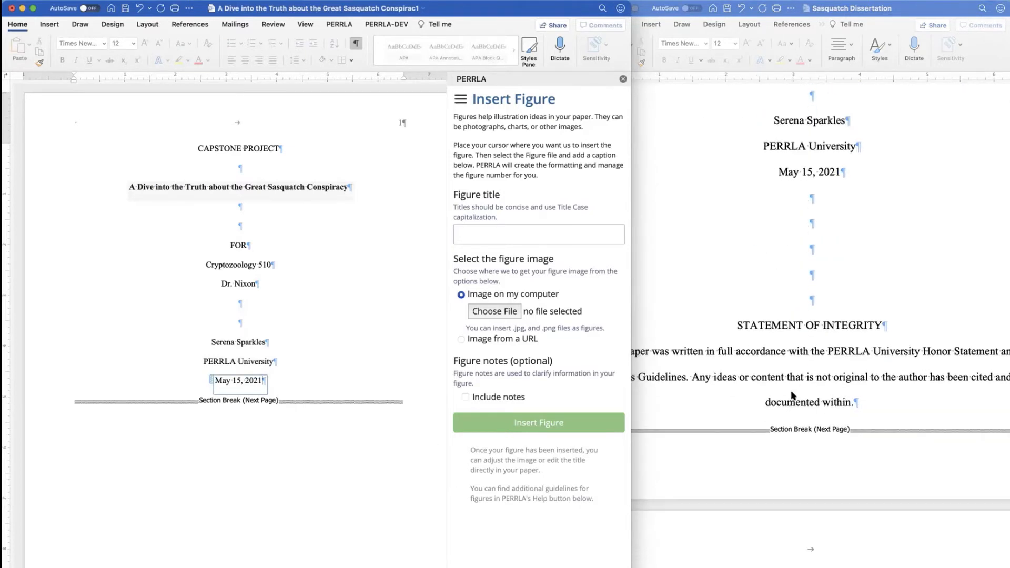
# Compare with the dissertation's title page and toggle formatting marks off and back on.
pyautogui.click(792, 397)
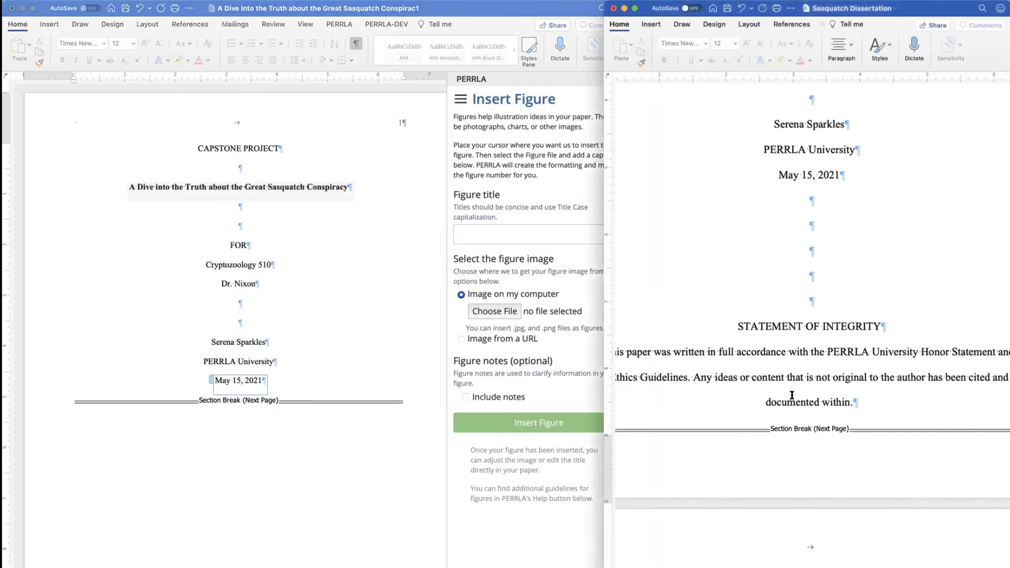
pyautogui.scroll(-4, 791, 397)
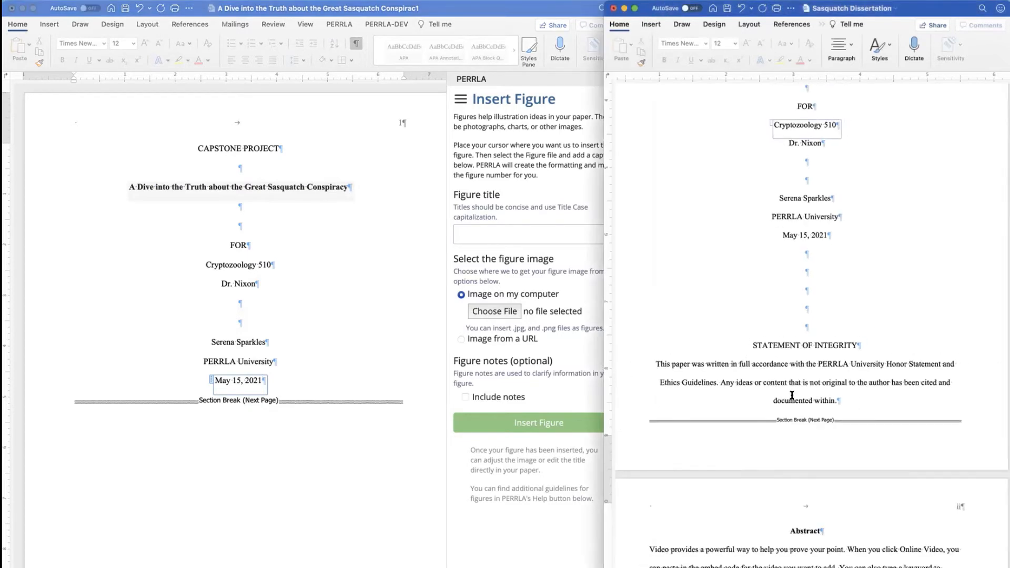
pyautogui.click(324, 355)
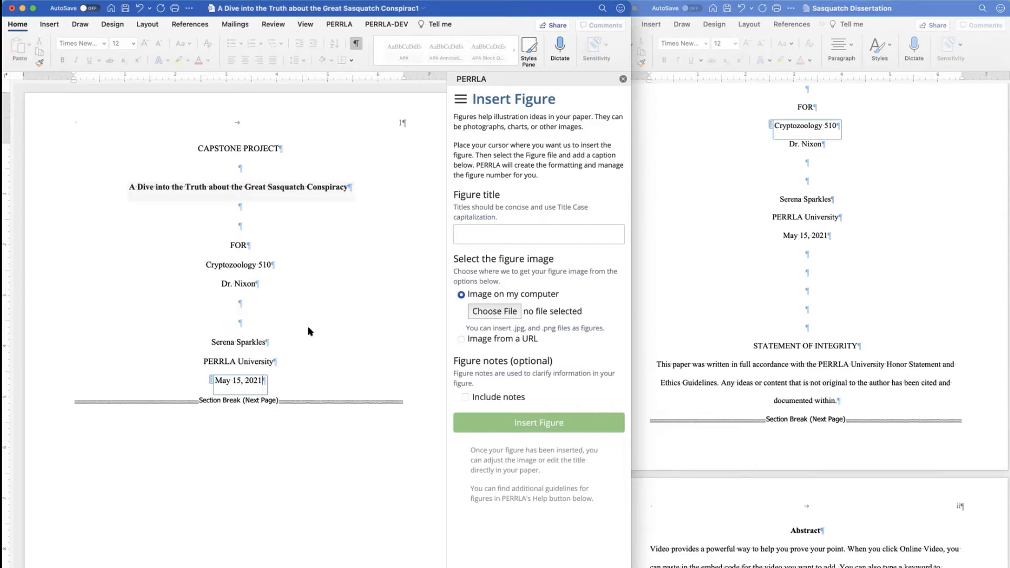
pyautogui.click(356, 43)
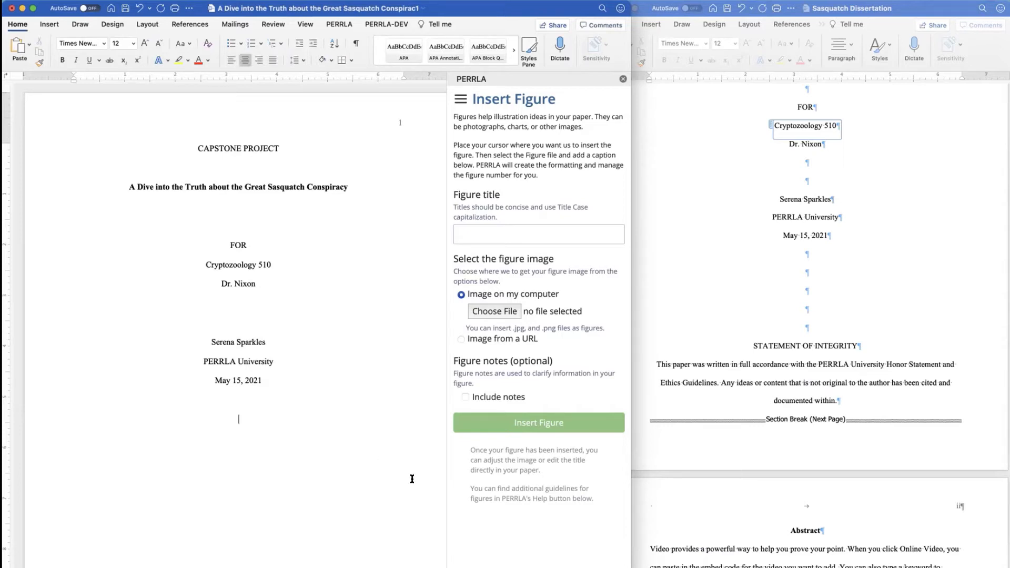
pyautogui.click(355, 44)
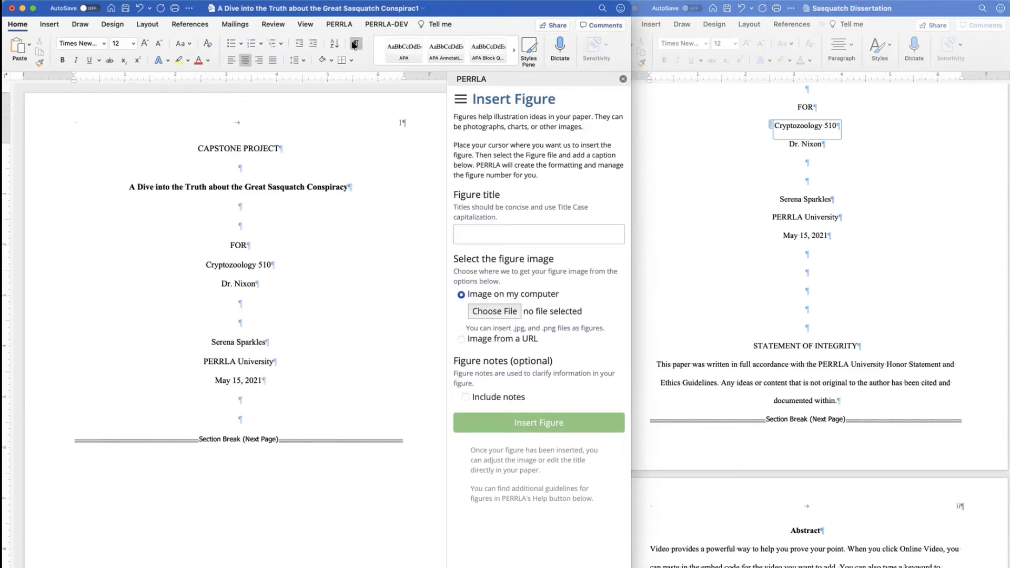
# Add extra empty lines below May 15, 2021 to push the section break down.
pyautogui.press('Return')
pyautogui.press('Return')
pyautogui.press('Return')
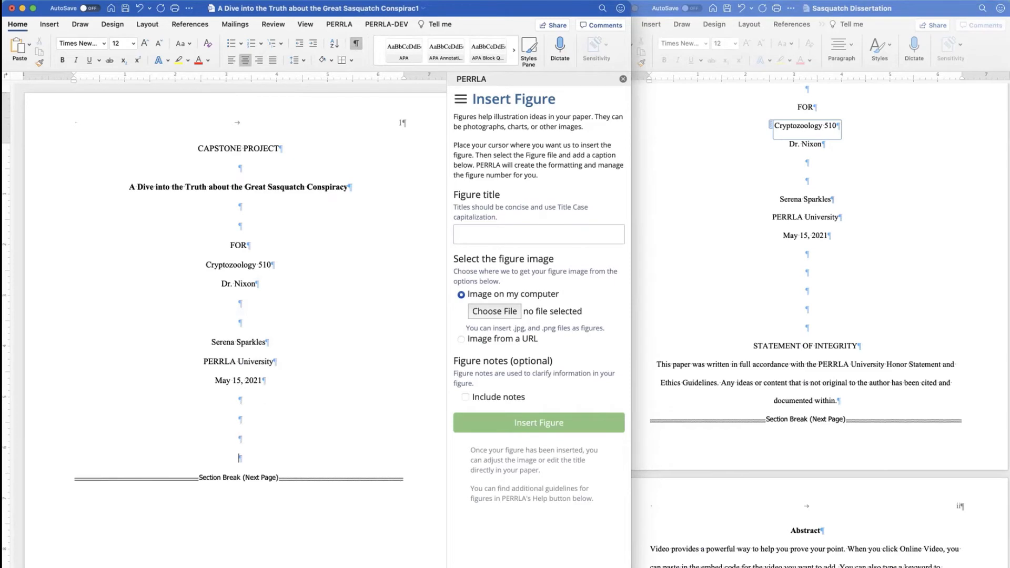
pyautogui.press('Return')
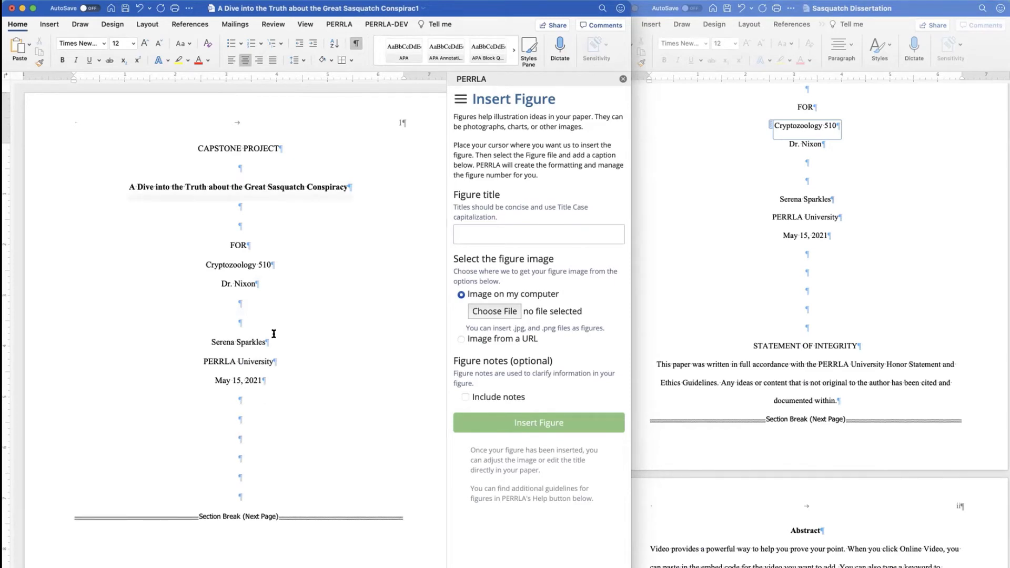
pyautogui.scroll(-3, 275, 339)
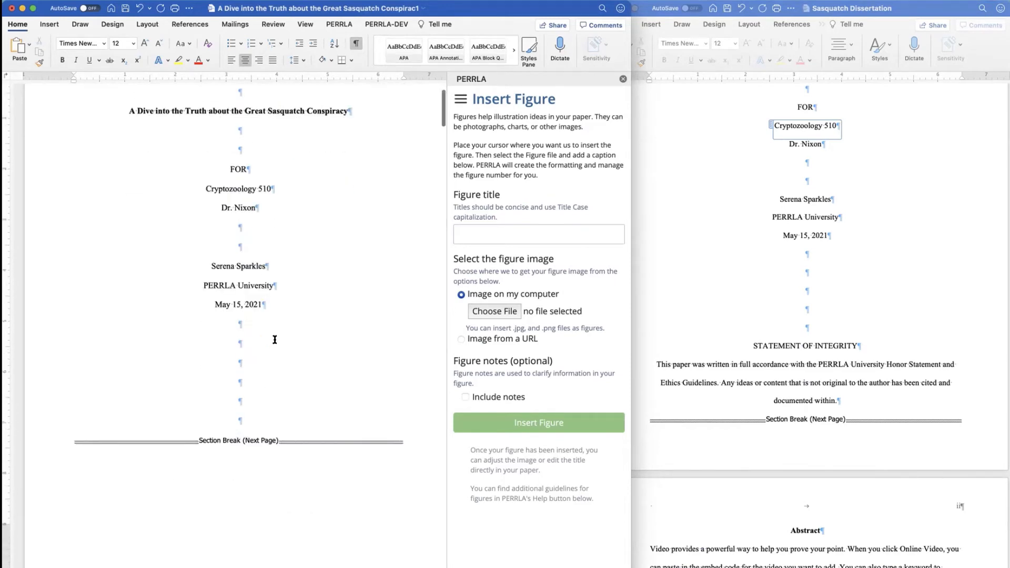
pyautogui.click(839, 401)
pyautogui.moveTo(839, 401); pyautogui.dragTo(756, 348)
pyautogui.press('super+c')
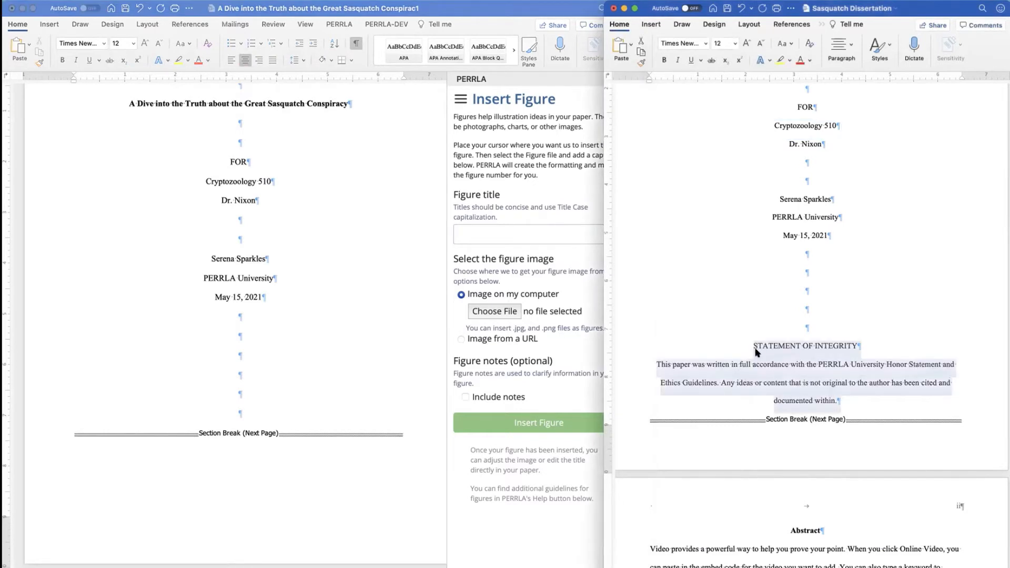
pyautogui.click(246, 411)
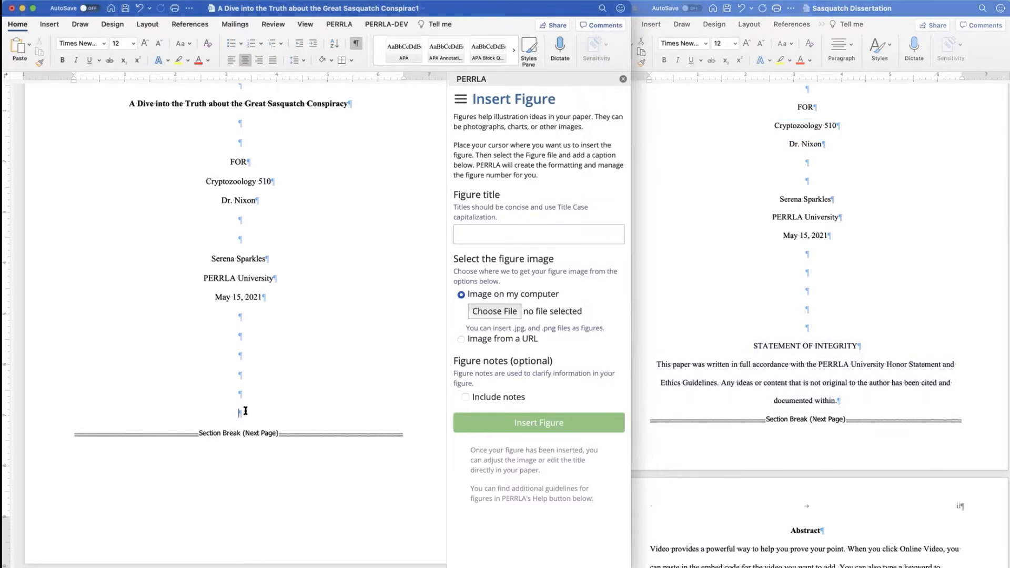
pyautogui.press('super+v')
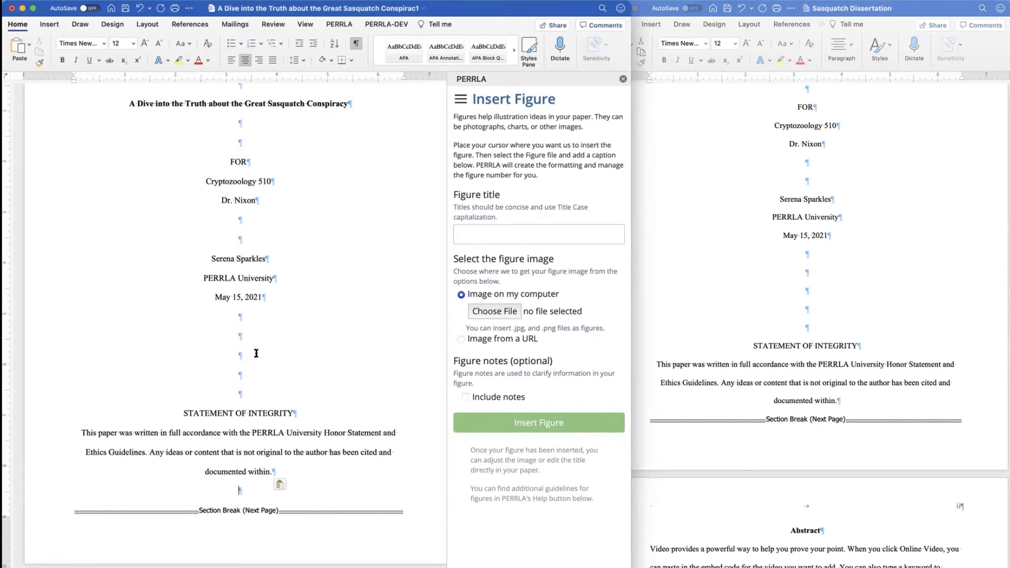
pyautogui.scroll(3, 258, 363)
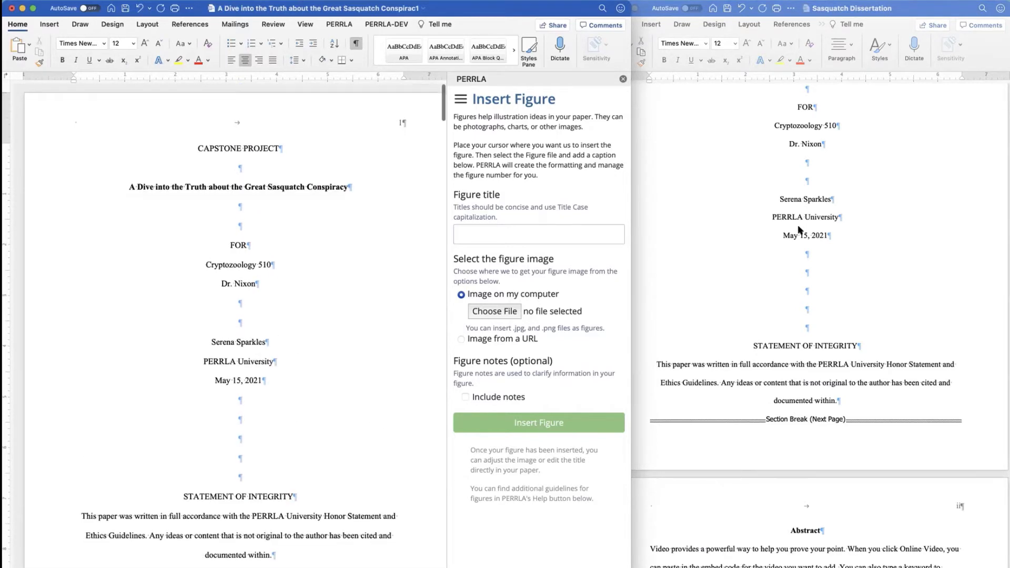
pyautogui.scroll(5, 806, 190)
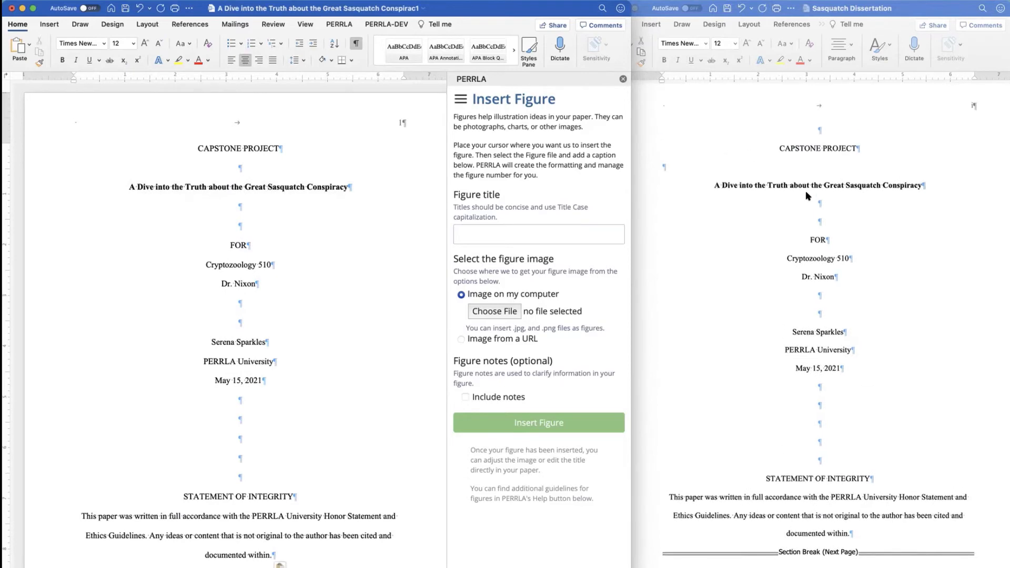
pyautogui.click(805, 191)
pyautogui.scroll(3, 806, 193)
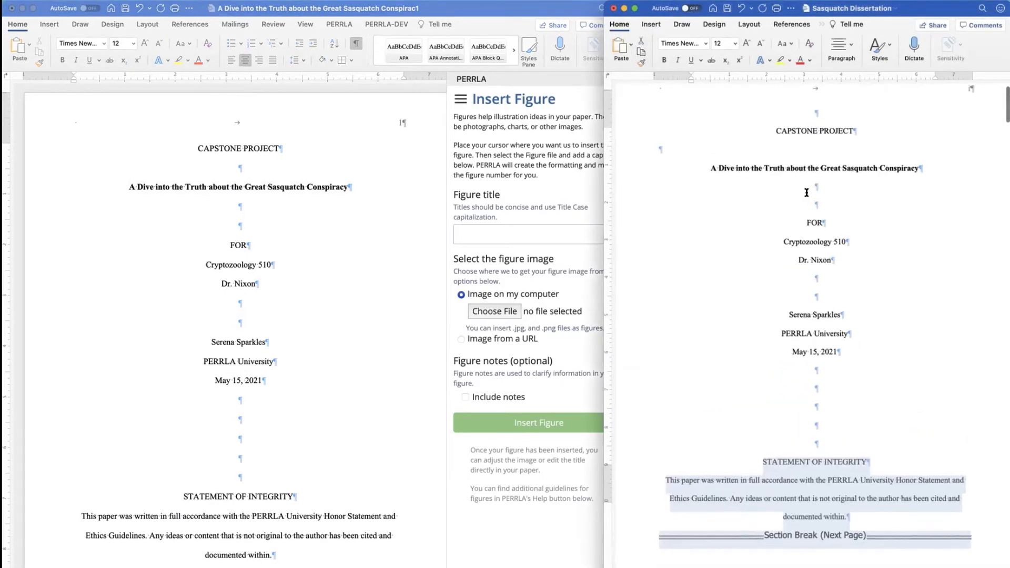
pyautogui.scroll(-1, 807, 192)
pyautogui.click(419, 288)
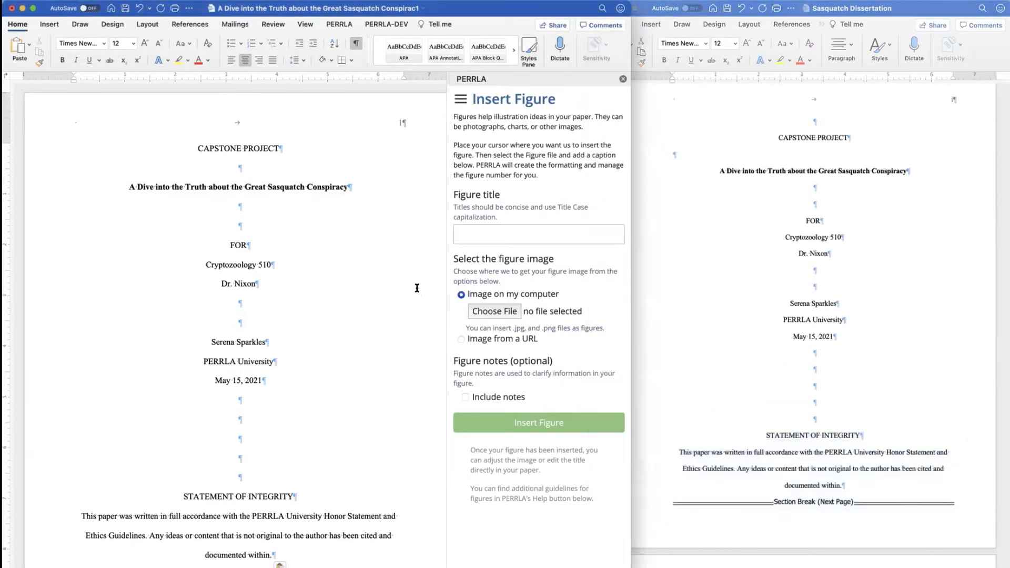
pyautogui.scroll(-1, 276, 173)
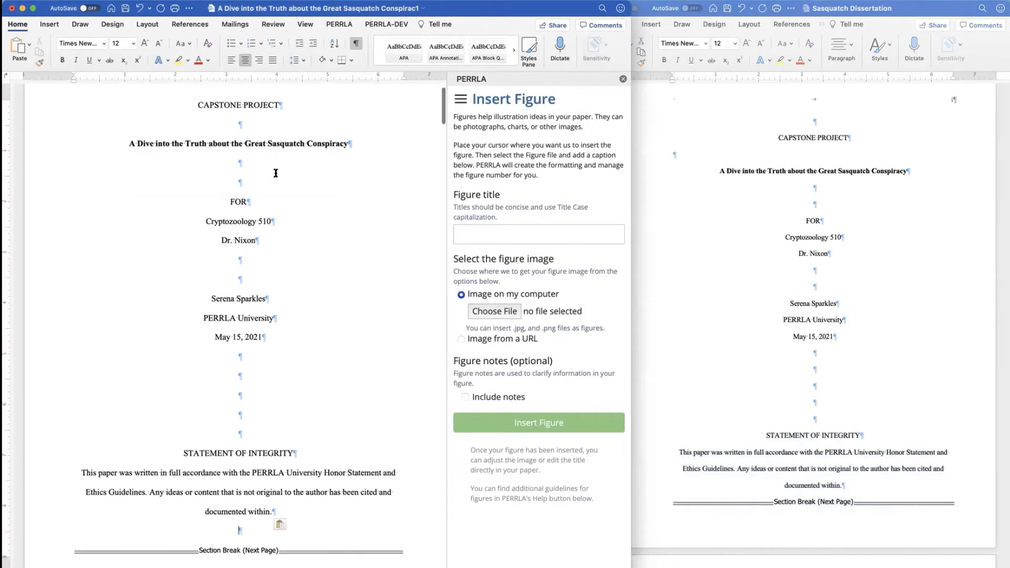
pyautogui.scroll(1, 276, 172)
pyautogui.scroll(-7, 276, 173)
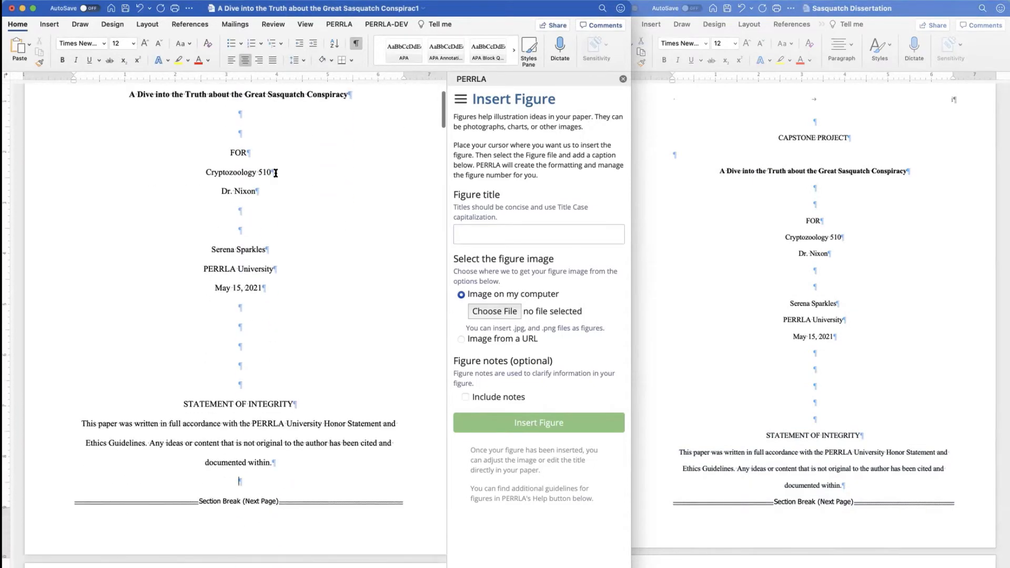
pyautogui.scroll(7, 276, 172)
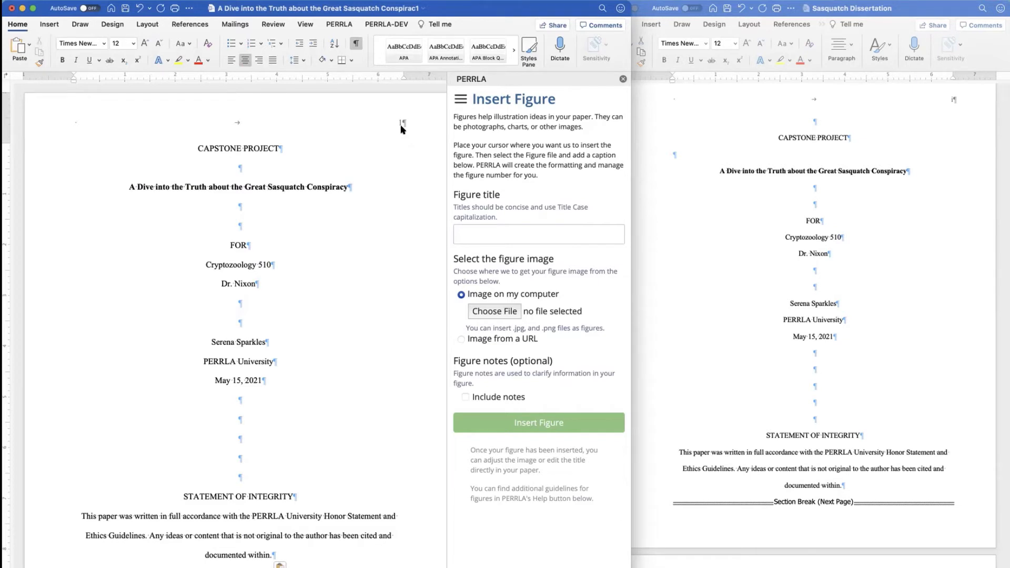
# Hide the formatting marks so the title page and integrity statement appear as printed.
pyautogui.click(352, 43)
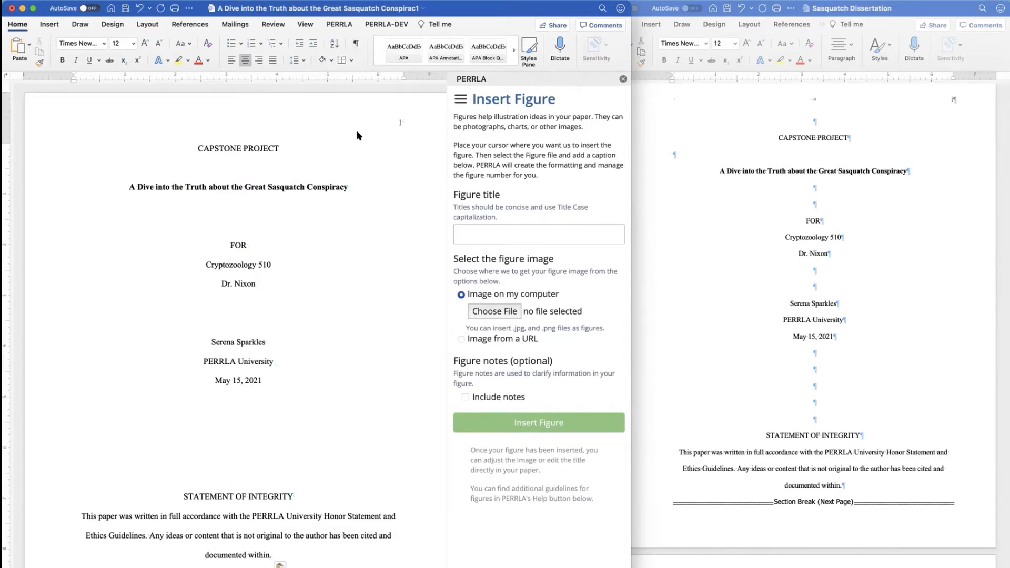
# Inspect the page 2 header, then return to the body with formatting marks shown.
pyautogui.doubleClick(310, 123)
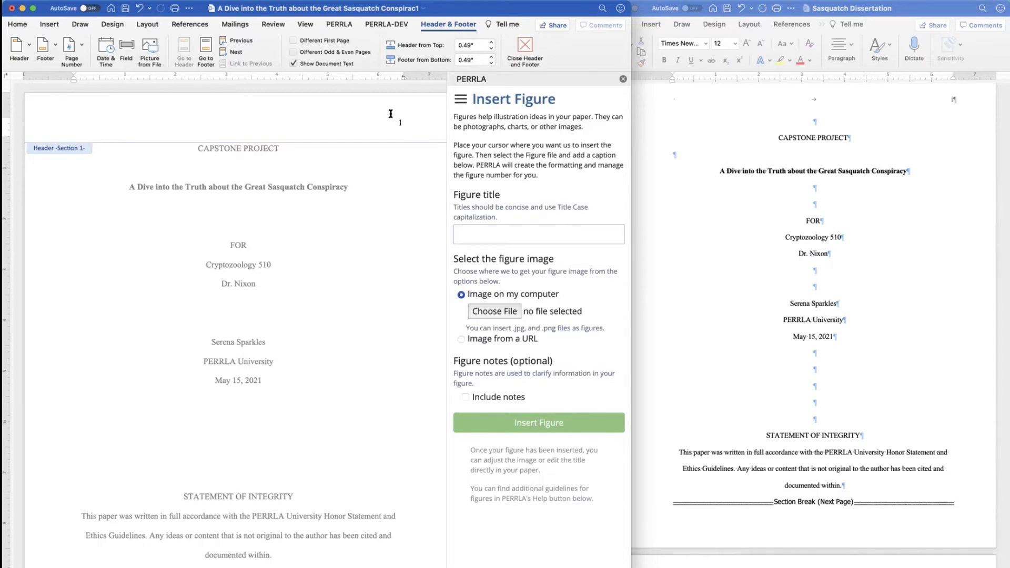
pyautogui.scroll(-10, 391, 114)
pyautogui.click(394, 275)
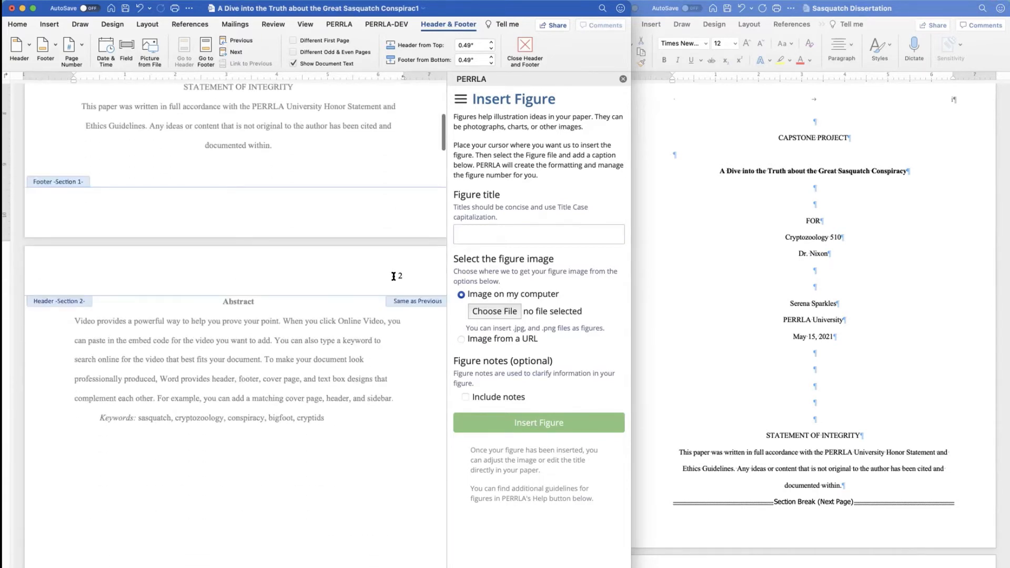
pyautogui.scroll(-2, 394, 276)
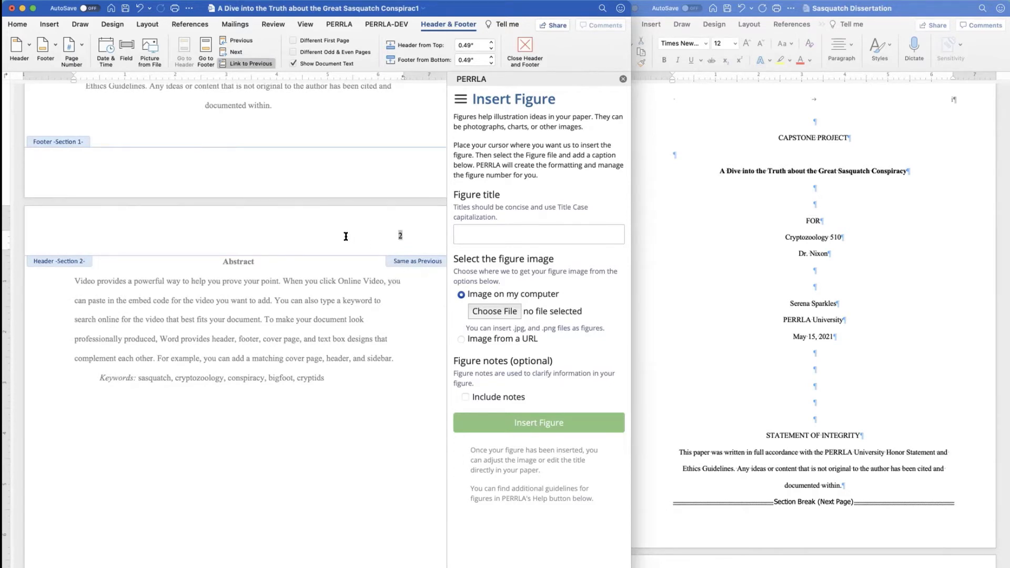
pyautogui.scroll(10, 345, 237)
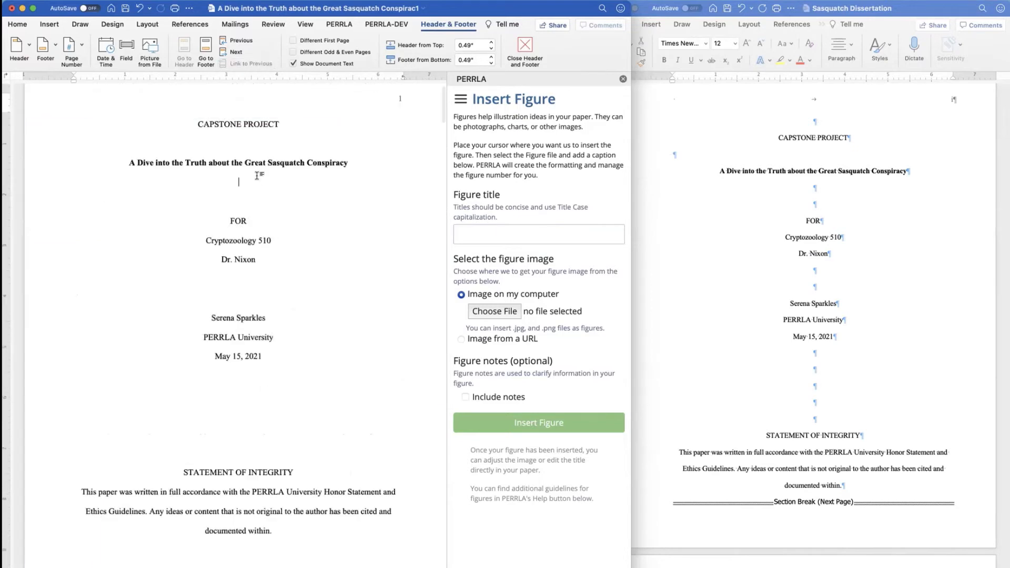
pyautogui.doubleClick(270, 168)
pyautogui.click(356, 43)
# Turn off Link to Previous for the Section 2 (Abstract) header.
pyautogui.scroll(-5, 311, 400)
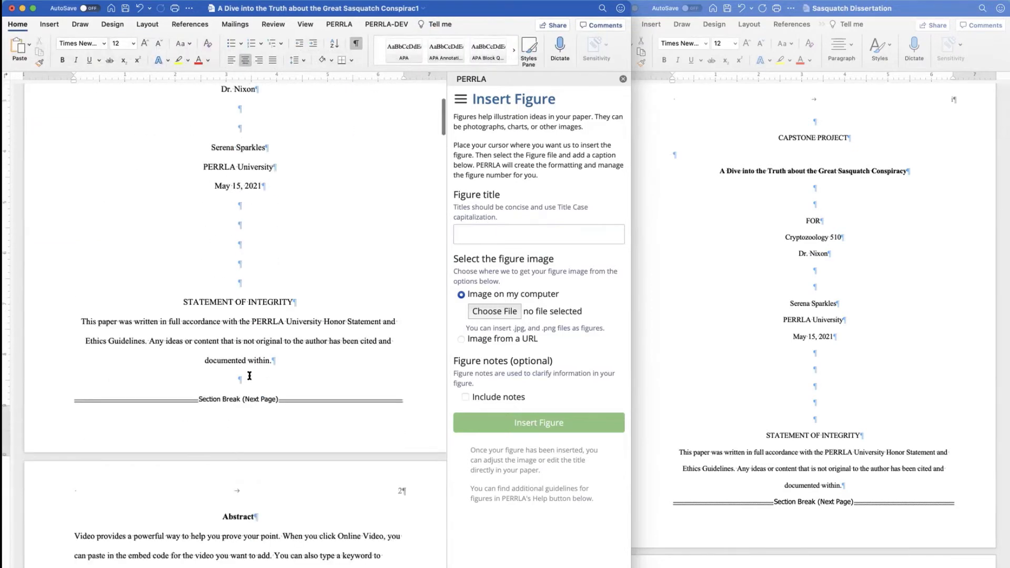
pyautogui.scroll(-3, 288, 448)
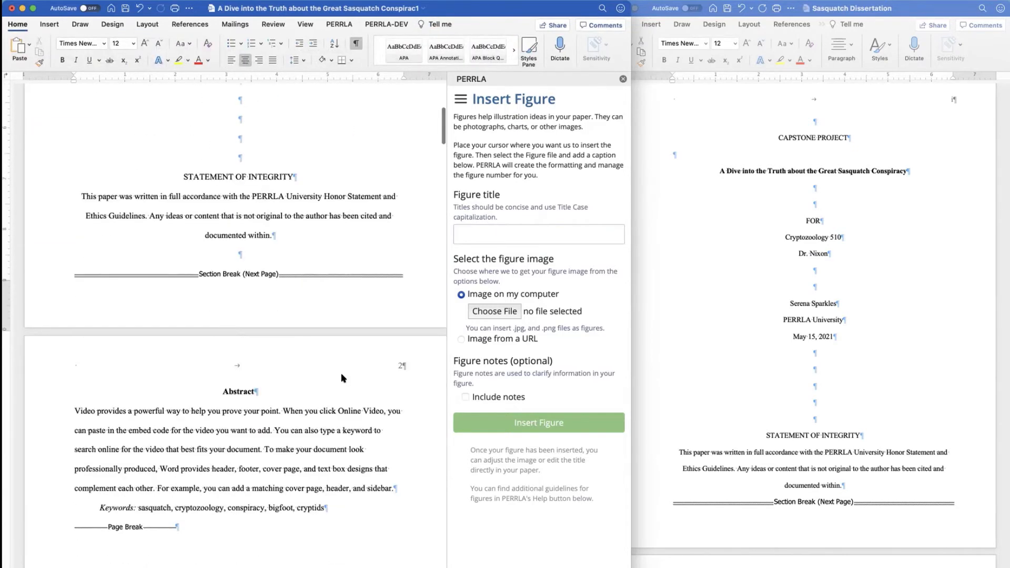
pyautogui.doubleClick(326, 371)
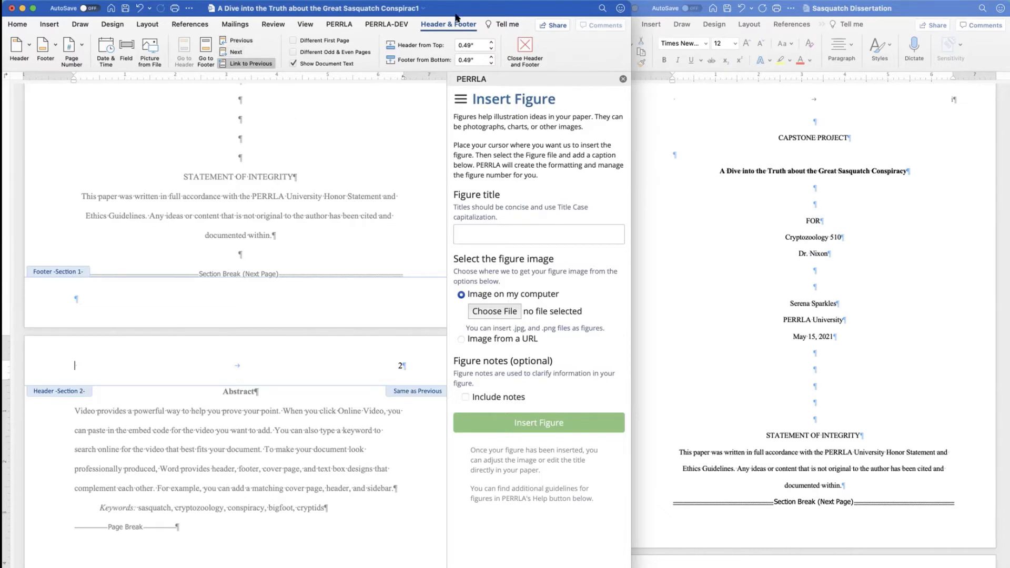
pyautogui.click(236, 63)
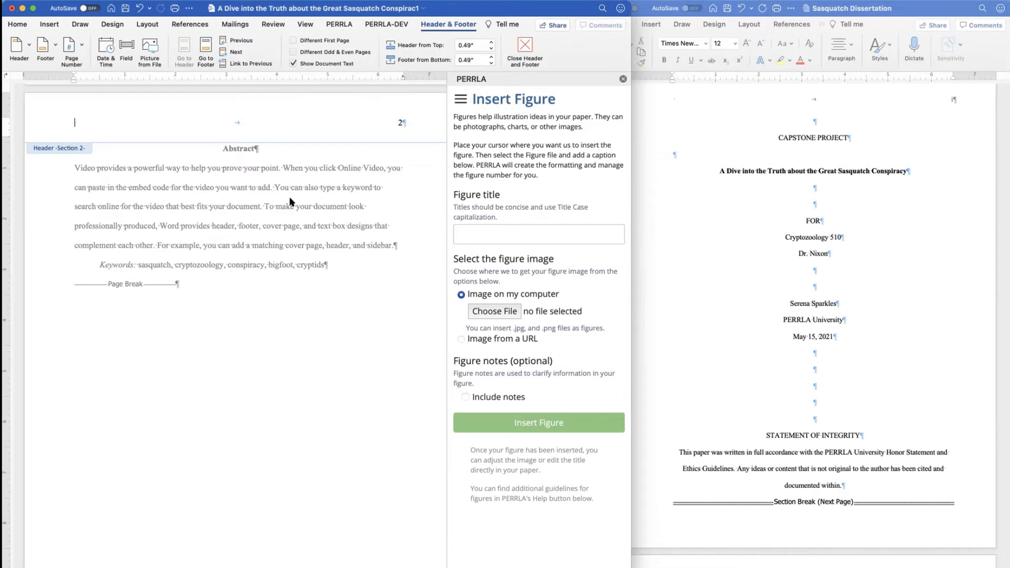
# Unlink the Section 4 header from Section 3.
pyautogui.scroll(-8, 290, 202)
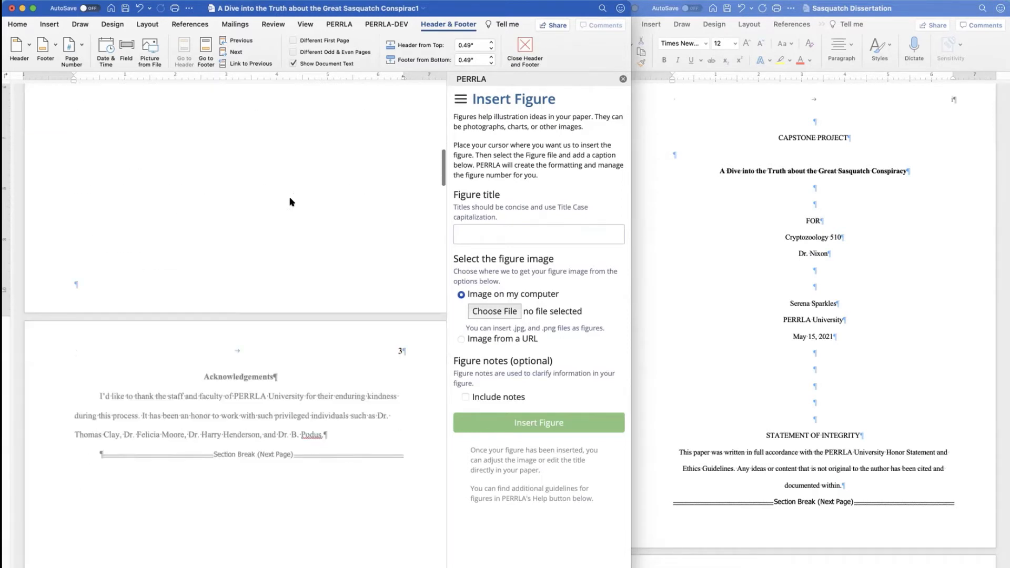
pyautogui.click(330, 307)
pyautogui.scroll(-10, 330, 308)
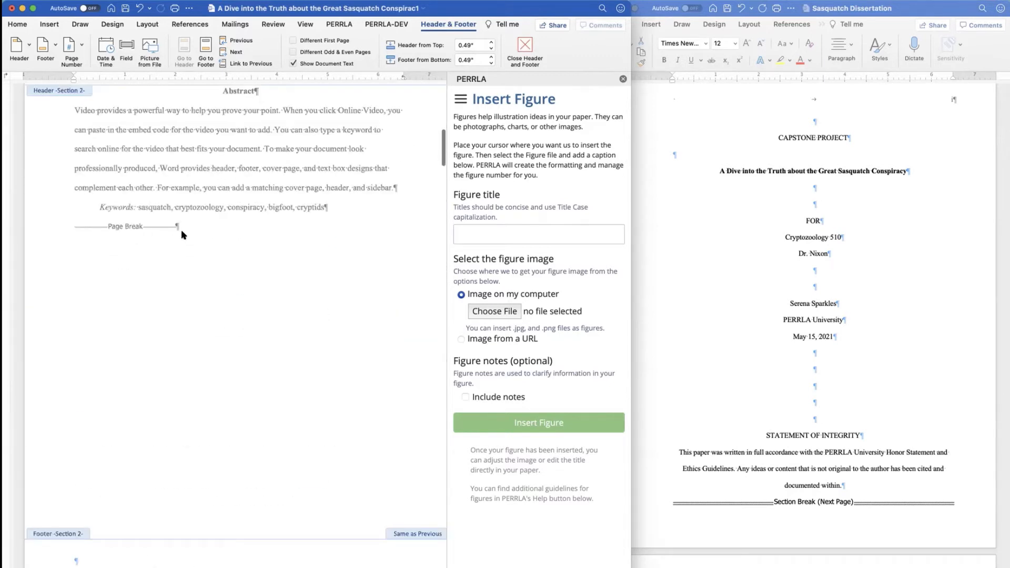
pyautogui.scroll(9, 182, 234)
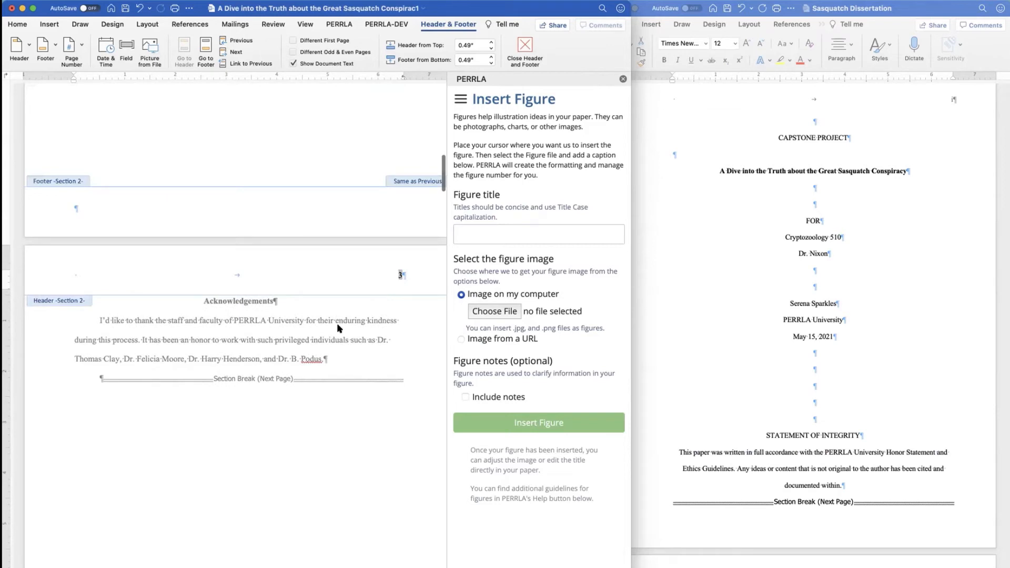
pyautogui.scroll(-8, 415, 299)
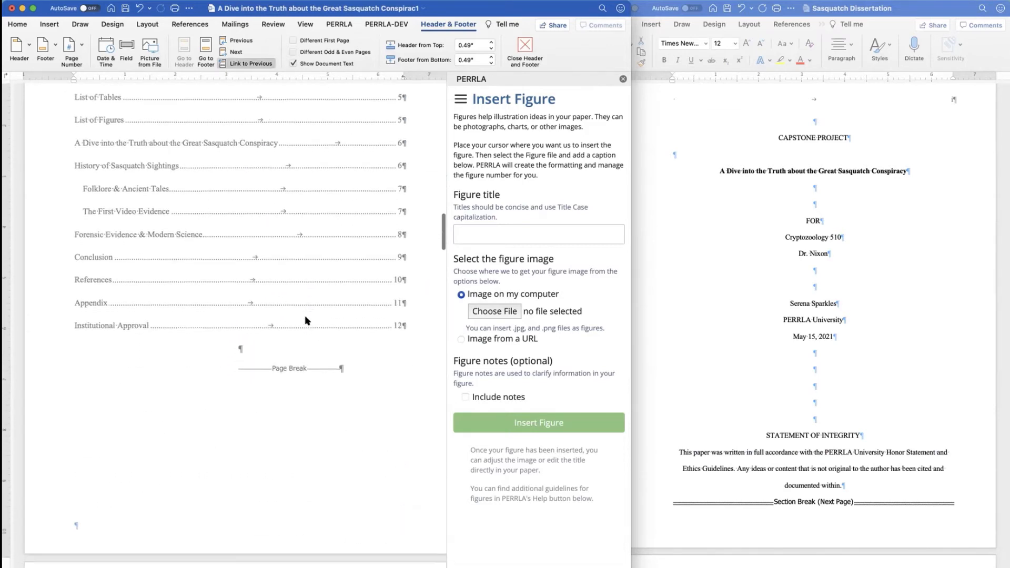
pyautogui.scroll(8, 305, 319)
pyautogui.scroll(-8, 289, 442)
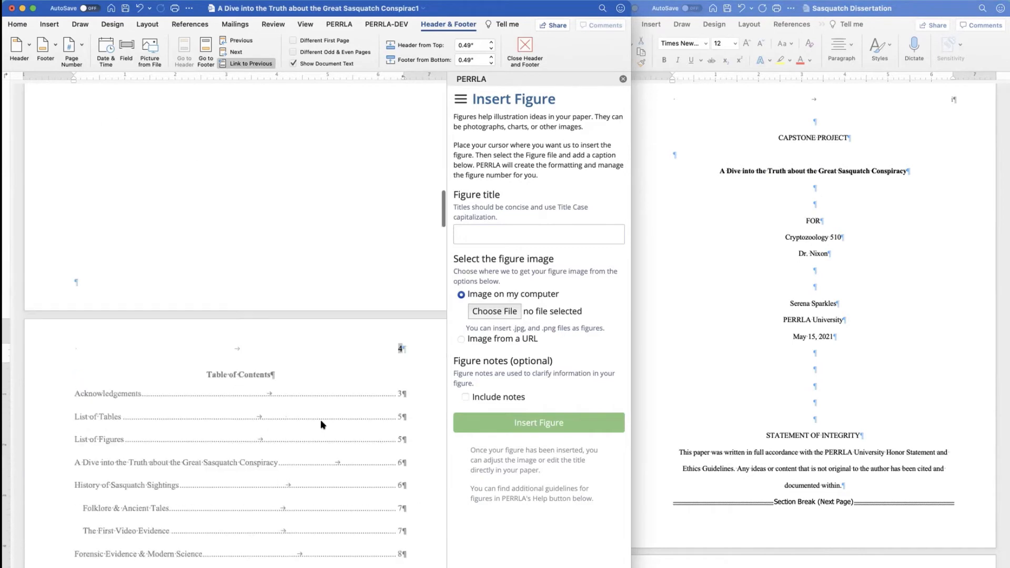
pyautogui.click(230, 51)
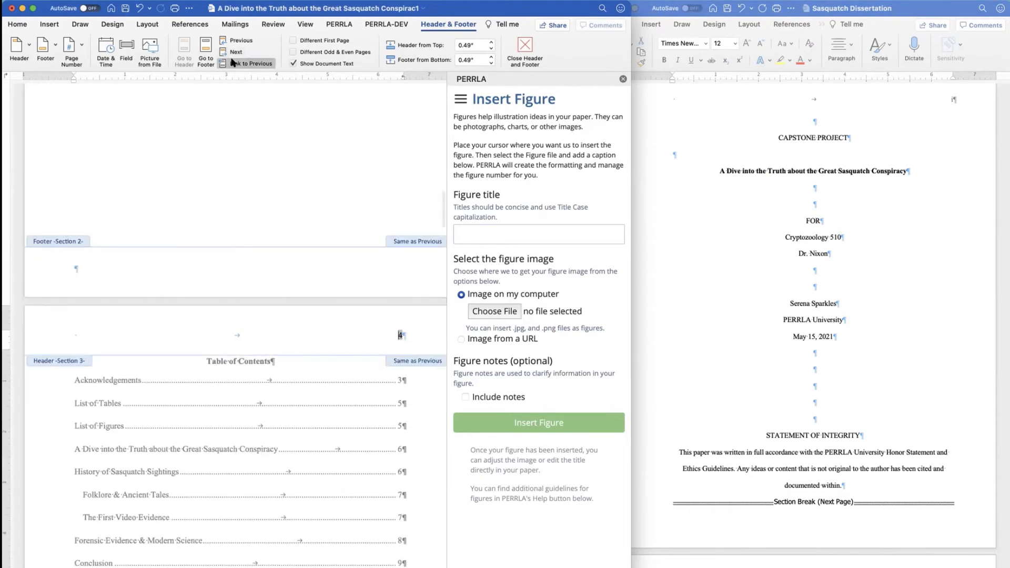
pyautogui.scroll(-3, 370, 360)
pyautogui.scroll(-8, 371, 361)
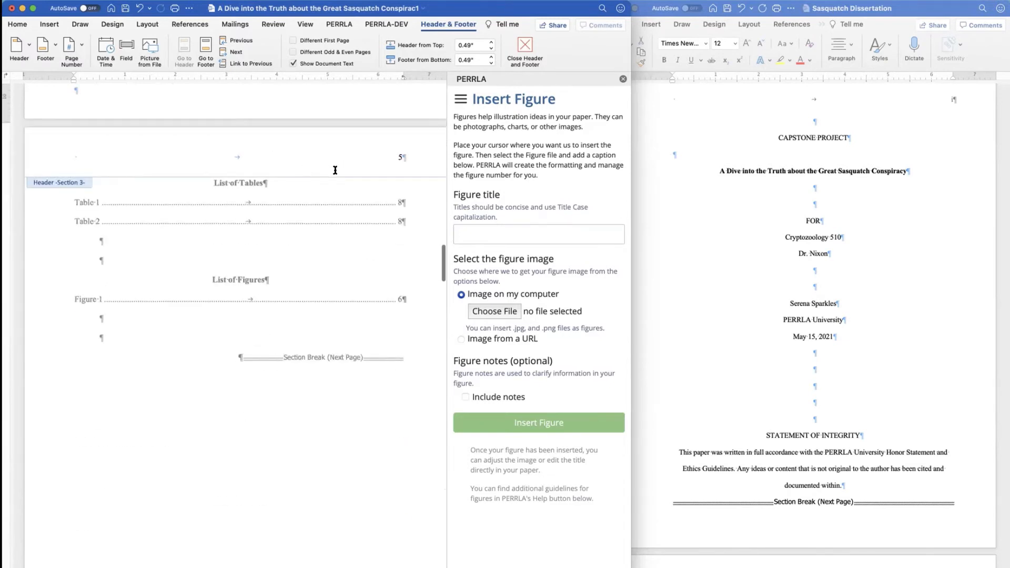
pyautogui.scroll(-8, 334, 168)
pyautogui.doubleClick(400, 344)
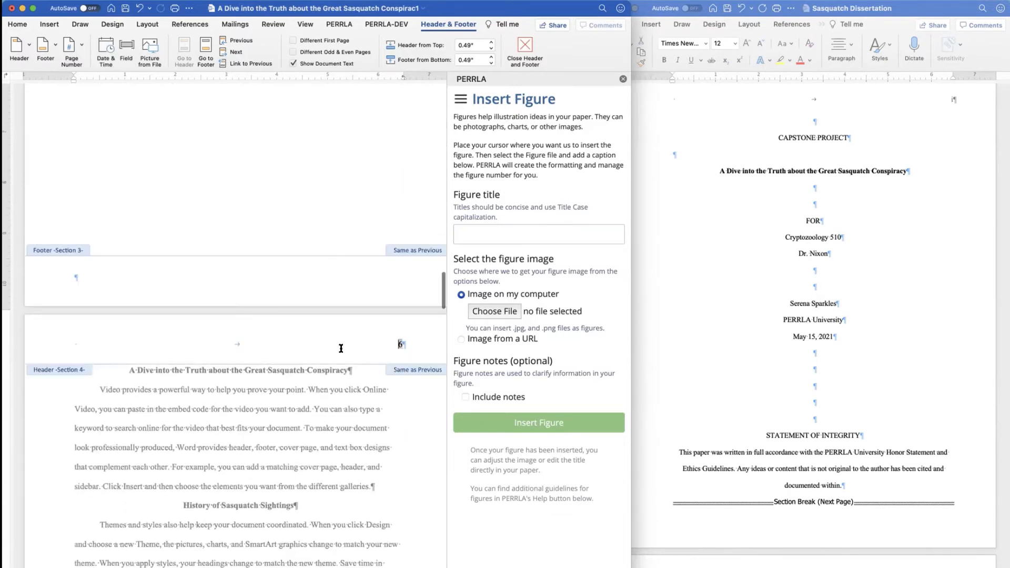
pyautogui.scroll(-1, 369, 237)
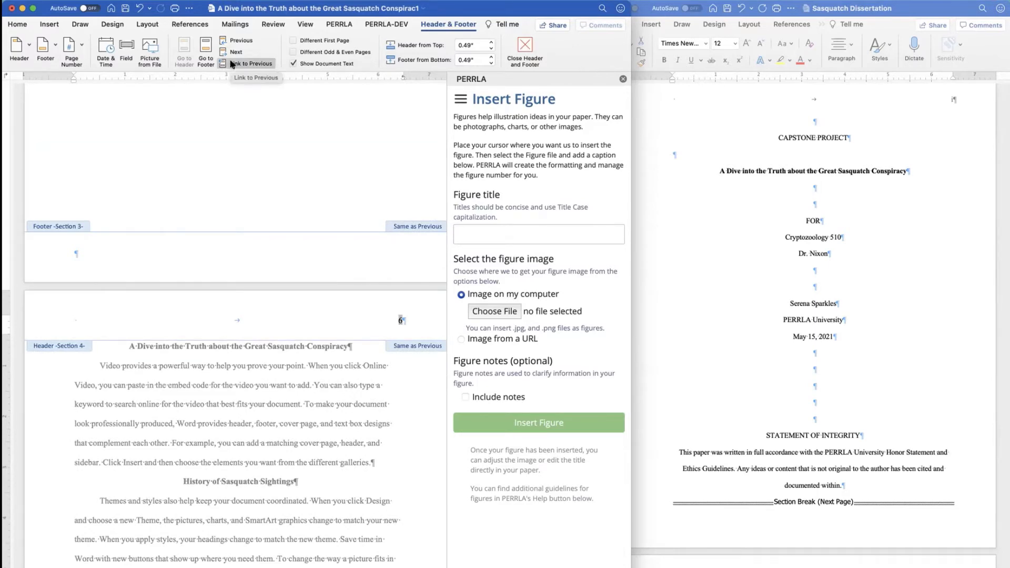
pyautogui.click(232, 64)
pyautogui.scroll(-4, 258, 89)
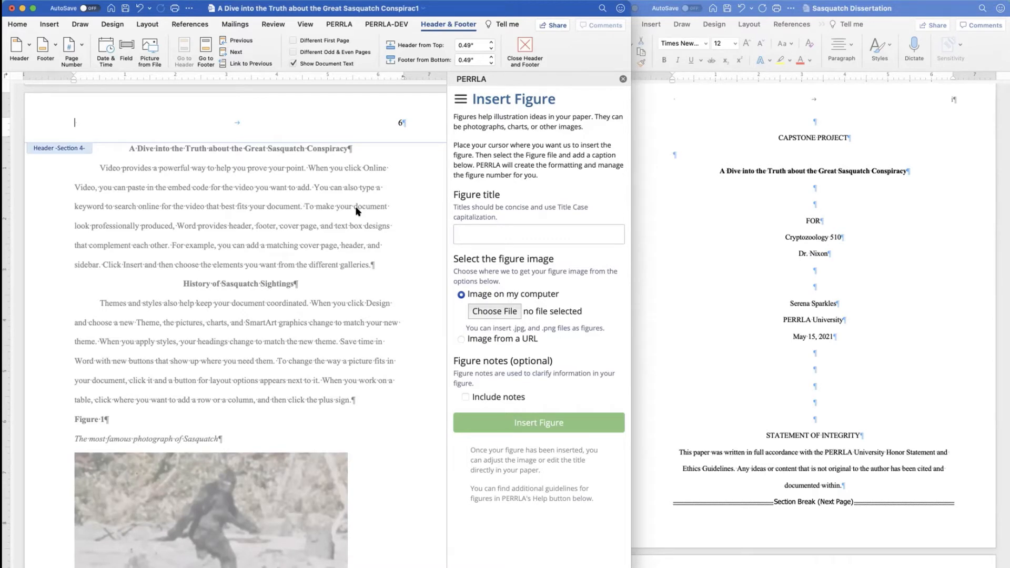
pyautogui.scroll(3, 356, 210)
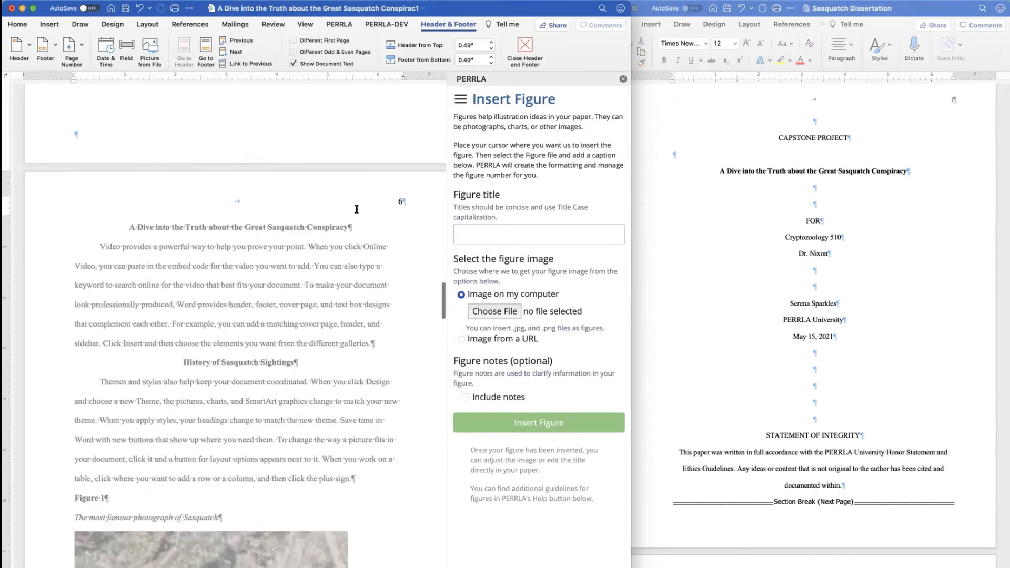
pyautogui.scroll(15, 357, 209)
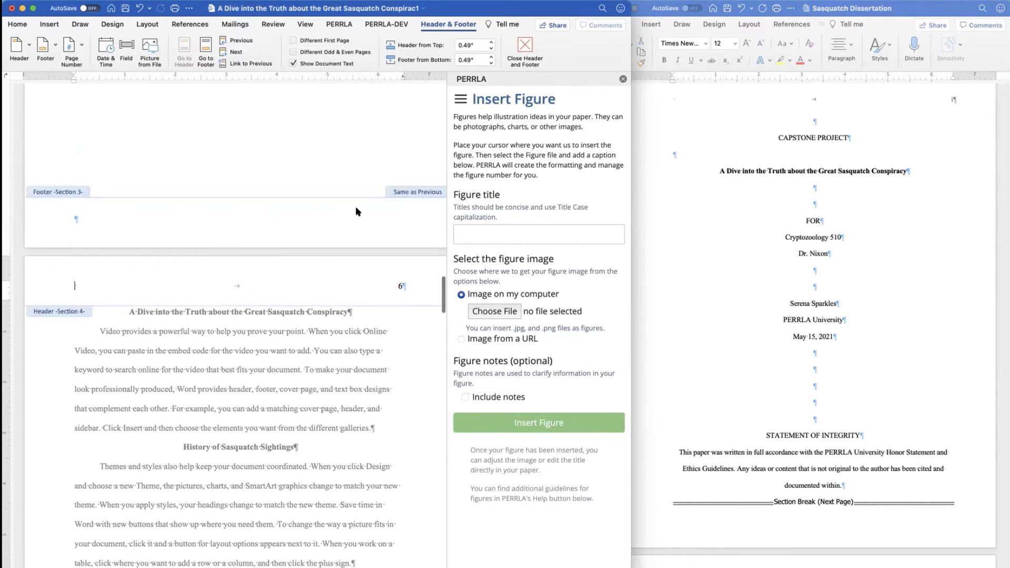
pyautogui.scroll(10, 357, 211)
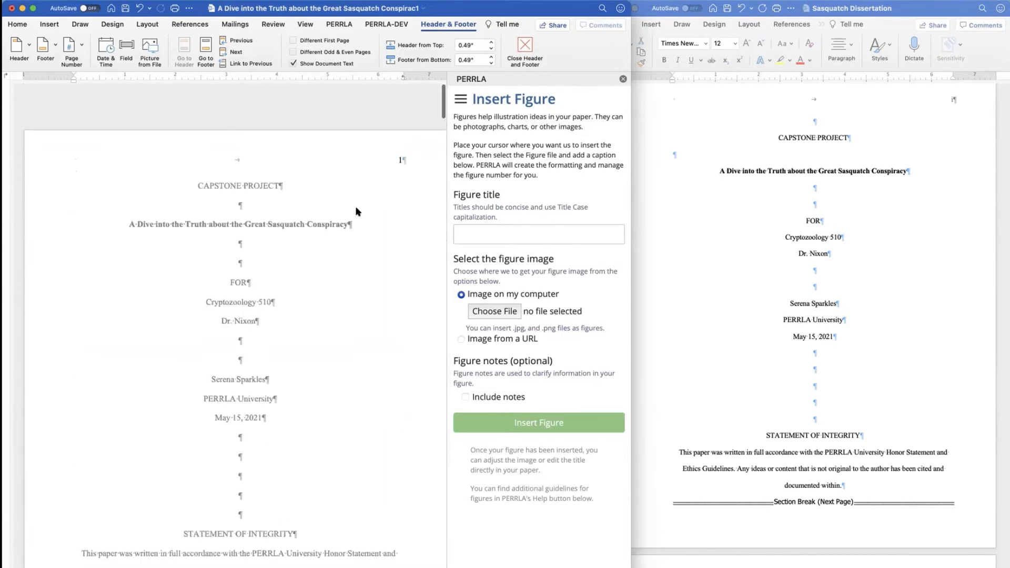
# Set Section 1's page number format to lowercase roman numerals (i, ii, iii).
pyautogui.click(380, 122)
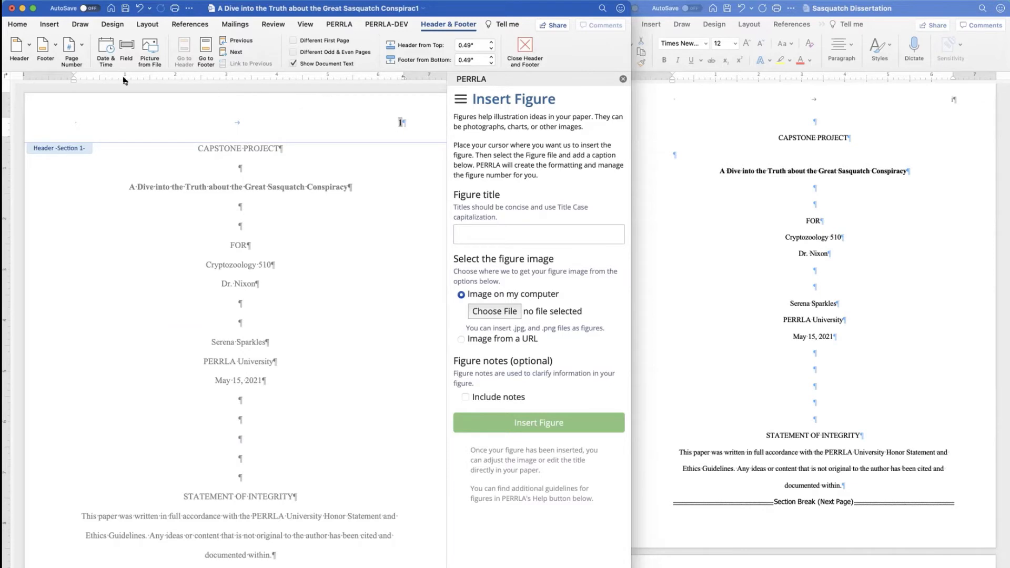
pyautogui.click(83, 47)
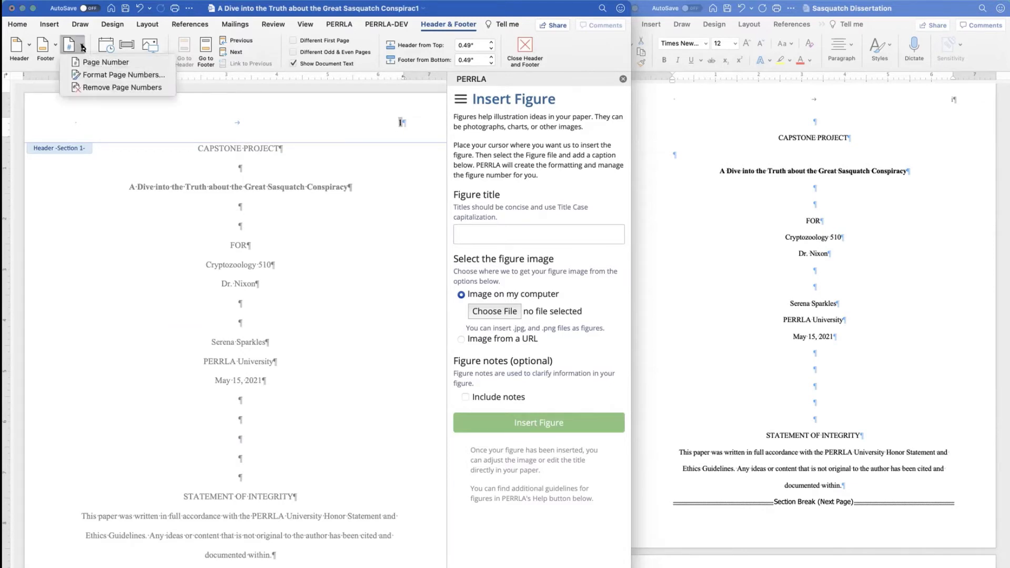
pyautogui.click(91, 73)
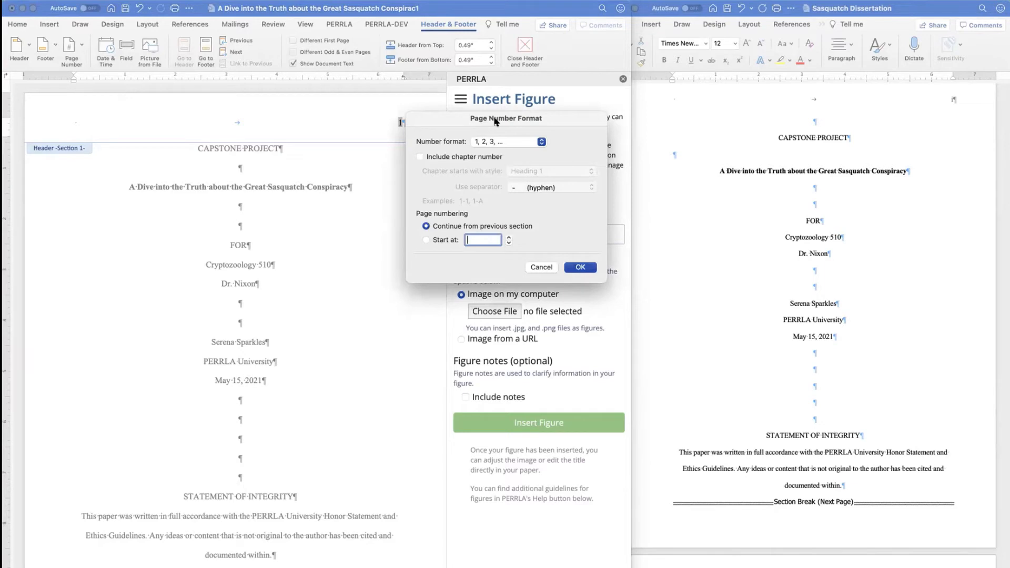
pyautogui.click(479, 144)
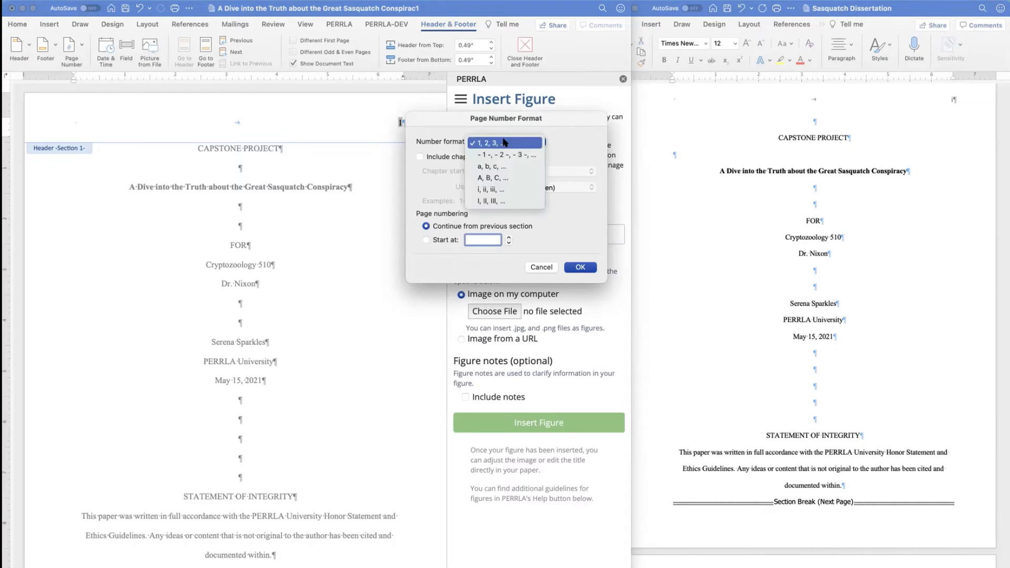
pyautogui.click(514, 193)
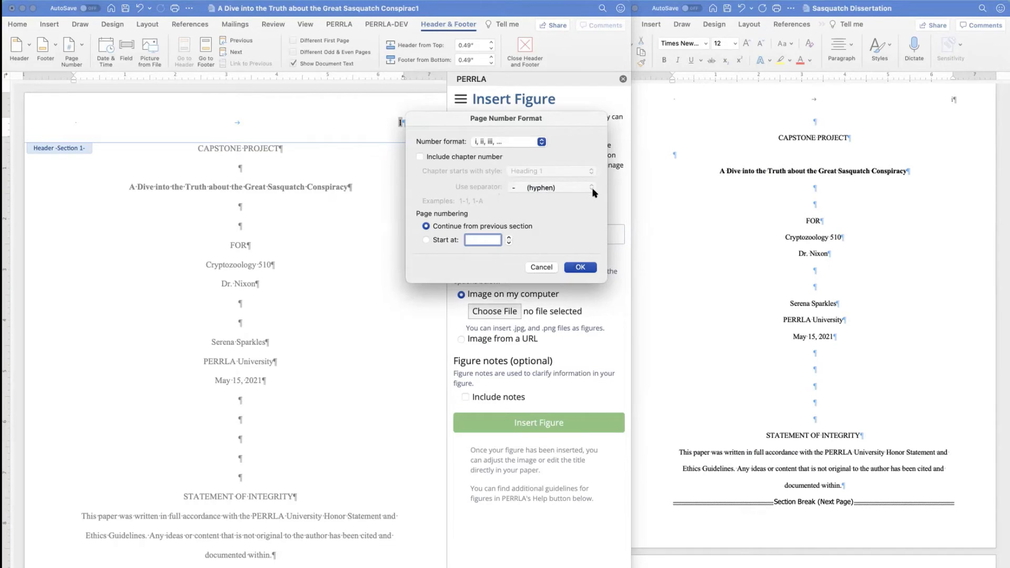
pyautogui.click(580, 267)
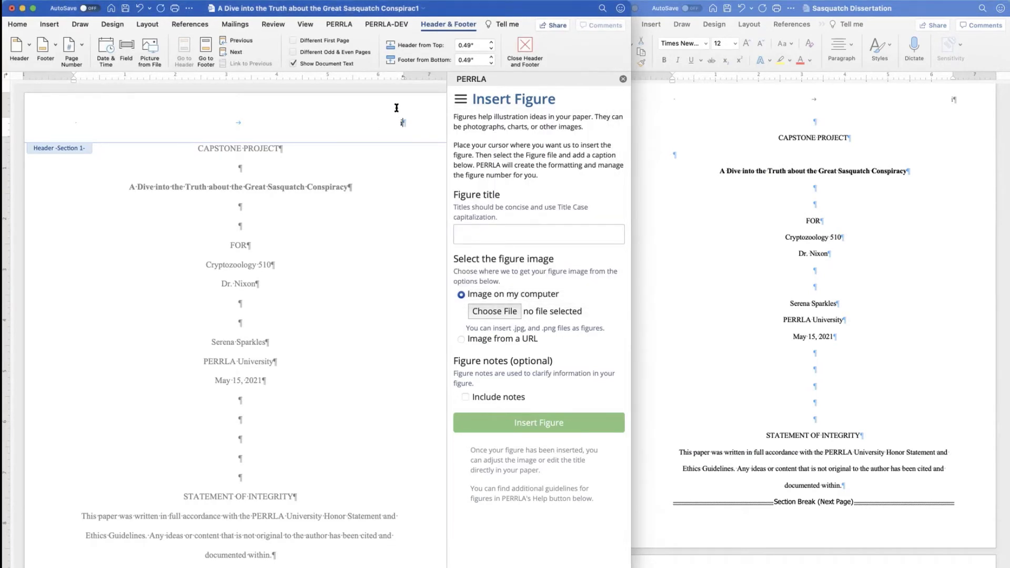
pyautogui.scroll(-10, 389, 158)
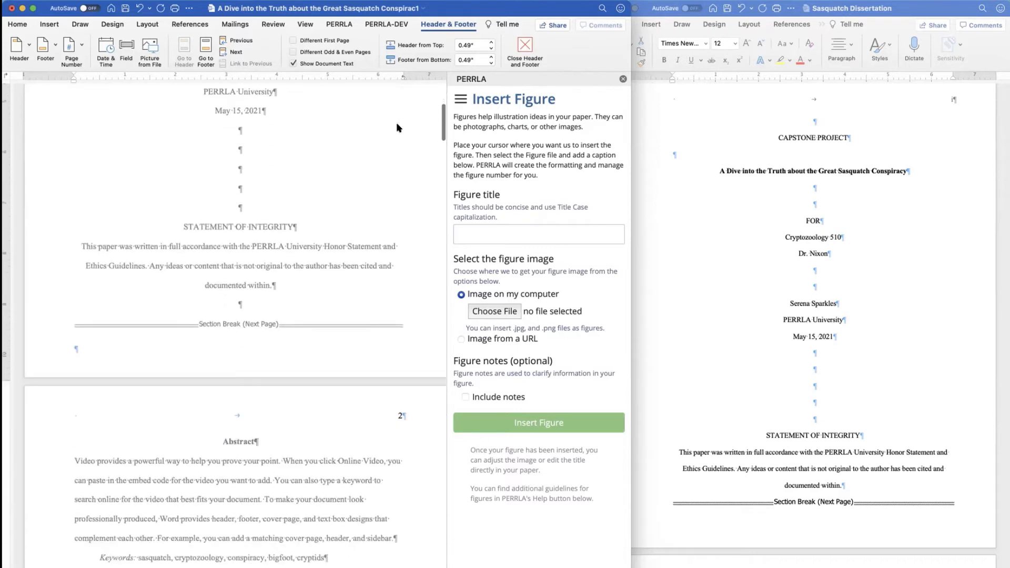
# Format Section 2 page numbers as lowercase roman numerals, giving Abstract ii and Acknowledgements iii.
pyautogui.click(400, 204)
pyautogui.scroll(1, 267, 207)
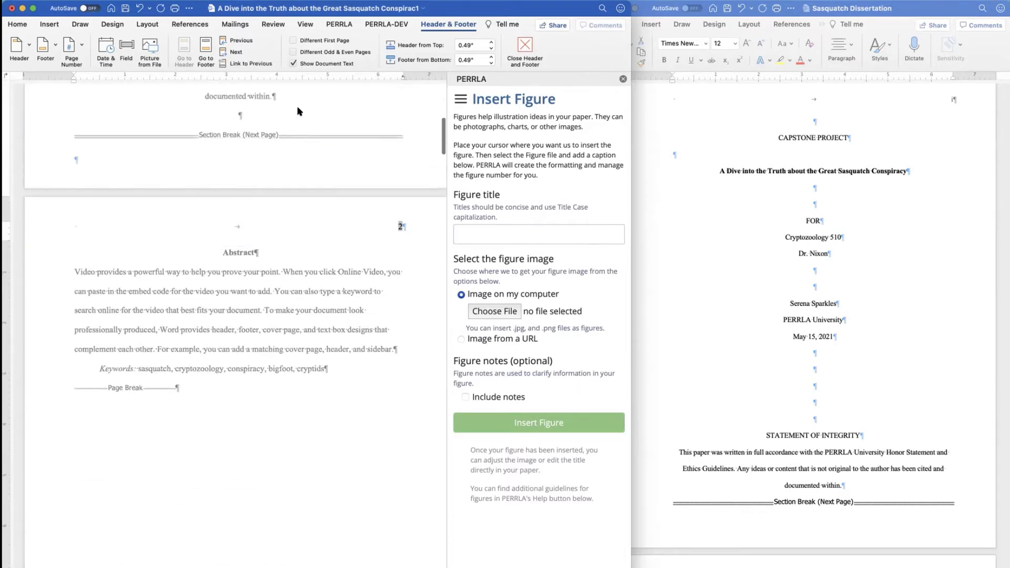
pyautogui.click(83, 52)
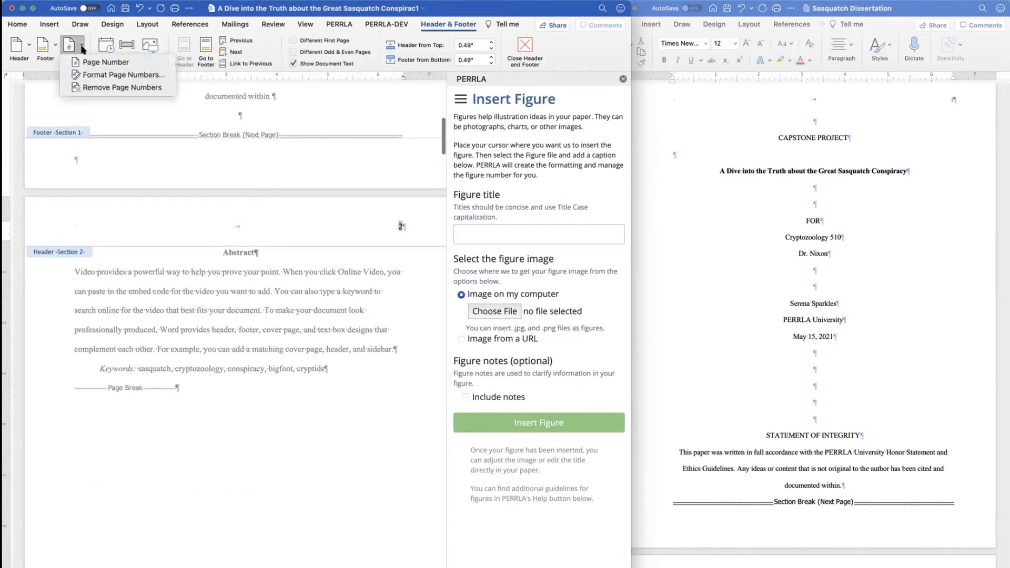
pyautogui.click(90, 72)
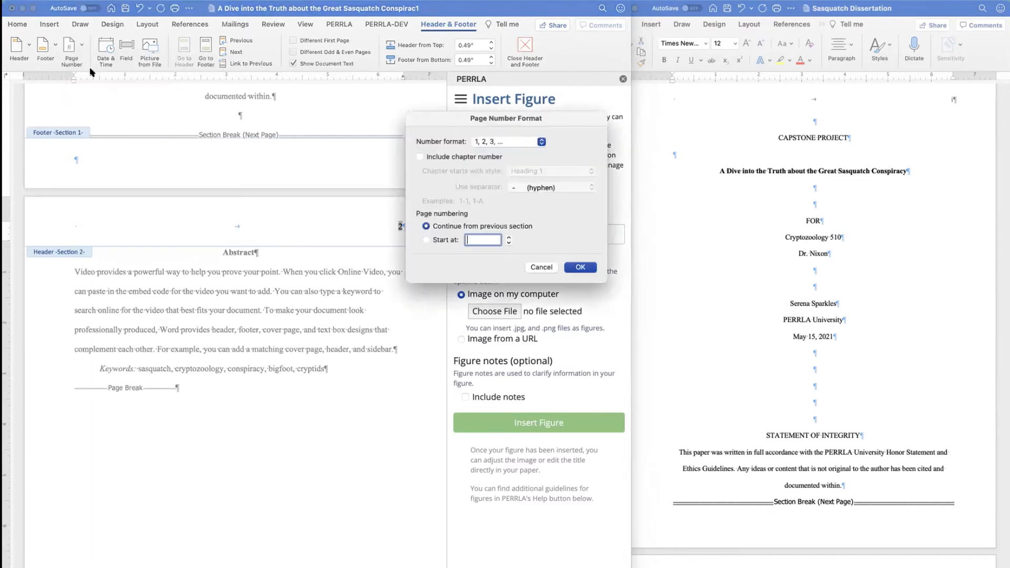
pyautogui.click(533, 143)
pyautogui.click(530, 189)
pyautogui.click(581, 267)
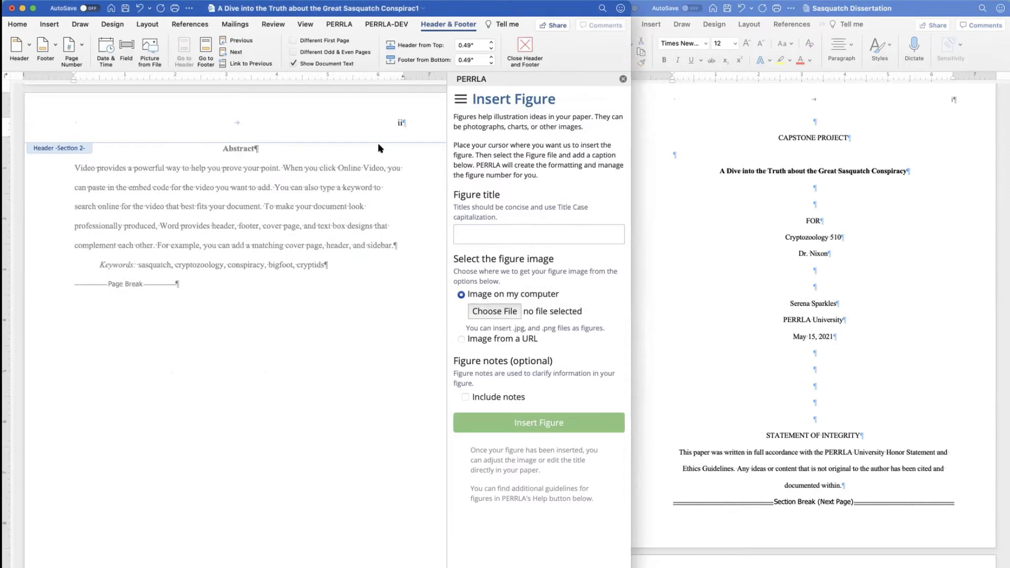
pyautogui.scroll(-10, 378, 151)
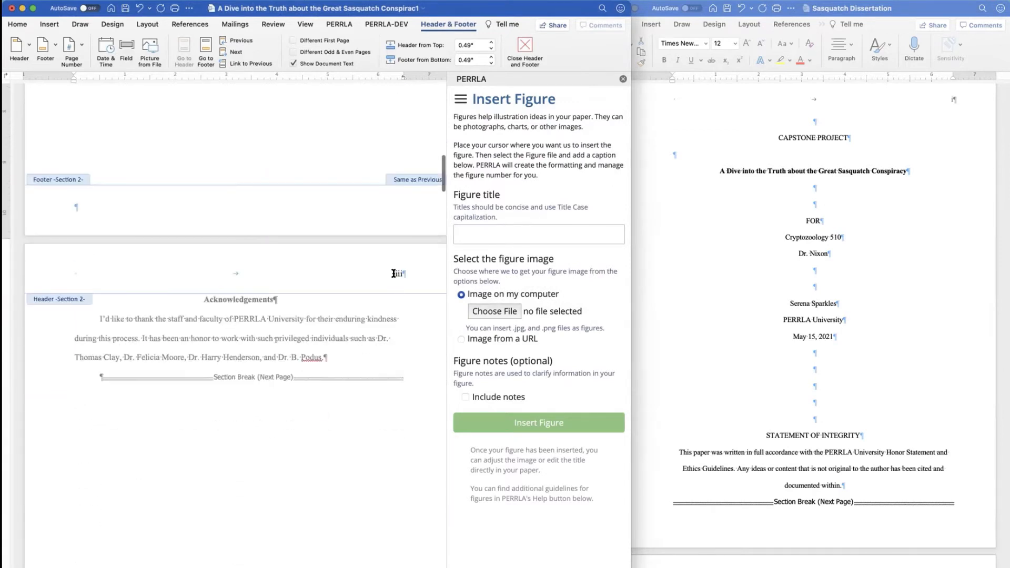
pyautogui.scroll(5, 105, 108)
pyautogui.scroll(-5, 105, 108)
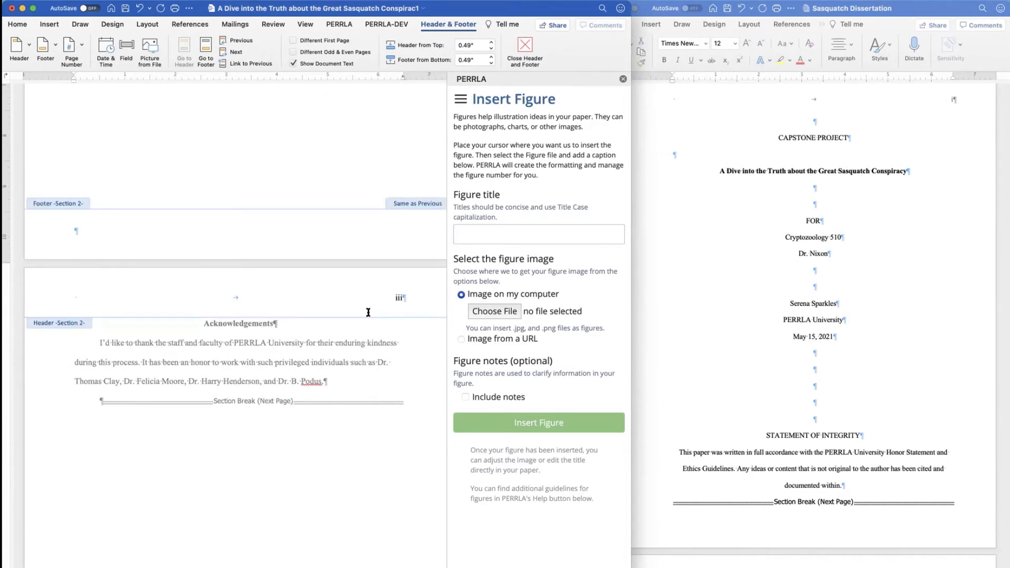
pyautogui.scroll(-3, 368, 312)
pyautogui.scroll(3, 396, 260)
pyautogui.scroll(-10, 397, 260)
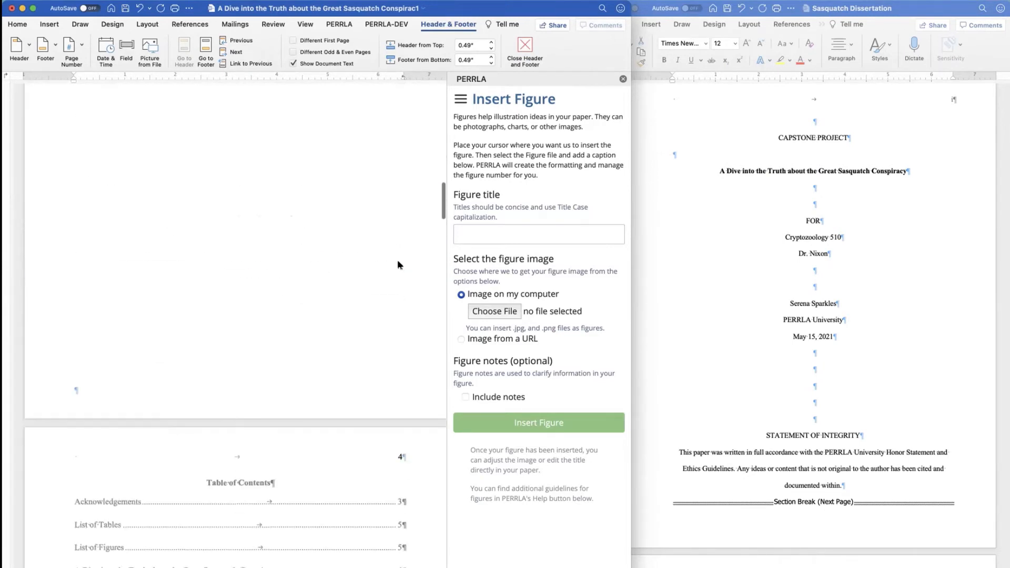
# Number the Table of Contents section in lowercase roman numerals, starting it at iv.
pyautogui.doubleClick(399, 263)
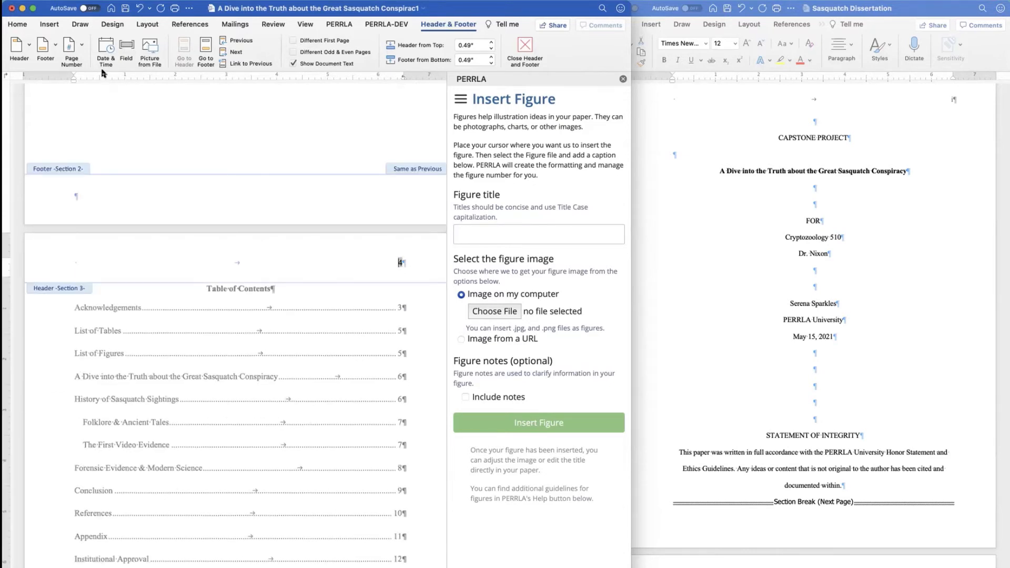
pyautogui.click(81, 47)
pyautogui.click(97, 72)
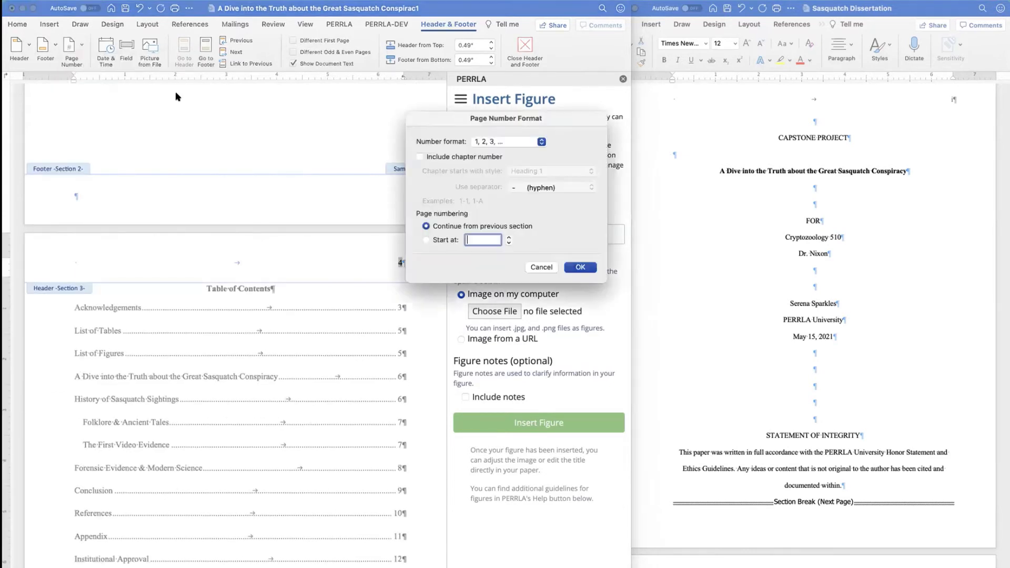
pyautogui.click(507, 141)
pyautogui.click(499, 187)
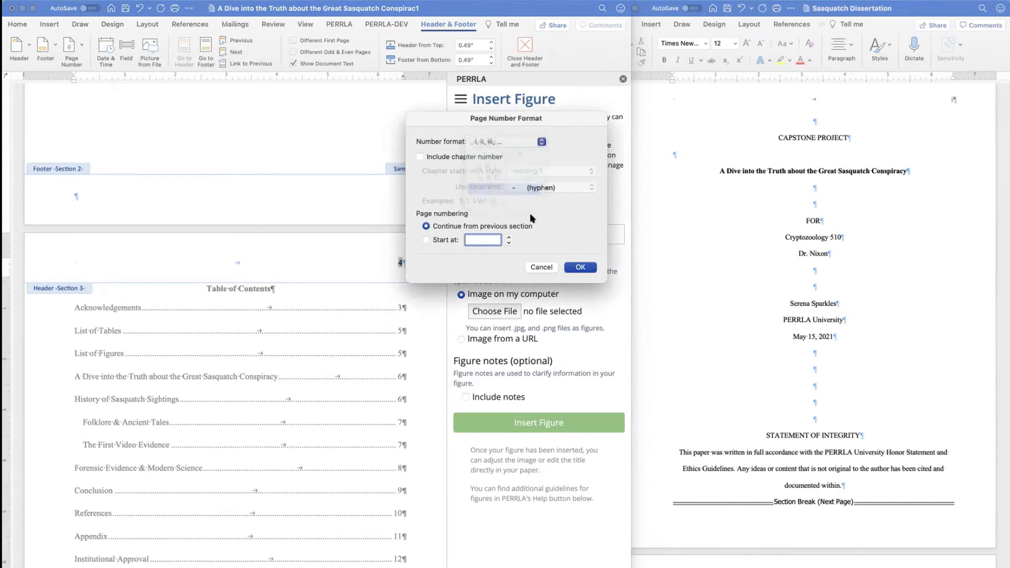
pyautogui.click(579, 267)
pyautogui.scroll(-10, 338, 189)
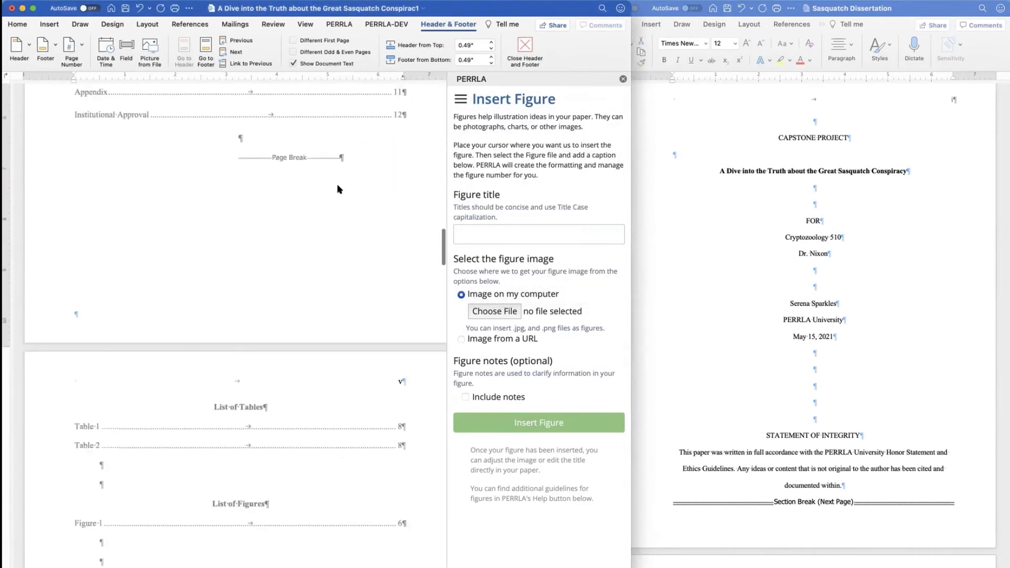
pyautogui.scroll(-3, 366, 274)
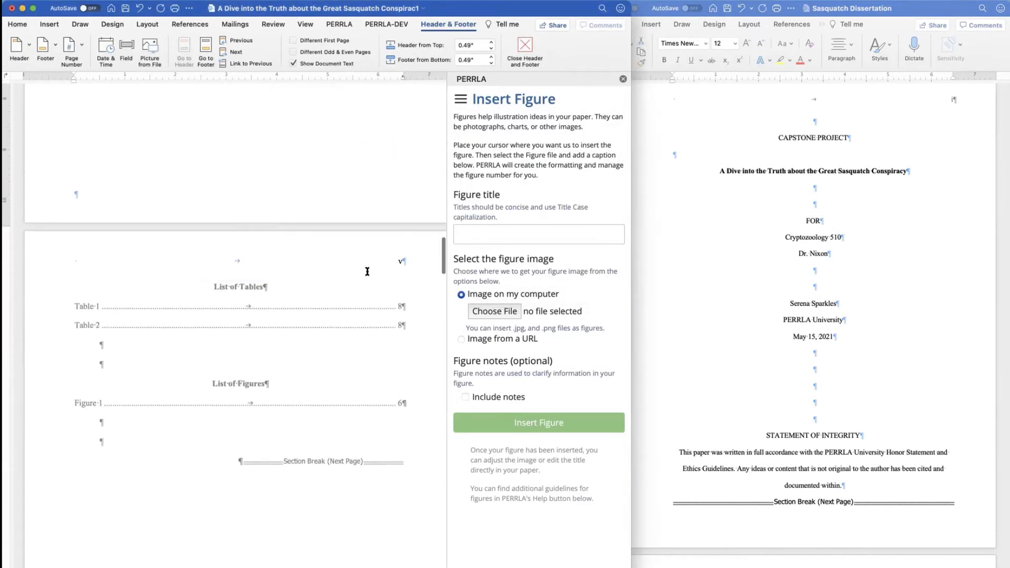
pyautogui.scroll(-8, 367, 273)
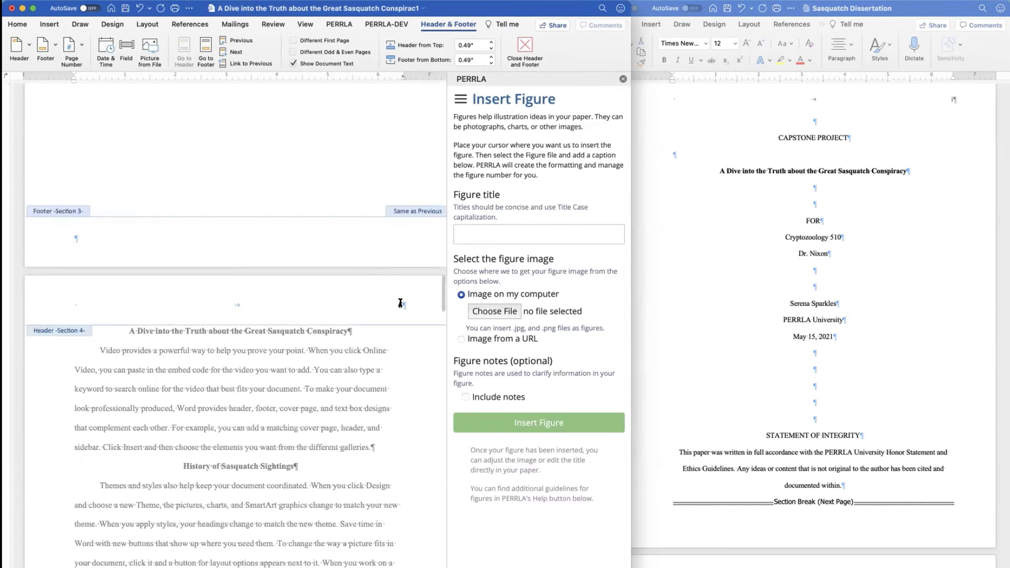
# Close header editing, hide formatting marks, and bring up PERRLA's feature menu.
pyautogui.doubleClick(344, 173)
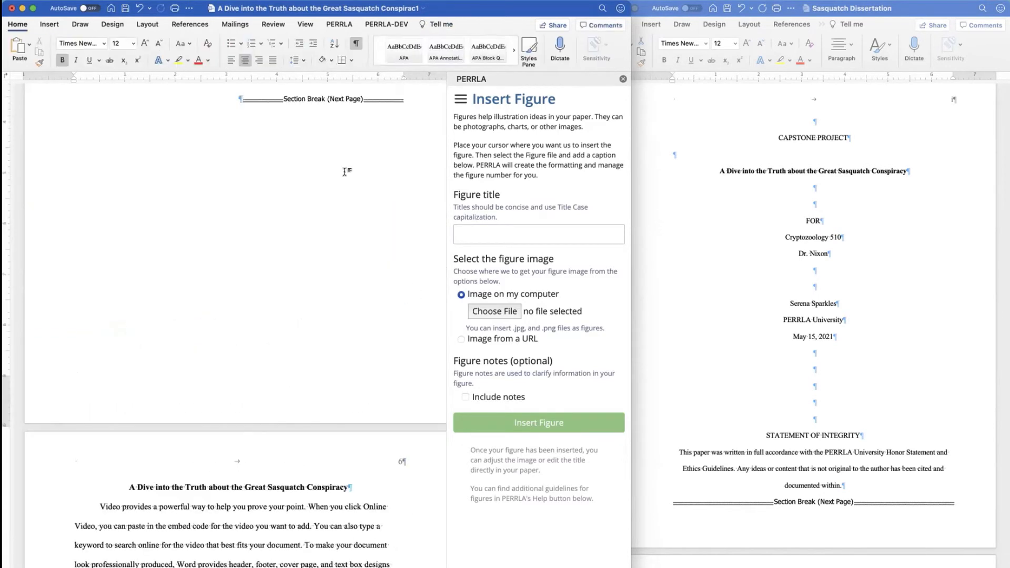
pyautogui.click(352, 45)
pyautogui.scroll(15, 342, 147)
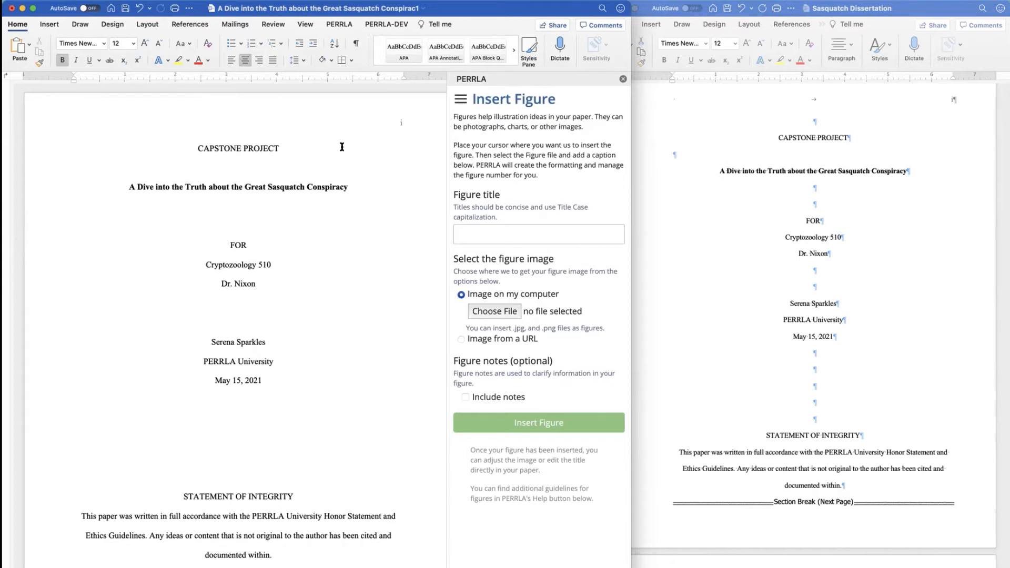
pyautogui.scroll(-20, 342, 146)
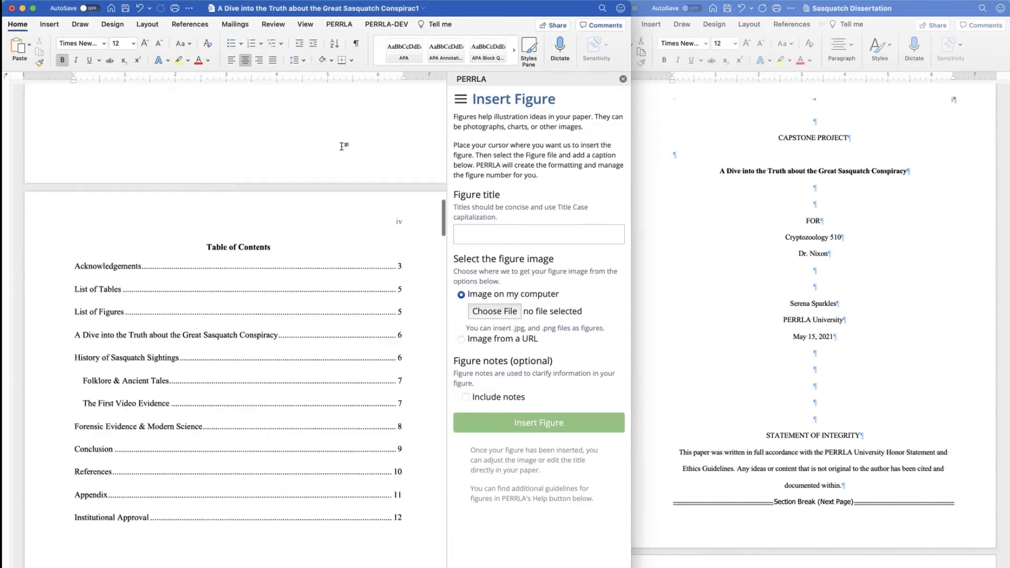
pyautogui.scroll(-20, 342, 147)
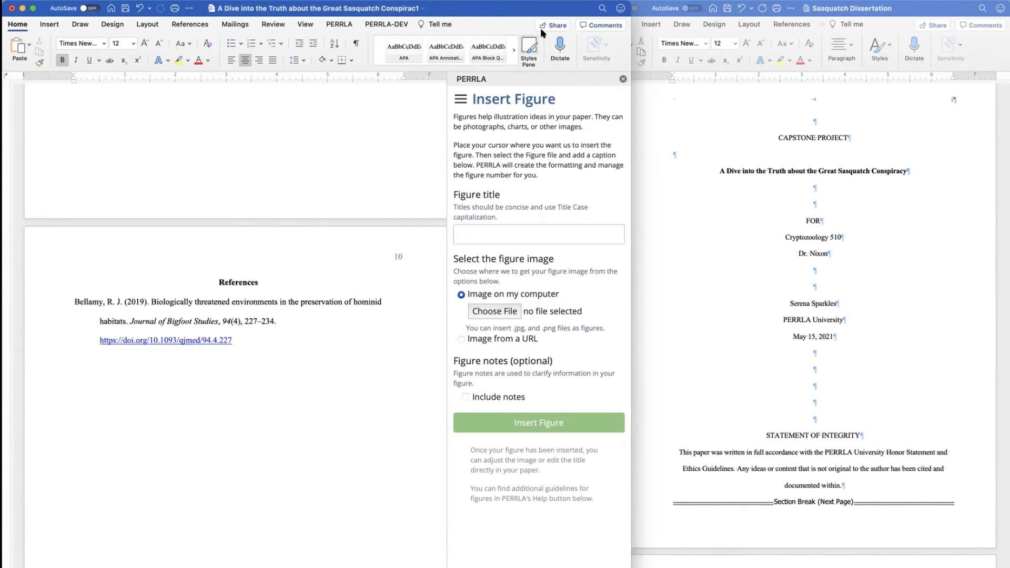
pyautogui.click(459, 101)
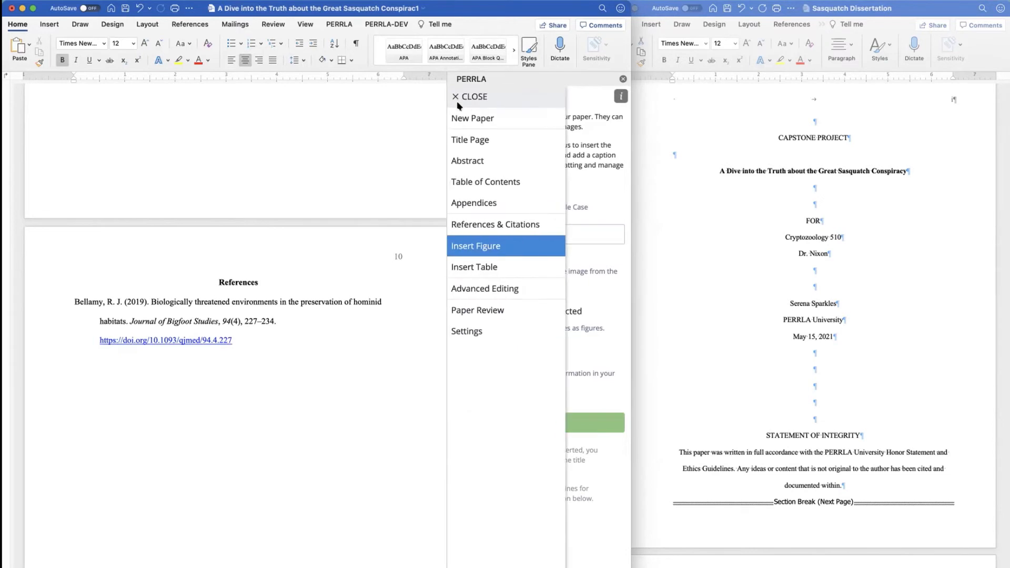
# Add the second Bellamy 2019 reference from PERRLA's reference library.
pyautogui.click(511, 225)
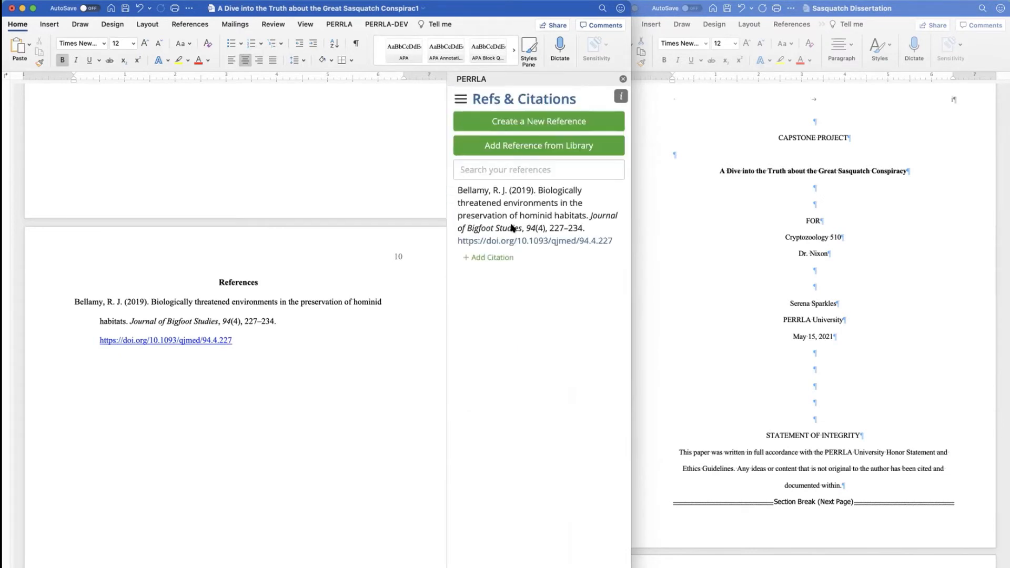
pyautogui.click(527, 151)
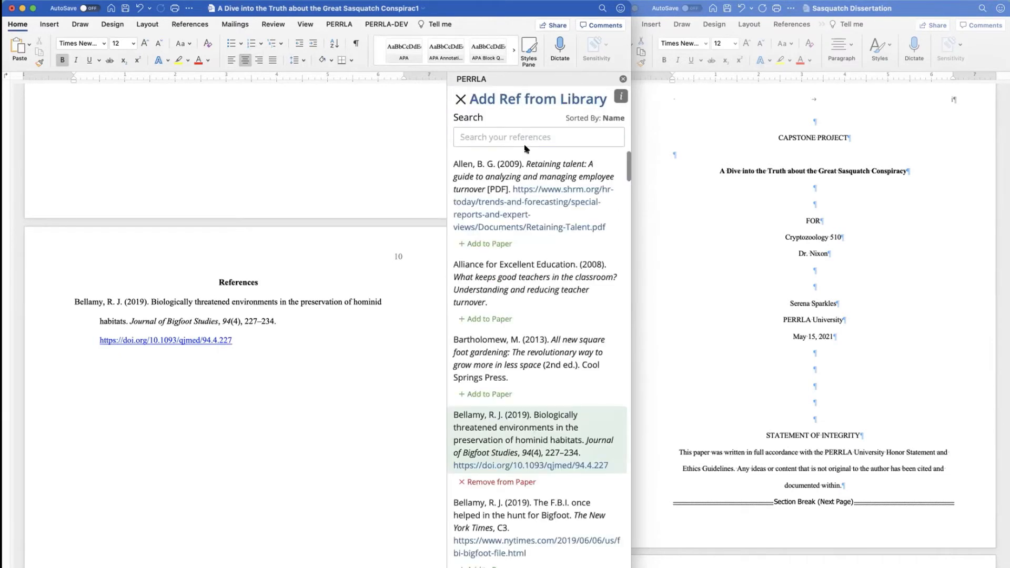
pyautogui.scroll(-2, 519, 313)
pyautogui.scroll(-1, 519, 314)
pyautogui.scroll(-15, 780, 355)
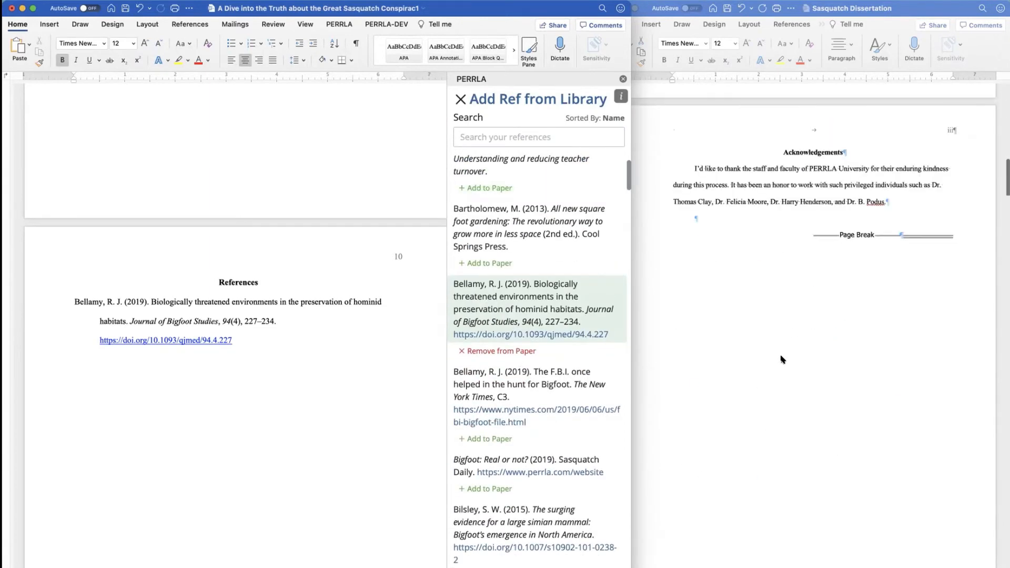
pyautogui.scroll(-15, 781, 358)
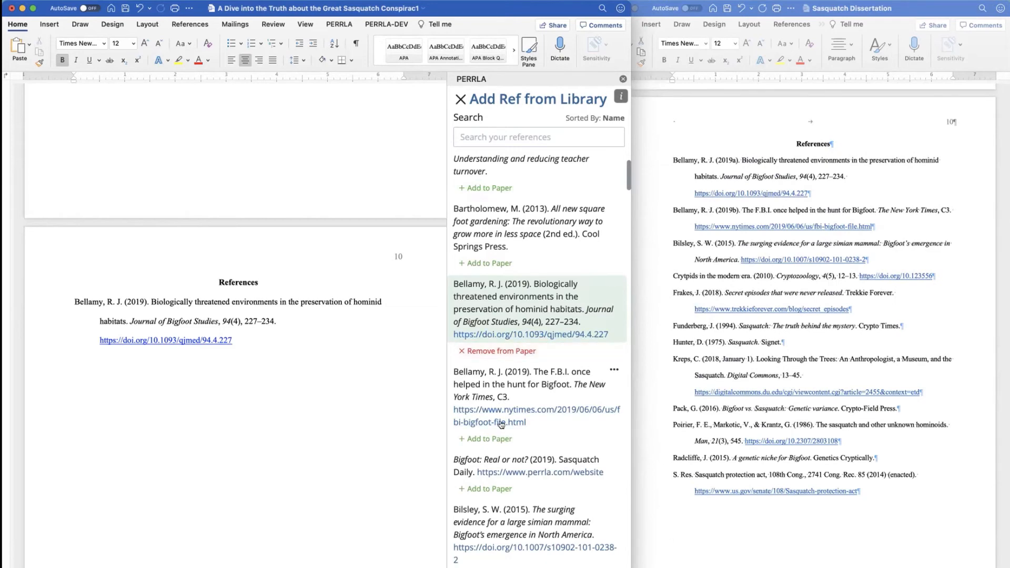
pyautogui.click(503, 440)
# Add Bilsley (2015) and Crytpids in the modern era (2010) to References, then close the library.
pyautogui.scroll(-1, 503, 440)
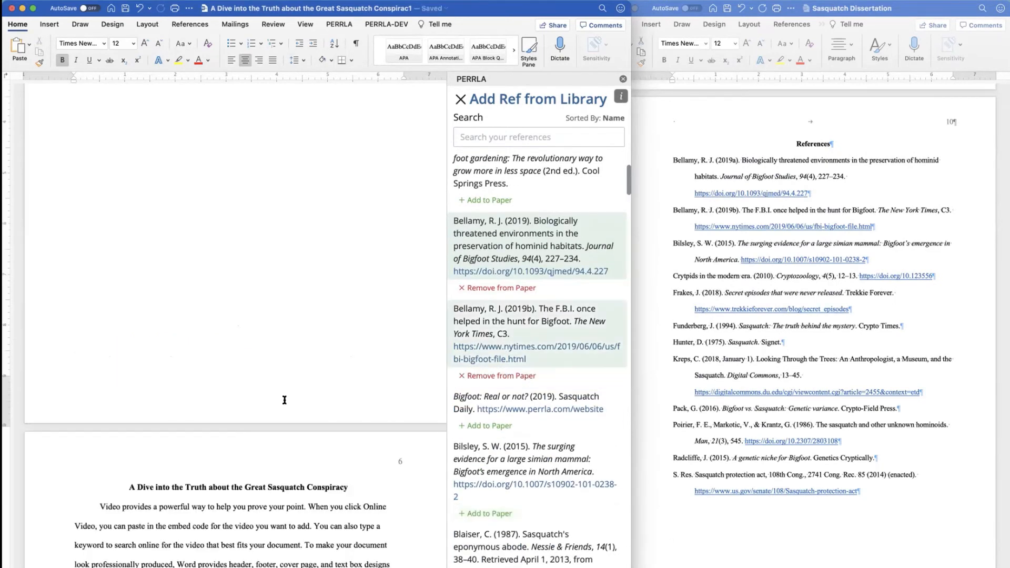
pyautogui.scroll(-20, 284, 400)
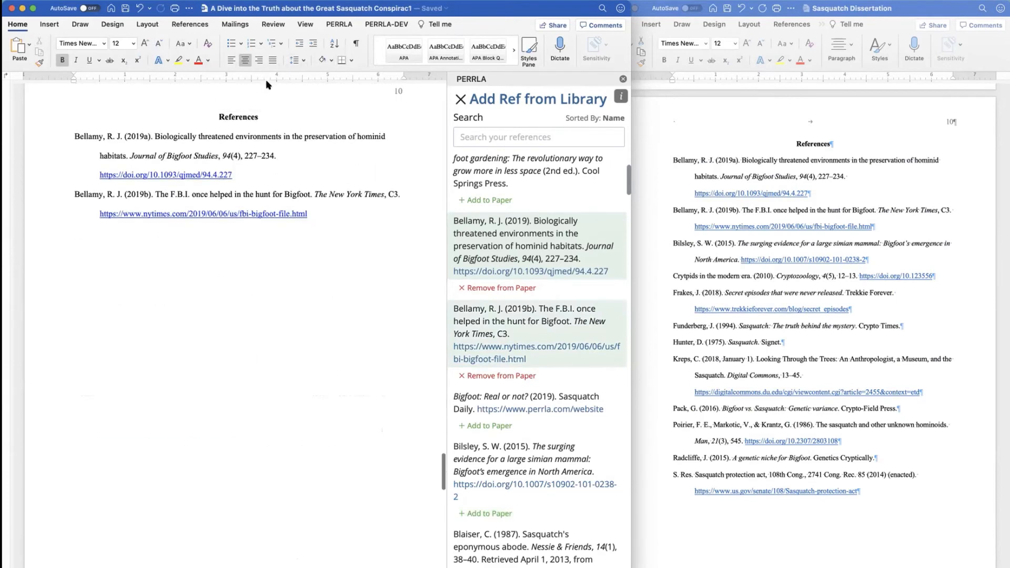
pyautogui.click(268, 111)
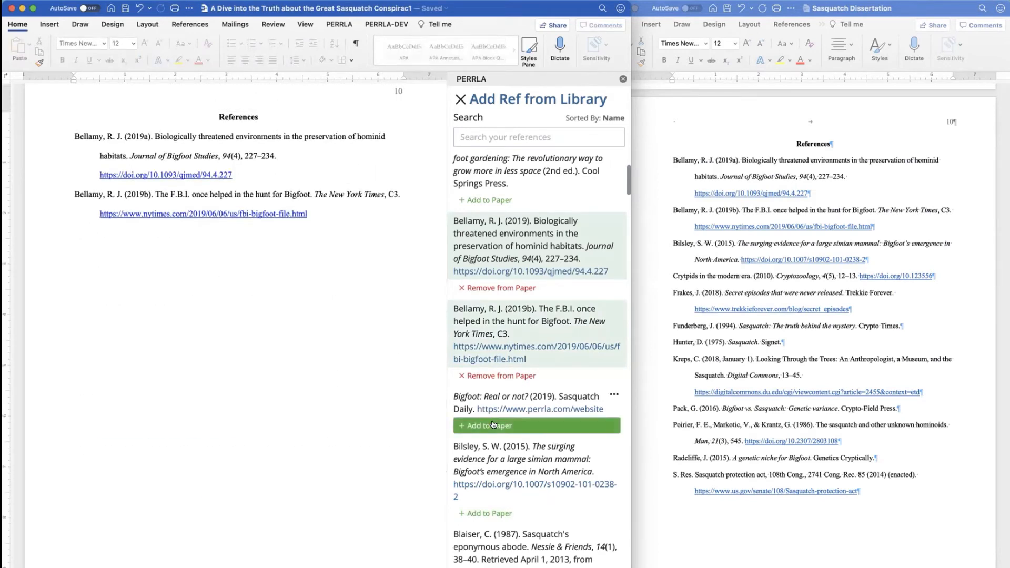
pyautogui.click(490, 511)
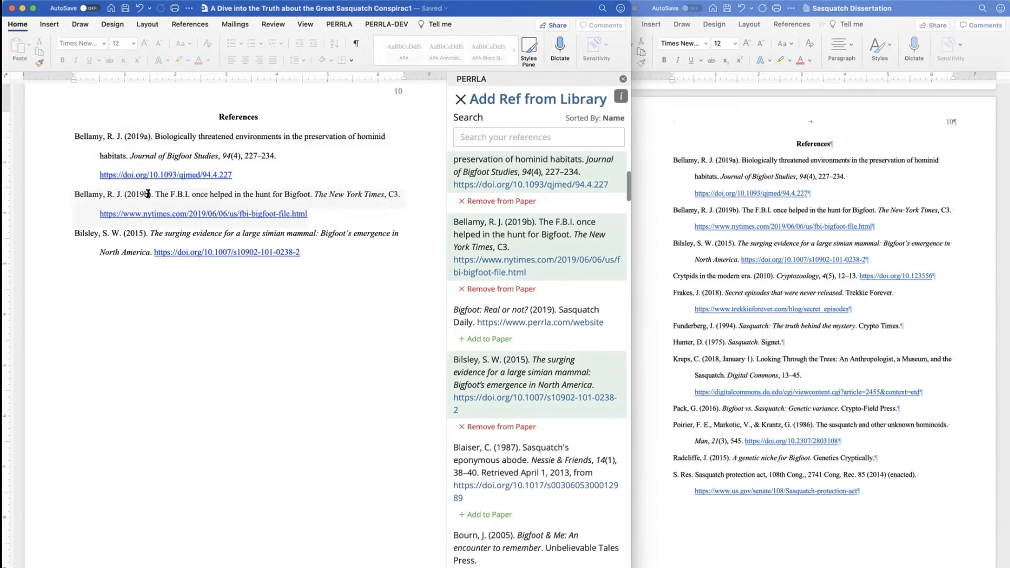
pyautogui.scroll(-2, 542, 436)
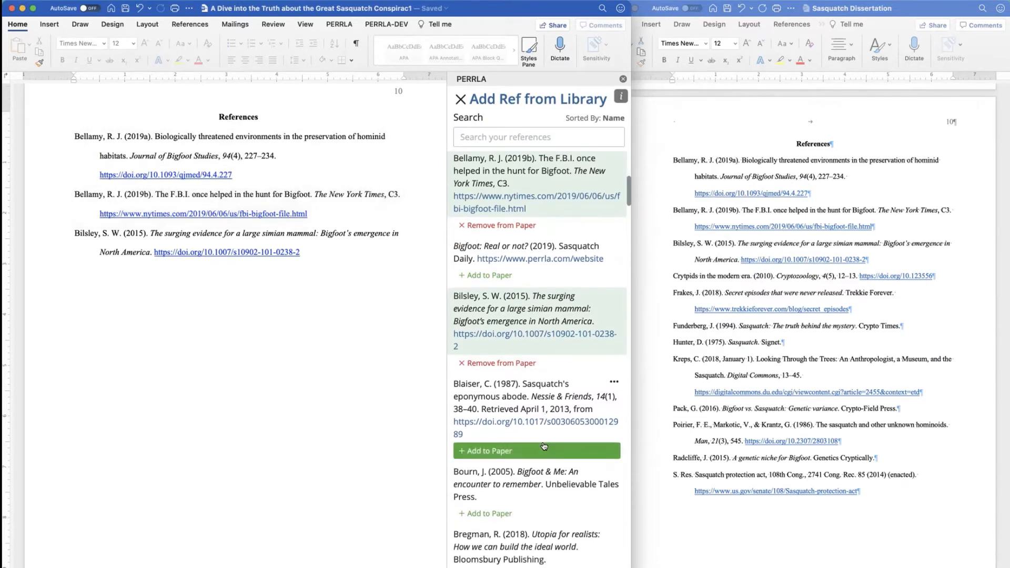
pyautogui.scroll(-10, 543, 446)
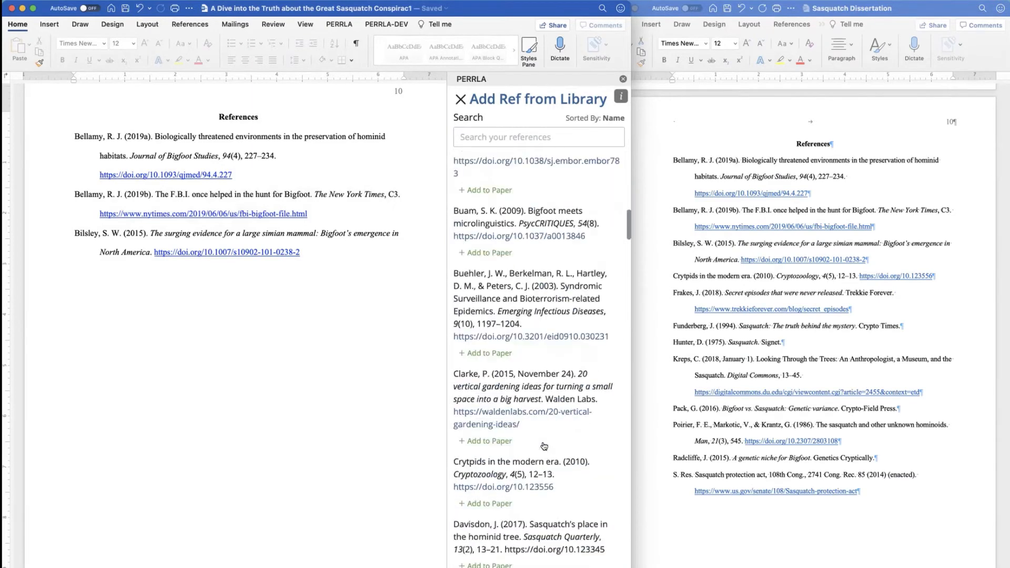
pyautogui.scroll(-3, 543, 446)
pyautogui.click(506, 411)
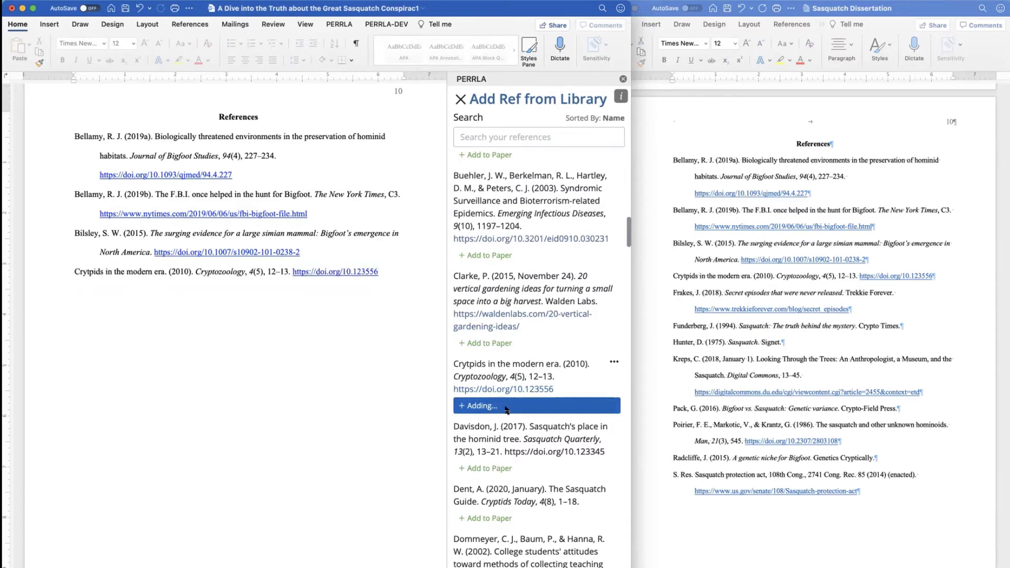
pyautogui.scroll(10, 445, 141)
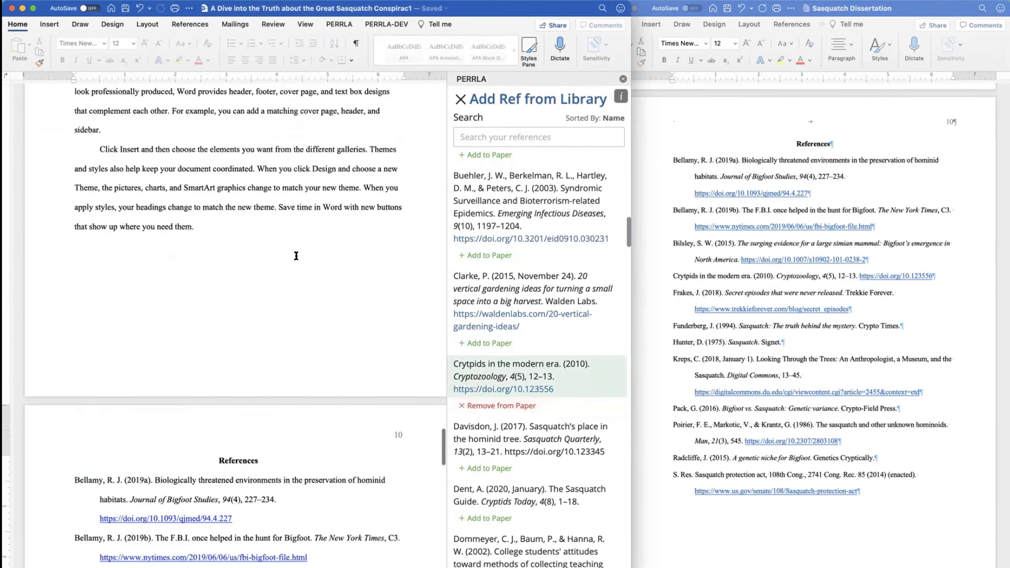
pyautogui.click(460, 99)
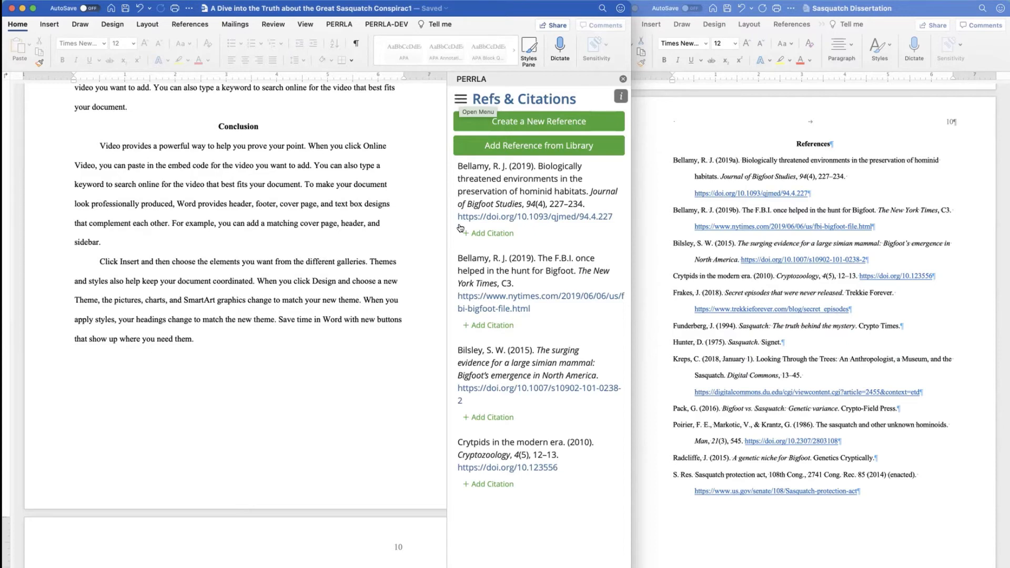
pyautogui.scroll(-1, 290, 298)
pyautogui.scroll(-10, 290, 299)
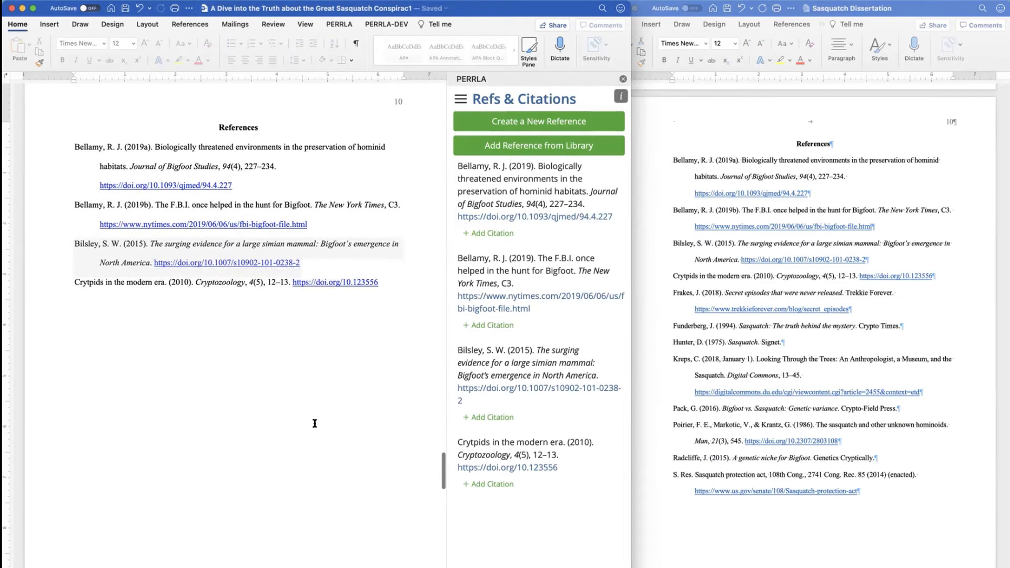
pyautogui.scroll(1, 748, 357)
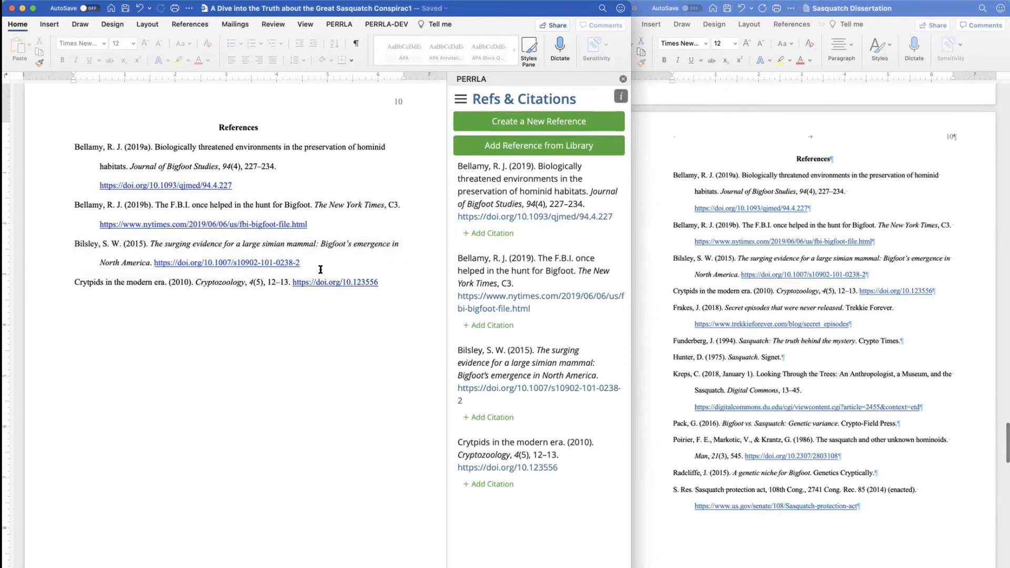
pyautogui.click(326, 305)
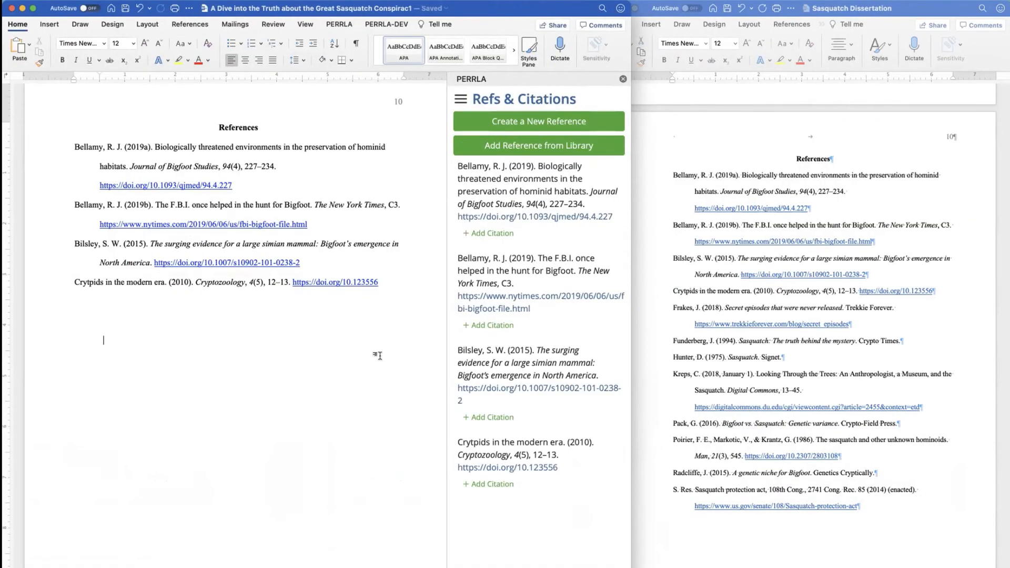
pyautogui.click(257, 307)
pyautogui.scroll(1, 255, 307)
pyautogui.click(223, 255)
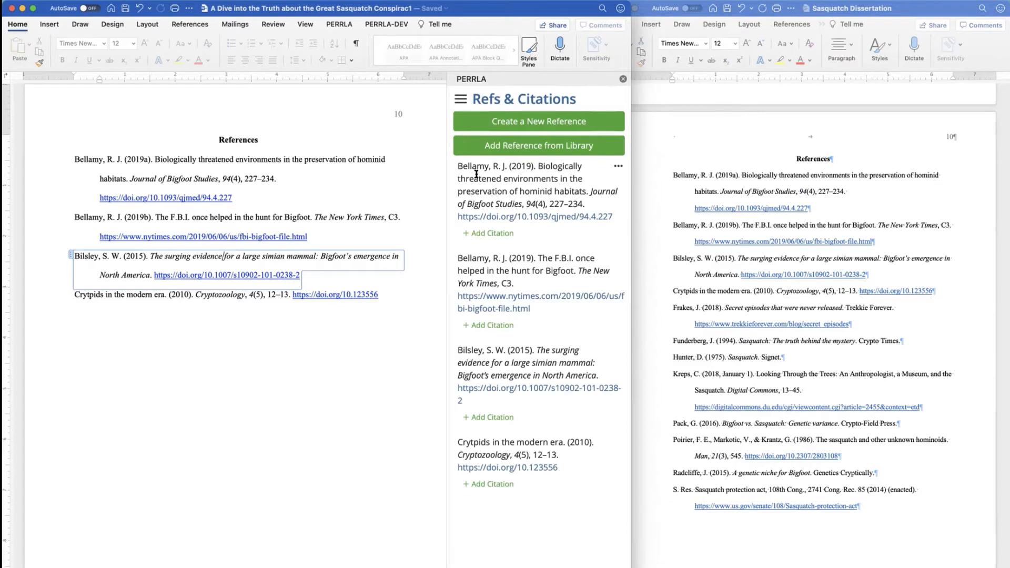
# Show PERRLA's Advanced Edit Mode explanation page via the navigation menu.
pyautogui.click(461, 100)
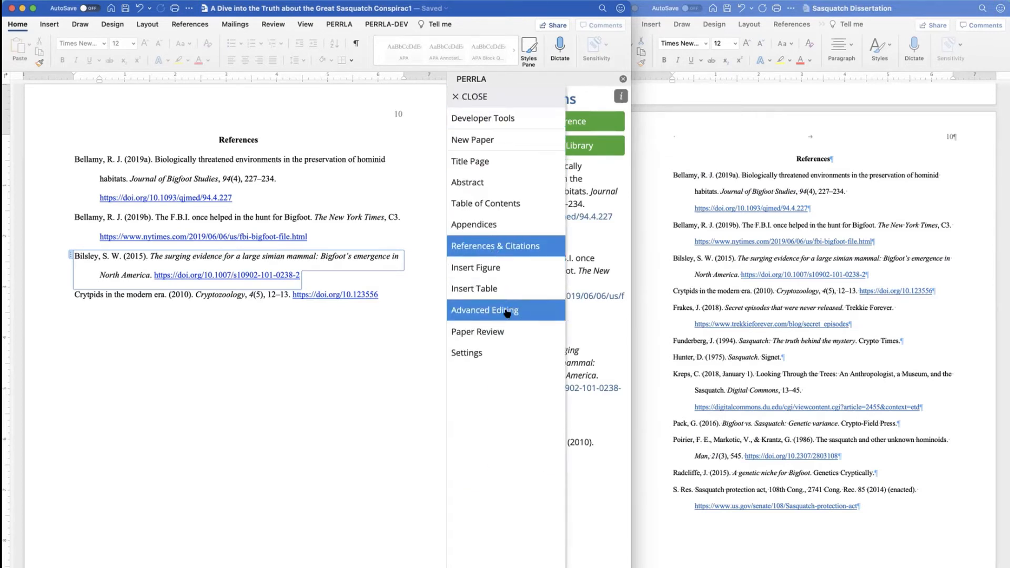
pyautogui.click(514, 317)
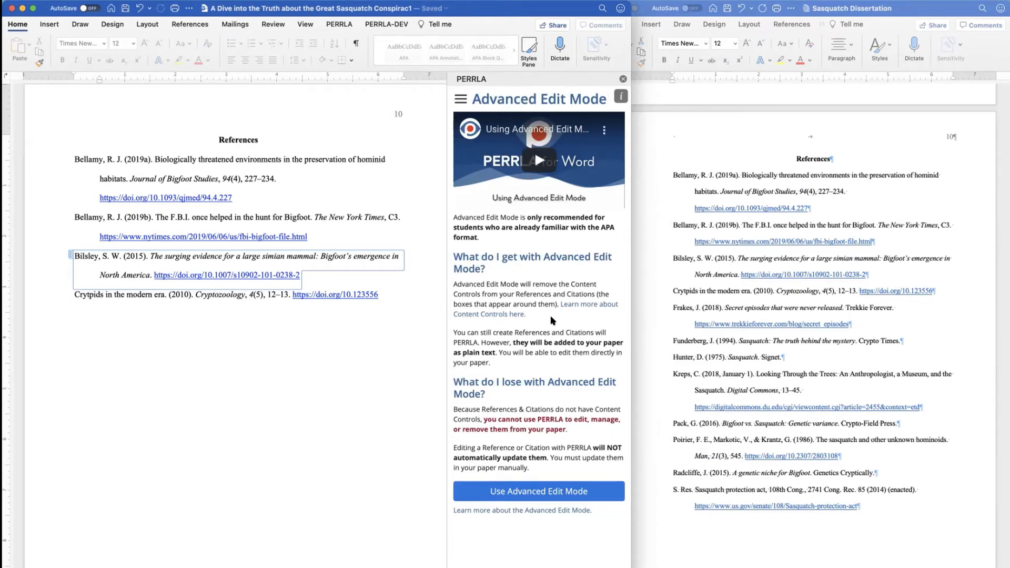
pyautogui.click(460, 98)
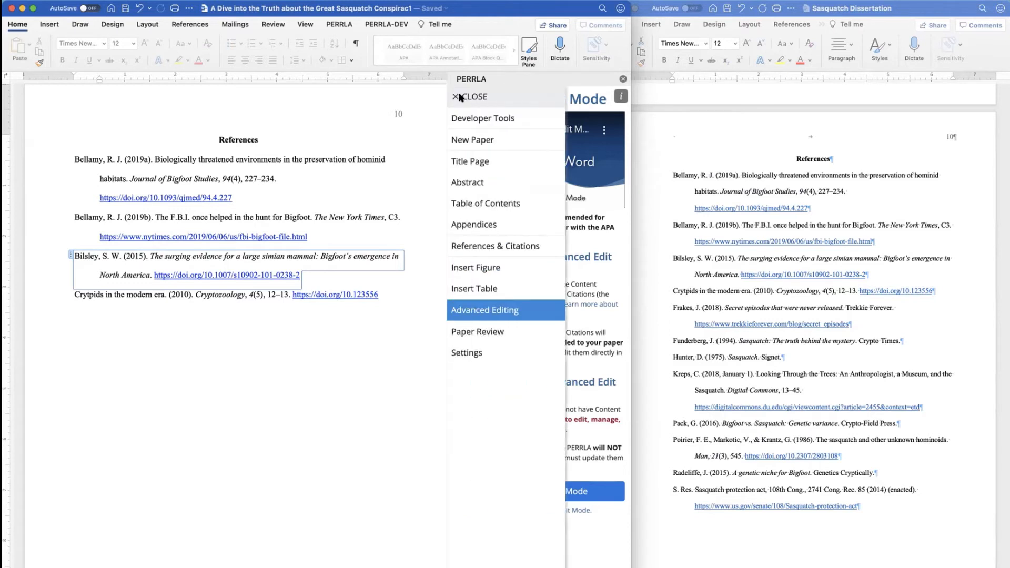
# Generate a clean copy of the paper from PERRLA's Paper Review checklist.
pyautogui.click(532, 337)
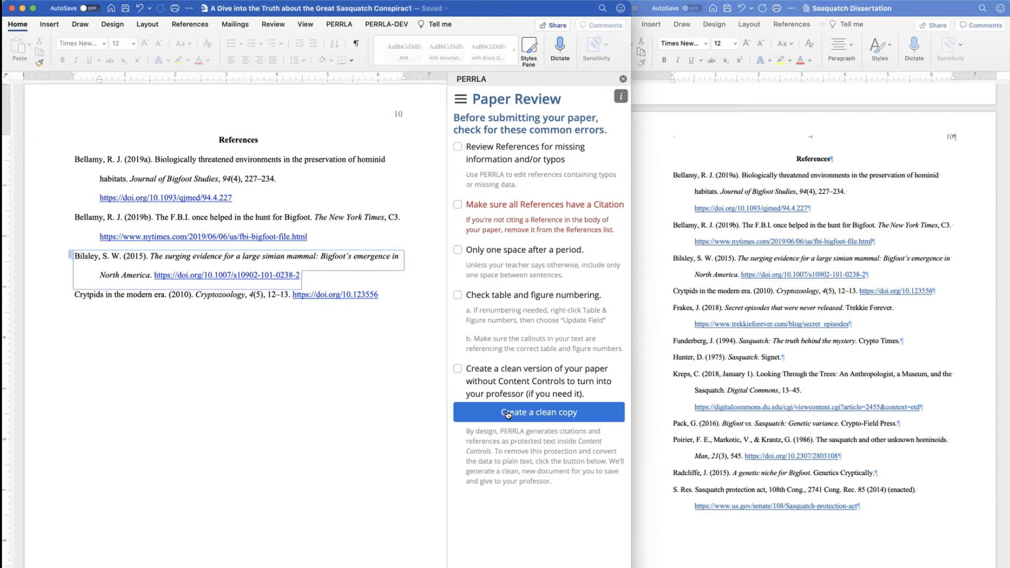
pyautogui.click(363, 386)
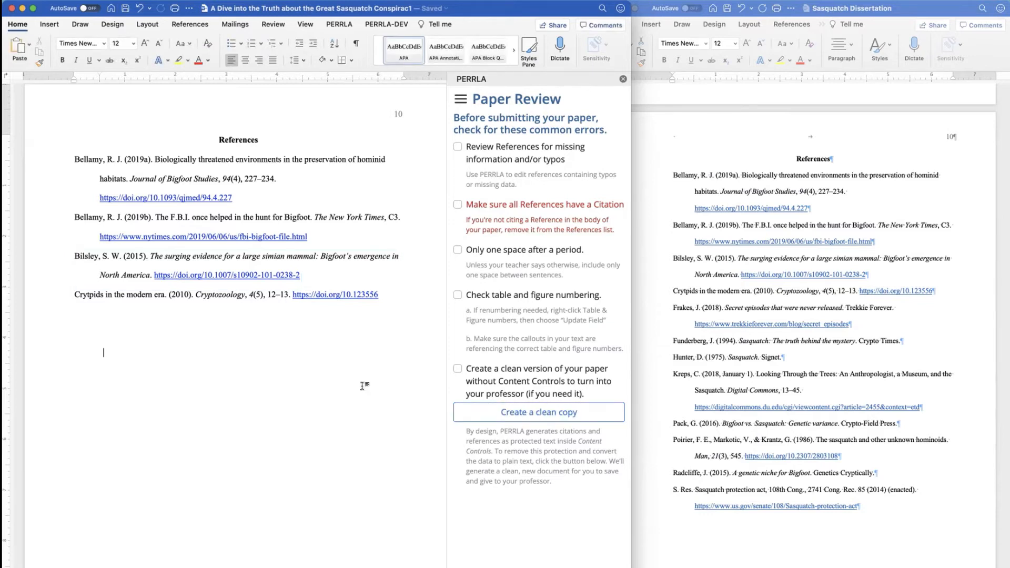
pyautogui.click(534, 413)
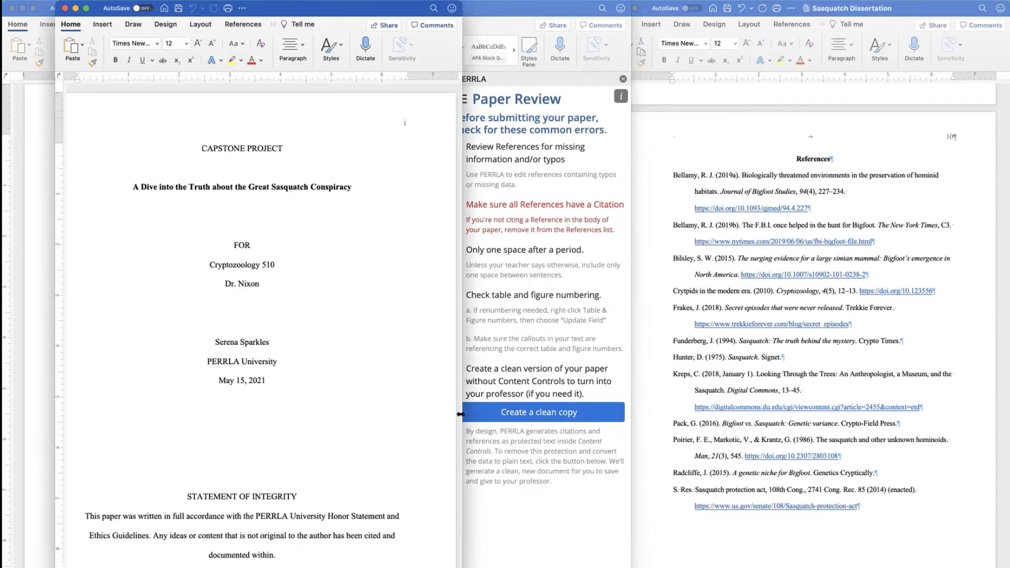
# Widen the clean copy's window and follow the table of contents link to the main body.
pyautogui.moveTo(462, 416); pyautogui.dragTo(755, 404)
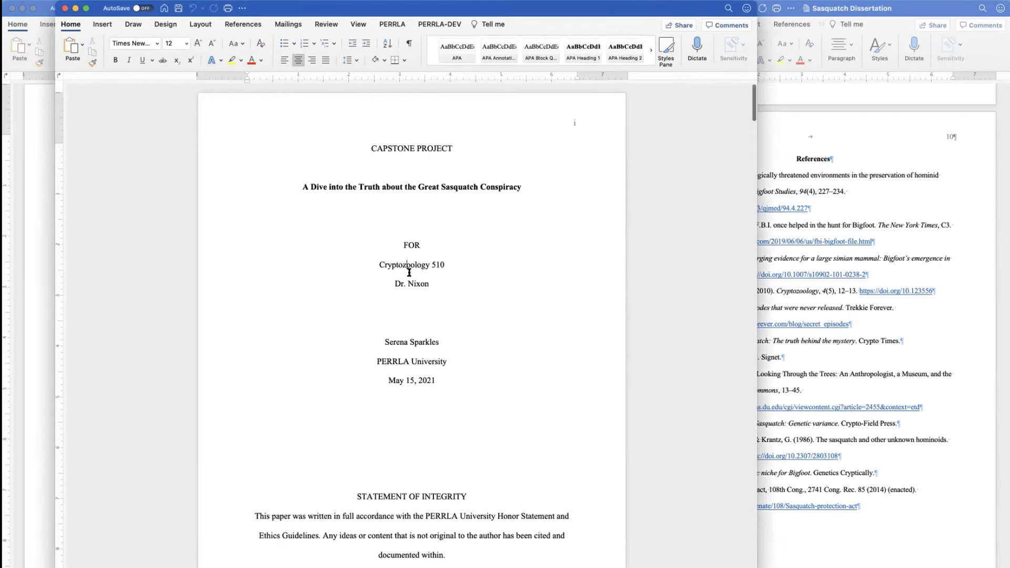
pyautogui.scroll(-15, 408, 268)
pyautogui.scroll(-15, 410, 272)
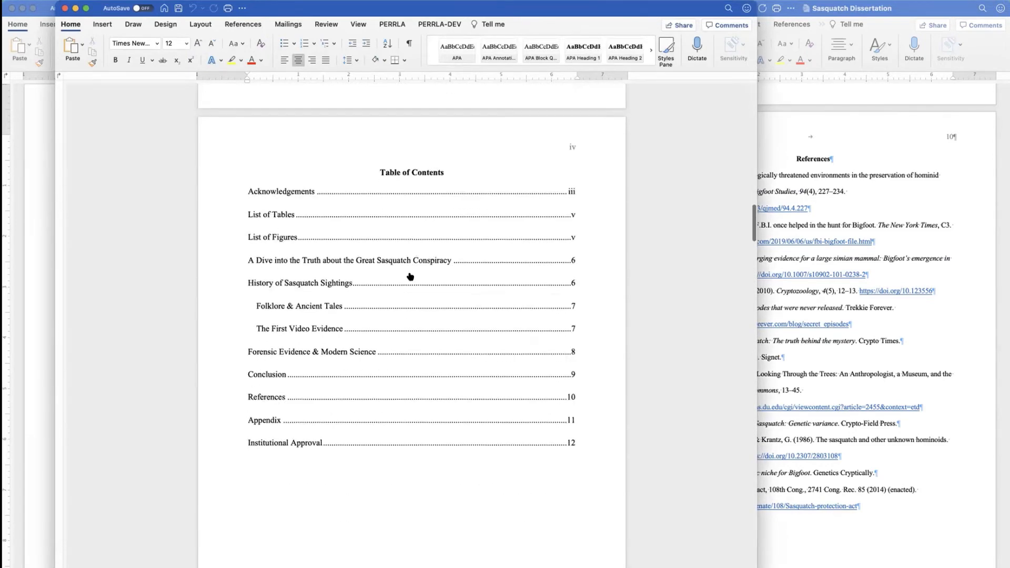
pyautogui.click(409, 272)
# Confirm the four References entries on page 10 are now ordinary editable text.
pyautogui.scroll(-20, 410, 272)
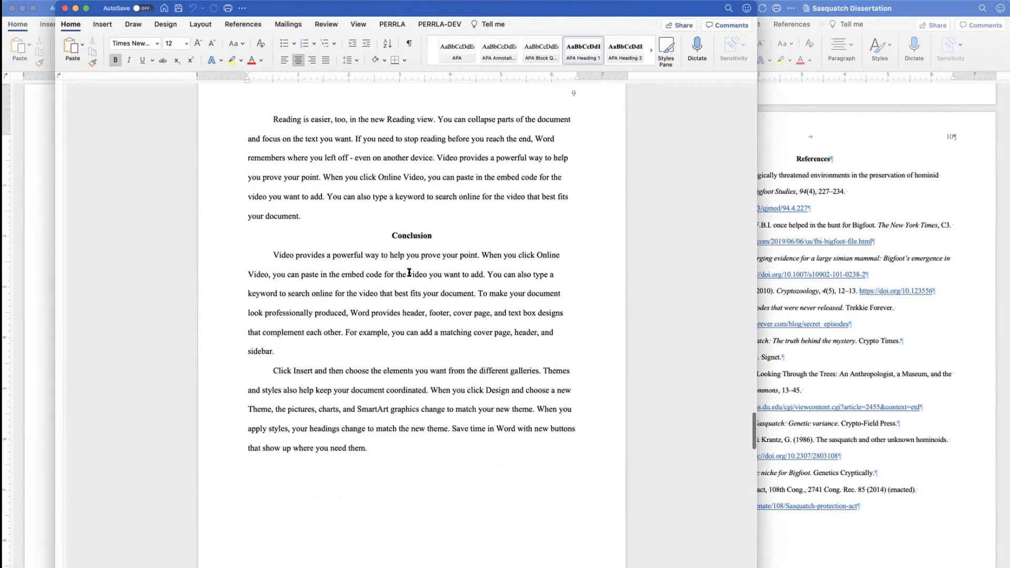
pyautogui.scroll(20, 408, 272)
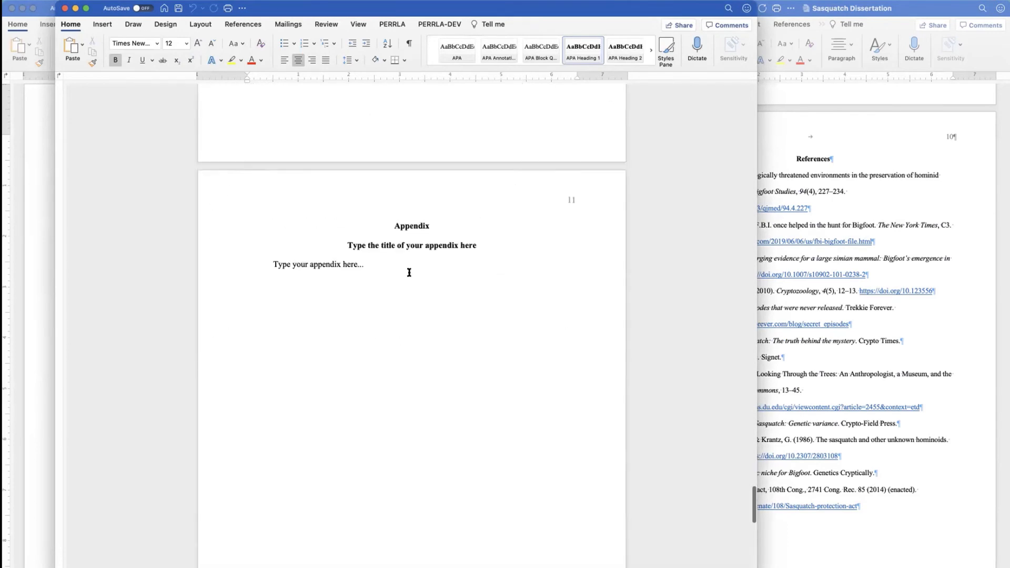
pyautogui.scroll(3, 409, 272)
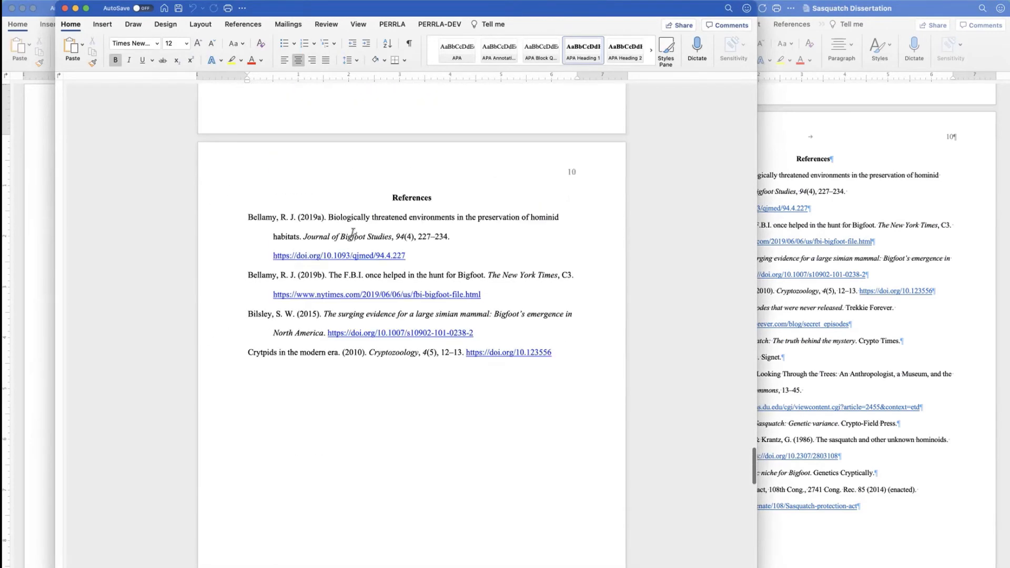
pyautogui.click(340, 232)
pyautogui.click(449, 237)
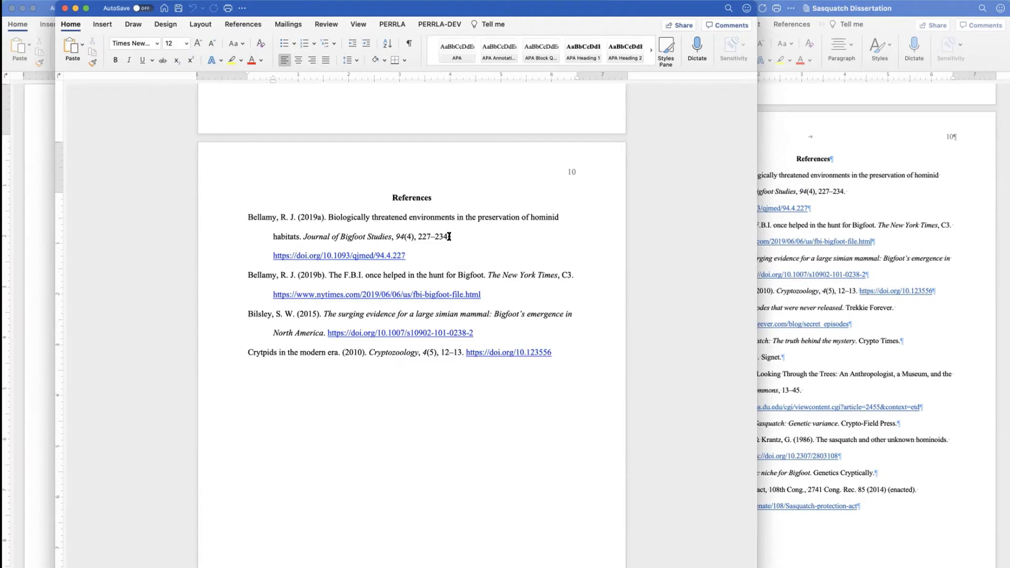
# Close the clean copy and uncheck 'Create a clean version' in PERRLA's Paper Review checklist.
pyautogui.click(65, 9)
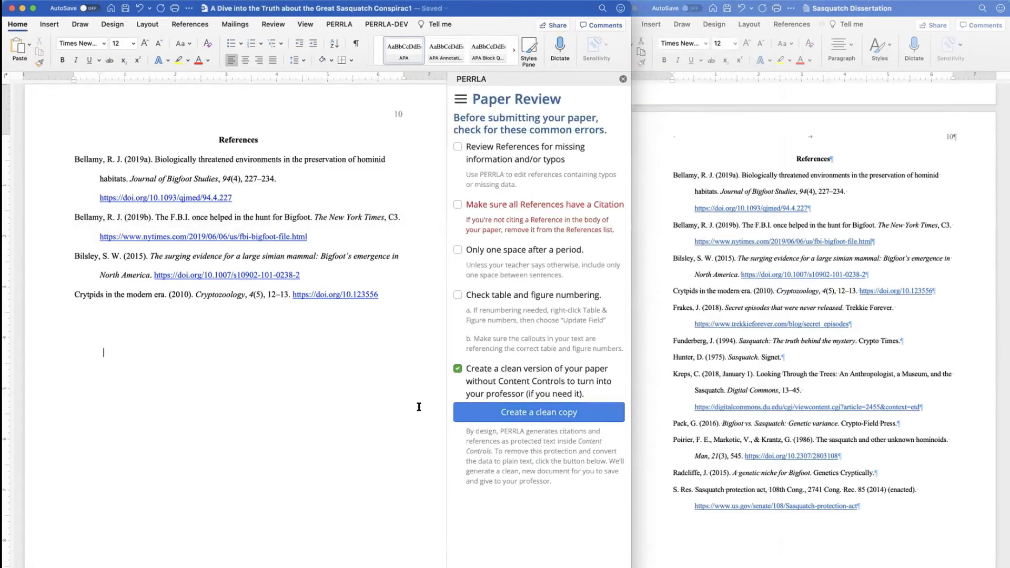
pyautogui.click(457, 369)
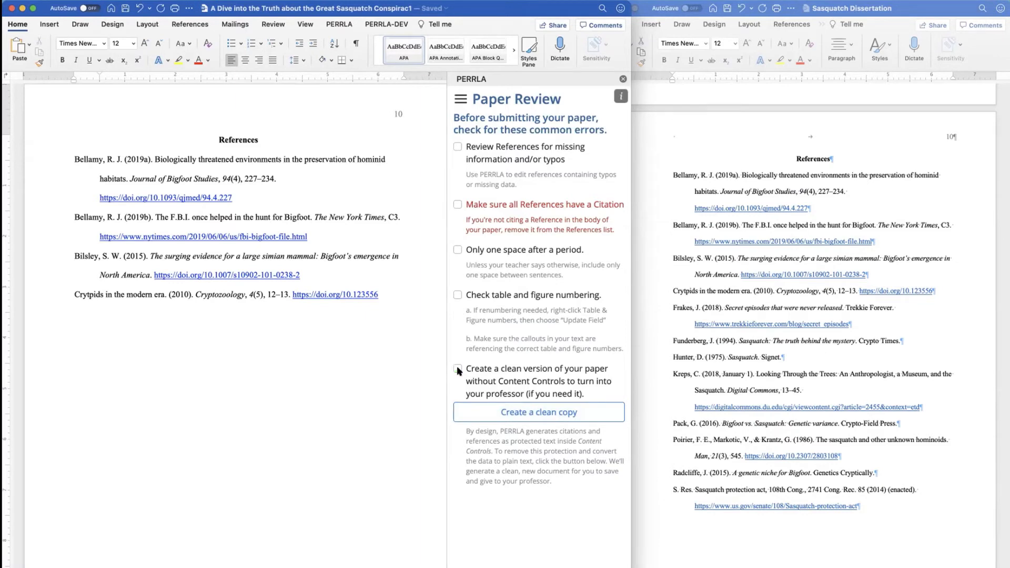
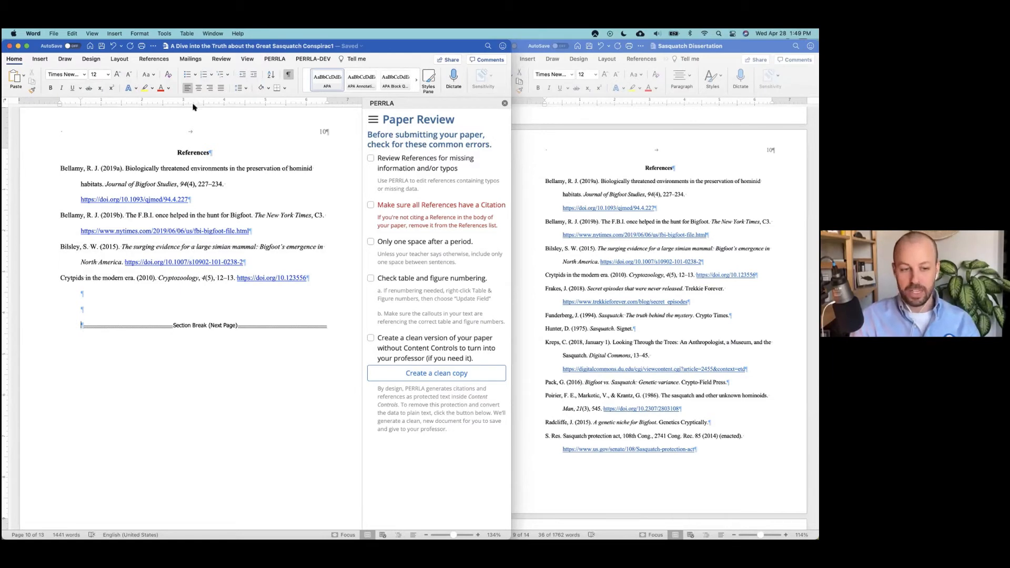
# Create a new PERRLA APA 7 research paper titled 'Test'.
pyautogui.click(275, 60)
pyautogui.click(16, 78)
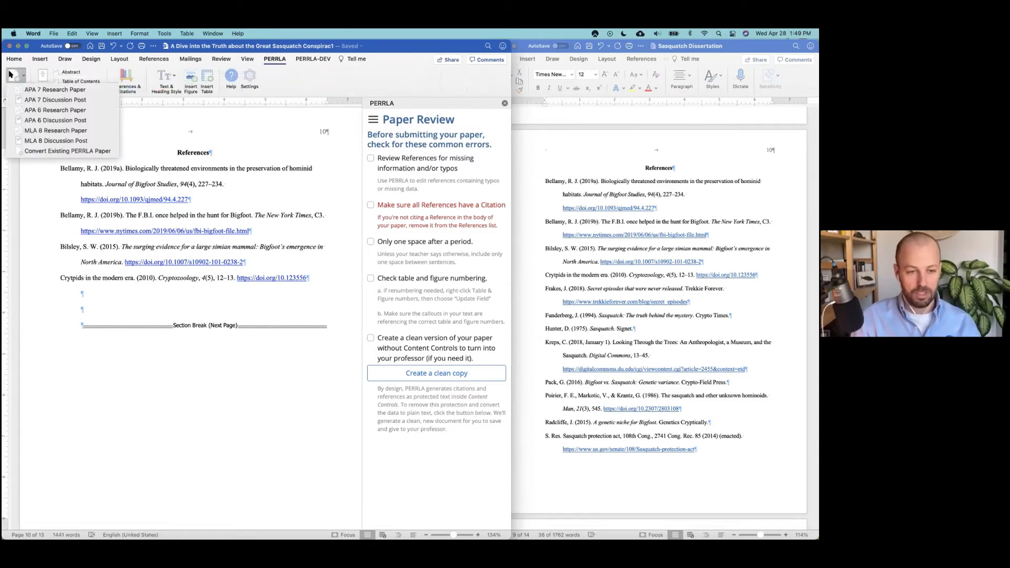
pyautogui.click(32, 90)
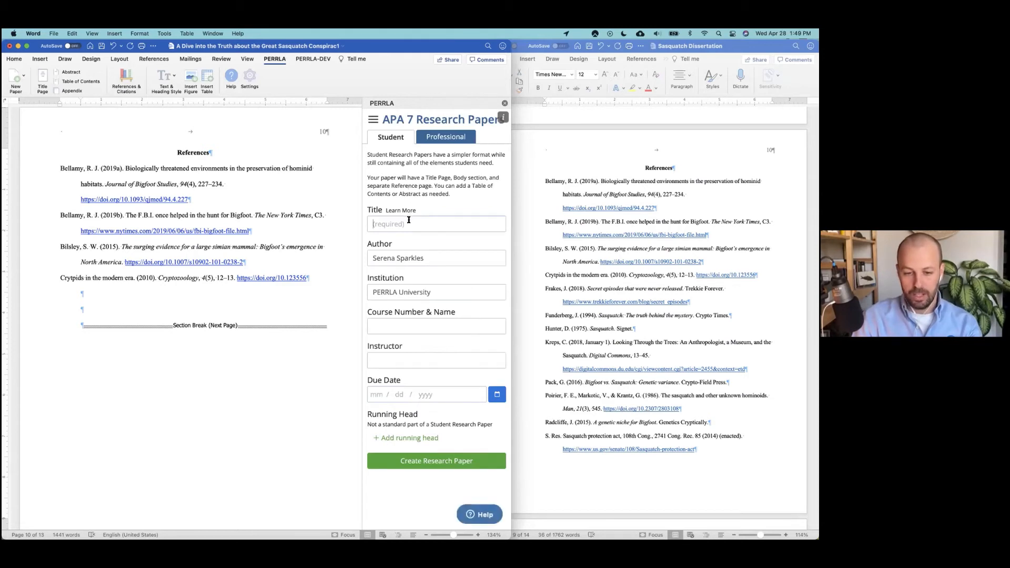
pyautogui.click(409, 221)
pyautogui.write('Test')
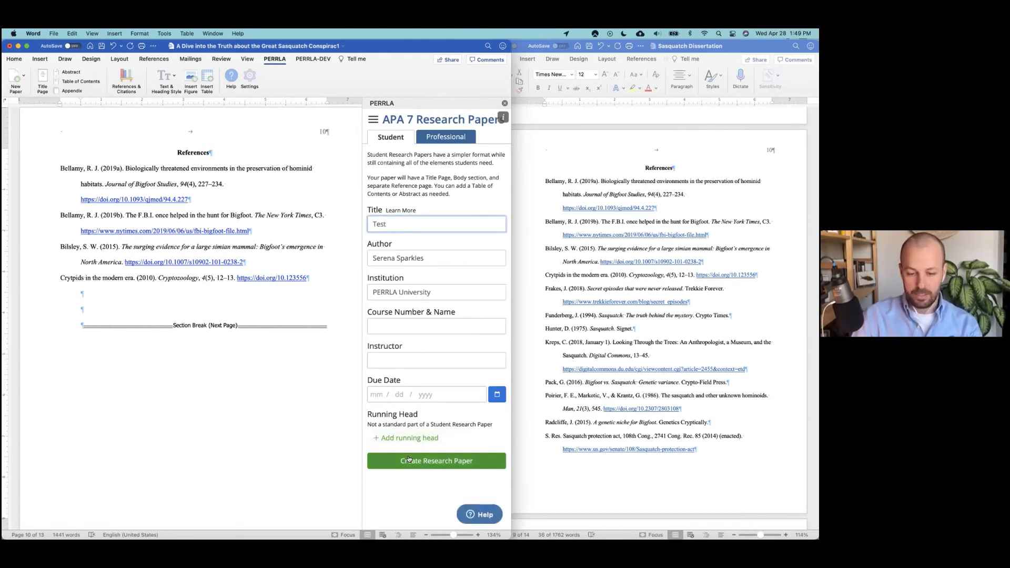
pyautogui.click(409, 459)
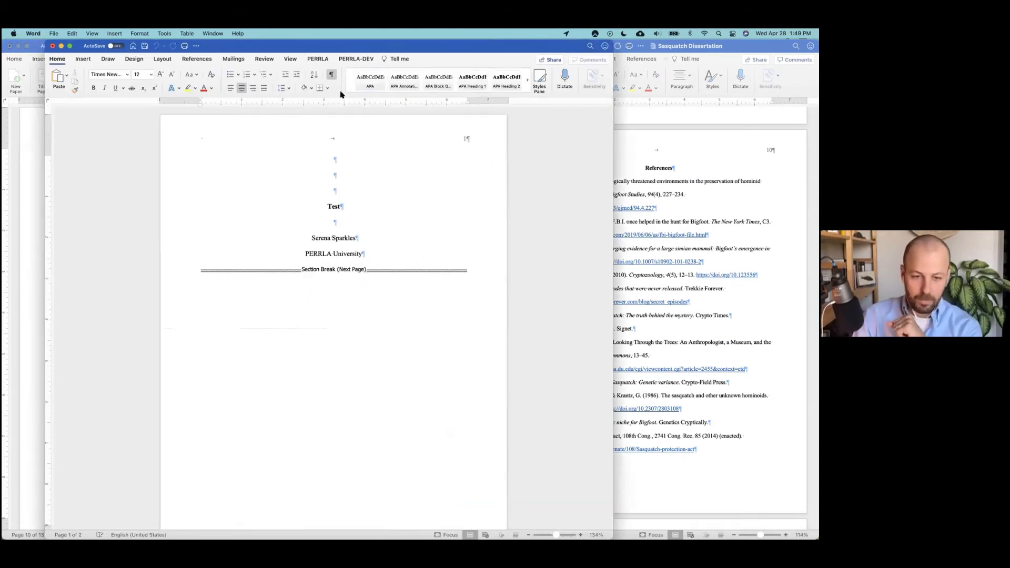
# Add the Allen (2009) retaining-talent reference from the PERRLA library to the paper.
pyautogui.click(317, 60)
pyautogui.click(173, 78)
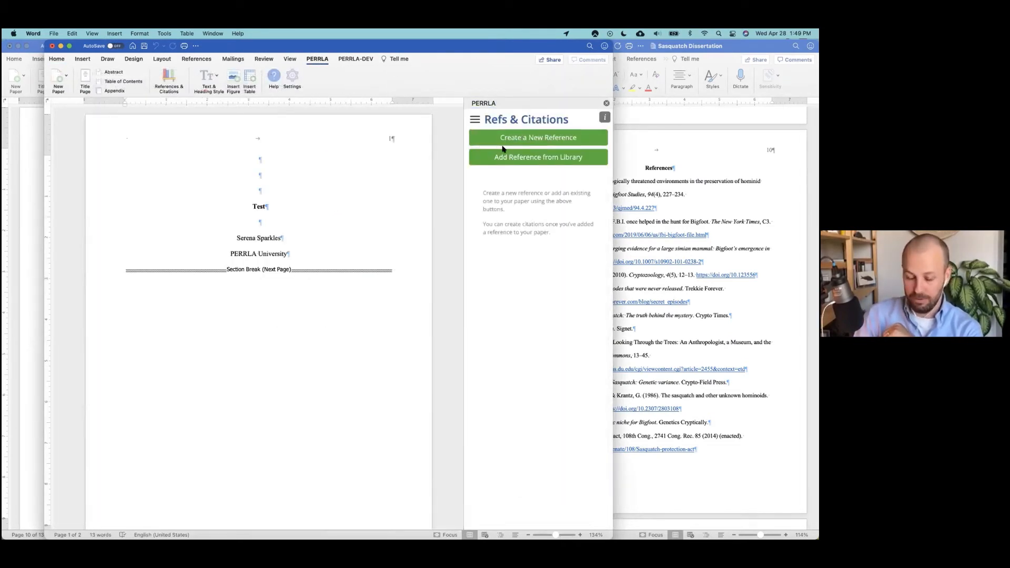
pyautogui.click(497, 159)
pyautogui.click(493, 236)
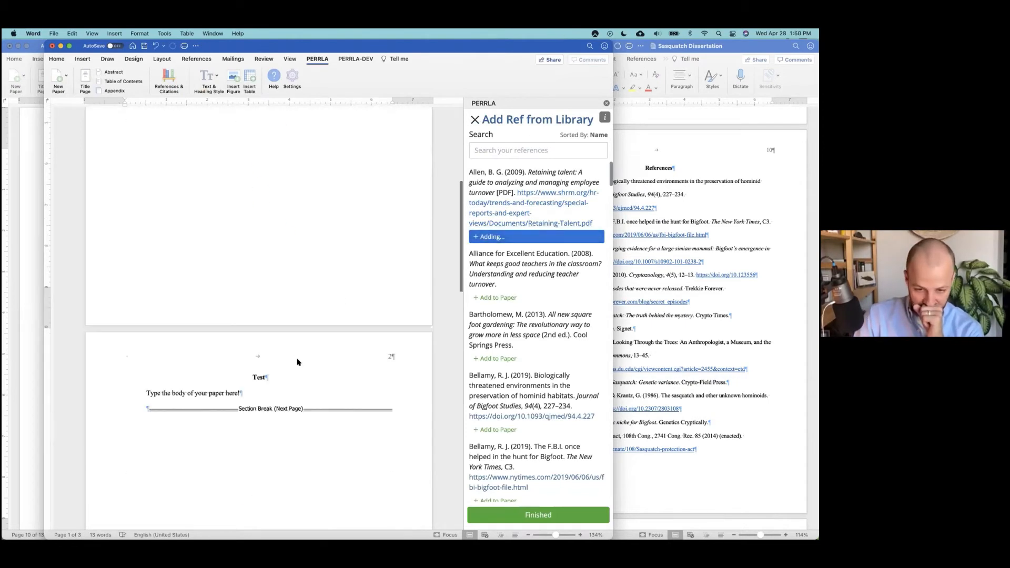
pyautogui.click(475, 120)
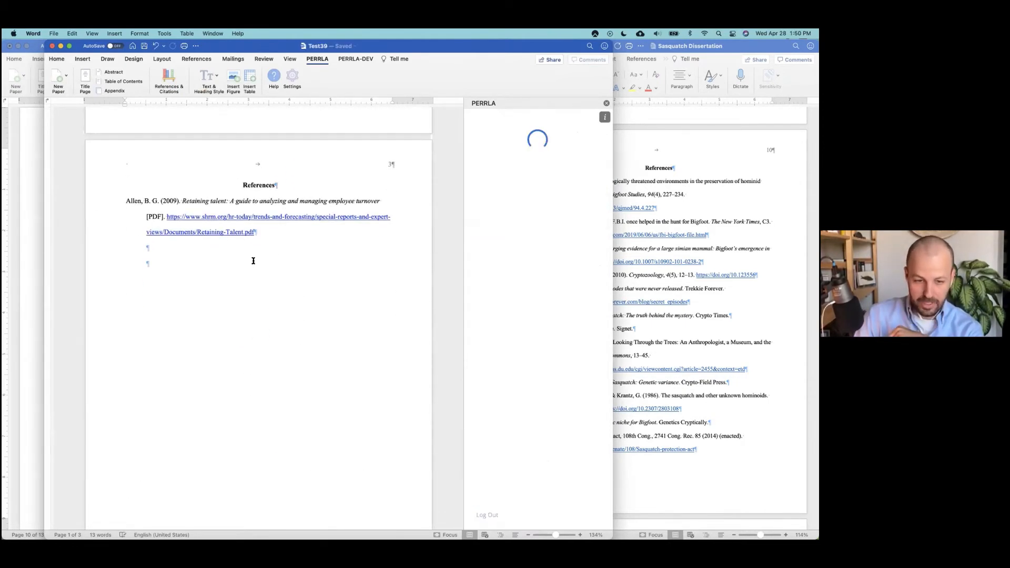
# Insert a page break on the empty line below the Allen (2009) reference.
pyautogui.click(151, 263)
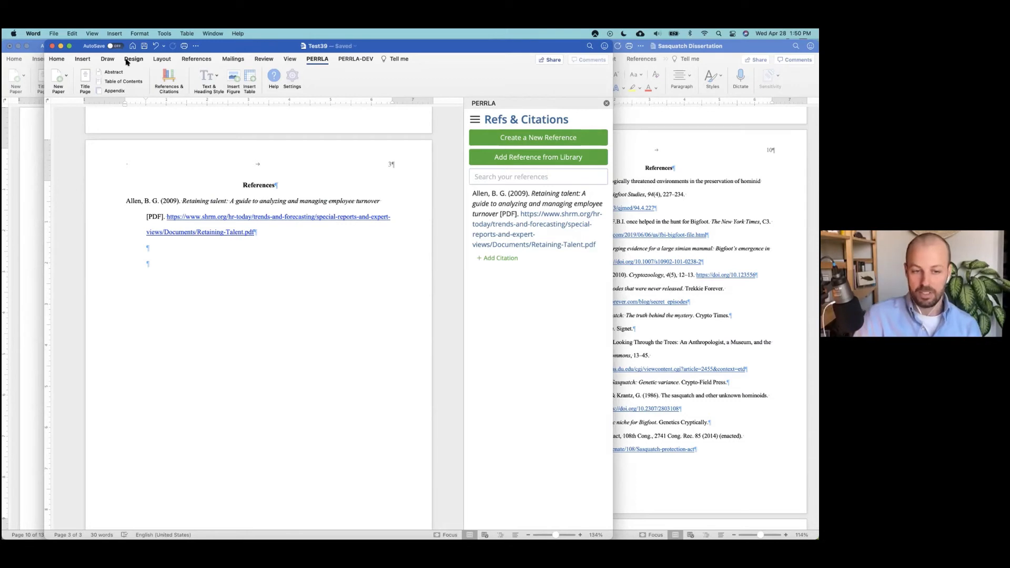
pyautogui.click(162, 60)
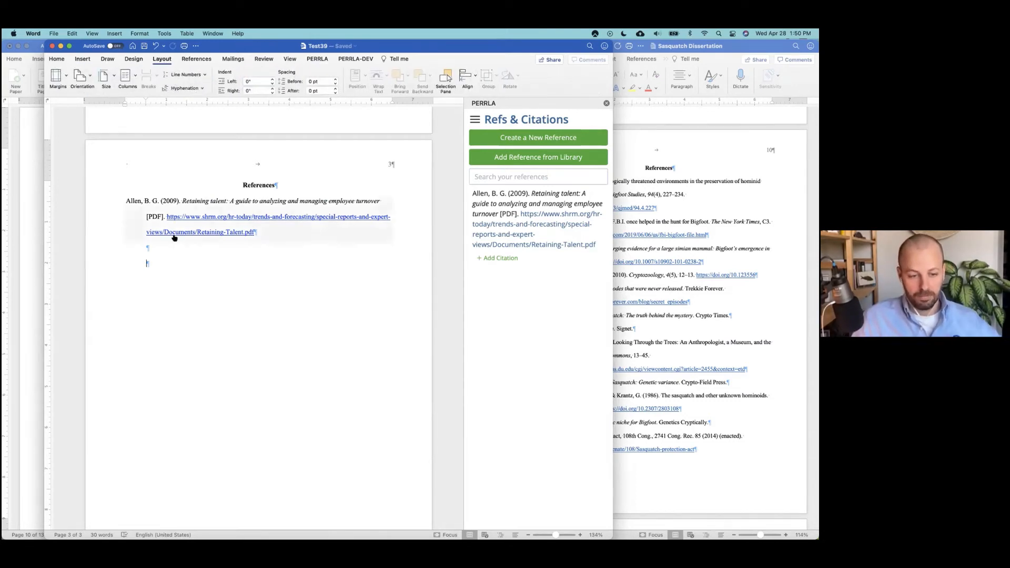
pyautogui.click(141, 81)
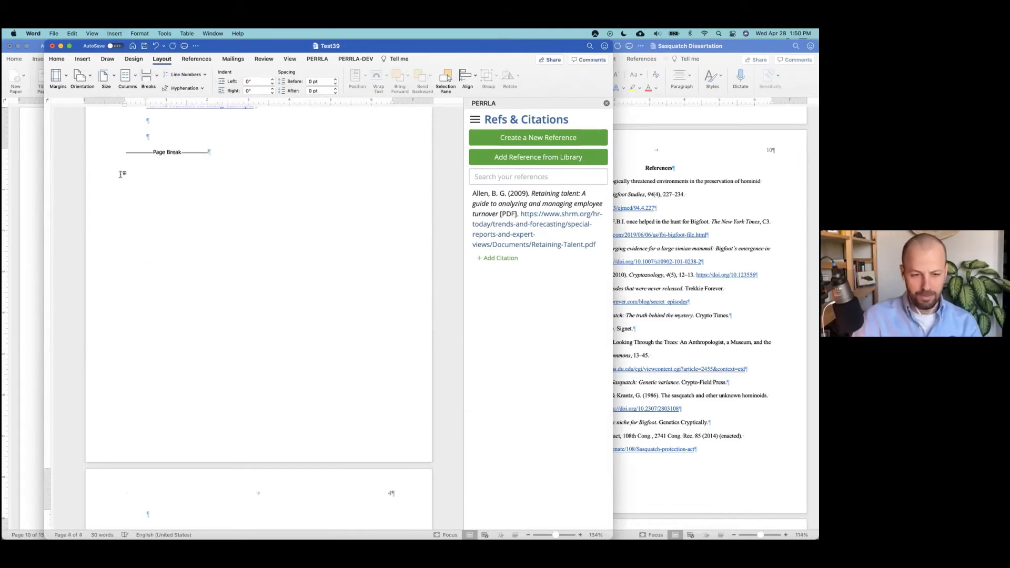
pyautogui.scroll(-5, 170, 338)
pyautogui.scroll(2, 156, 451)
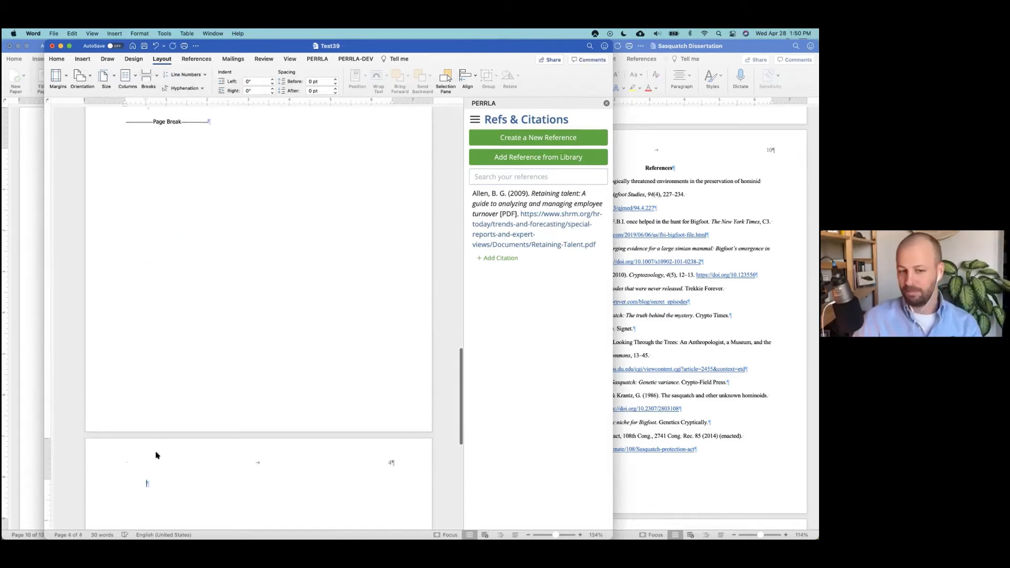
pyautogui.scroll(5, 238, 469)
pyautogui.scroll(-2, 266, 419)
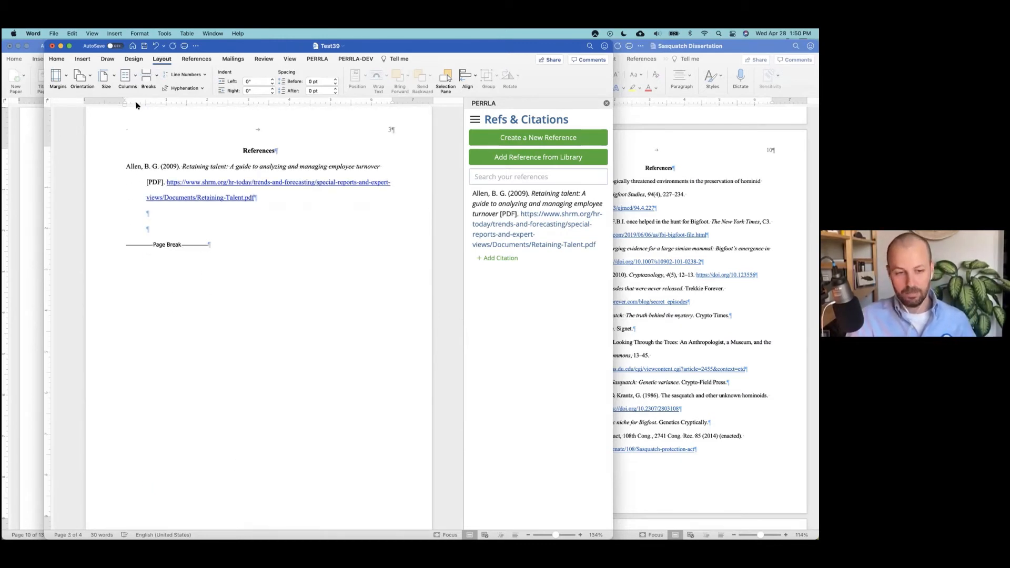
pyautogui.click(148, 76)
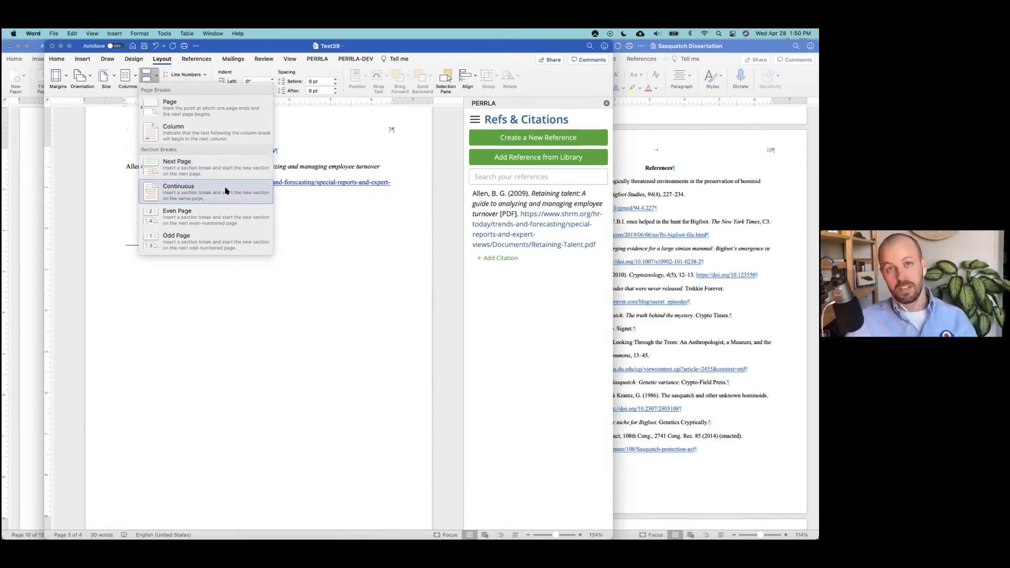
# Add a continuous section break directly after the page break and scroll to check its placement.
pyautogui.click(247, 190)
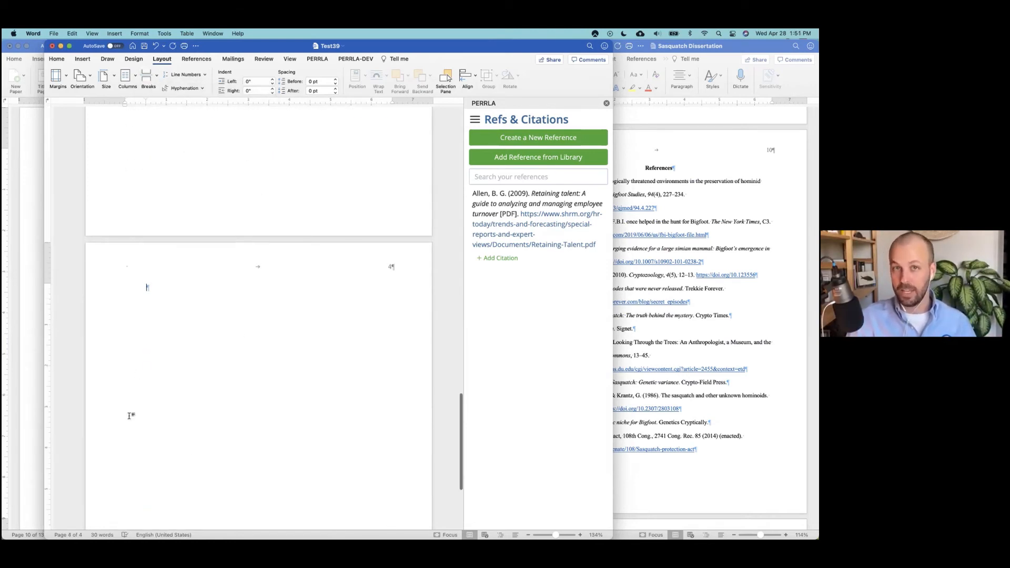
pyautogui.scroll(5, 129, 416)
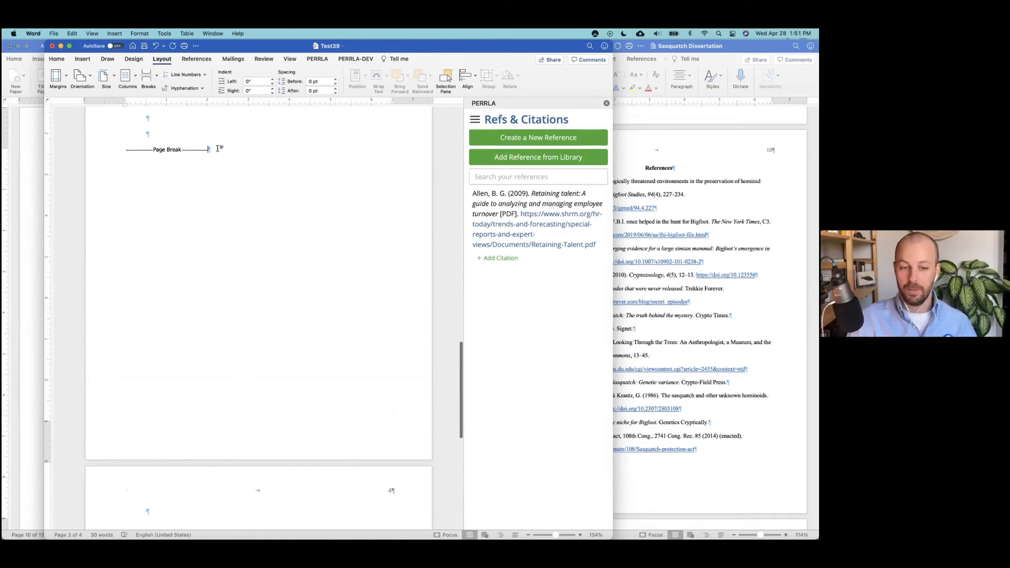
pyautogui.scroll(2, 217, 149)
pyautogui.click(148, 76)
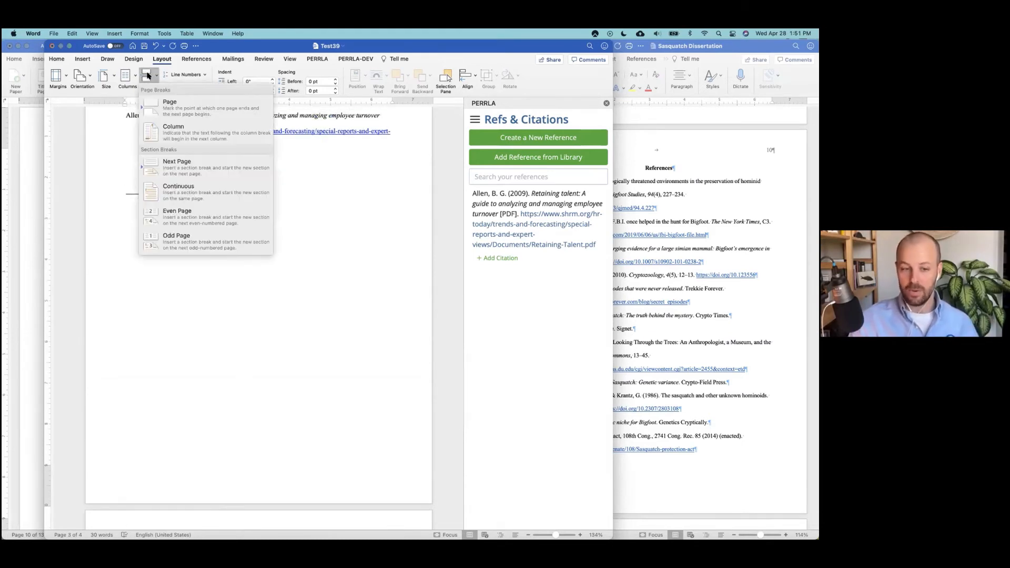
pyautogui.click(198, 189)
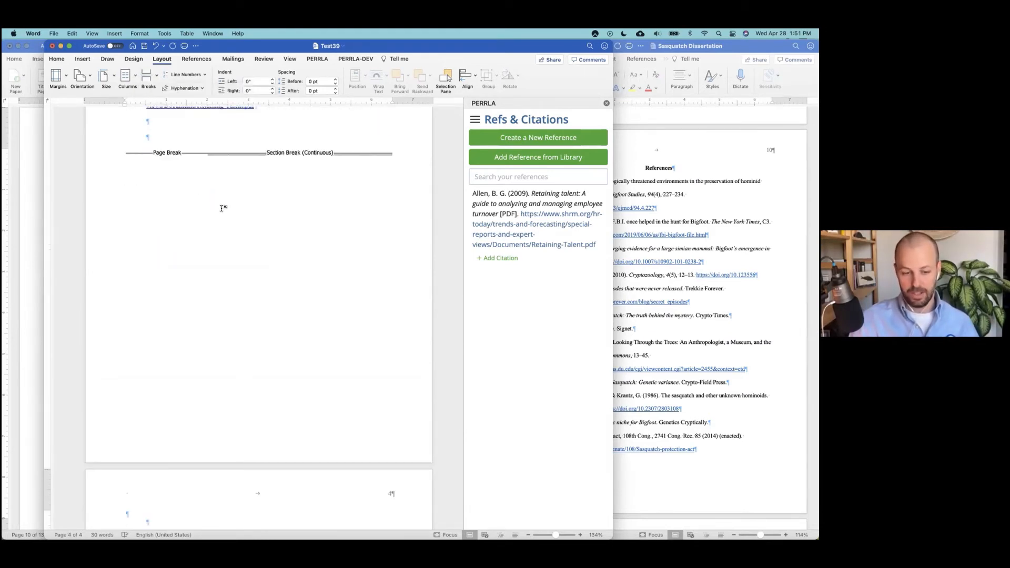
pyautogui.scroll(1, 220, 208)
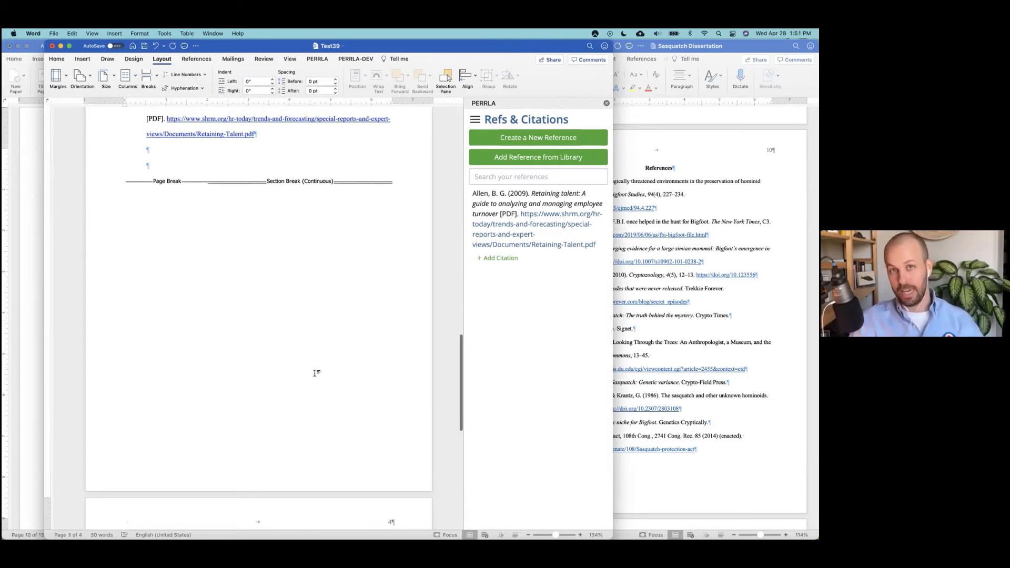
pyautogui.scroll(-6, 315, 373)
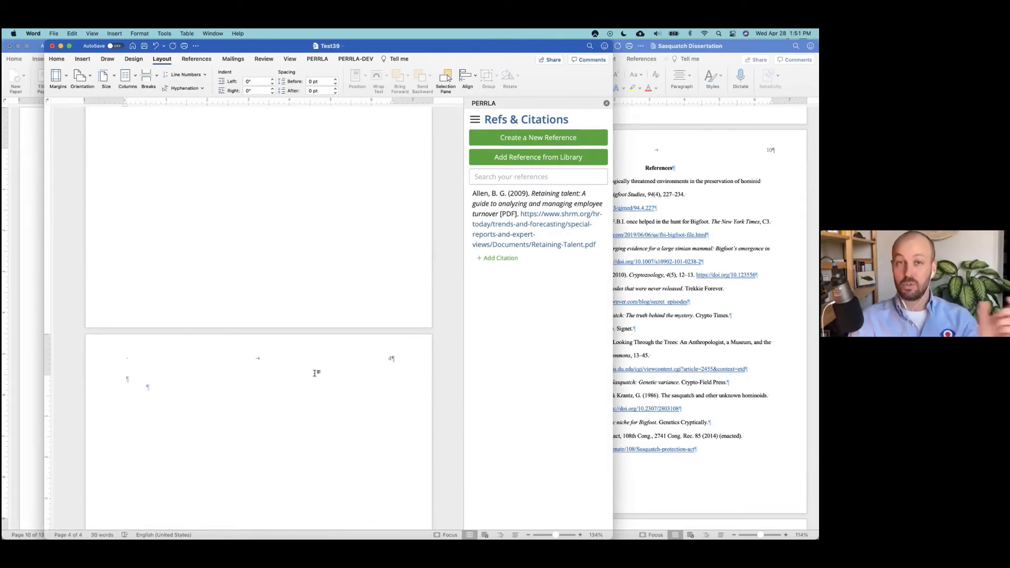
pyautogui.scroll(-1, 315, 373)
pyautogui.scroll(10, 315, 373)
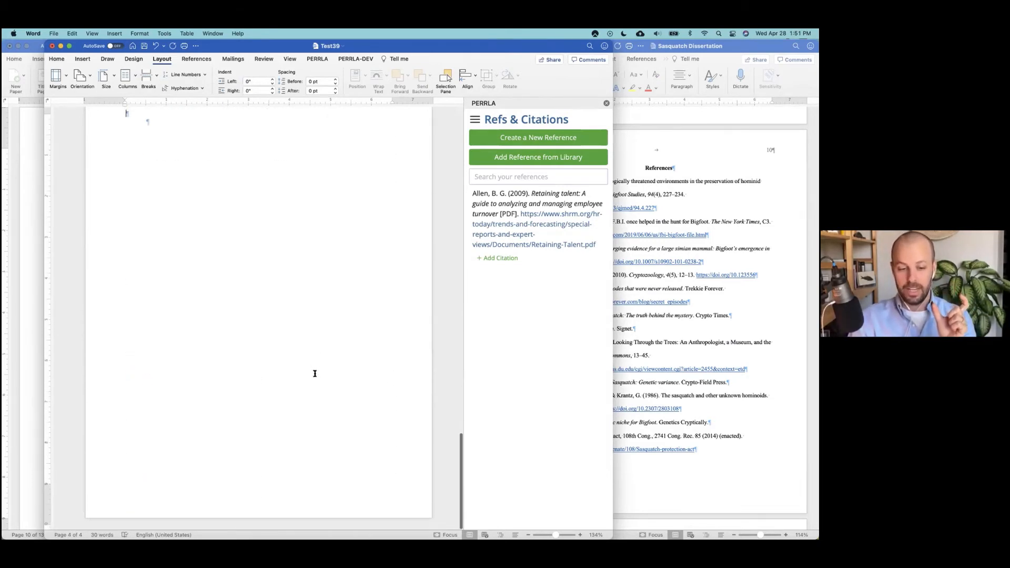
pyautogui.scroll(-6, 315, 373)
pyautogui.scroll(1, 315, 373)
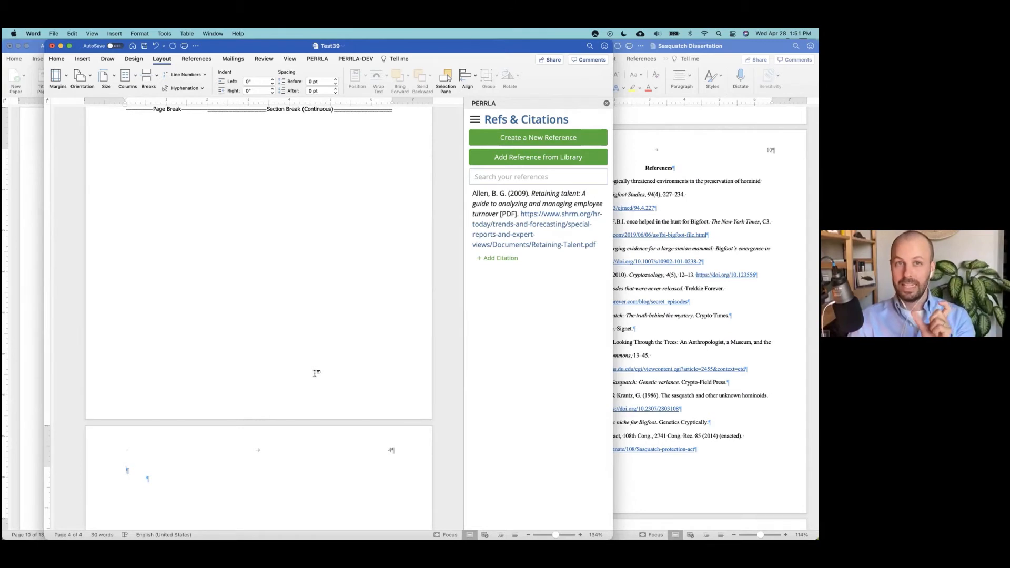
pyautogui.scroll(3, 314, 373)
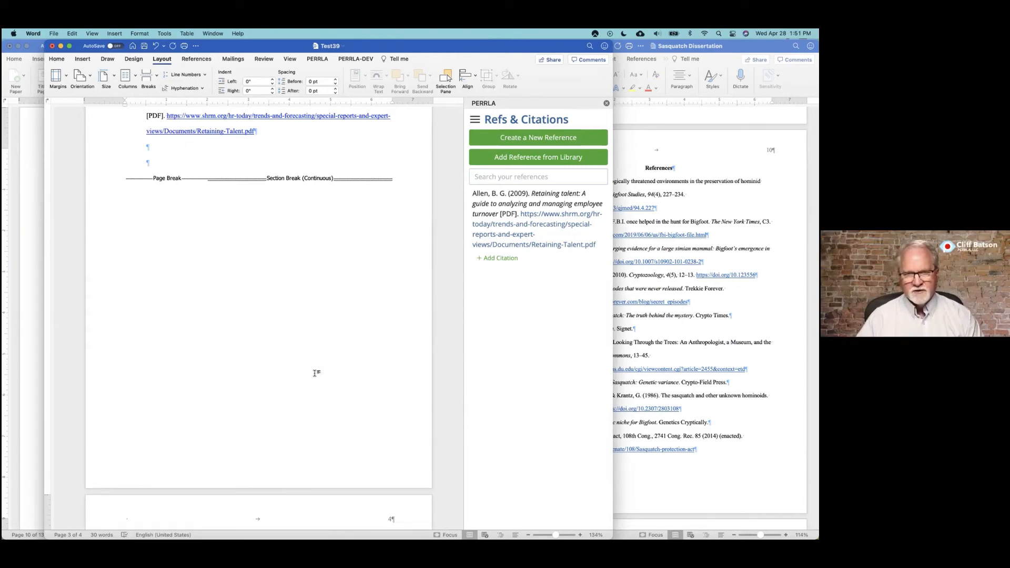
pyautogui.scroll(4, 315, 373)
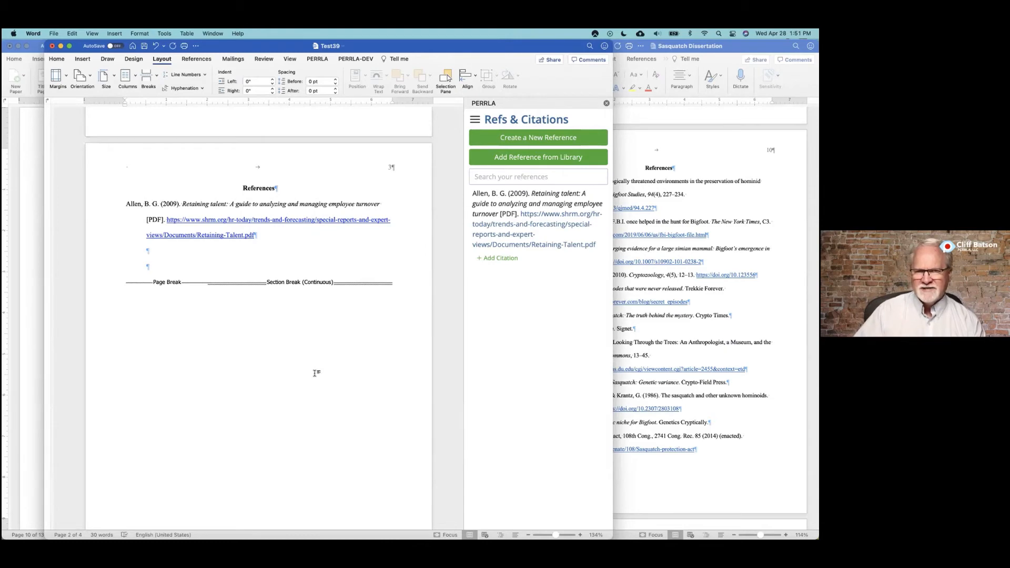
pyautogui.hotkey('ctrl', 'Left')
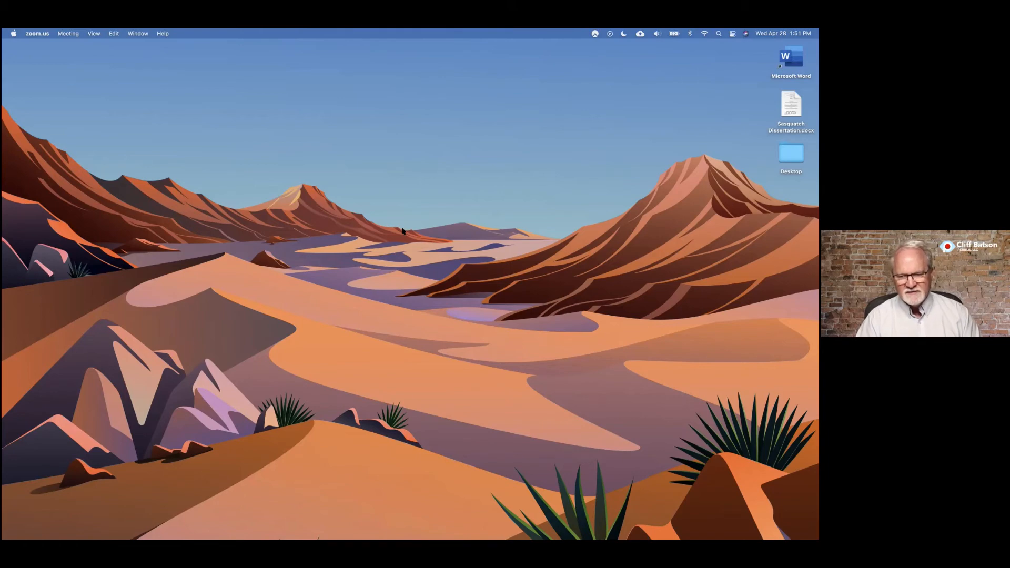
pyautogui.hotkey('ctrl', 'Right')
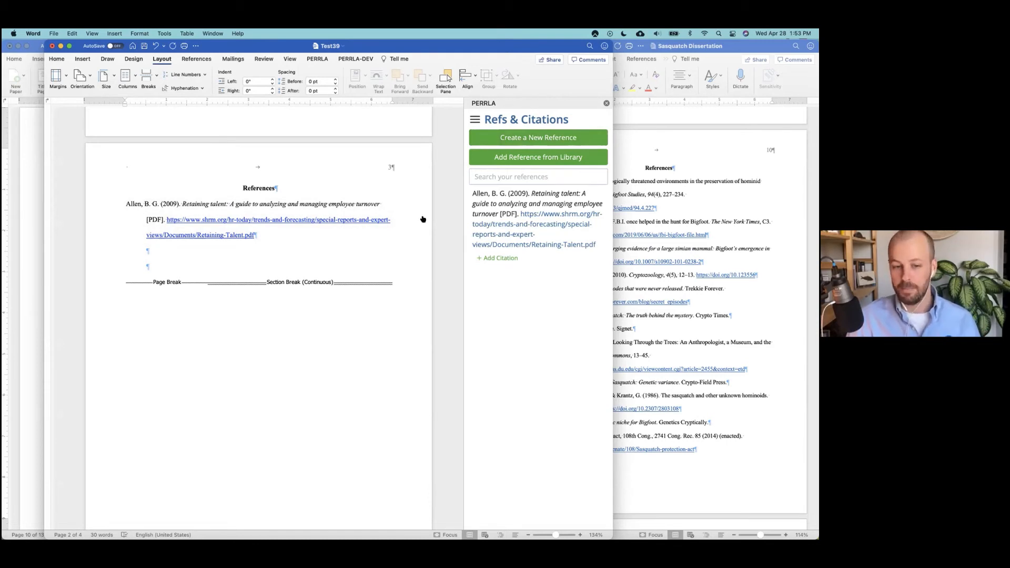
# Add the square-foot gardening book, F.B.I. Bigfoot article, Sasquatch Watcher's Association report and Why not me? from the library.
pyautogui.click(268, 204)
pyautogui.click(525, 156)
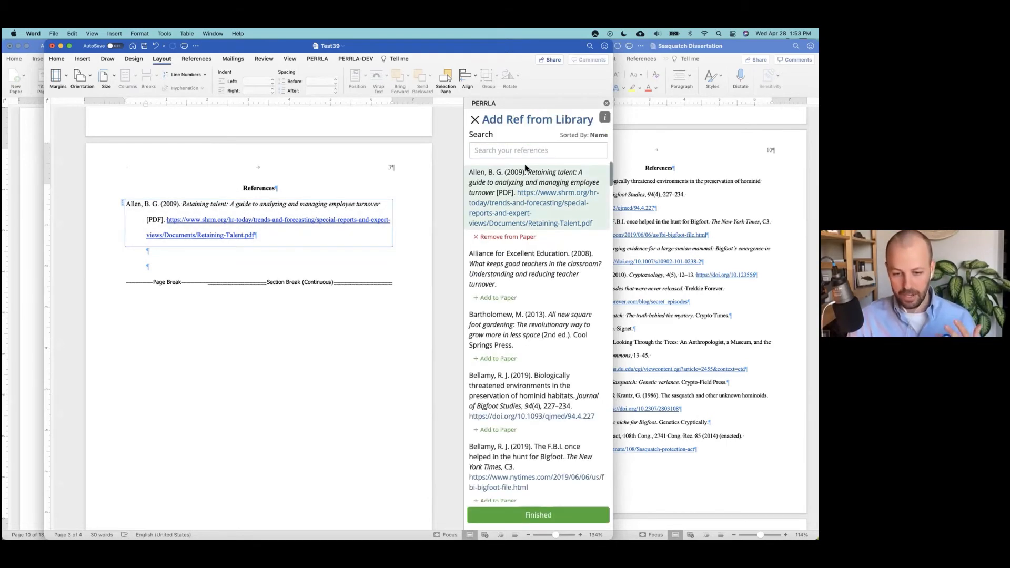
pyautogui.click(514, 359)
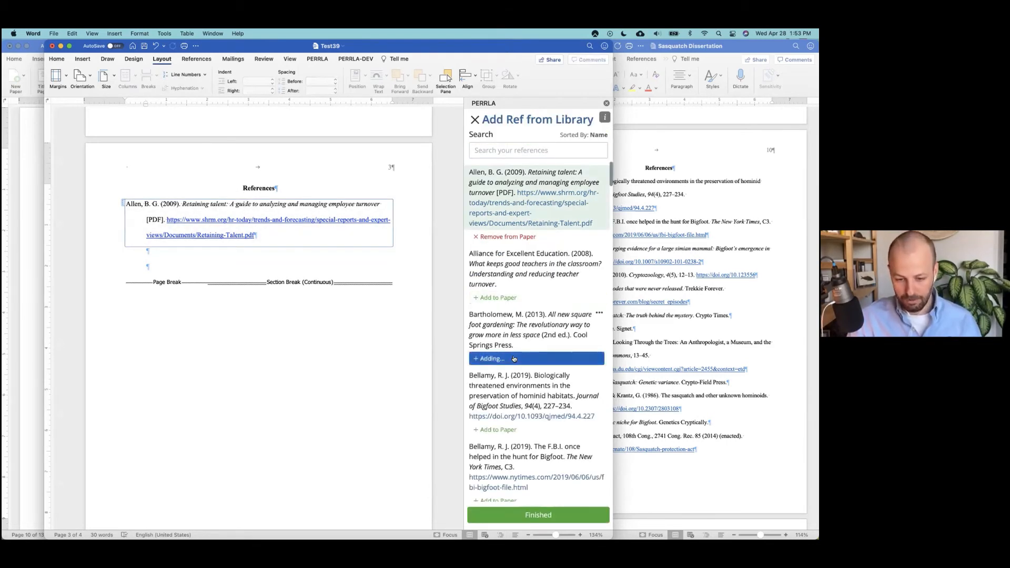
pyautogui.scroll(-5, 507, 352)
pyautogui.click(499, 347)
pyautogui.scroll(-6, 499, 345)
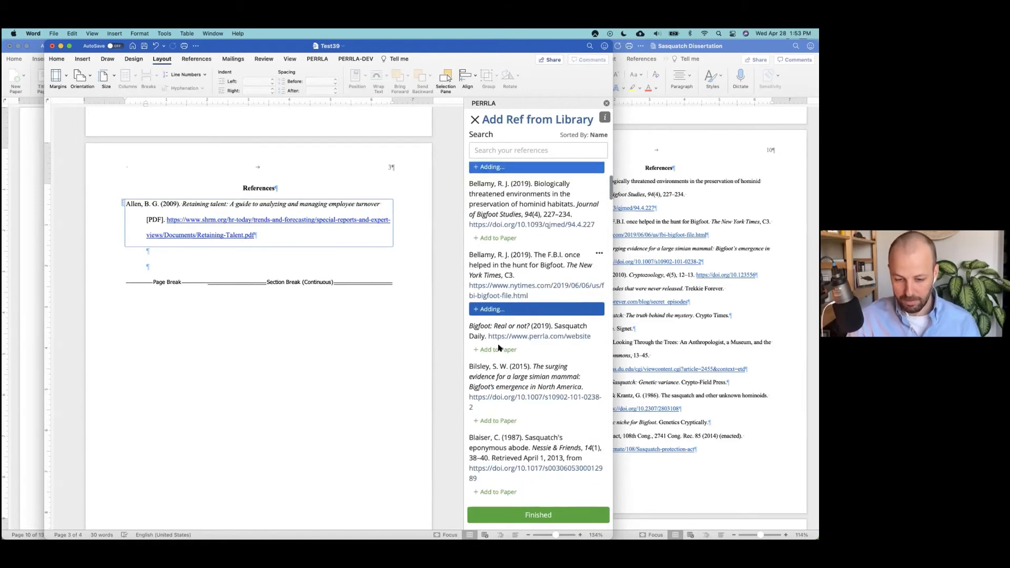
pyautogui.scroll(-10, 500, 342)
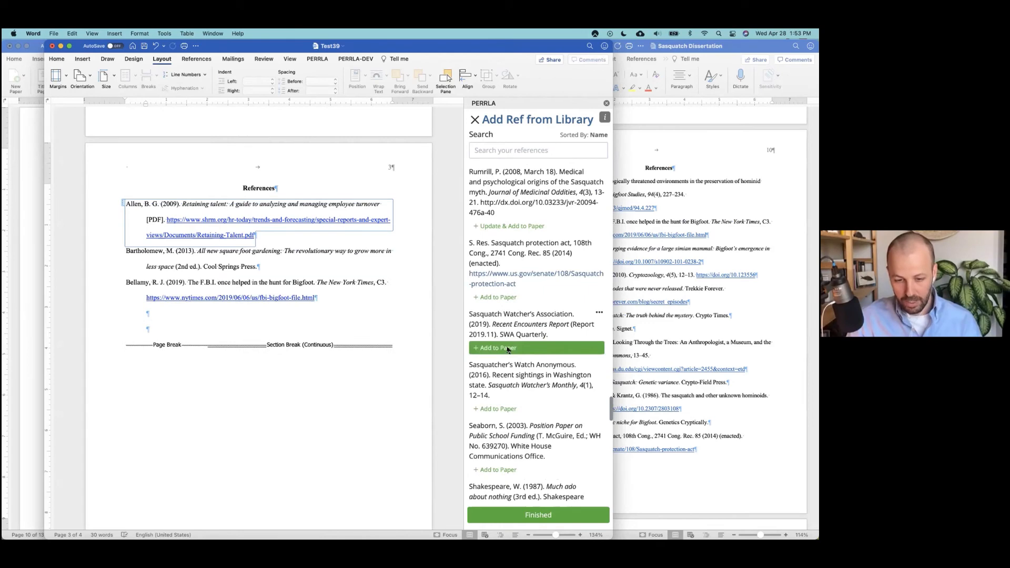
pyautogui.click(507, 348)
pyautogui.scroll(10, 520, 332)
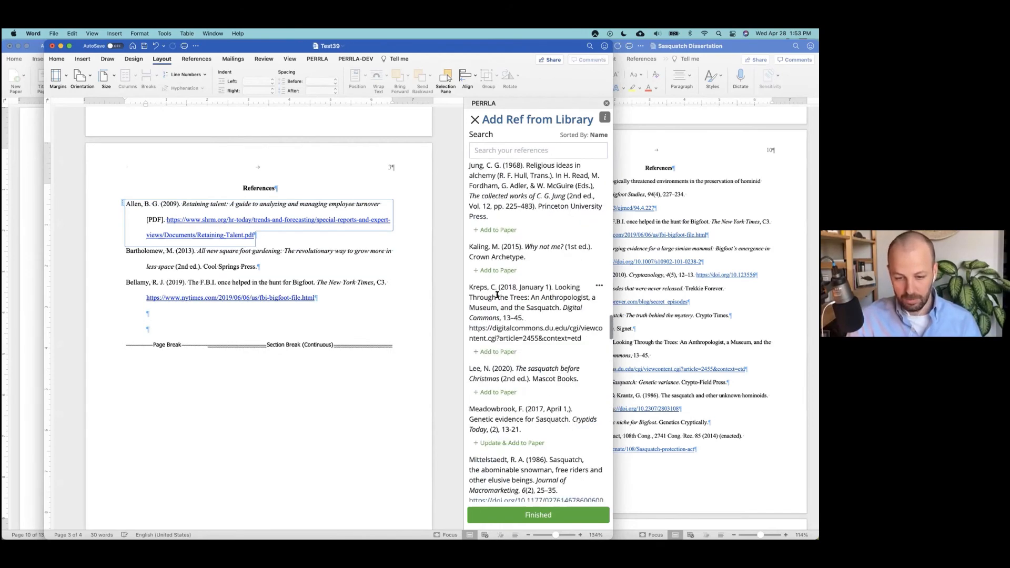
pyautogui.click(494, 270)
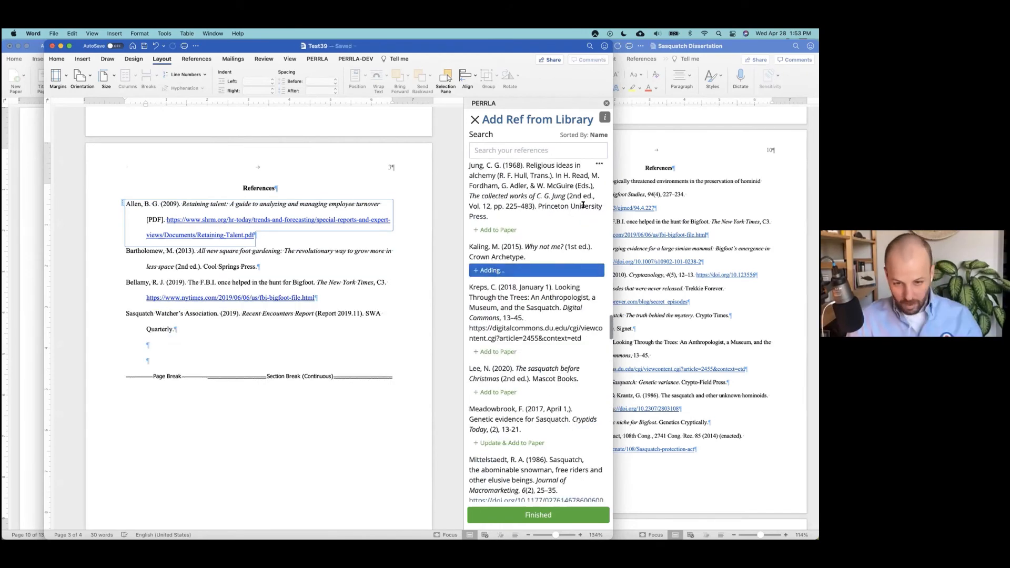
# Turn on PERRLA's Advanced Edit Mode from the Advanced Editing page, confirming with Yes.
pyautogui.click(474, 119)
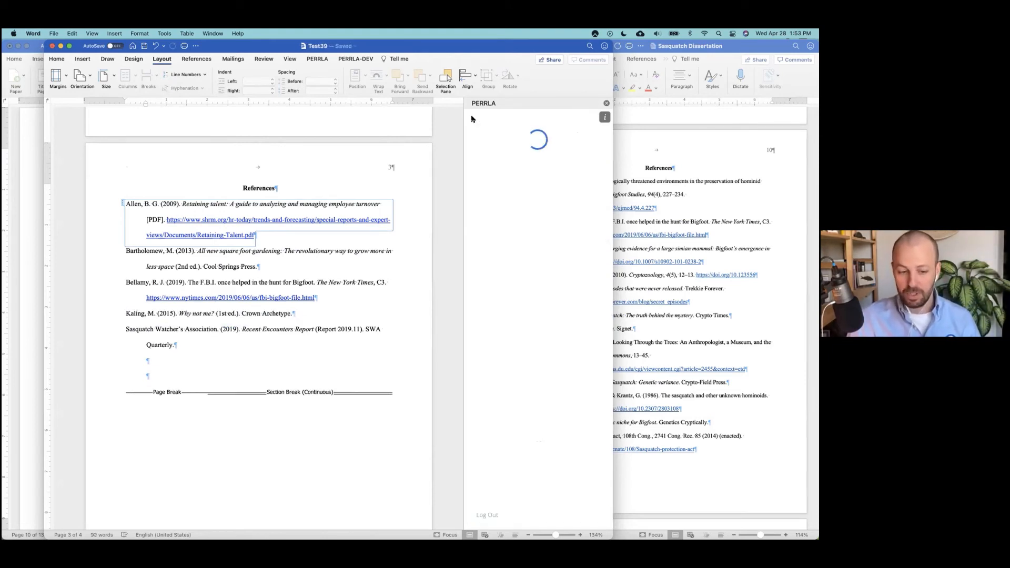
pyautogui.click(475, 120)
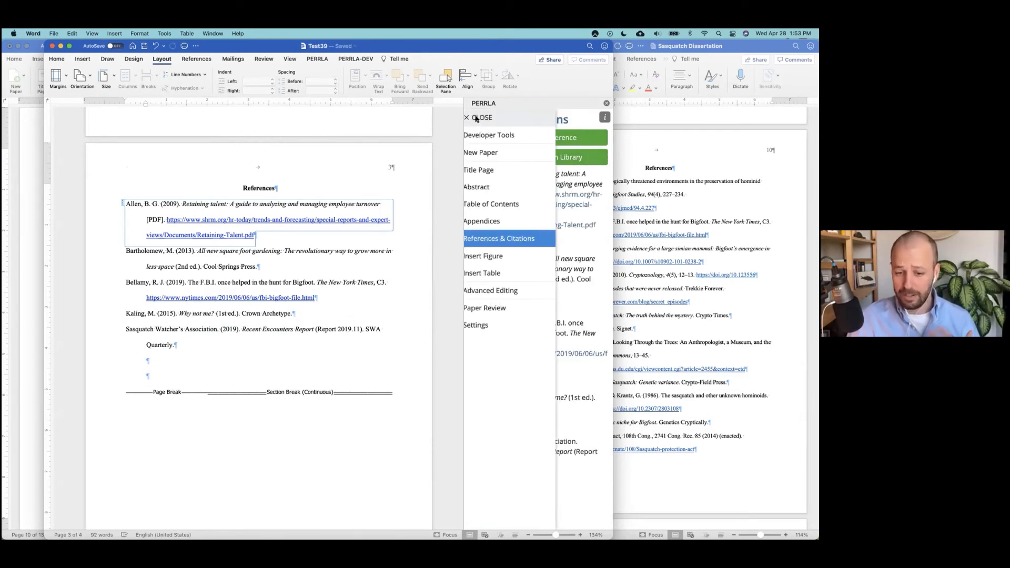
pyautogui.click(489, 288)
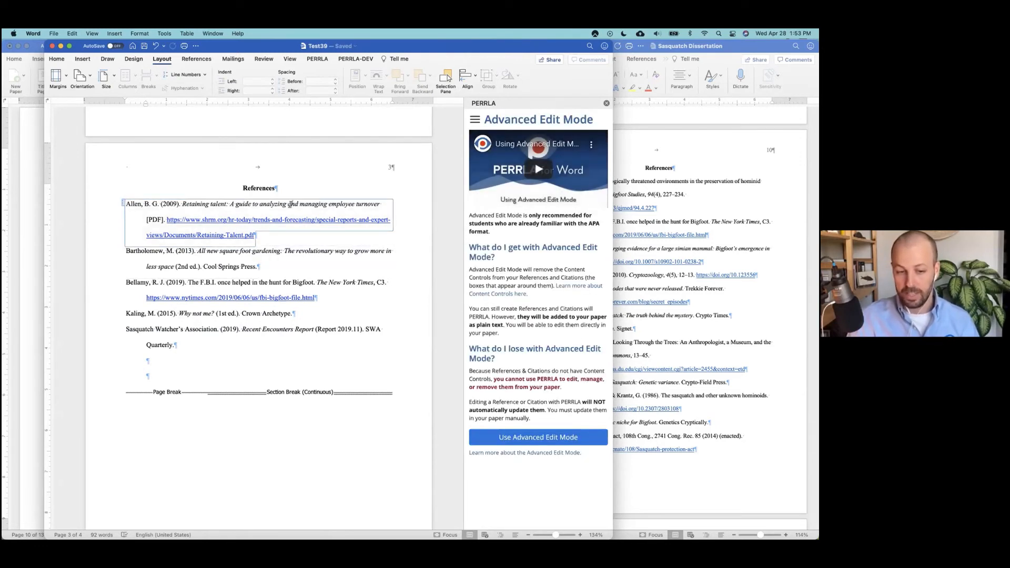
pyautogui.click(531, 438)
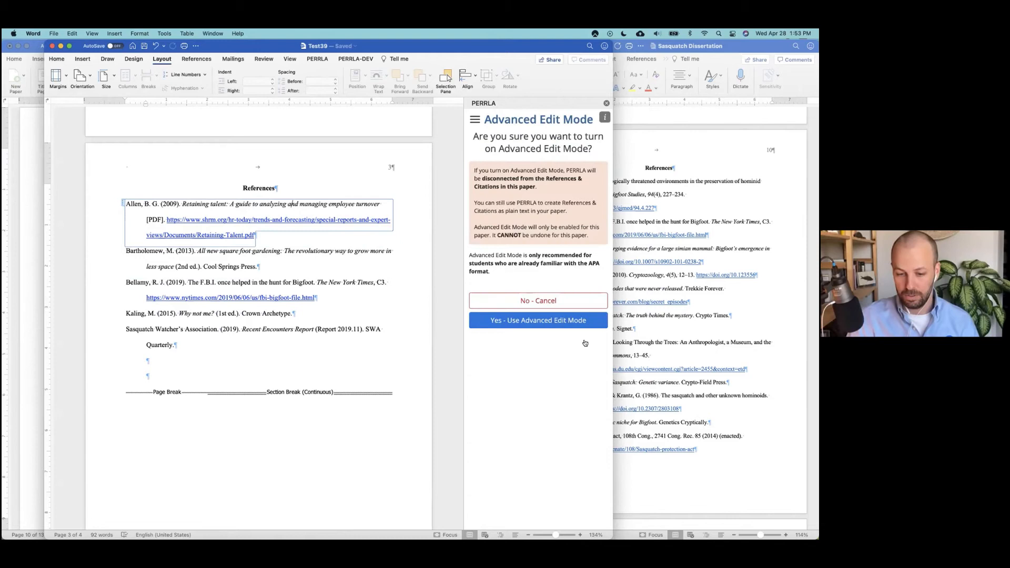
pyautogui.click(552, 321)
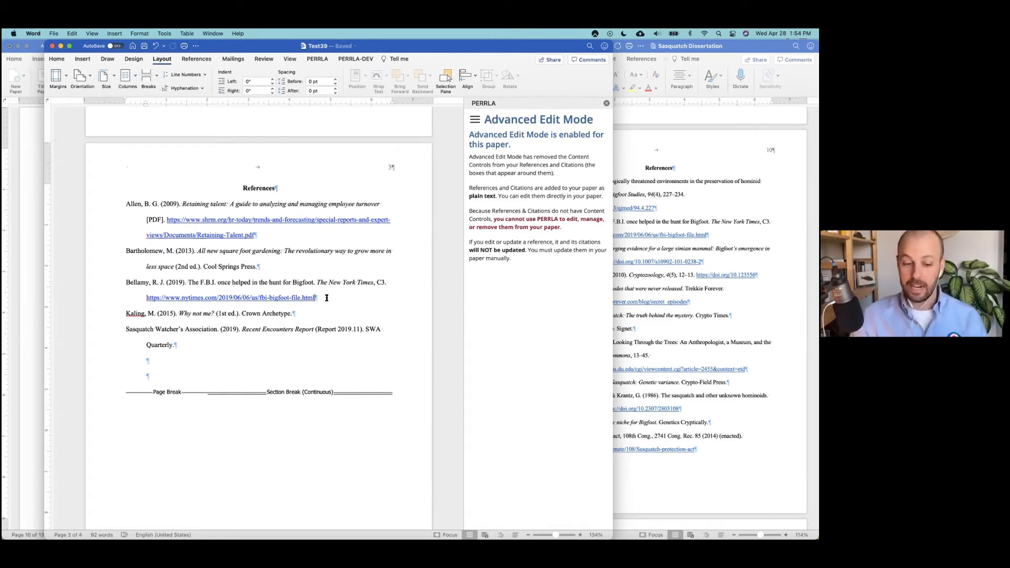
# Hand-type a 2019 reference with the author's name, italic title 'Sasquatch something or other' and Pack Publishing.
pyautogui.click(295, 318)
pyautogui.press('Return')
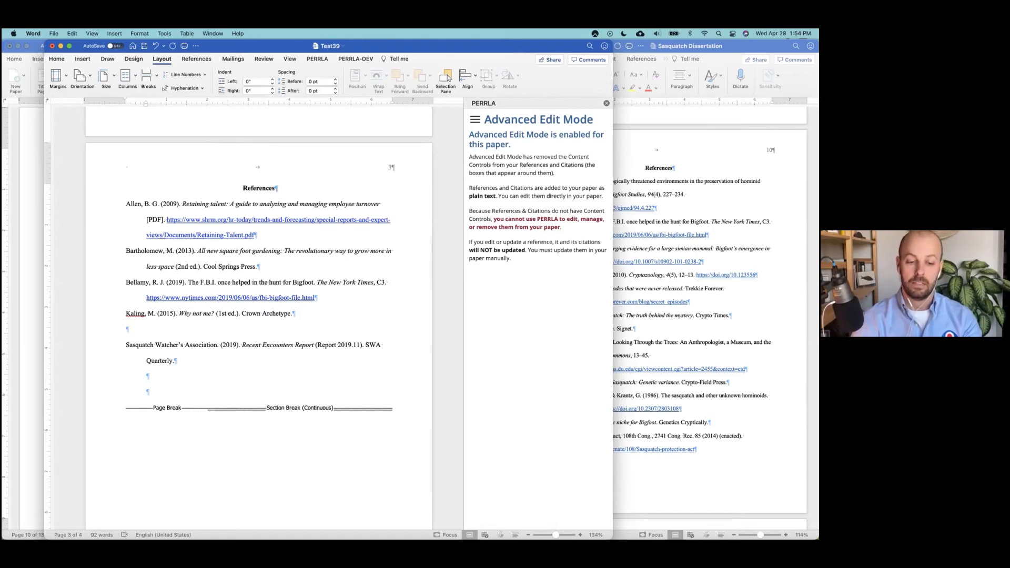
pyautogui.write('Pack, Graysen.')
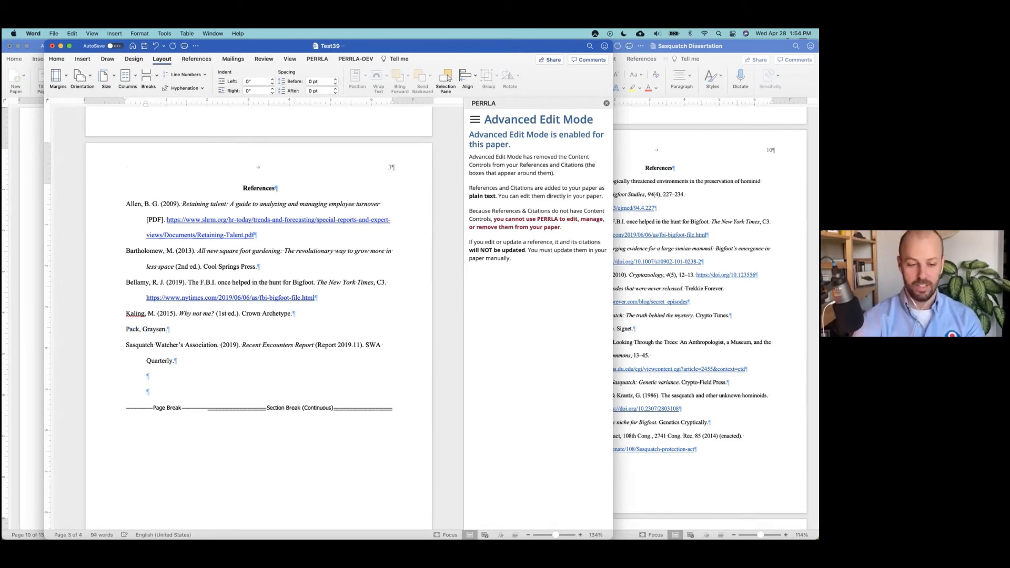
pyautogui.press('super+i')
pyautogui.write('S')
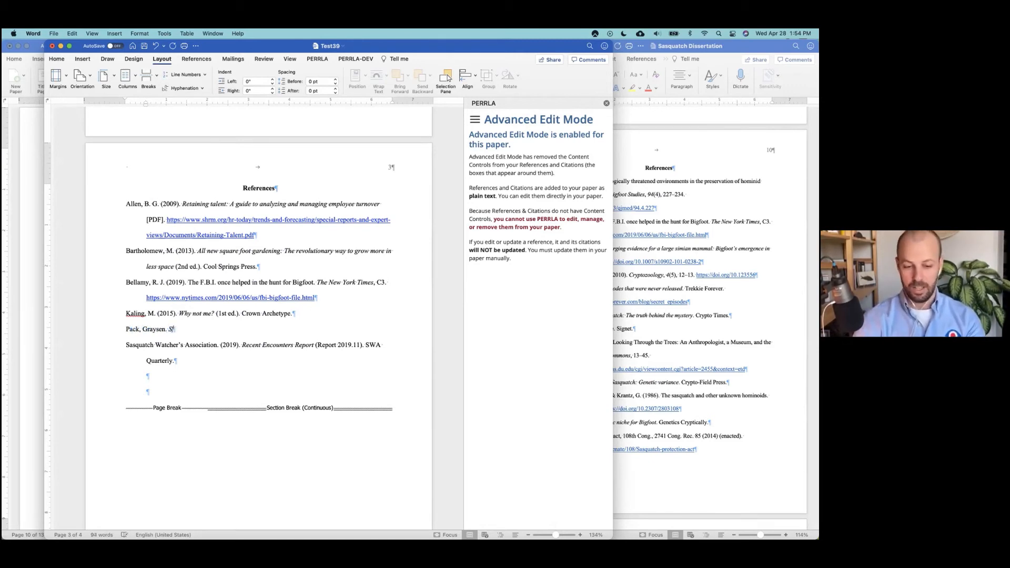
pyautogui.write('asquatch something or other.')
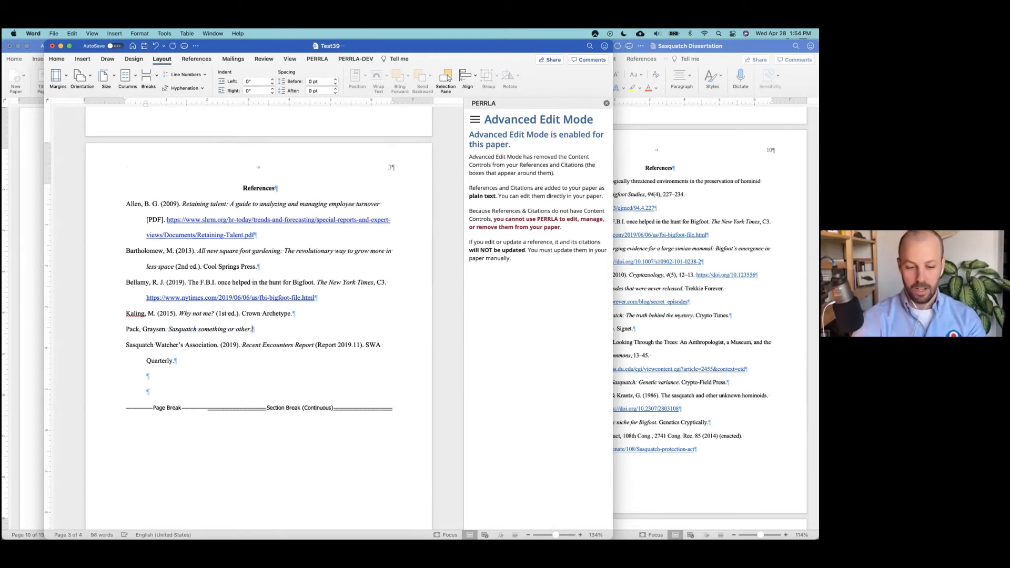
pyautogui.write(' (')
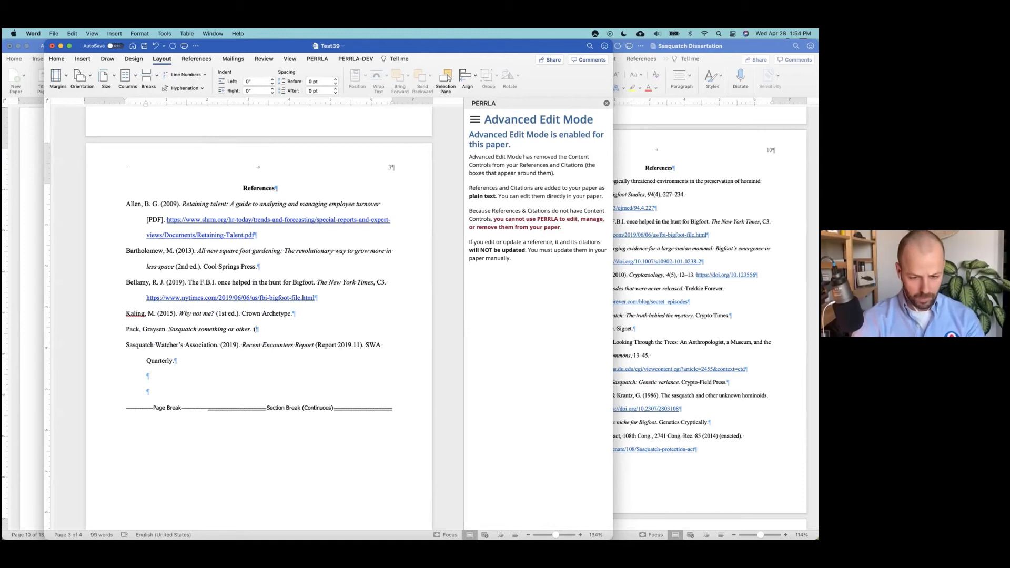
pyautogui.press('BackSpace')
pyautogui.press('BackSpace')
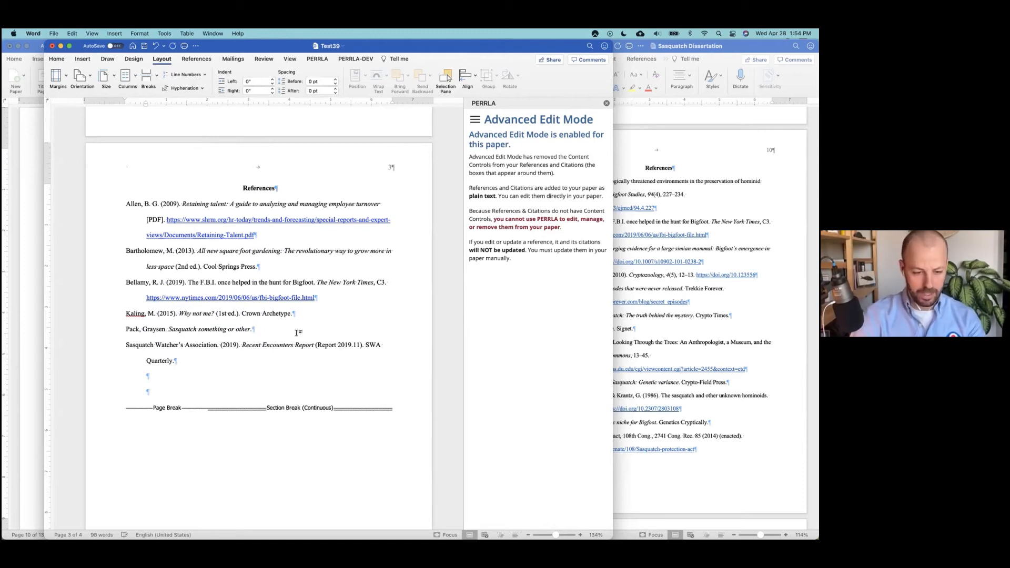
pyautogui.click(168, 329)
pyautogui.write('(201')
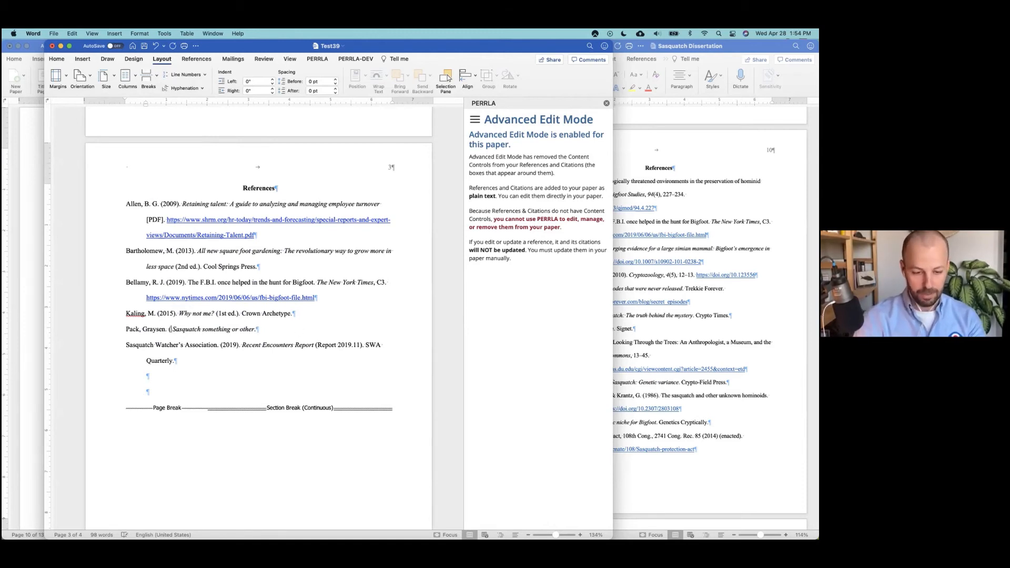
pyautogui.write('9).')
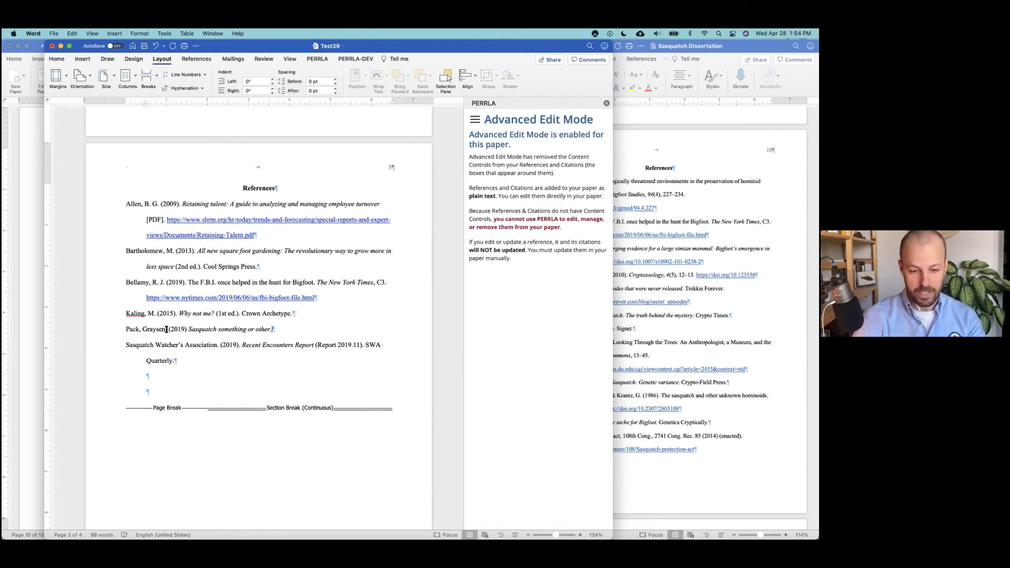
pyautogui.press('super+Right')
pyautogui.write('Pack ')
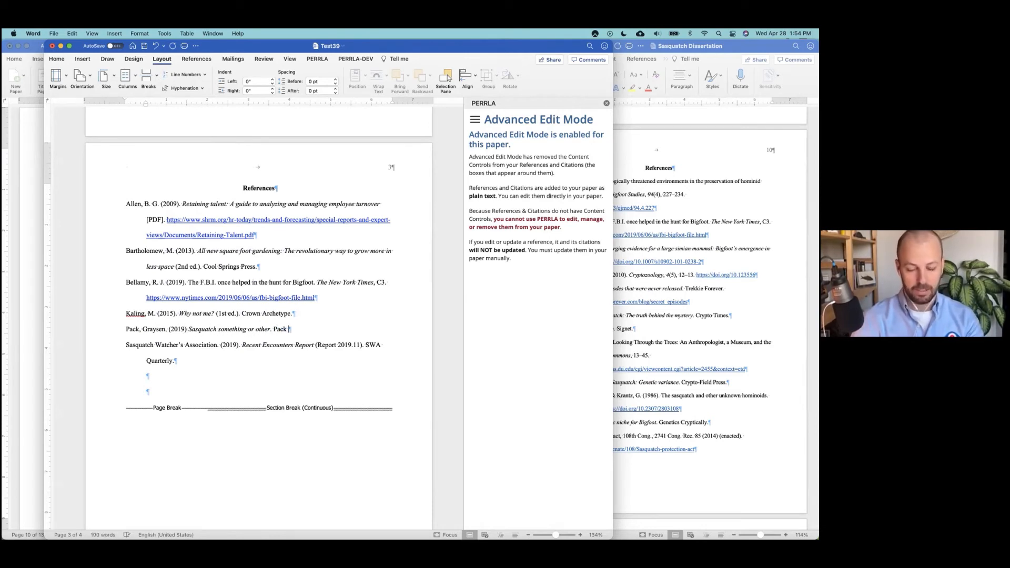
pyautogui.write('Publishing.')
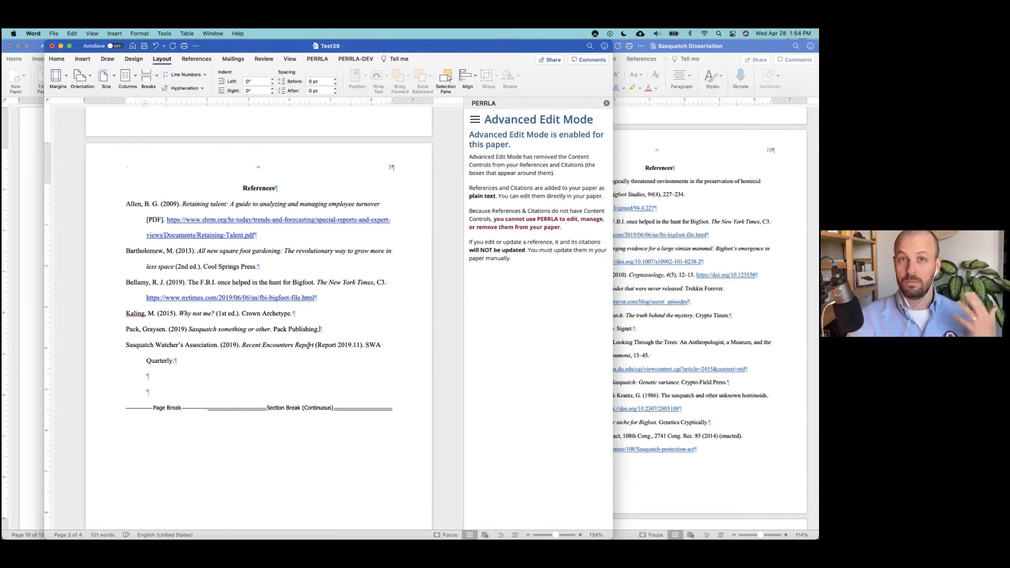
pyautogui.click(474, 120)
# Go to References & Citations and open PERRLA's Add Reference from Library list.
pyautogui.click(505, 237)
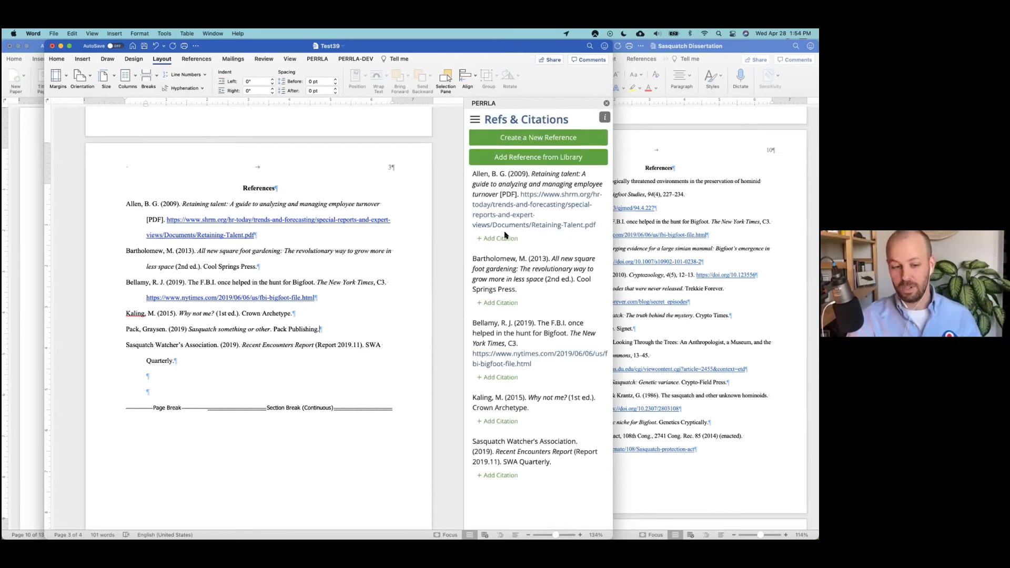
pyautogui.moveTo(347, 327); pyautogui.dragTo(128, 328)
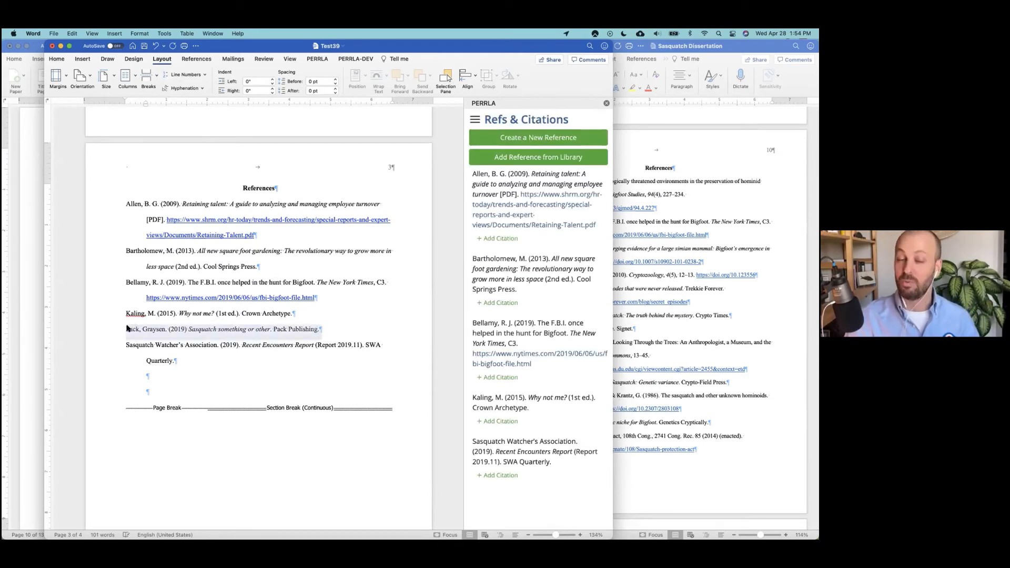
pyautogui.click(326, 331)
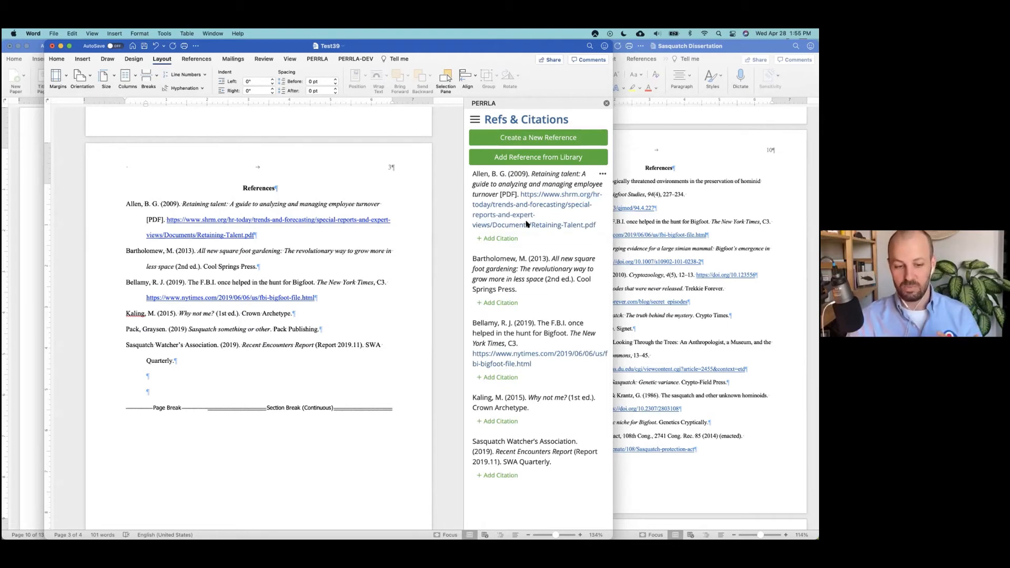
pyautogui.click(503, 160)
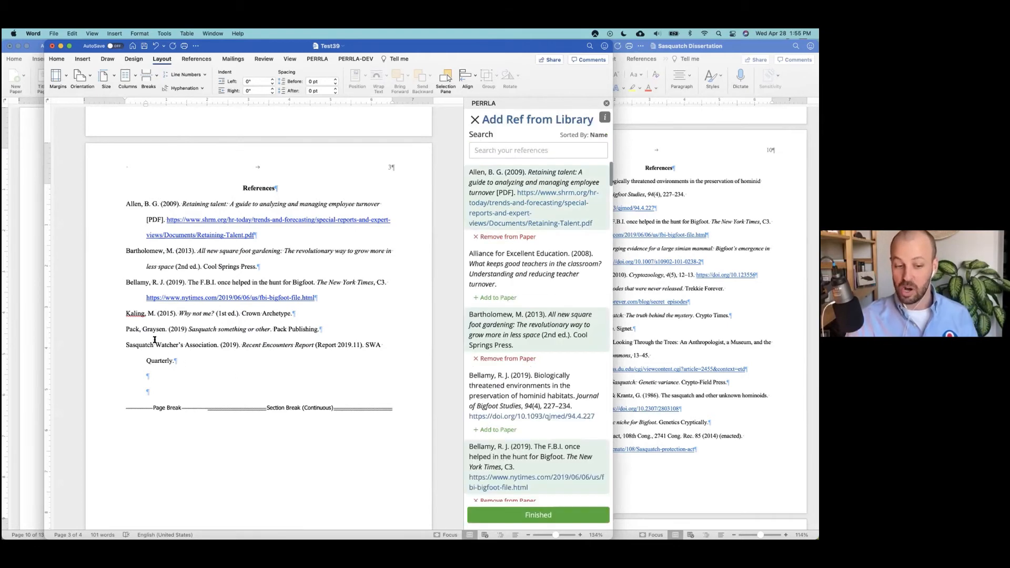
# Add the National Clearinghouse of Homeless Youth & Families (2020) reference from the library.
pyautogui.scroll(-10, 500, 356)
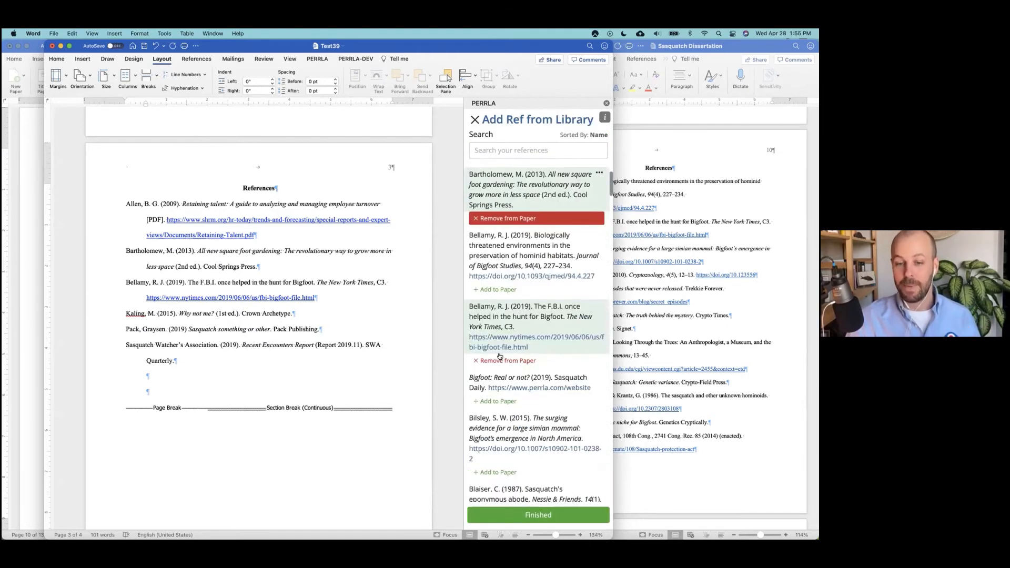
pyautogui.scroll(-3, 500, 356)
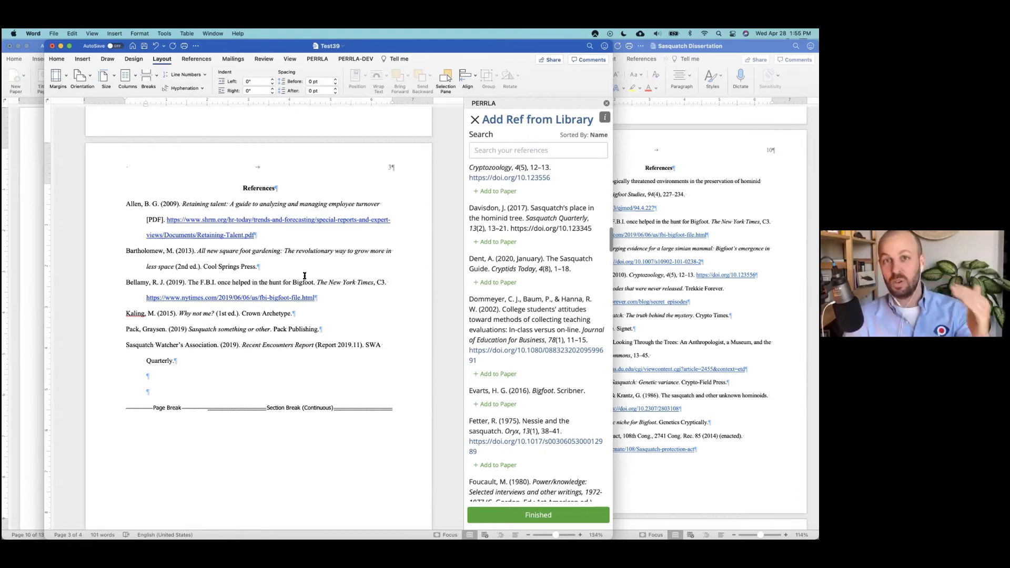
pyautogui.scroll(-1, 305, 275)
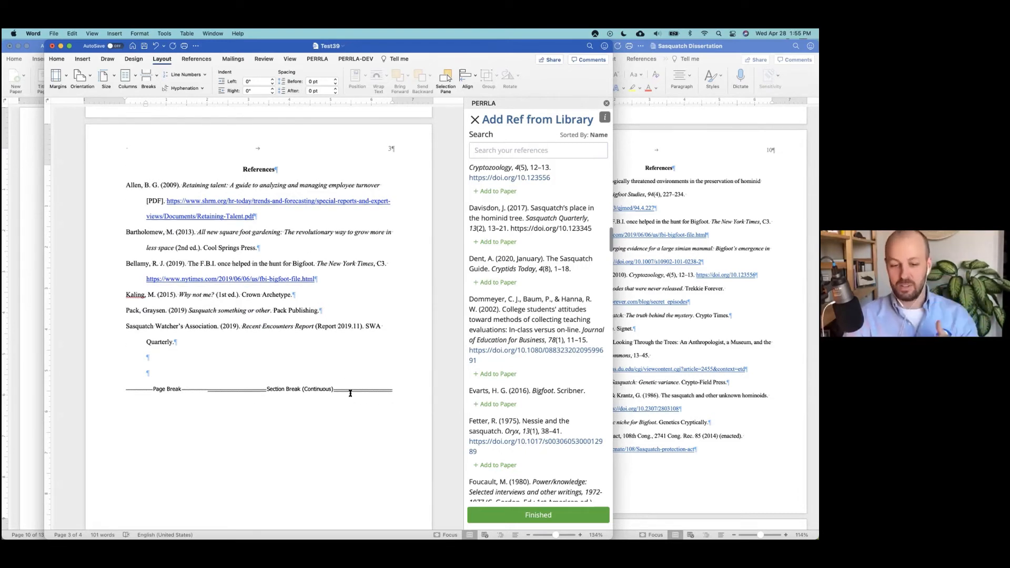
pyautogui.scroll(-5, 544, 363)
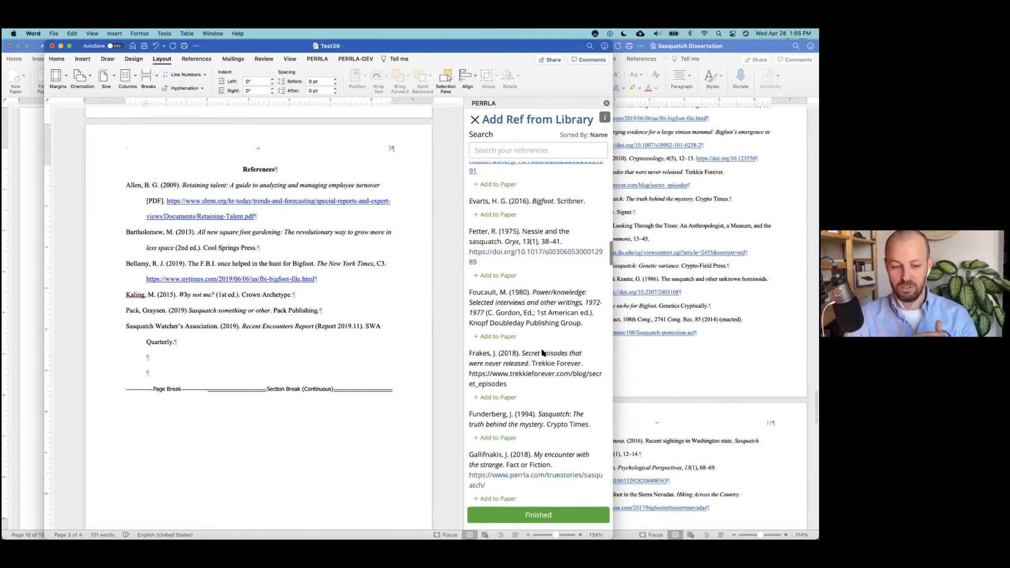
pyautogui.scroll(-4, 544, 352)
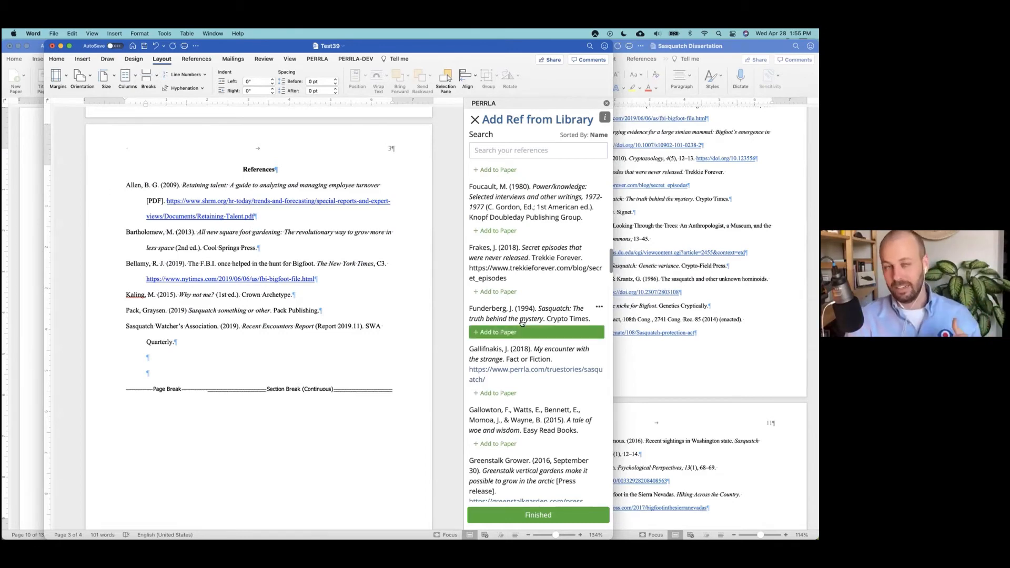
pyautogui.scroll(-10, 526, 325)
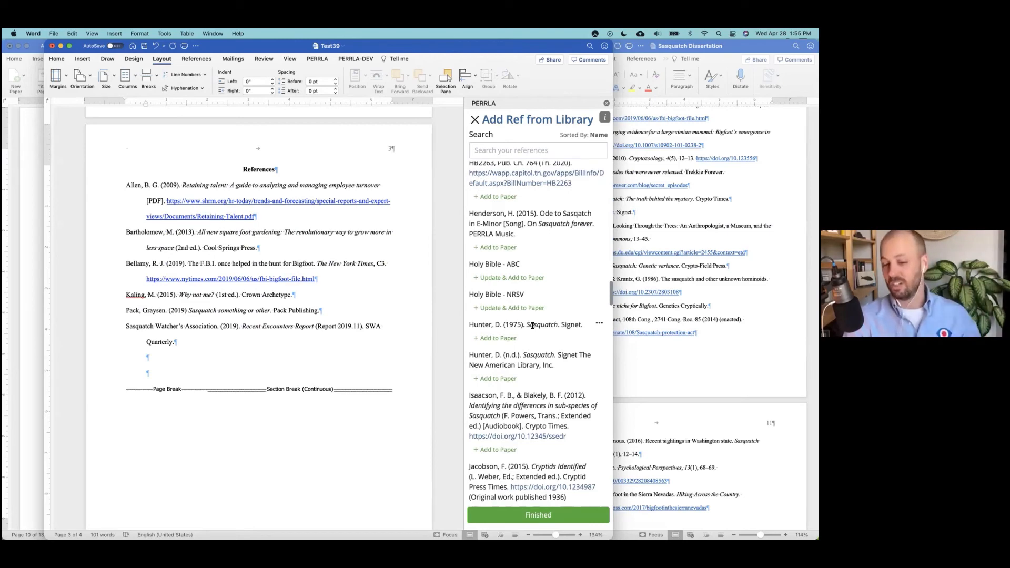
pyautogui.scroll(-8, 532, 325)
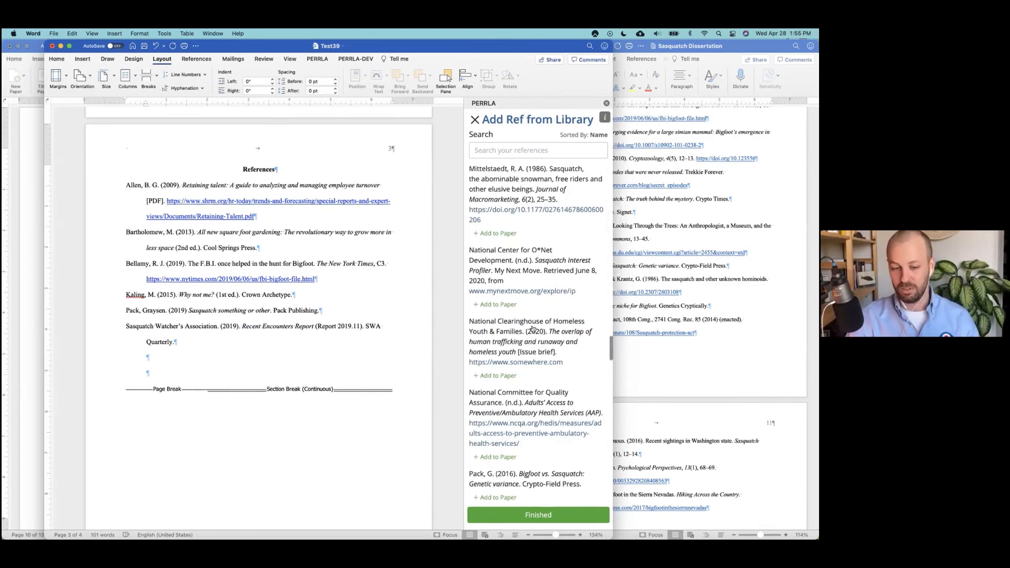
pyautogui.scroll(-3, 533, 329)
pyautogui.scroll(-8, 532, 328)
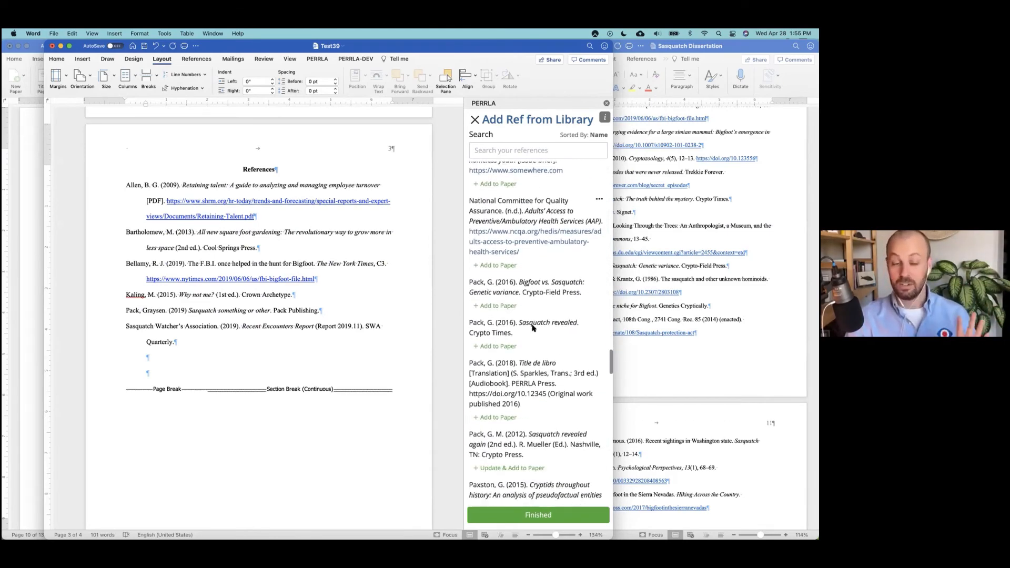
pyautogui.scroll(2, 532, 328)
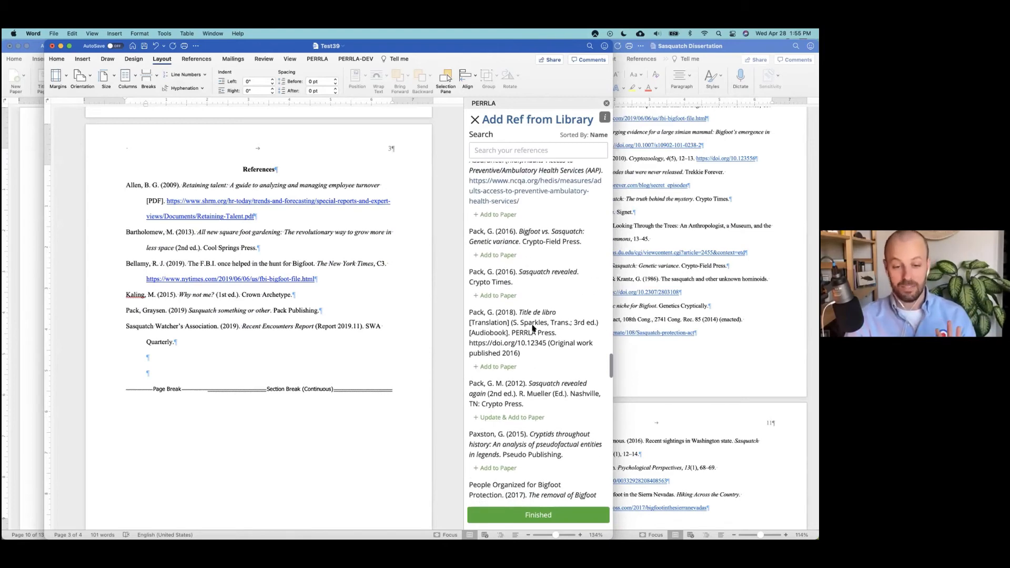
pyautogui.scroll(9, 532, 326)
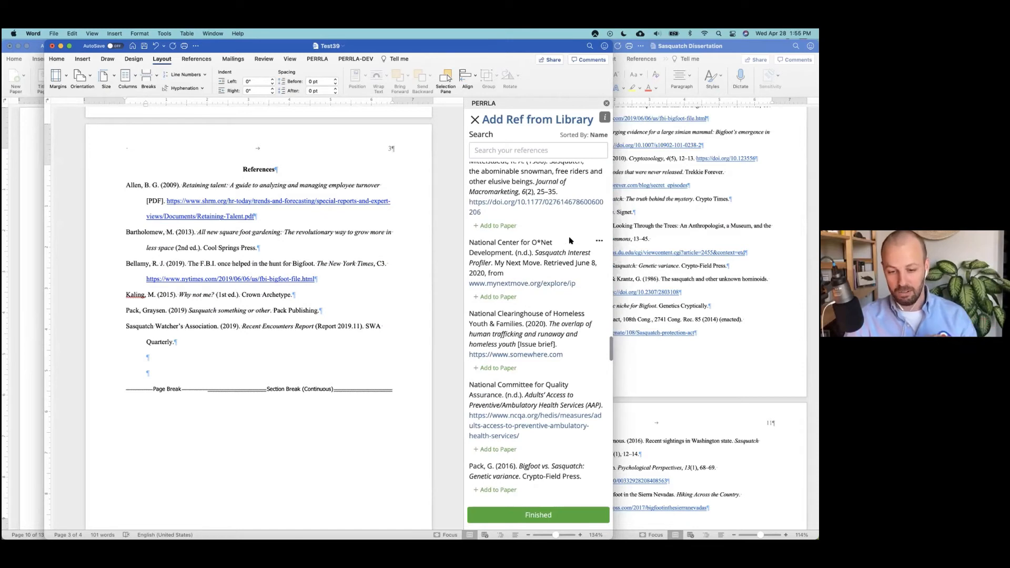
pyautogui.click(500, 367)
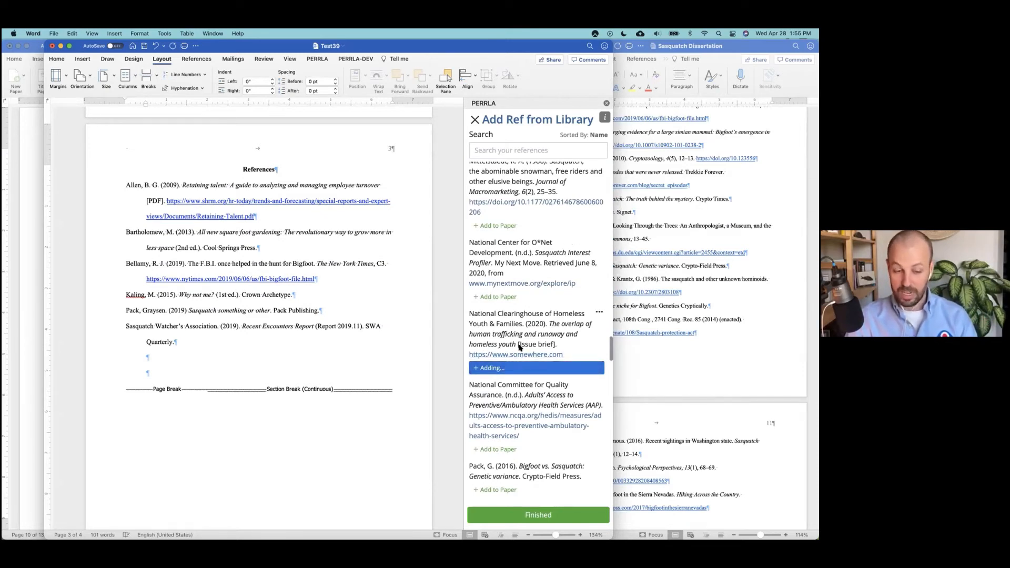
pyautogui.moveTo(125, 309); pyautogui.dragTo(398, 328)
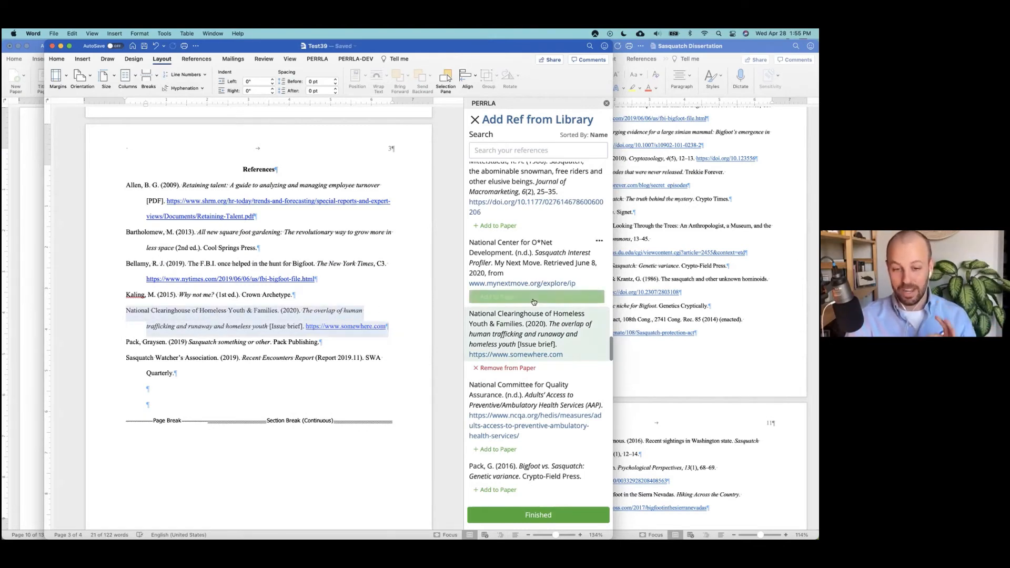
# Add the Poirier, Markotic, & Krantz (1986) reference, leaving the Rohrburg update form unchanged.
pyautogui.scroll(5, 533, 299)
pyautogui.scroll(-15, 532, 300)
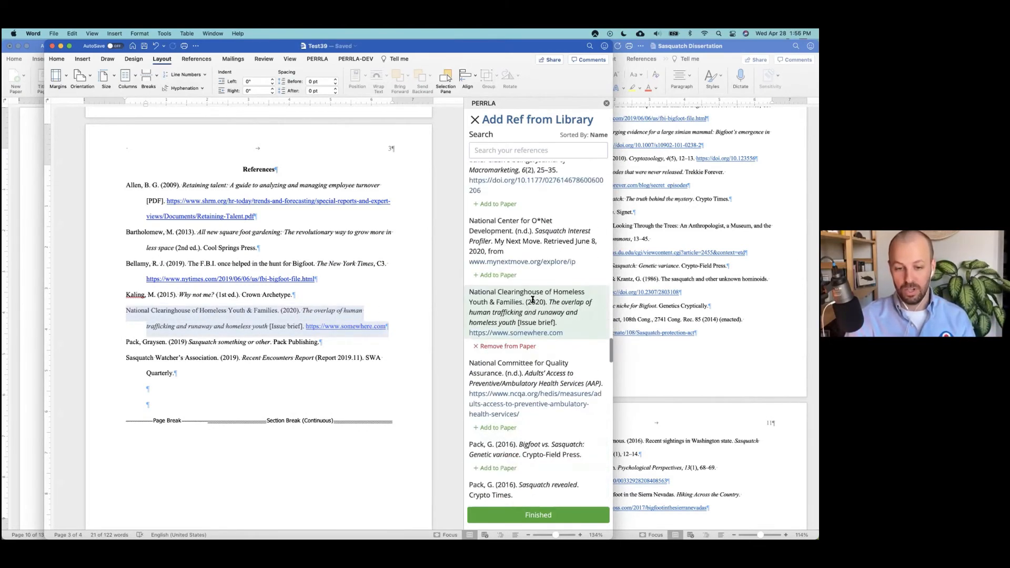
pyautogui.scroll(-3, 532, 300)
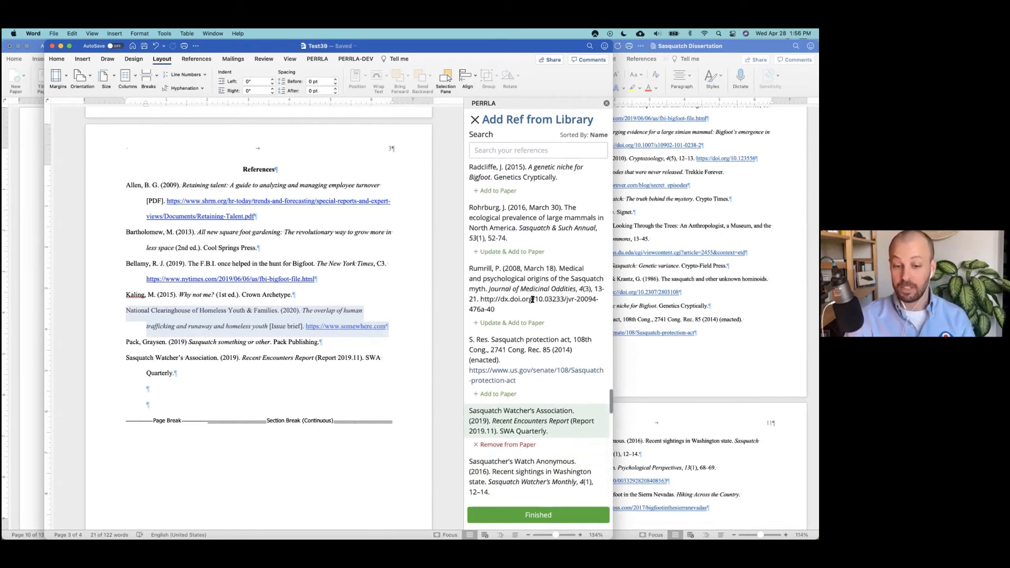
pyautogui.scroll(-2, 533, 301)
pyautogui.scroll(2, 532, 301)
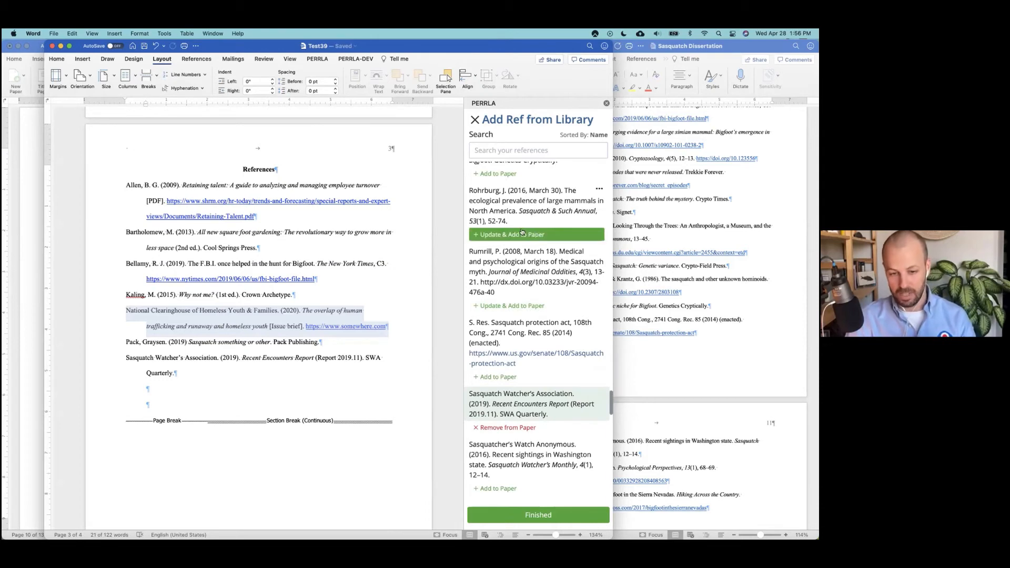
pyautogui.click(540, 234)
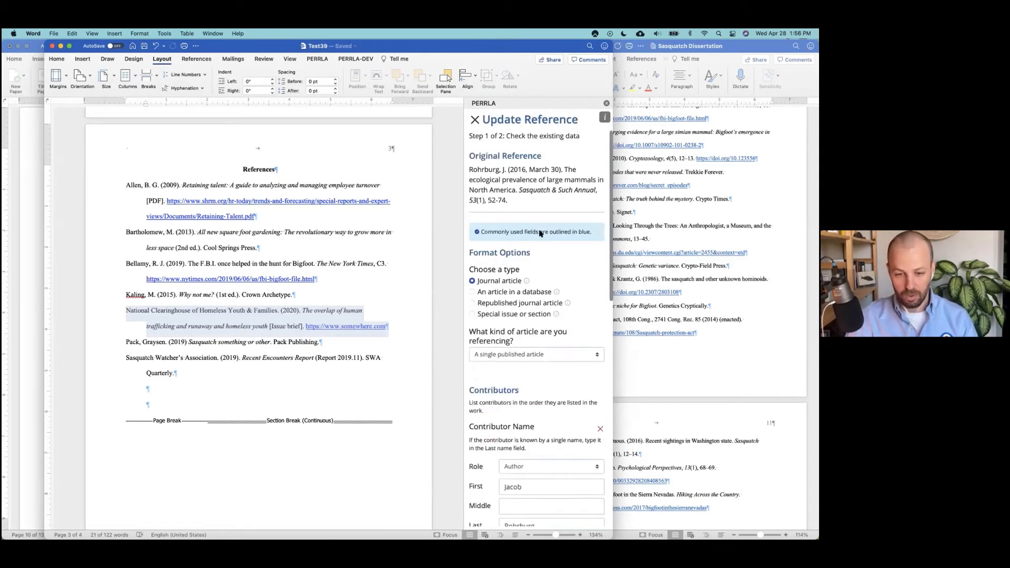
pyautogui.click(473, 120)
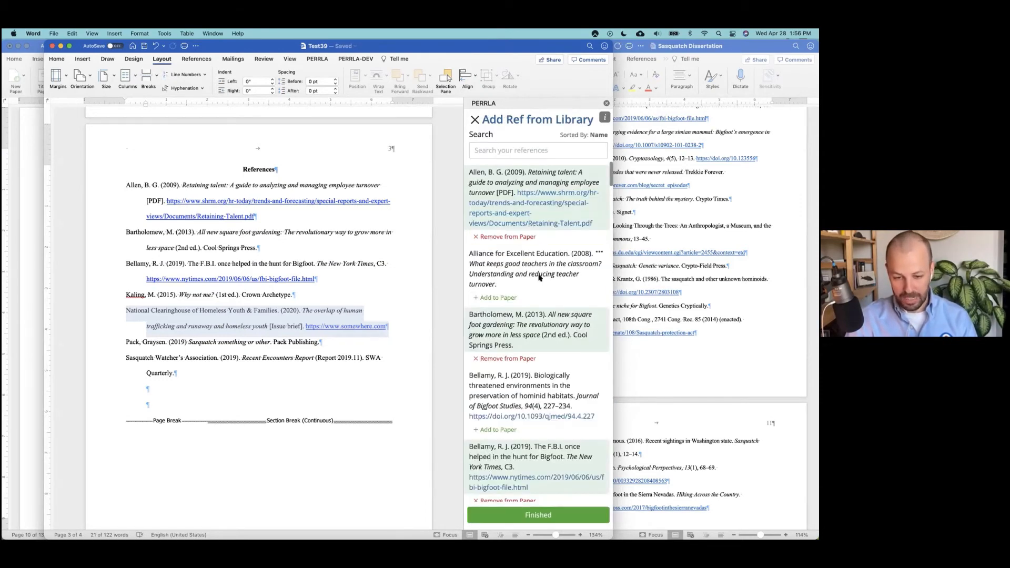
pyautogui.scroll(-15, 539, 278)
pyautogui.scroll(-3, 539, 279)
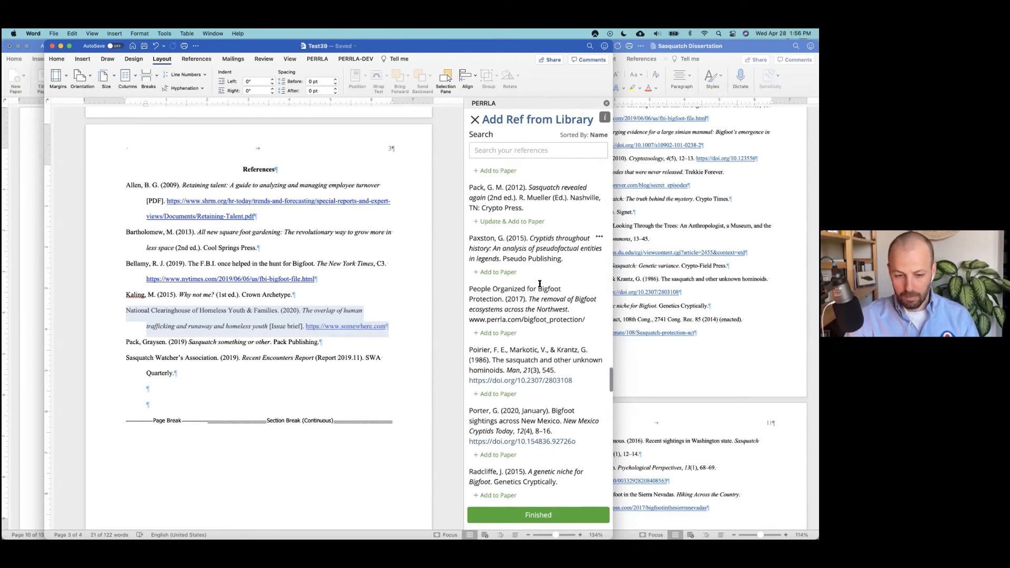
pyautogui.scroll(-1, 539, 286)
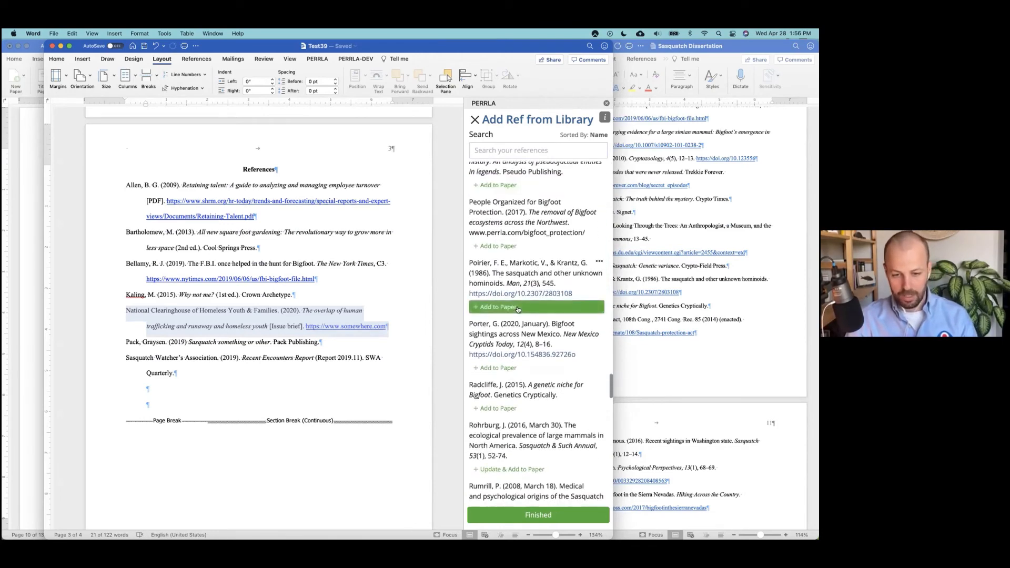
pyautogui.click(505, 307)
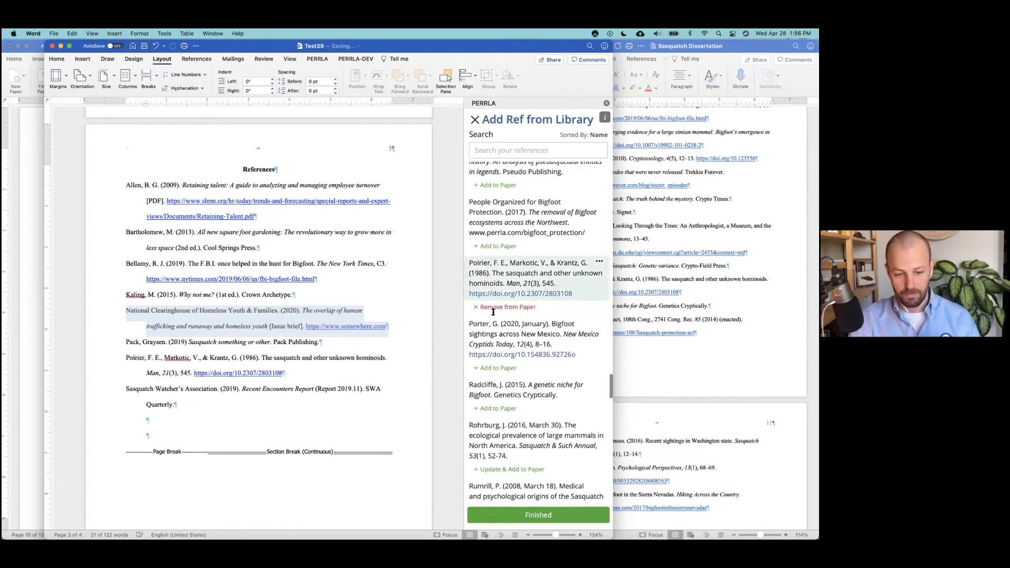
pyautogui.click(301, 373)
pyautogui.moveTo(301, 373); pyautogui.dragTo(125, 358)
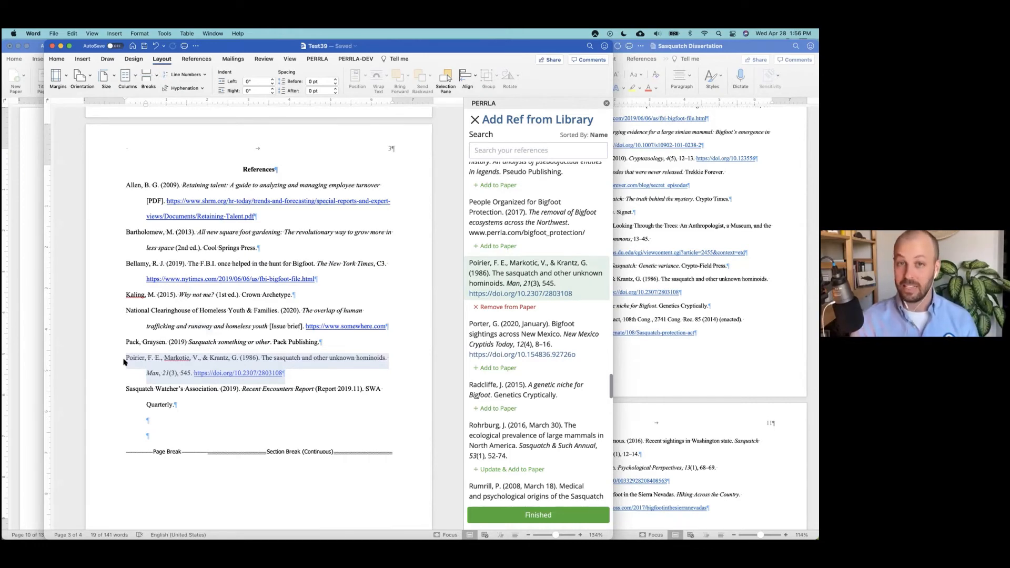
# Insert an (Allen, 2009) in-text citation after 'here' in the body sentence.
pyautogui.scroll(15, 216, 193)
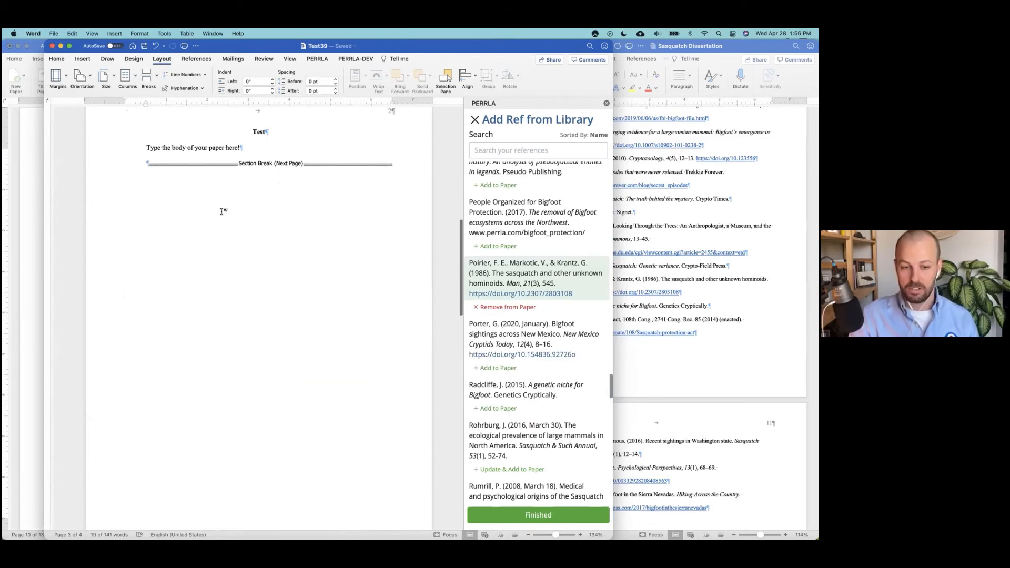
pyautogui.click(235, 162)
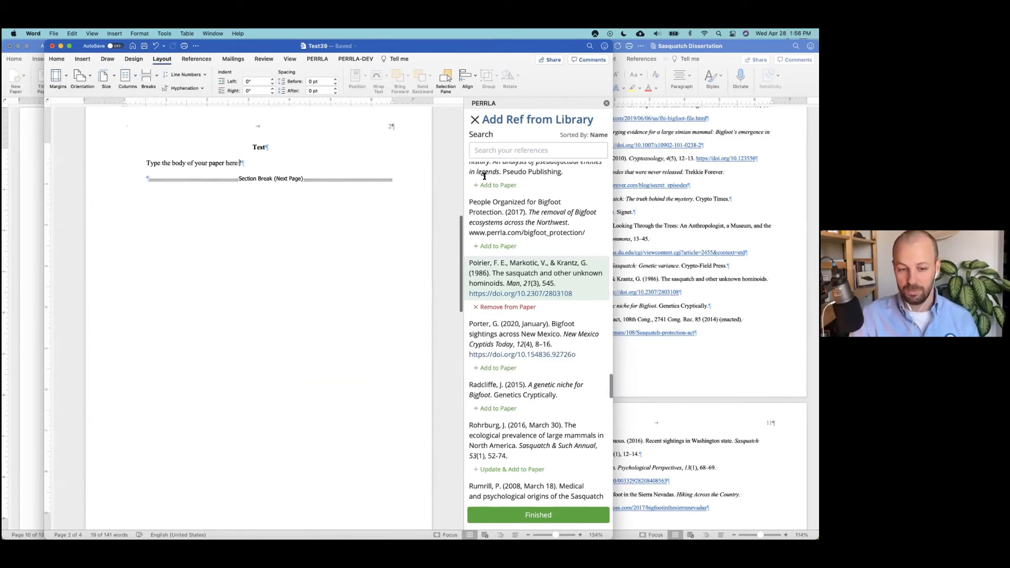
pyautogui.click(475, 120)
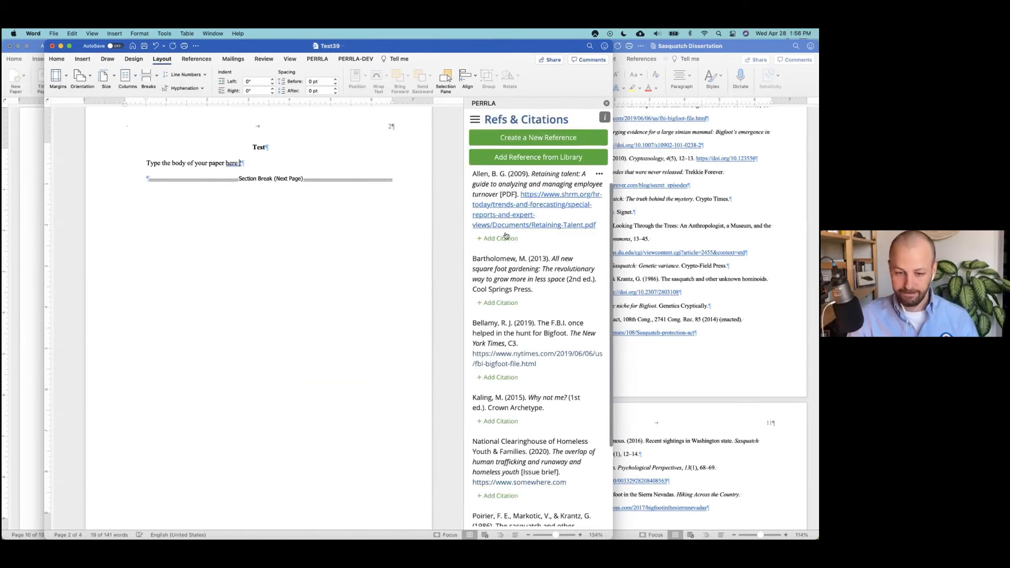
pyautogui.click(505, 234)
pyautogui.click(564, 388)
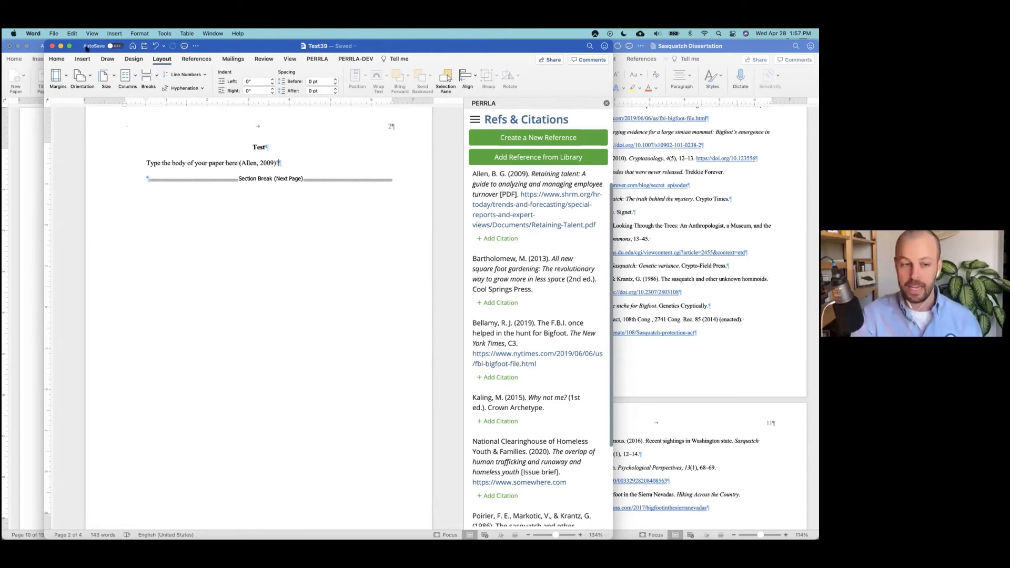
# Add a new empty paragraph after the body line, above the section break.
pyautogui.click(57, 59)
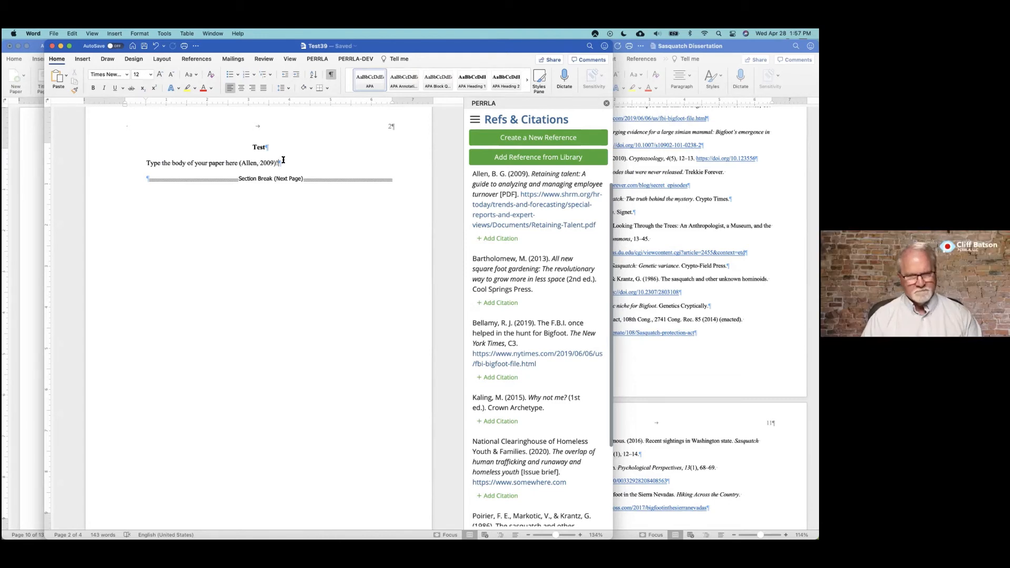
pyautogui.press('Return')
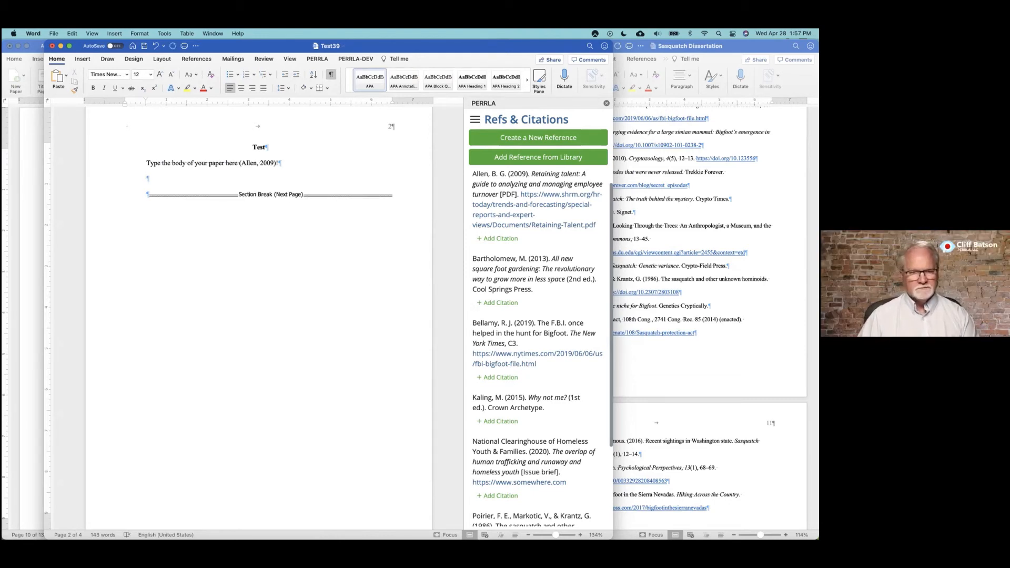
pyautogui.click(317, 58)
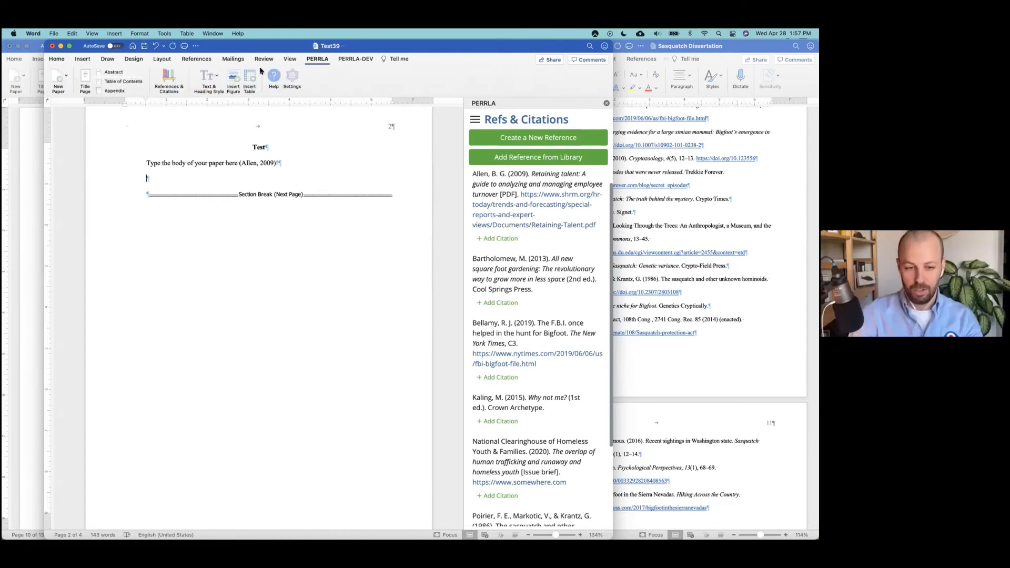
# Insert a figure titled 'My Beautiful Face' using the Memoji image, with notes included.
pyautogui.click(233, 80)
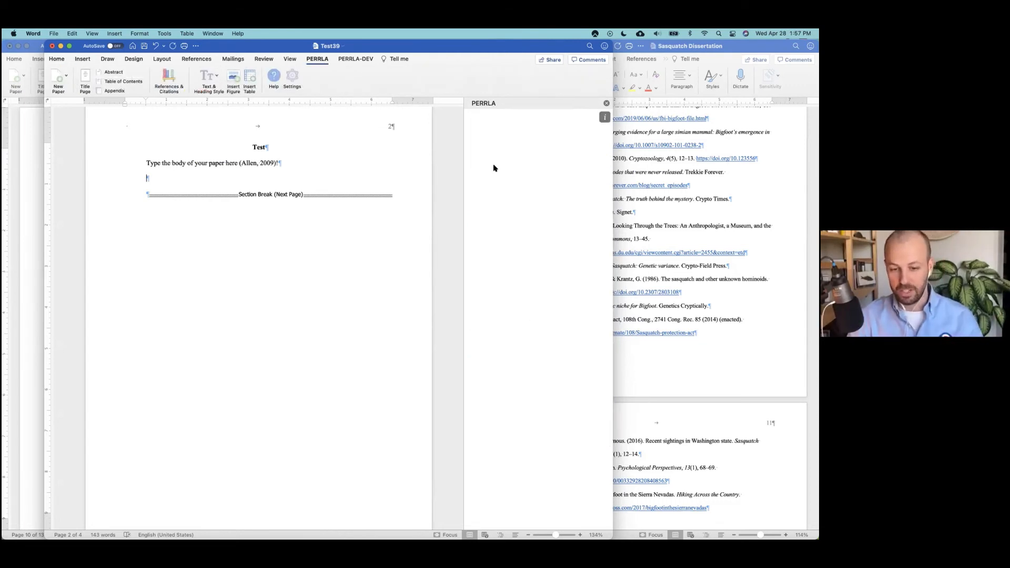
pyautogui.click(497, 229)
pyautogui.write('My ')
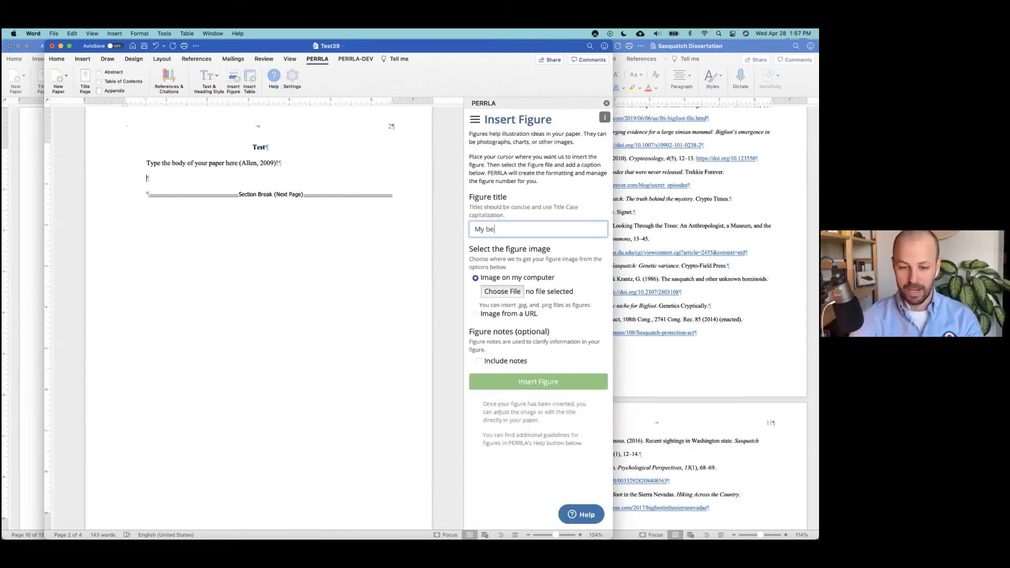
pyautogui.write('Beautiful F')
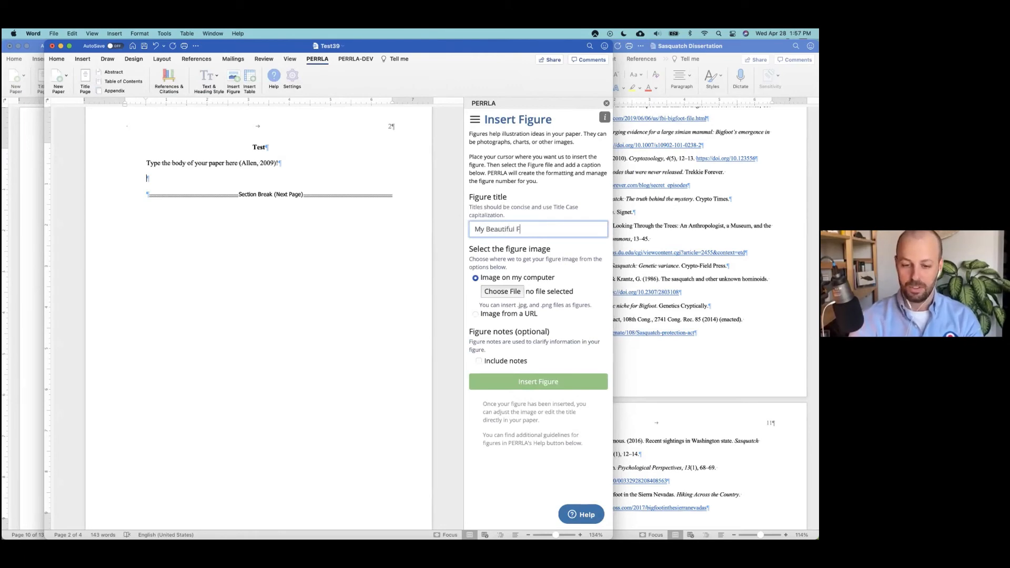
pyautogui.write('ace')
pyautogui.click(501, 291)
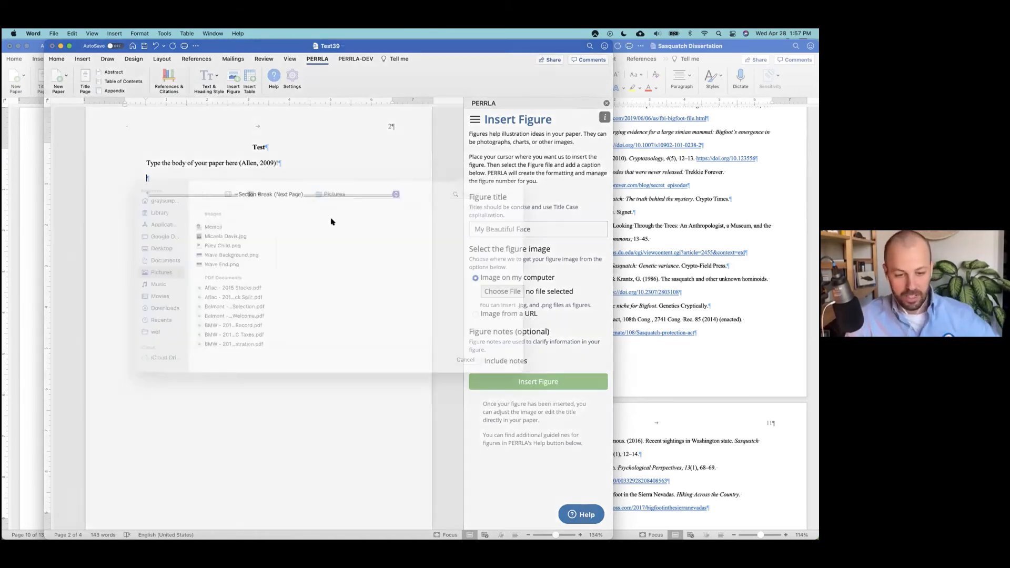
pyautogui.click(225, 239)
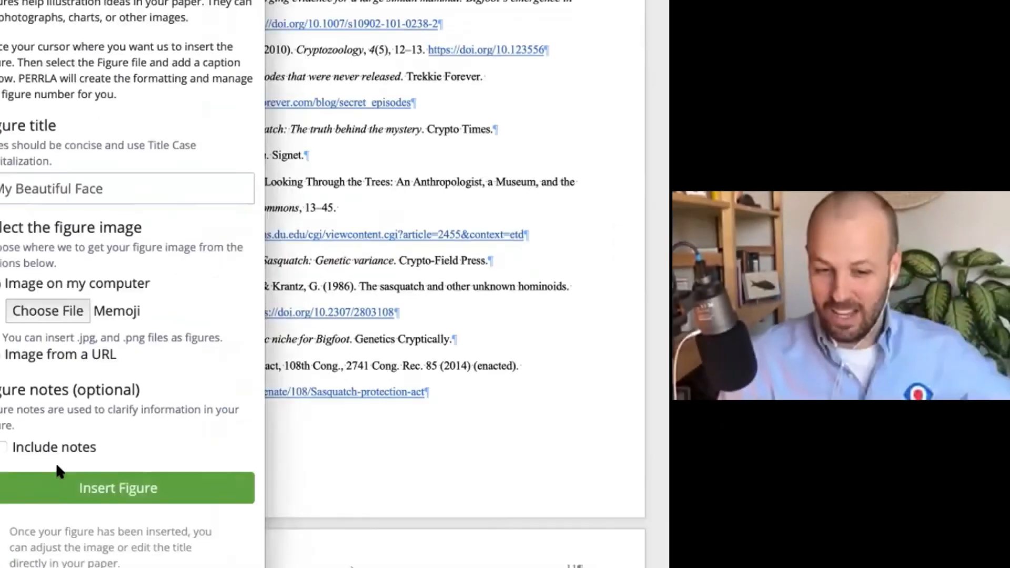
pyautogui.click(1, 447)
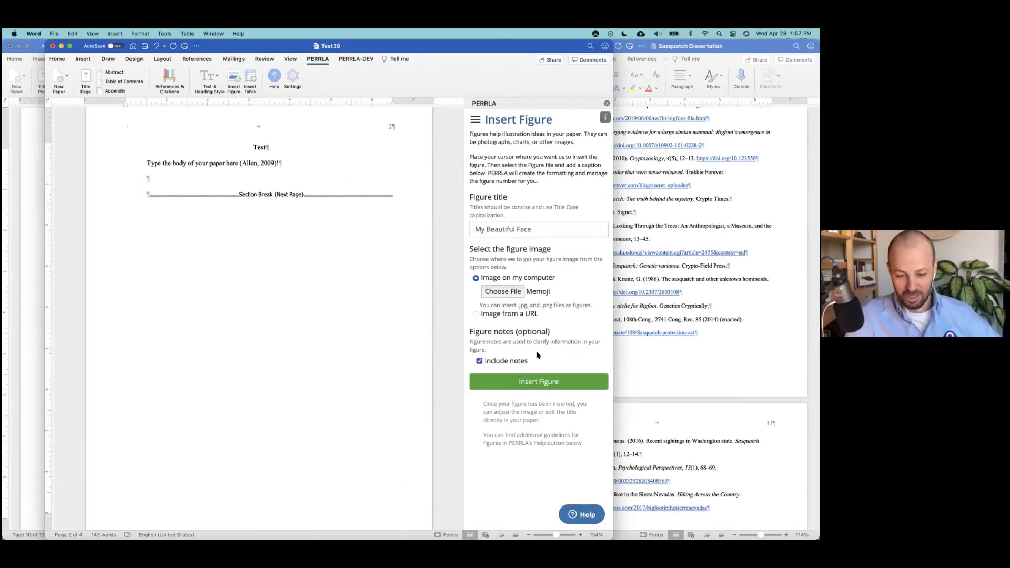
pyautogui.click(538, 382)
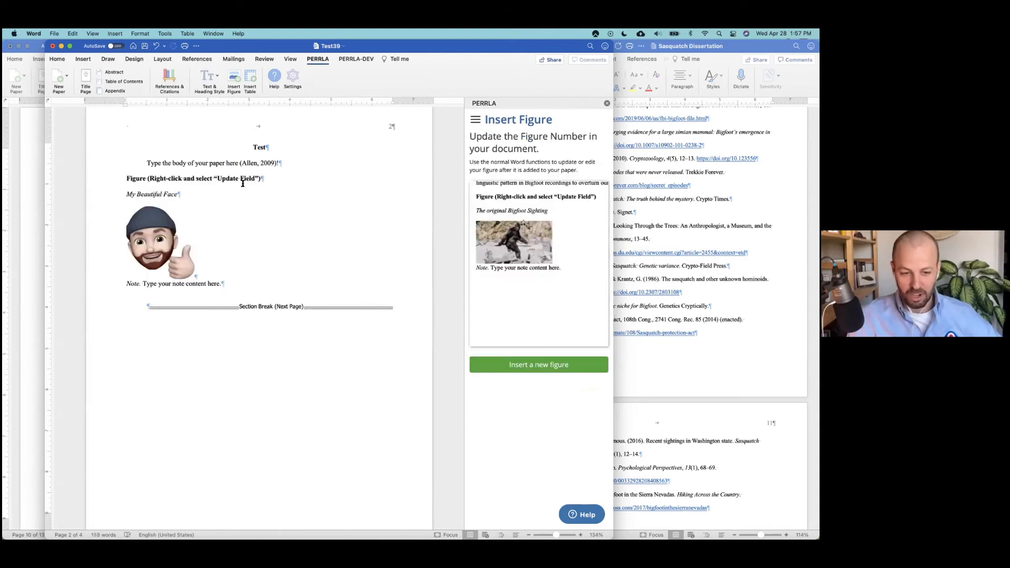
# Update the figure label field so the heading reads Figure 1.
pyautogui.rightClick(169, 181)
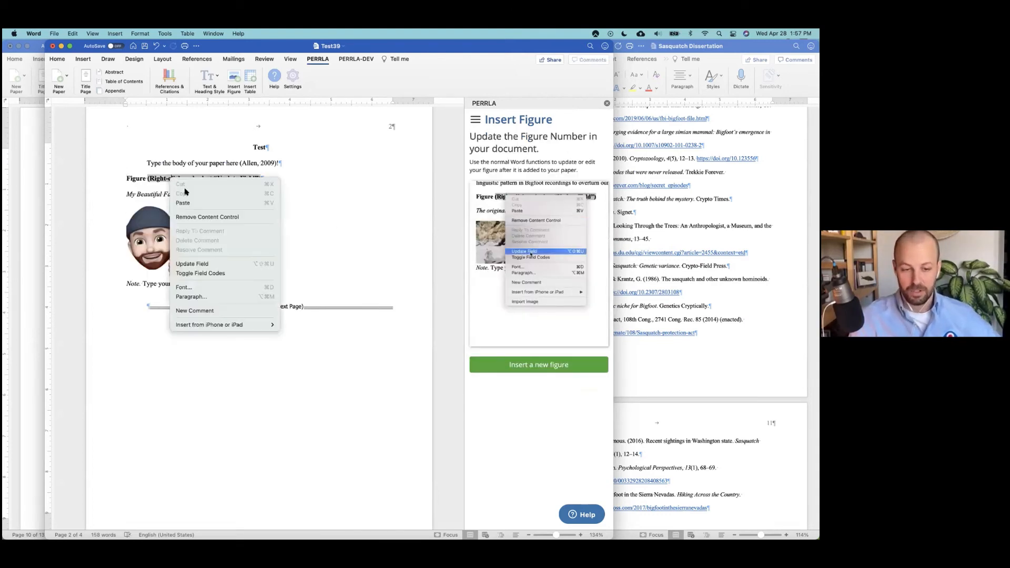
pyautogui.click(207, 265)
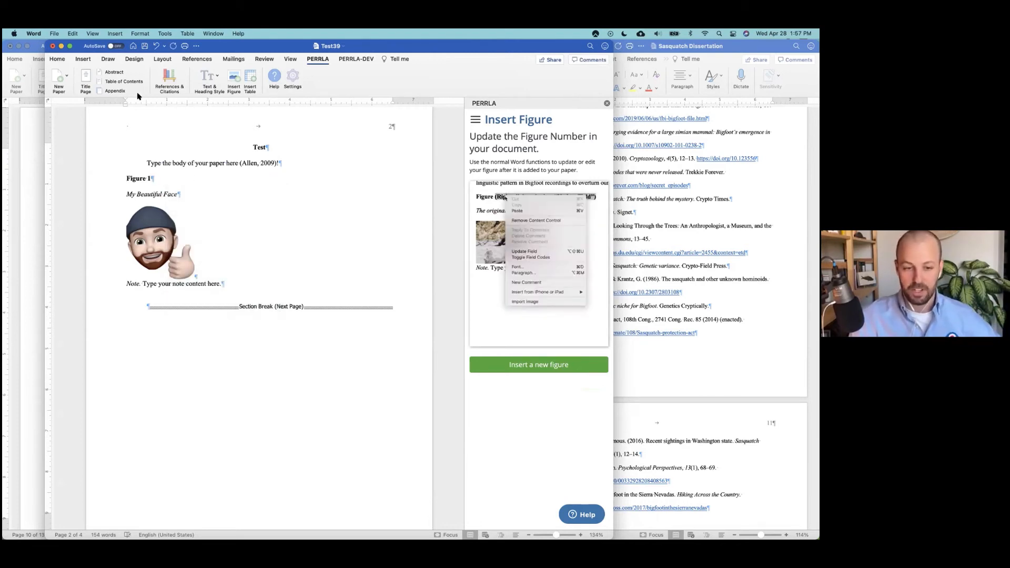
pyautogui.click(57, 59)
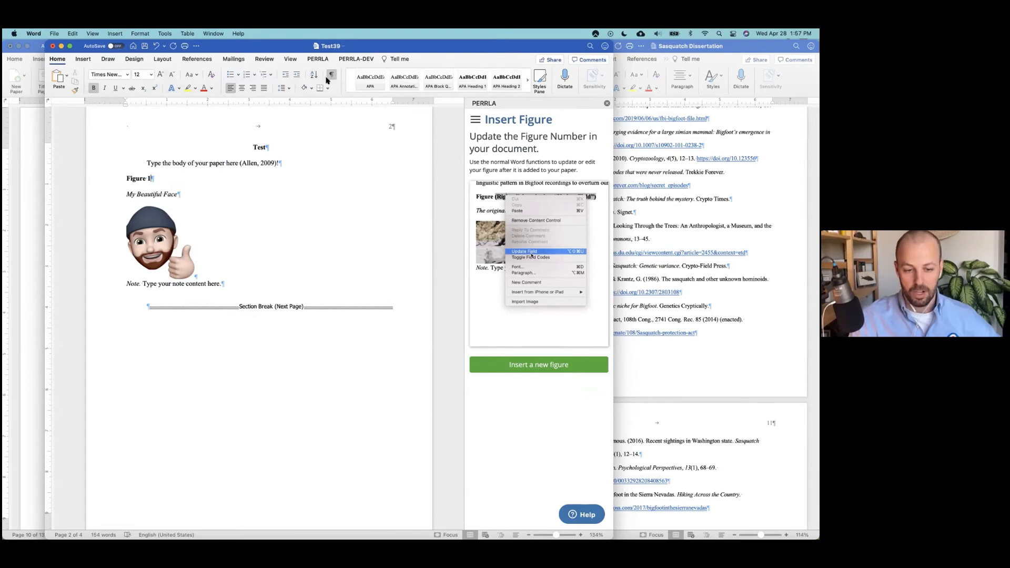
# Add a blank paragraph after the figure note, before the section break.
pyautogui.click(223, 284)
pyautogui.press('Return')
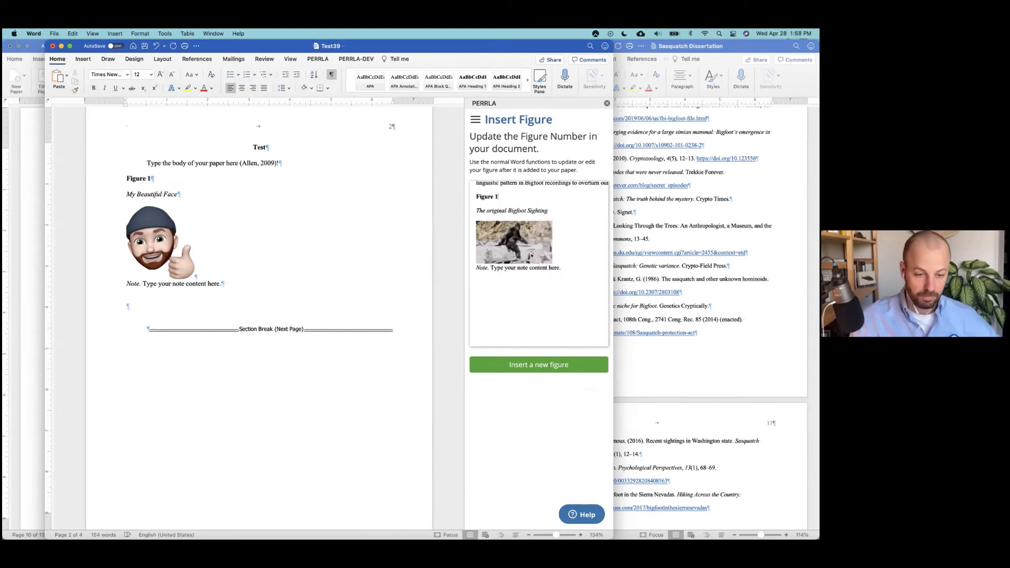
pyautogui.press('BackSpace')
pyautogui.press('Return')
pyautogui.press('Return')
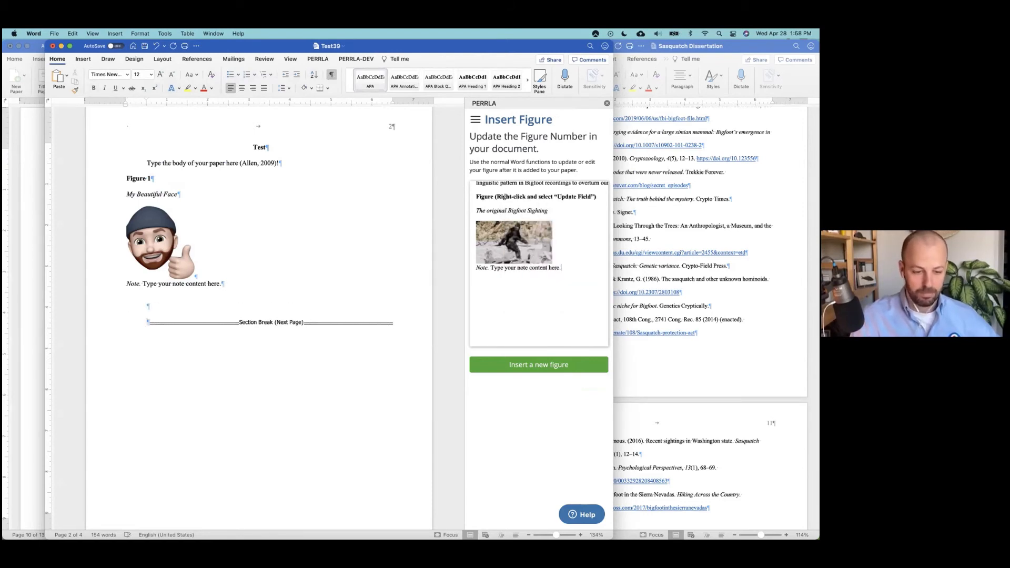
pyautogui.click(331, 74)
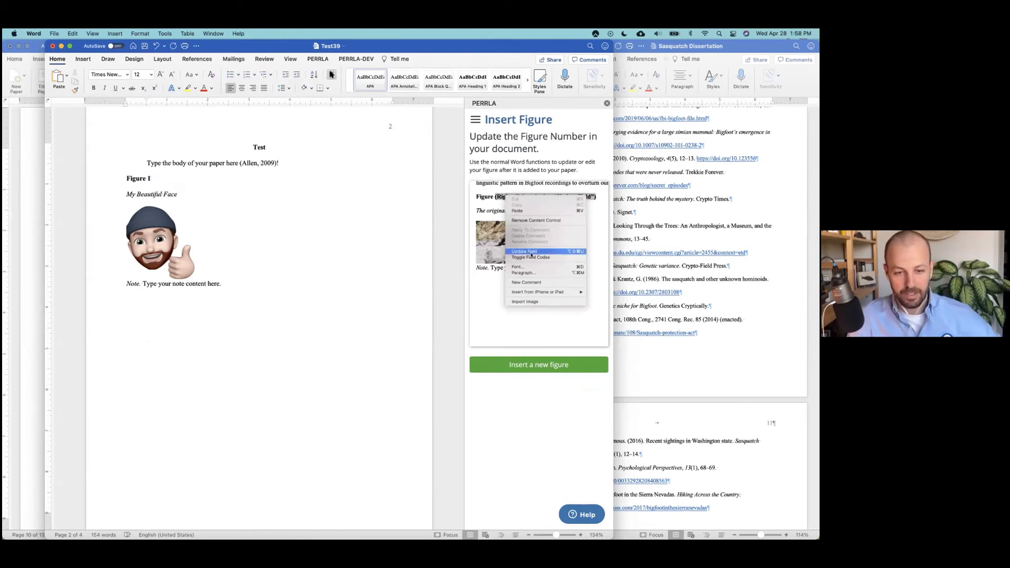
pyautogui.scroll(10, 226, 247)
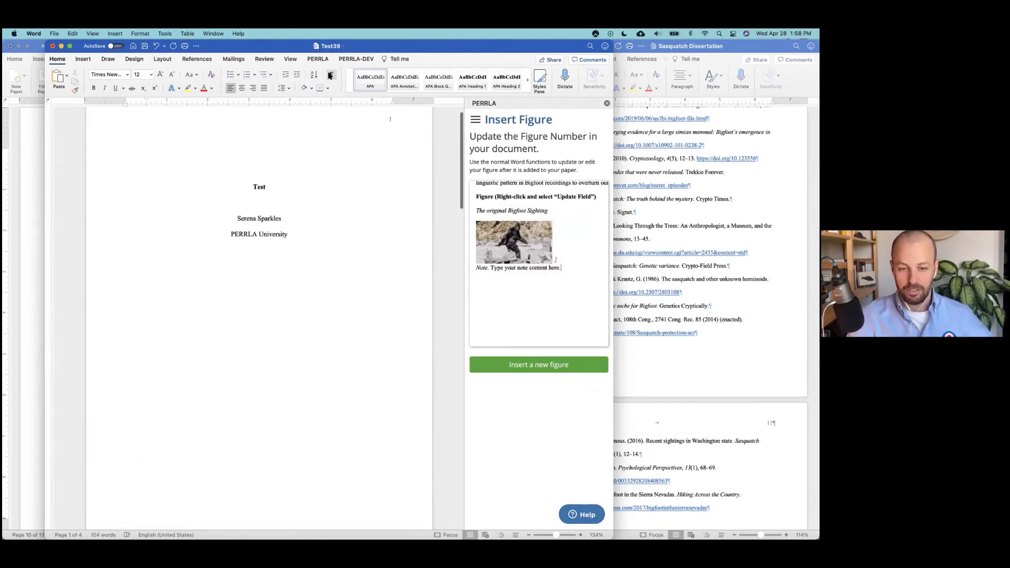
pyautogui.click(331, 75)
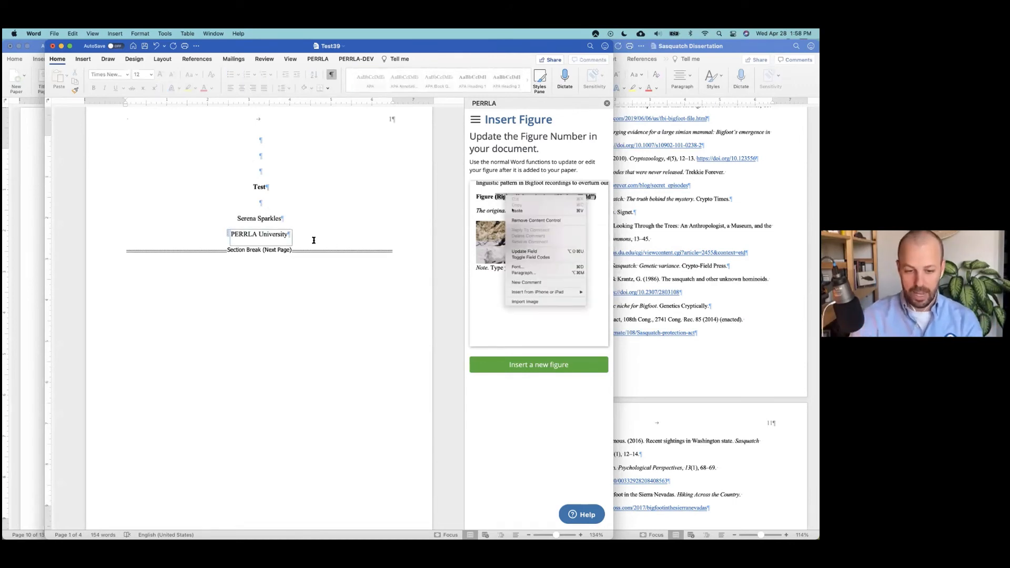
# Insert a page break after PERRLA University and type 'List of Figures' on the new page.
pyautogui.click(314, 240)
pyautogui.press('super+Return')
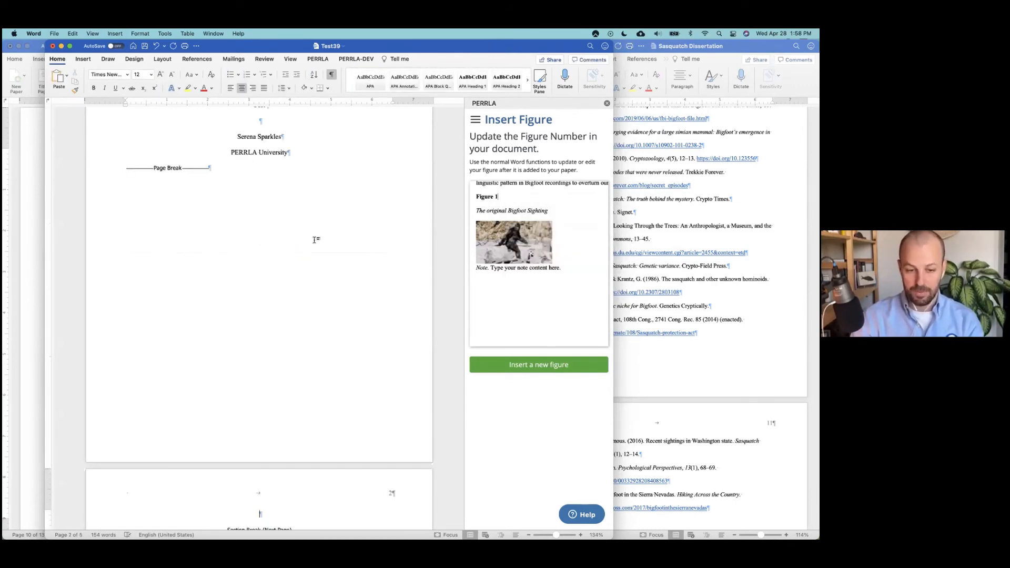
pyautogui.scroll(-5, 314, 298)
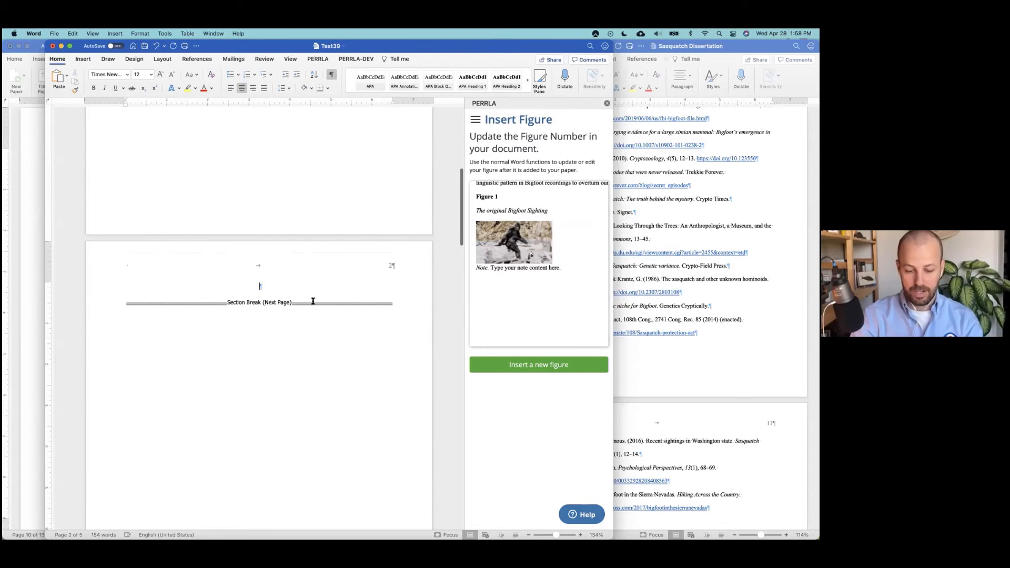
pyautogui.write('L')
pyautogui.press('Return')
pyautogui.rightClick(504, 196)
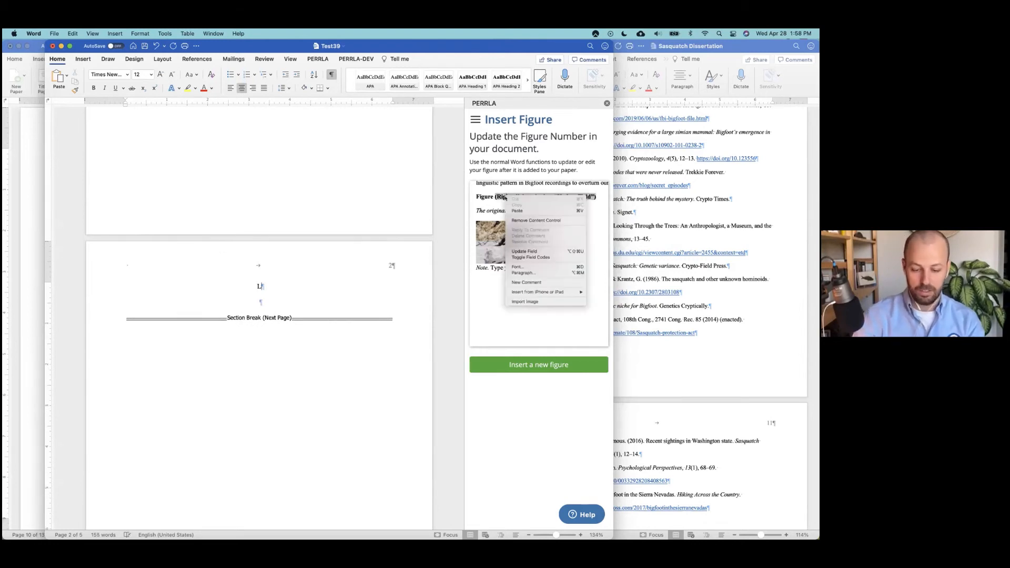
pyautogui.write('ist of Figures')
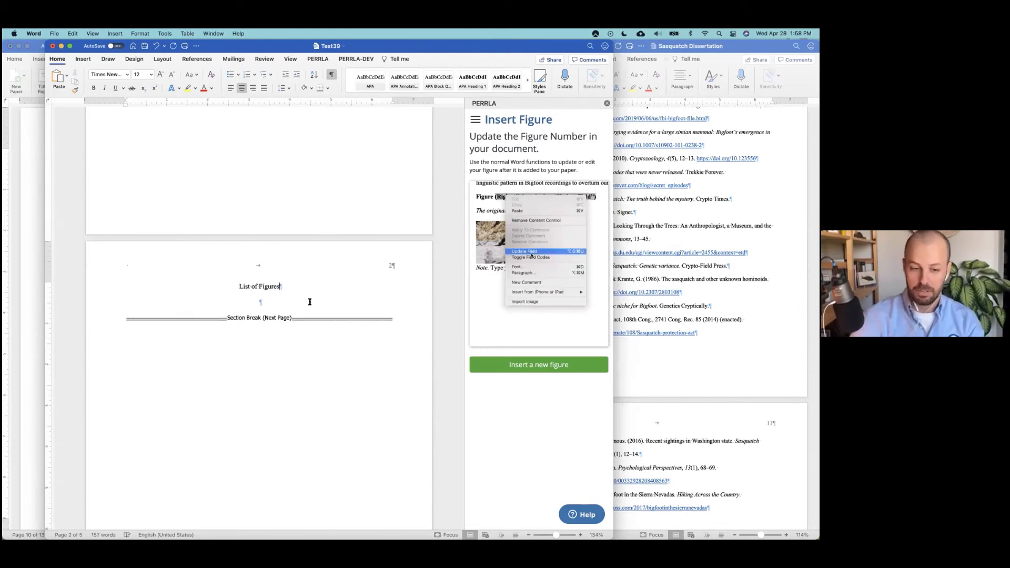
pyautogui.click(526, 252)
pyautogui.scroll(4, 240, 198)
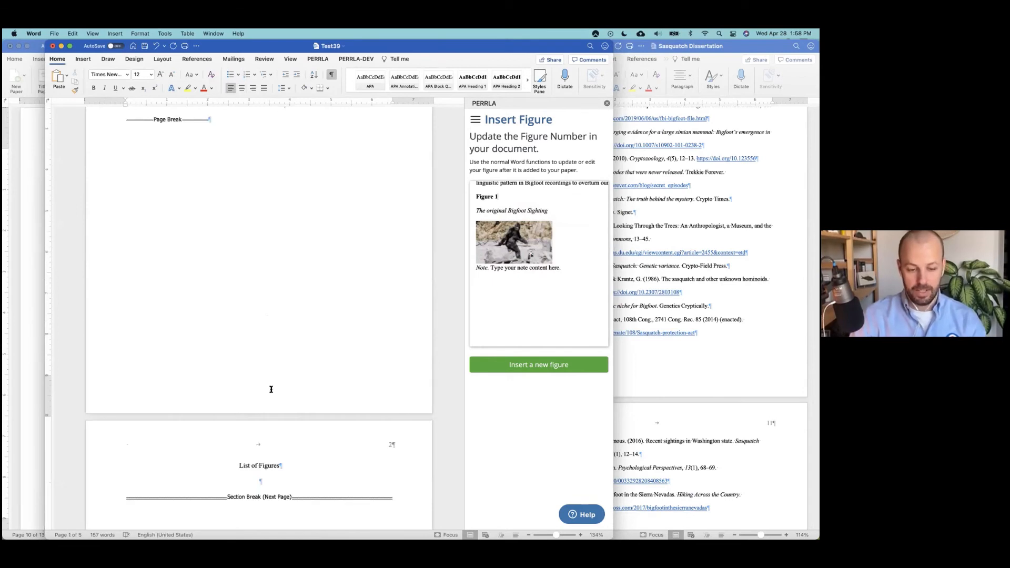
# Make 'List of Figures' a PERRLA Heading 1 and set the line below to Paragraph style.
pyautogui.click(271, 465)
pyautogui.click(318, 59)
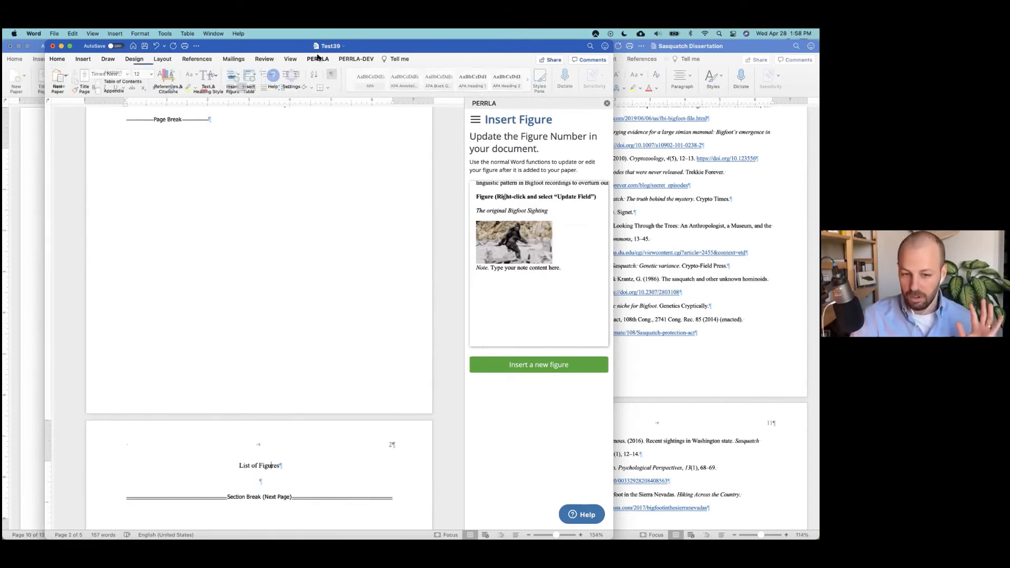
pyautogui.click(211, 77)
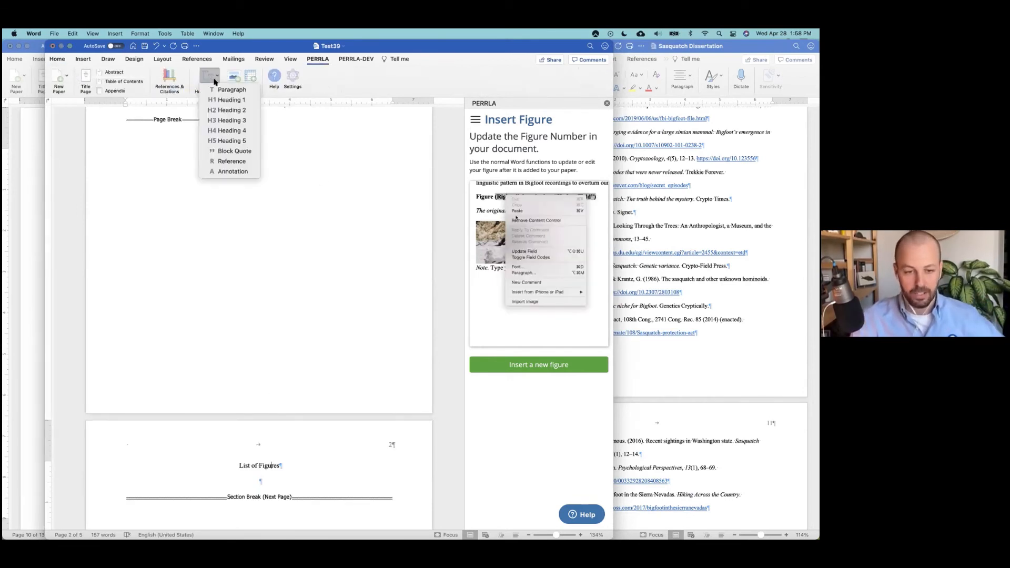
pyautogui.click(226, 100)
pyautogui.scroll(-3, 279, 320)
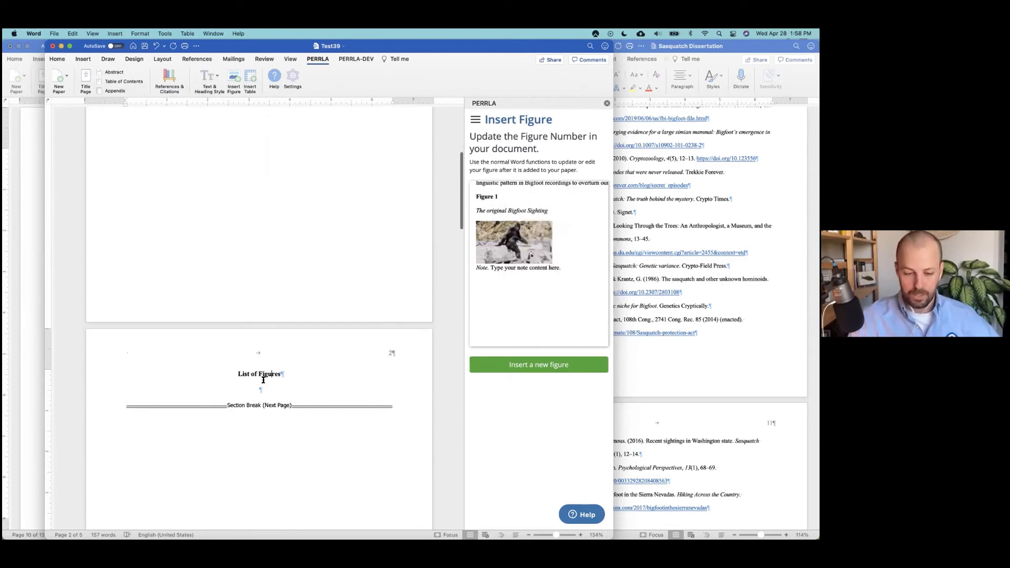
pyautogui.click(209, 77)
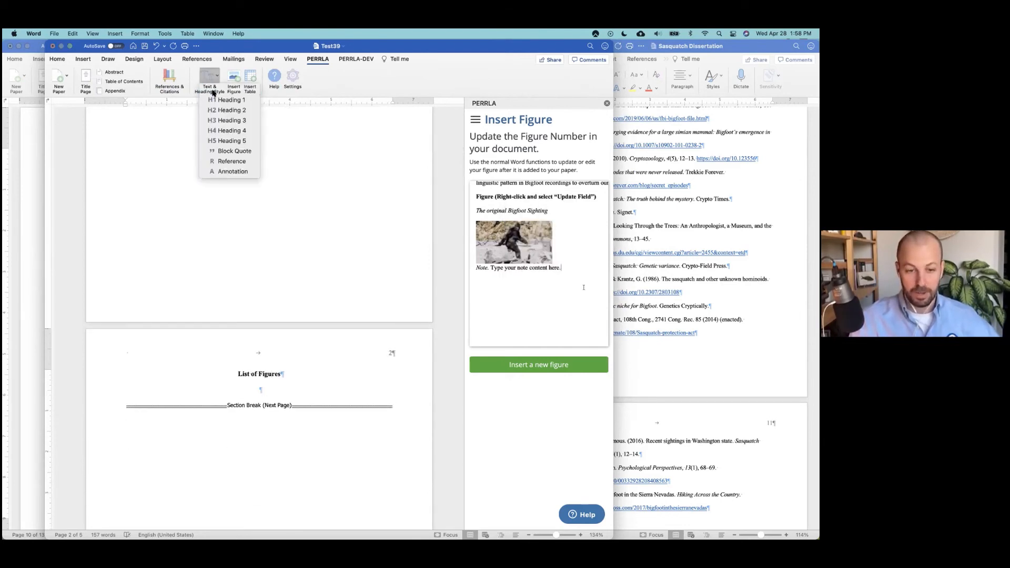
pyautogui.click(211, 90)
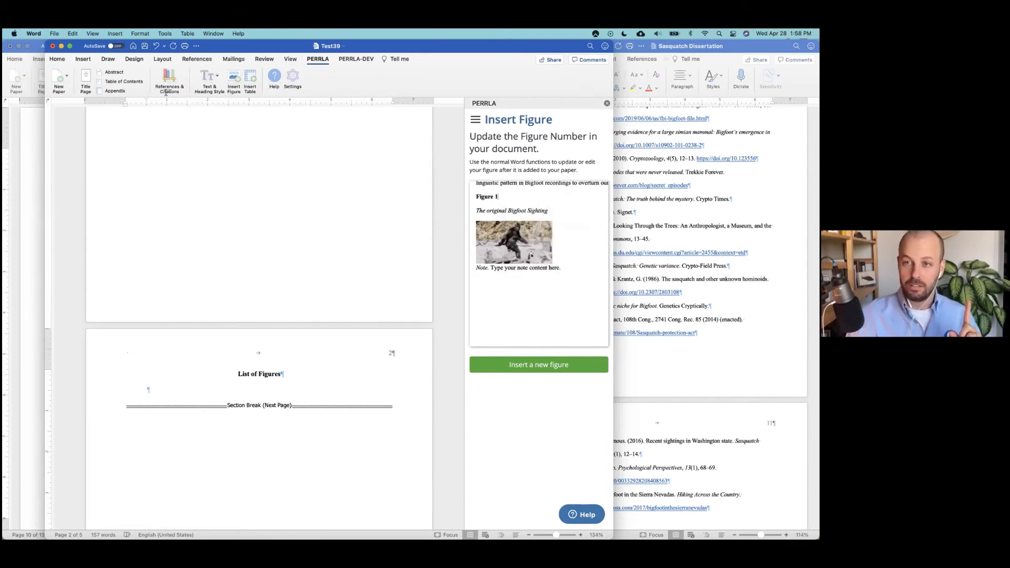
pyautogui.scroll(-10, 261, 338)
pyautogui.scroll(10, 260, 339)
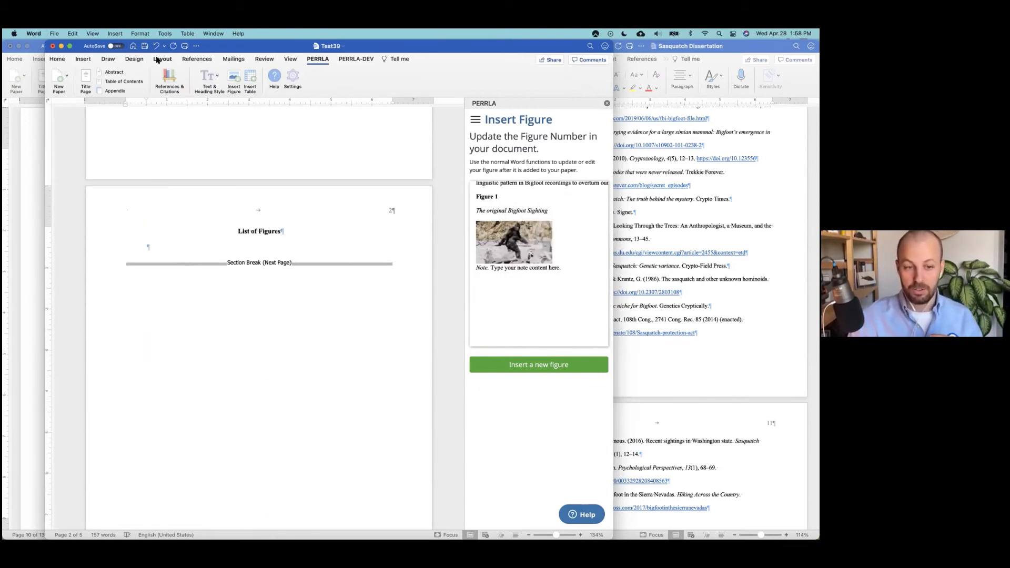
# Insert a table of figures under the List of Figures heading, listing Figure 1 on page 3.
pyautogui.click(198, 60)
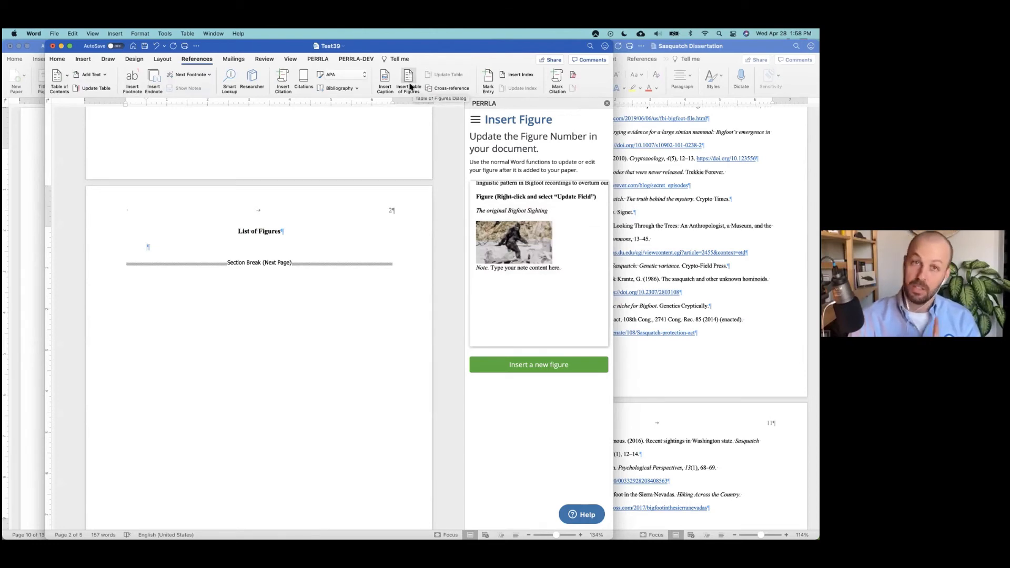
pyautogui.click(409, 86)
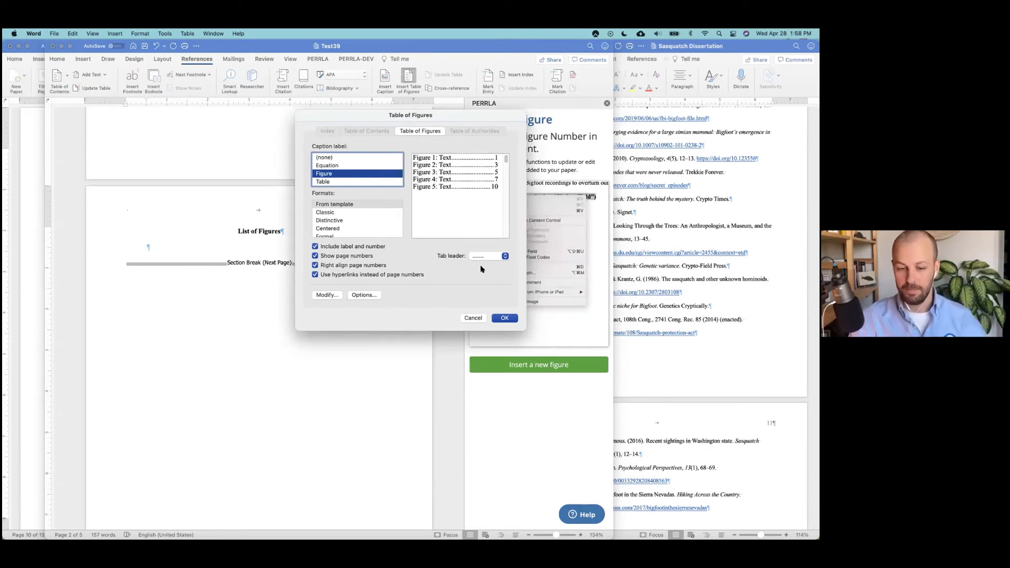
pyautogui.click(498, 318)
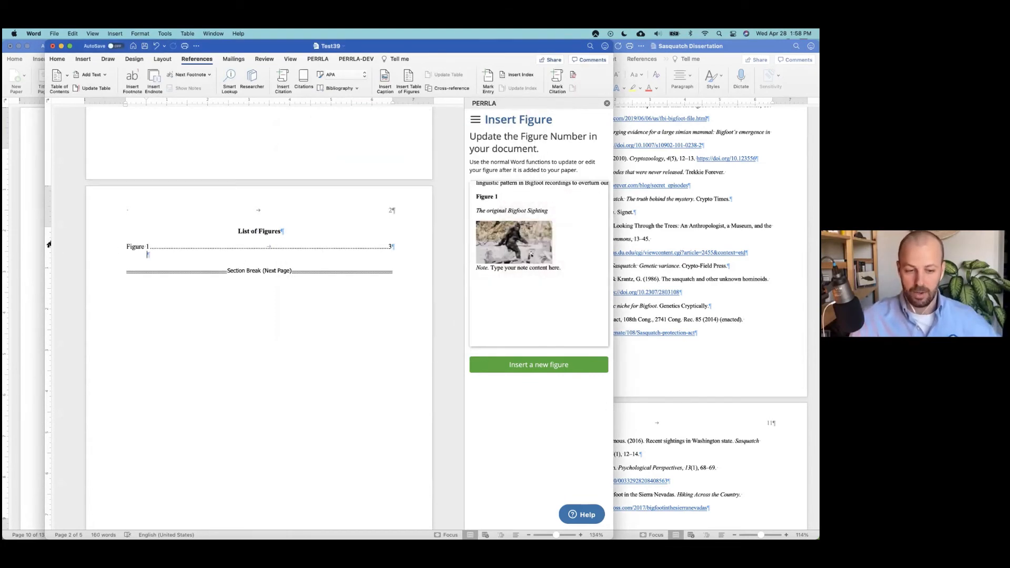
pyautogui.click(66, 255)
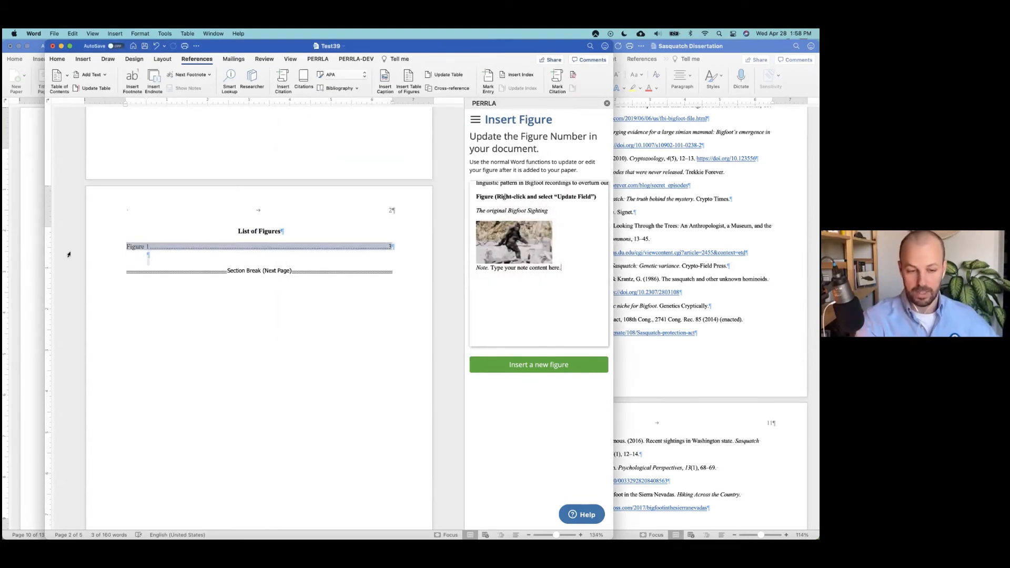
pyautogui.click(164, 263)
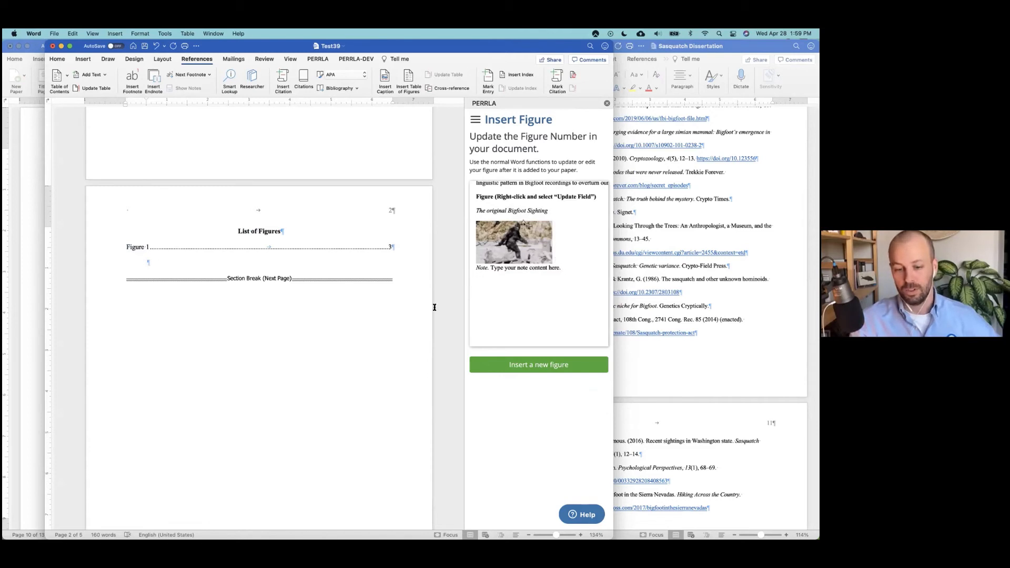
# Create an empty line below Figure 1 to hold the new figure.
pyautogui.click(532, 364)
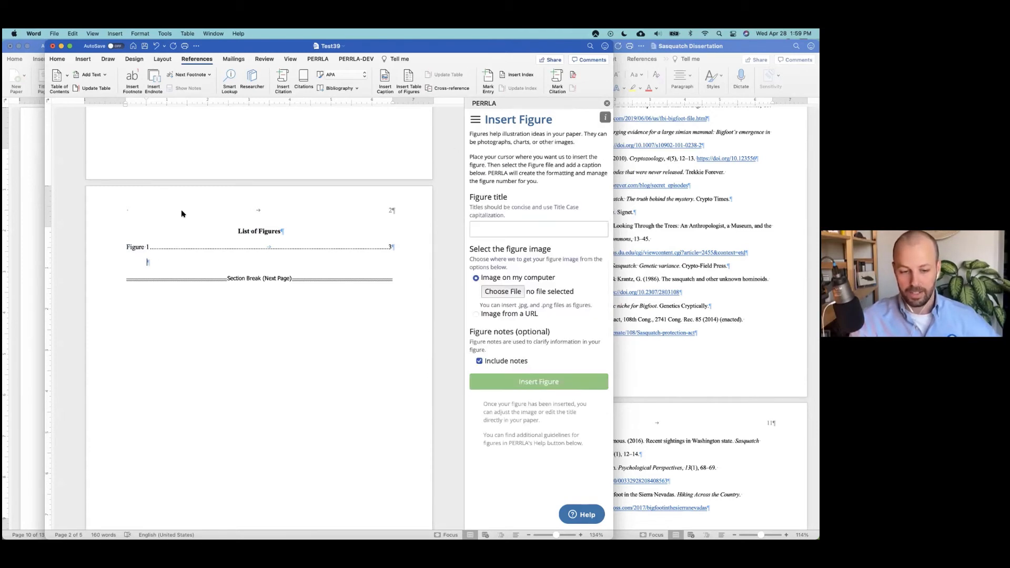
pyautogui.scroll(-3, 301, 256)
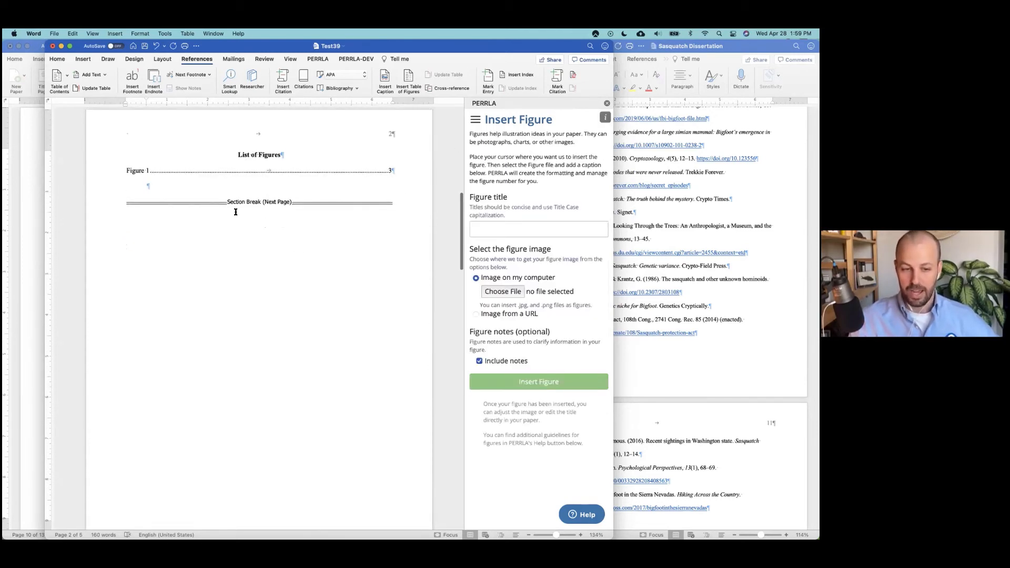
pyautogui.scroll(-10, 283, 401)
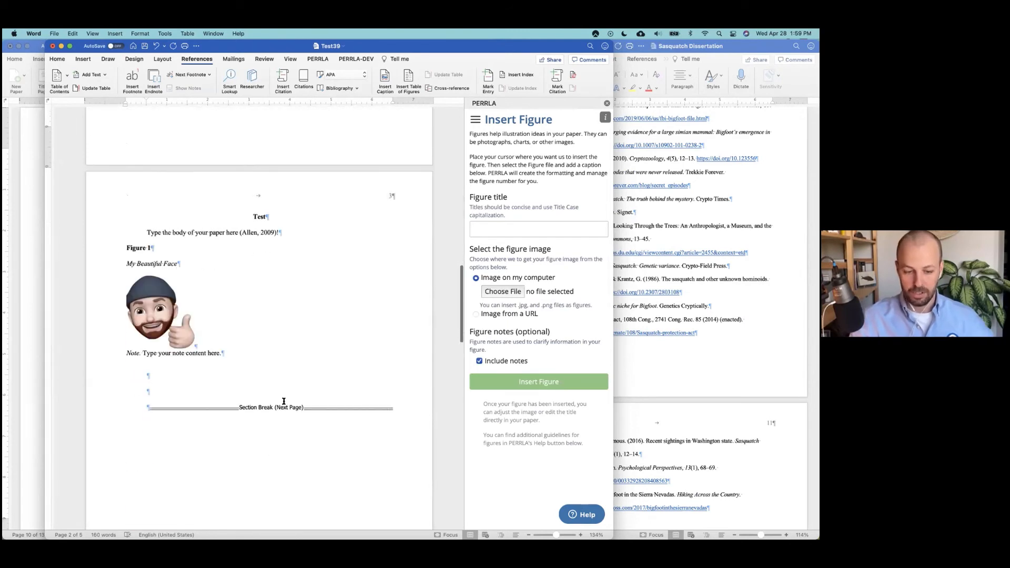
pyautogui.click(171, 386)
pyautogui.press('Return')
pyautogui.press('Up')
pyautogui.press('Up')
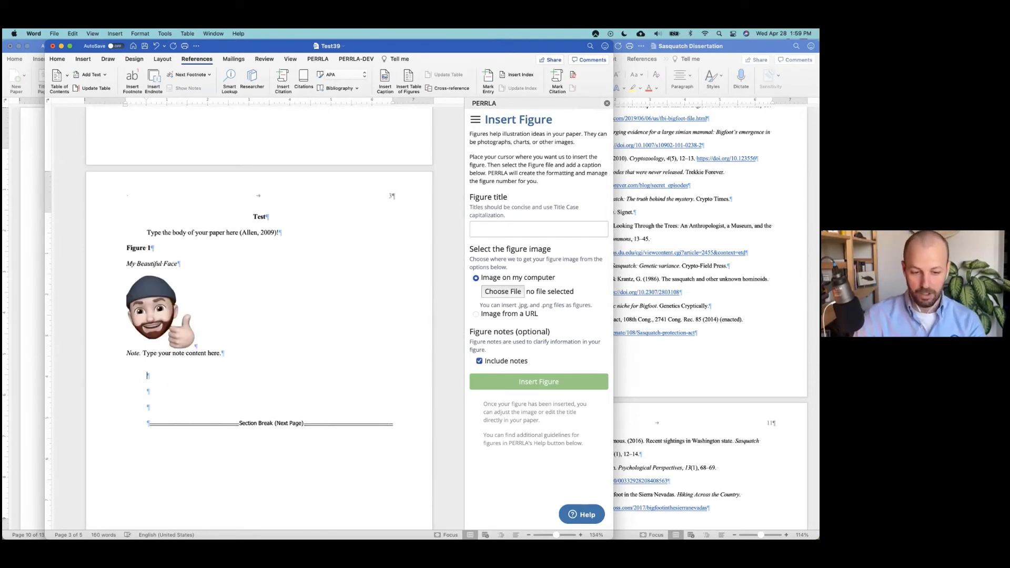
# Insert a PERRLA figure titled 'Another Figure' using the Wave End.png image.
pyautogui.click(498, 229)
pyautogui.write('Anothe')
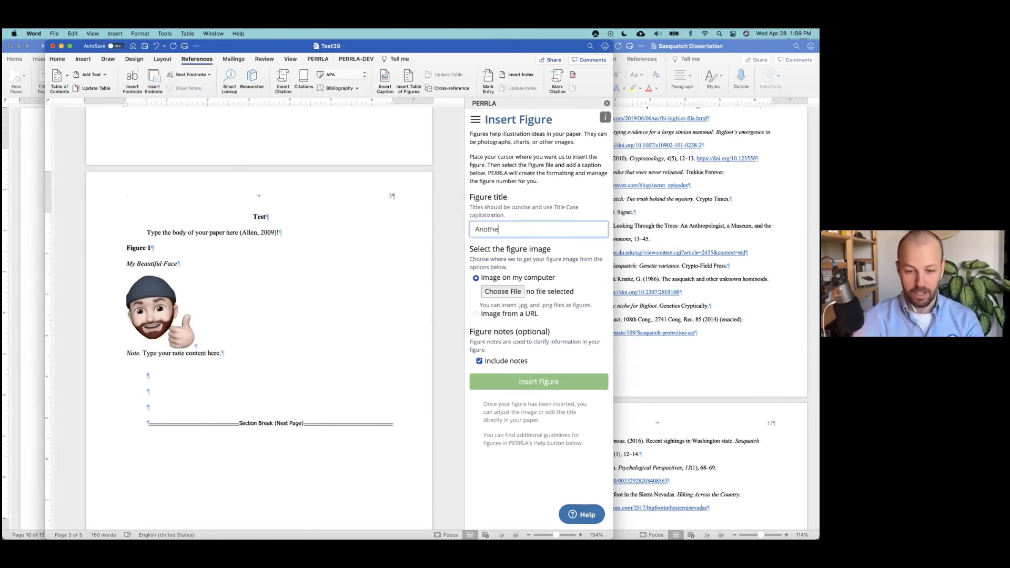
pyautogui.write('r f')
pyautogui.write('Figure')
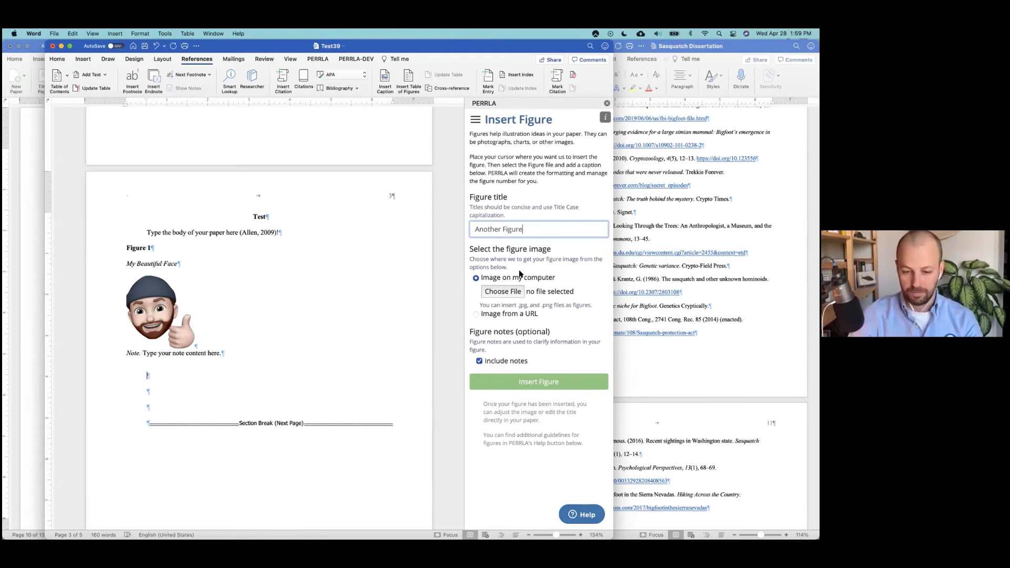
pyautogui.click(511, 290)
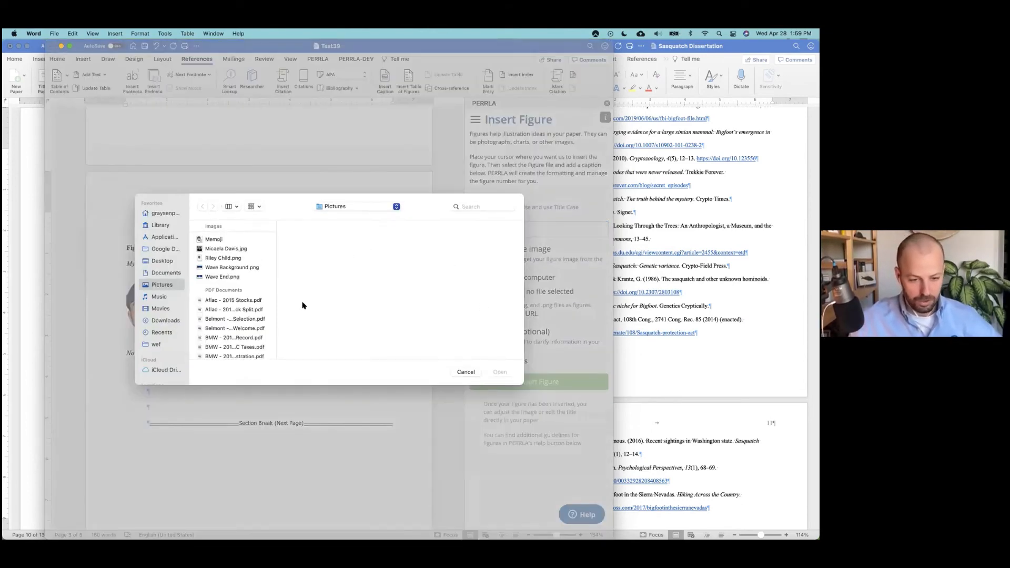
pyautogui.click(238, 277)
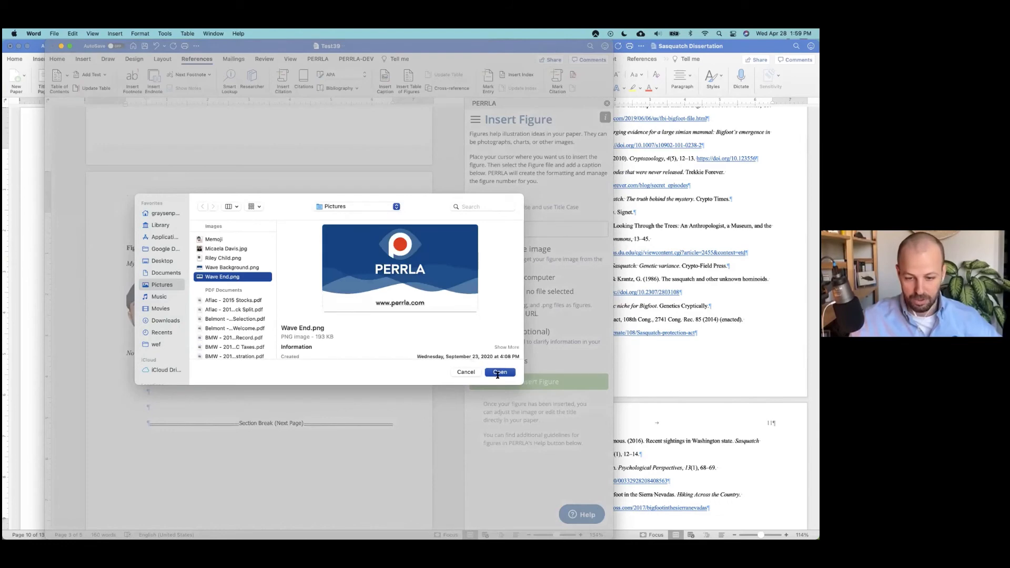
pyautogui.click(497, 373)
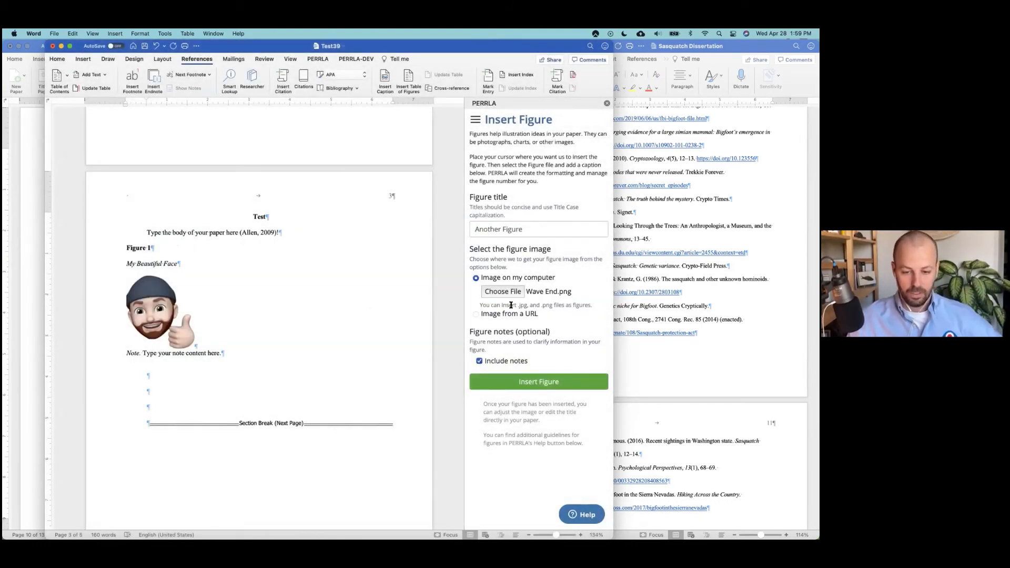
pyautogui.click(515, 381)
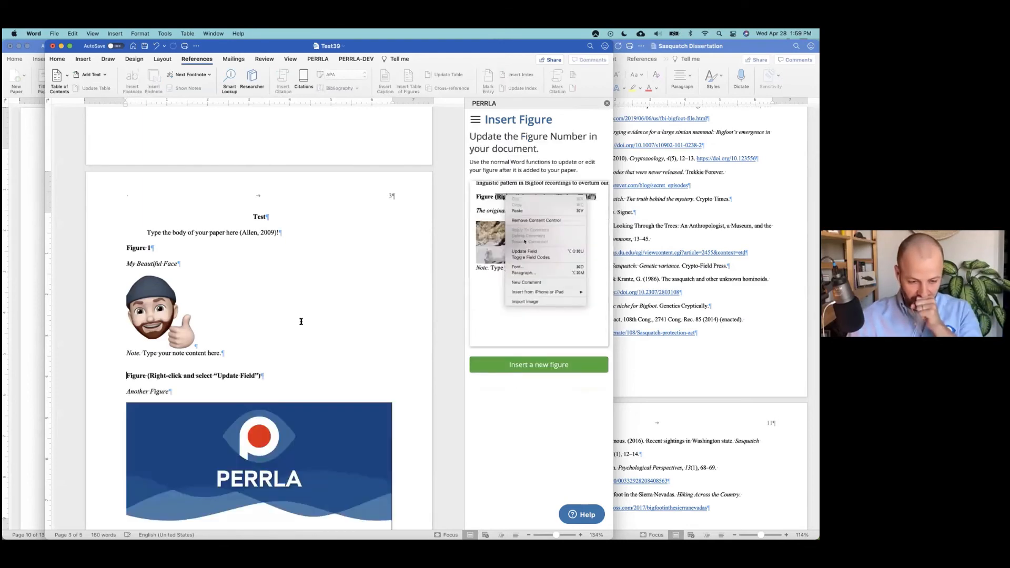
pyautogui.scroll(-3, 302, 321)
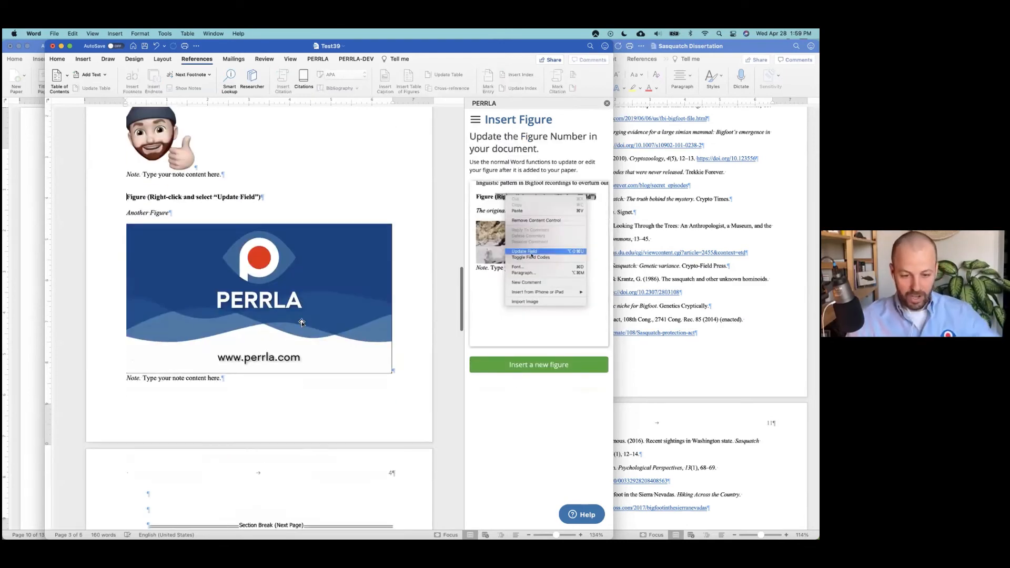
pyautogui.click(554, 365)
# Refresh the new figure's number field, briefly viewing its field code.
pyautogui.scroll(3, 266, 254)
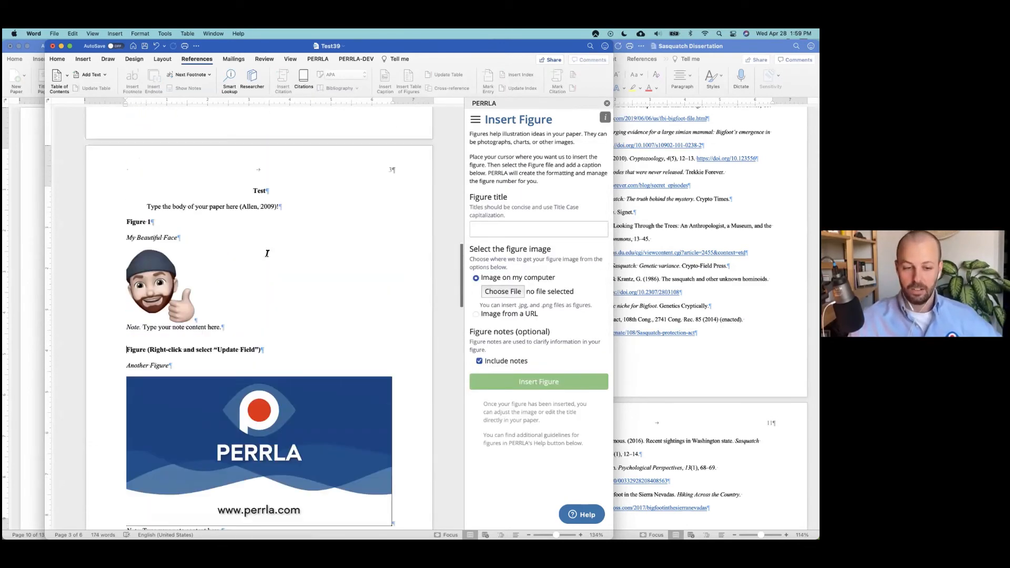
pyautogui.rightClick(187, 350)
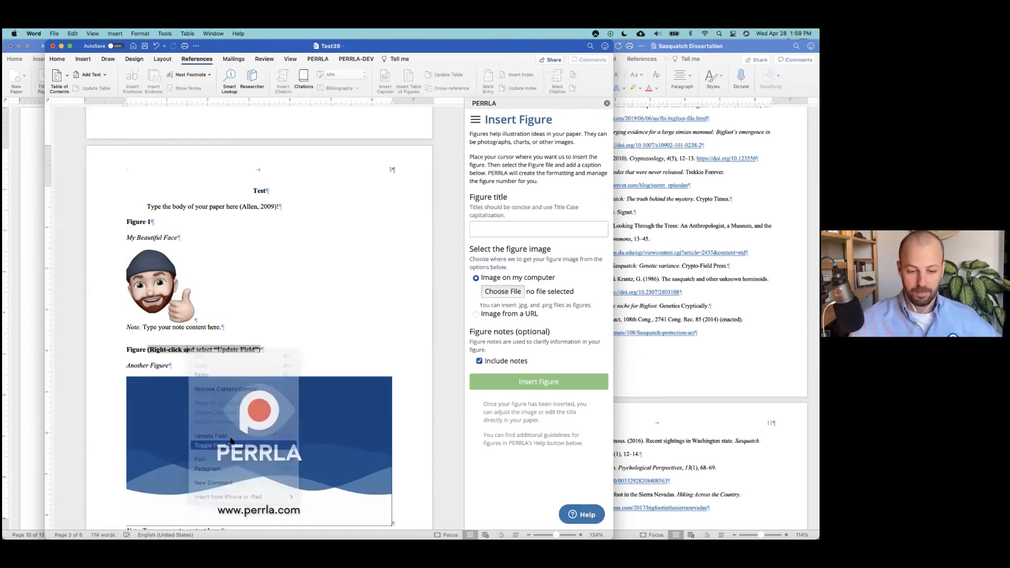
pyautogui.click(232, 442)
pyautogui.rightClick(203, 349)
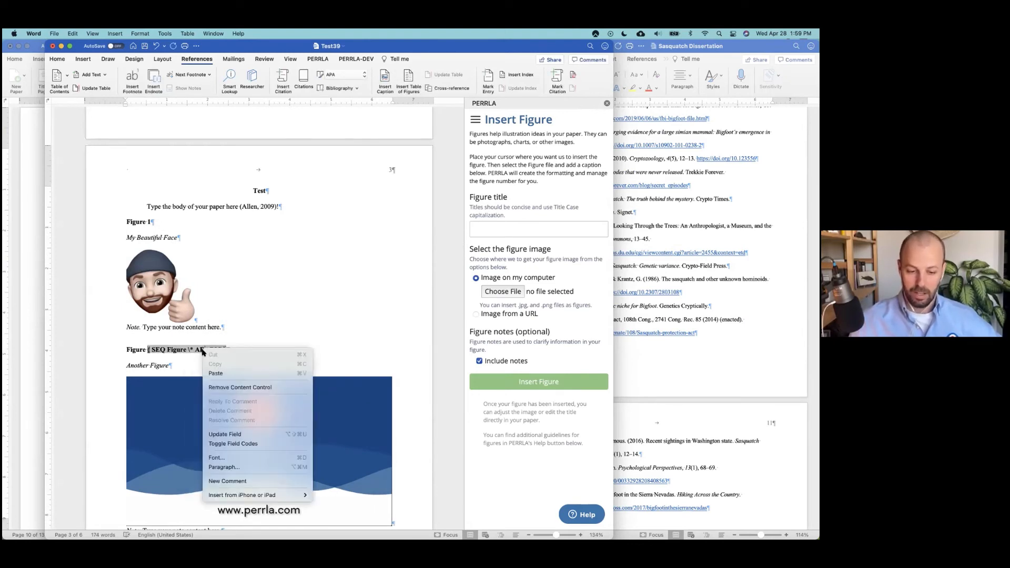
pyautogui.click(235, 434)
# Update the second figure's number field so it reads Figure 2.
pyautogui.rightClick(201, 351)
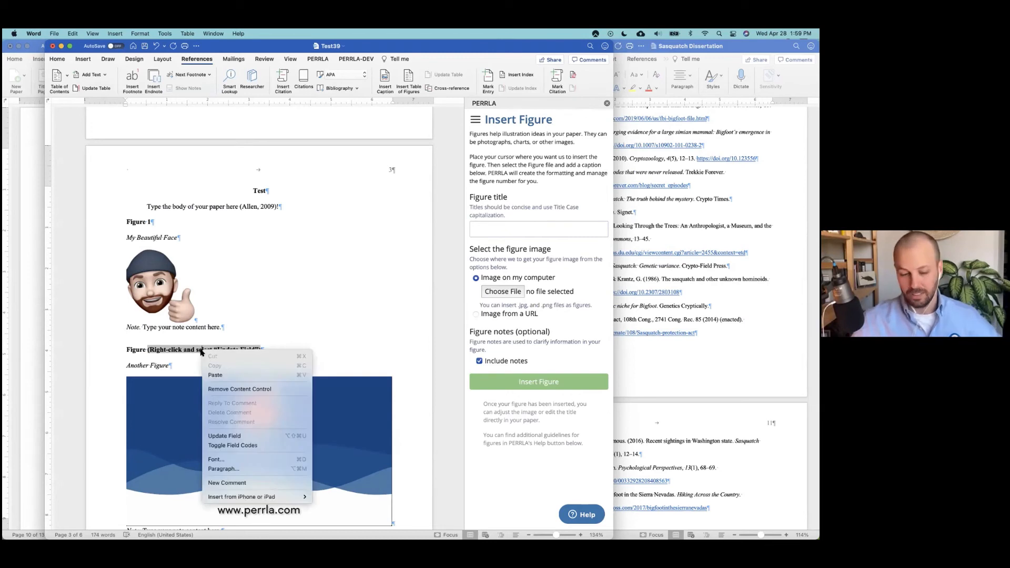
pyautogui.click(240, 435)
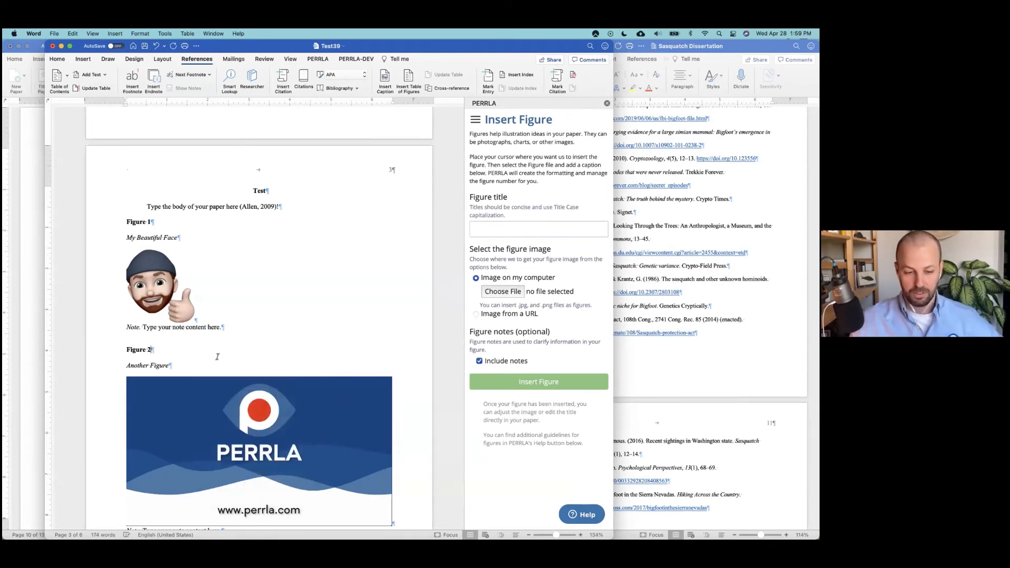
pyautogui.scroll(15, 217, 357)
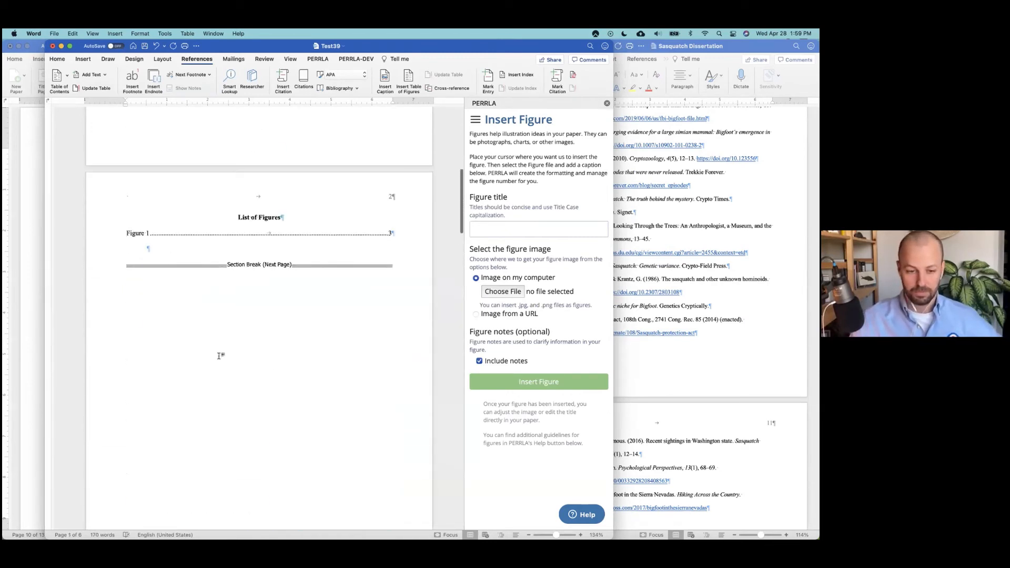
# Rebuild the entire List of Figures so it lists both Figure 1 and Figure 2.
pyautogui.rightClick(145, 261)
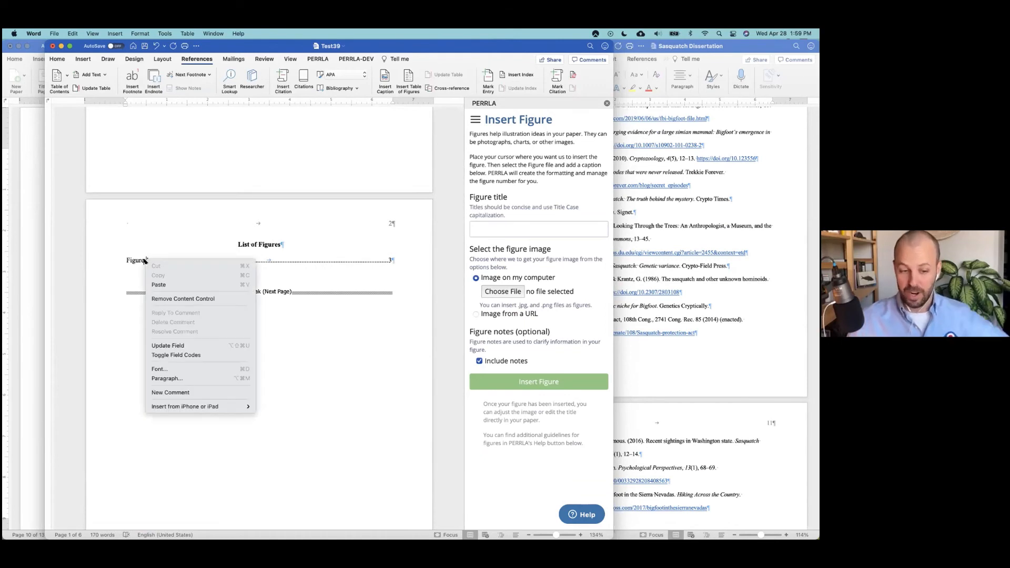
pyautogui.click(187, 346)
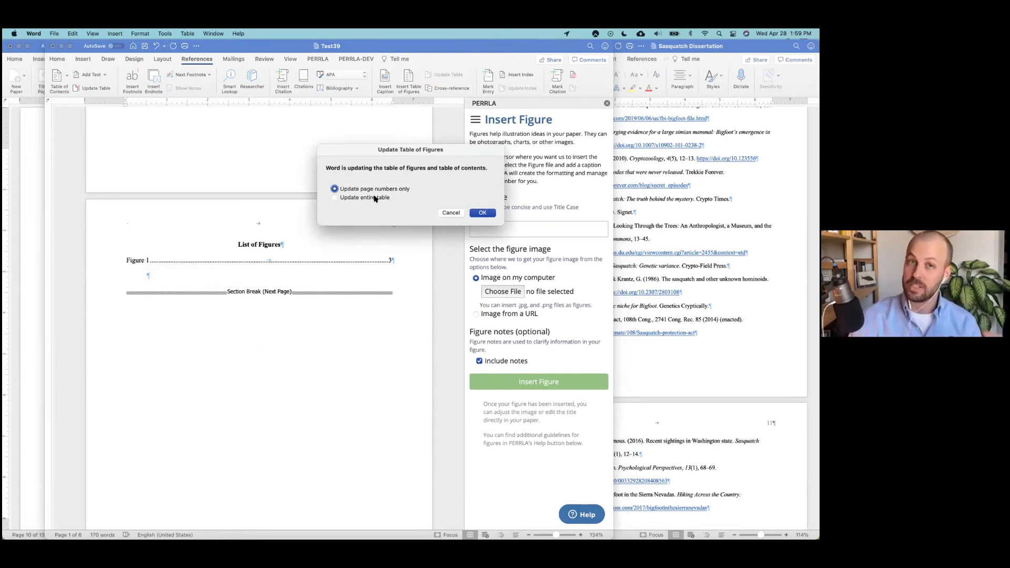
pyautogui.click(375, 198)
pyautogui.click(482, 212)
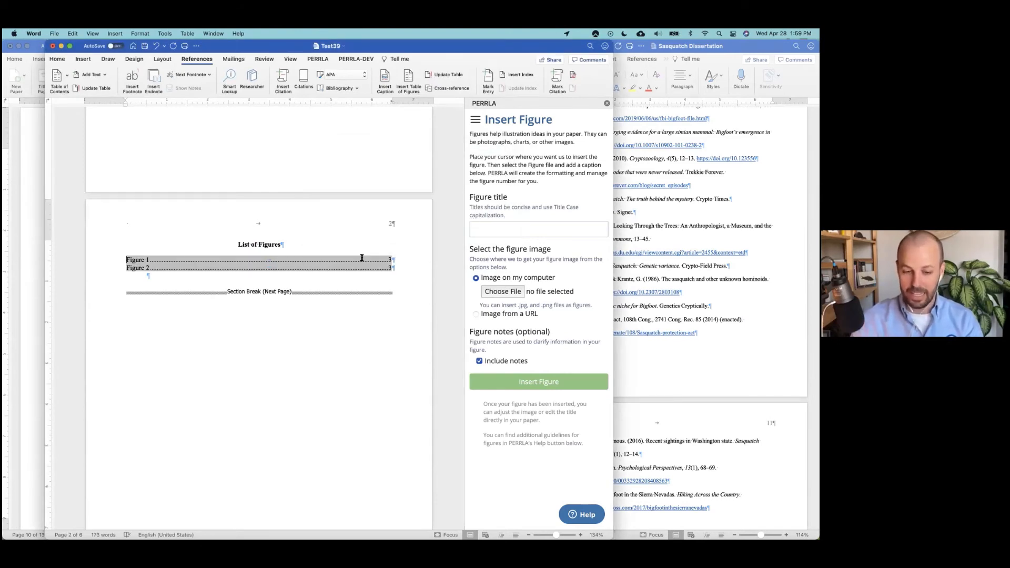
pyautogui.click(381, 285)
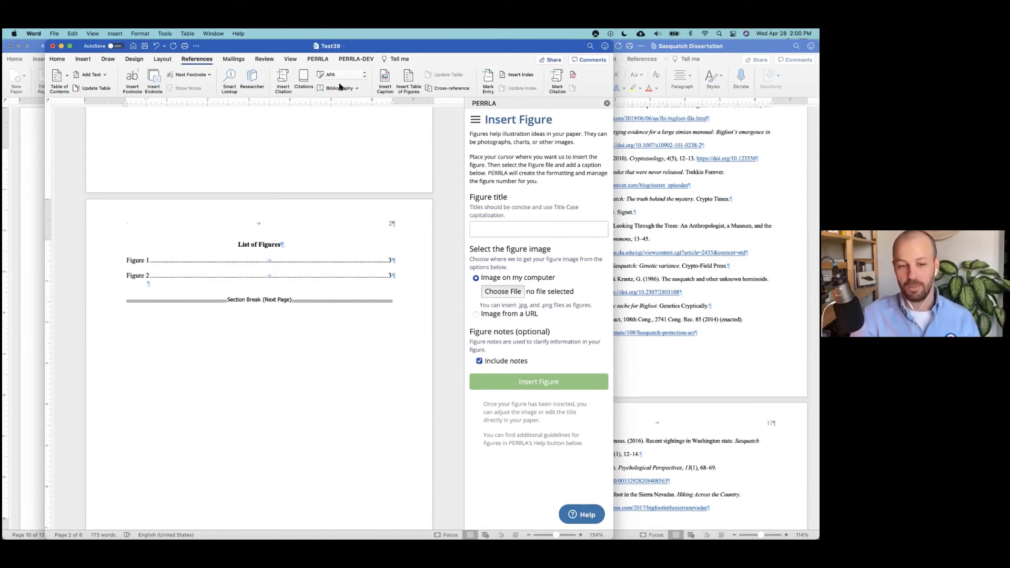
pyautogui.click(314, 62)
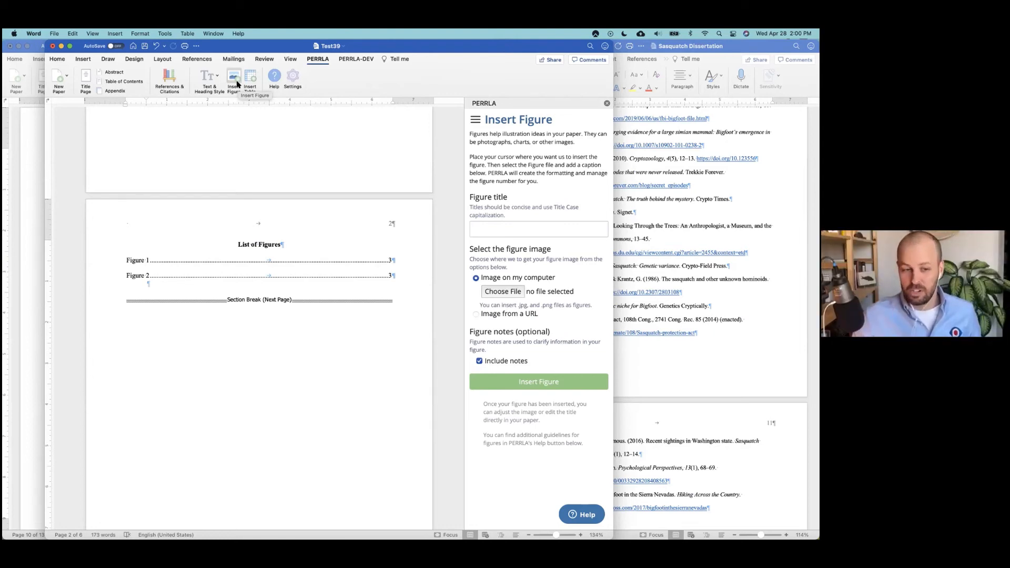
# In Custom Margins, set the gutter to 1" and apply it to the whole document.
pyautogui.click(161, 60)
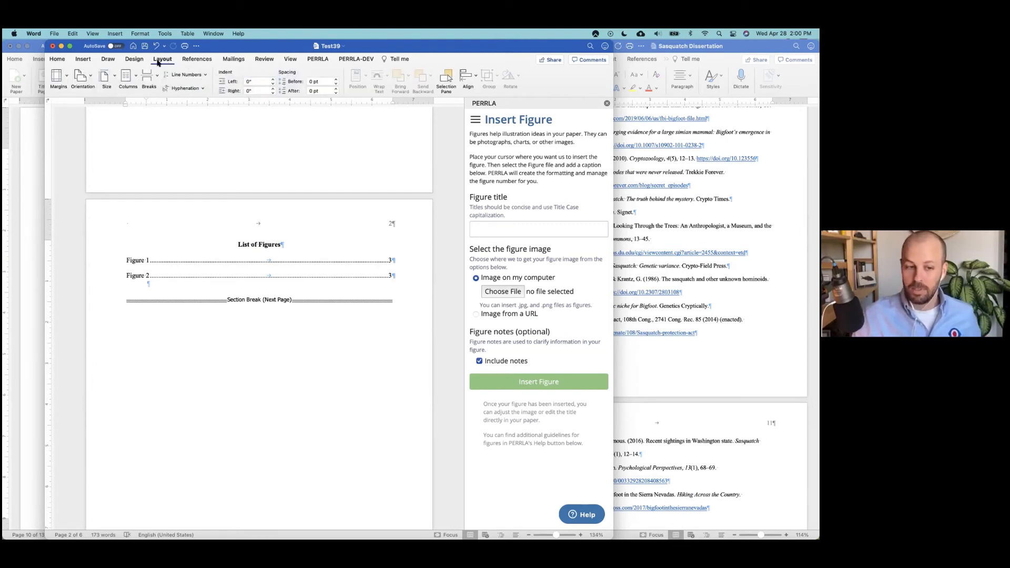
pyautogui.click(67, 78)
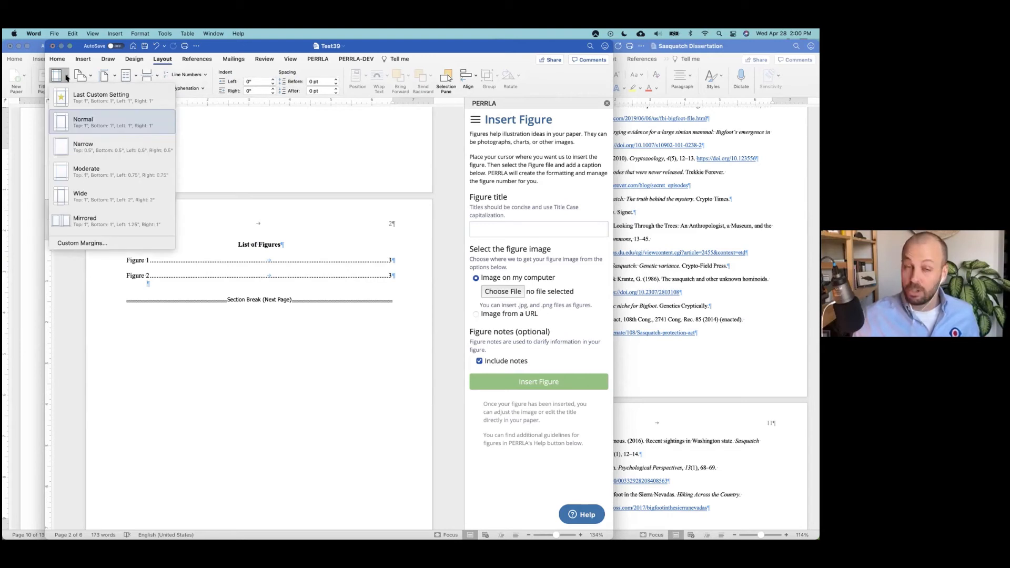
pyautogui.click(82, 243)
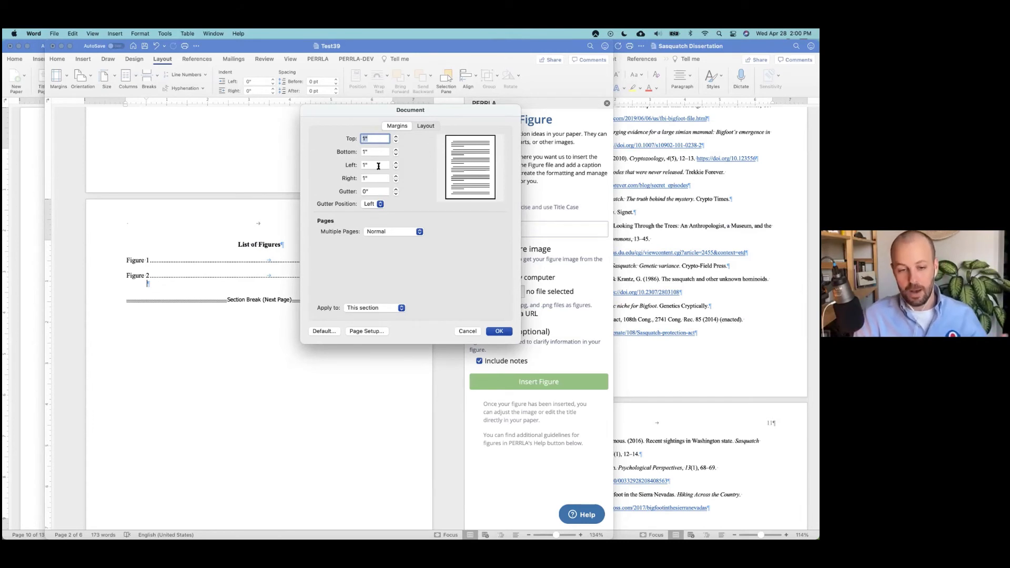
pyautogui.click(396, 188)
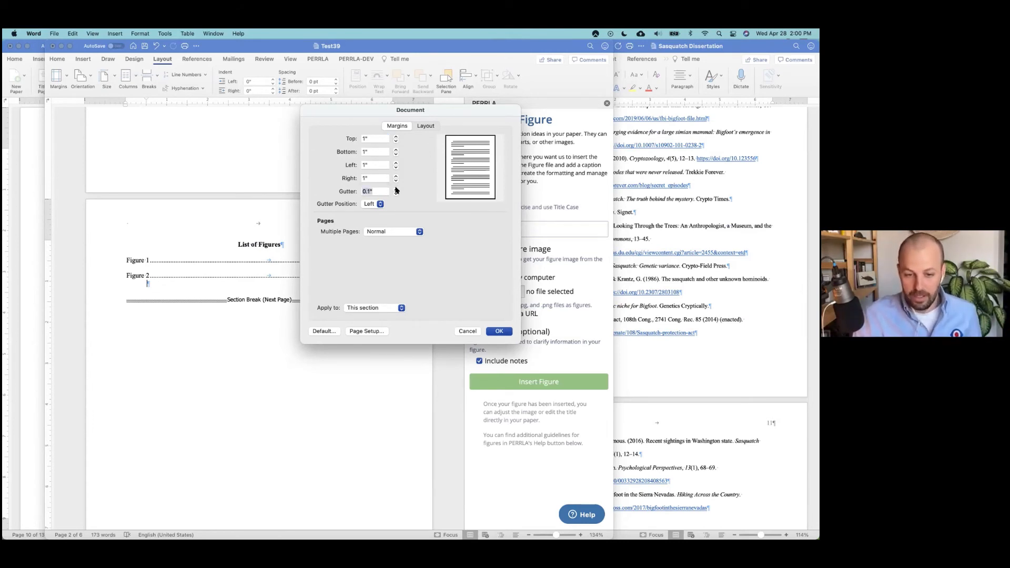
pyautogui.click(395, 189)
pyautogui.click(396, 189)
pyautogui.click(396, 189)
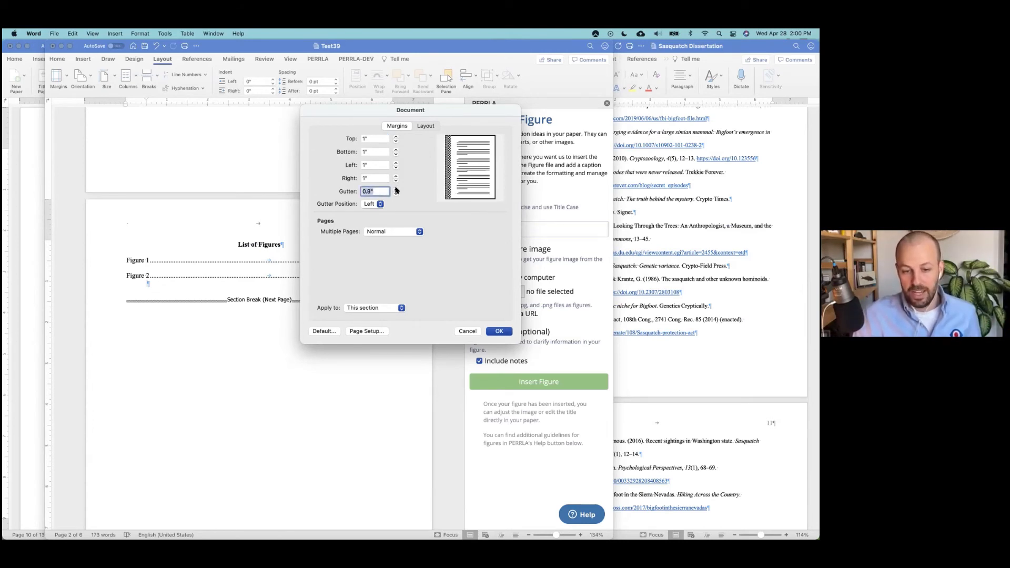
pyautogui.click(395, 189)
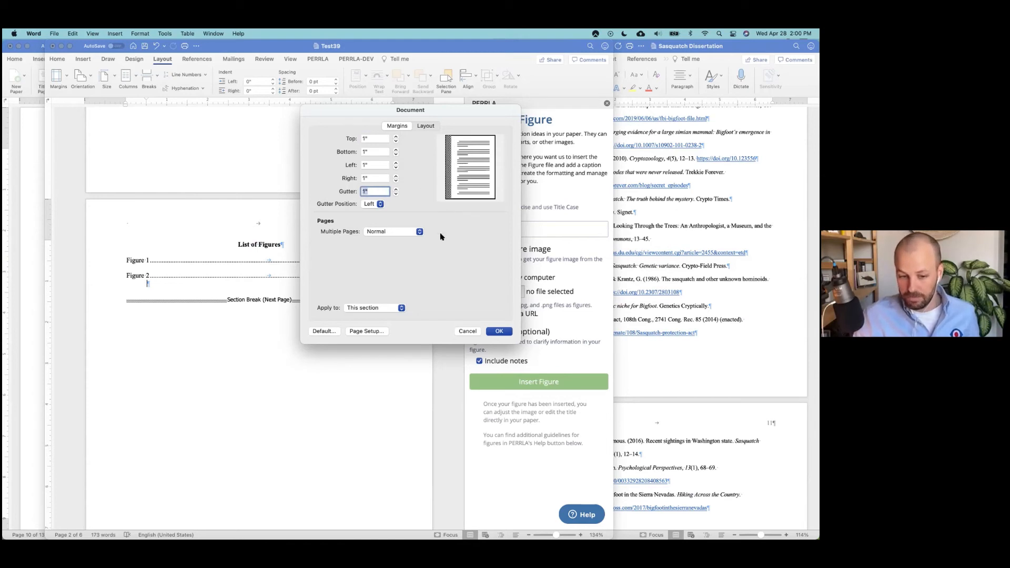
pyautogui.click(397, 308)
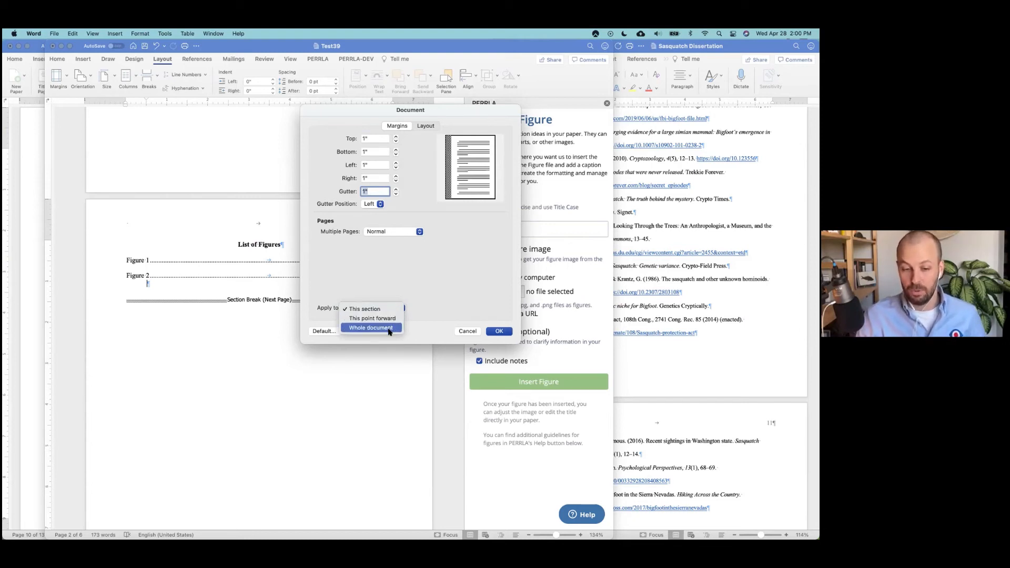
pyautogui.click(382, 327)
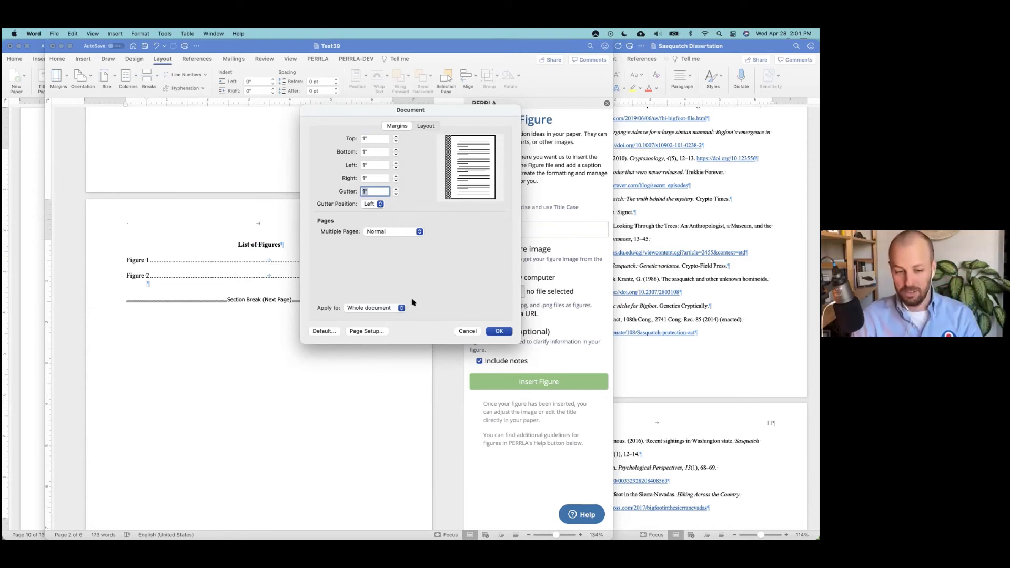
# Set Multiple pages back to Normal, apply the margins, and ignore the printable-area warning.
pyautogui.click(401, 231)
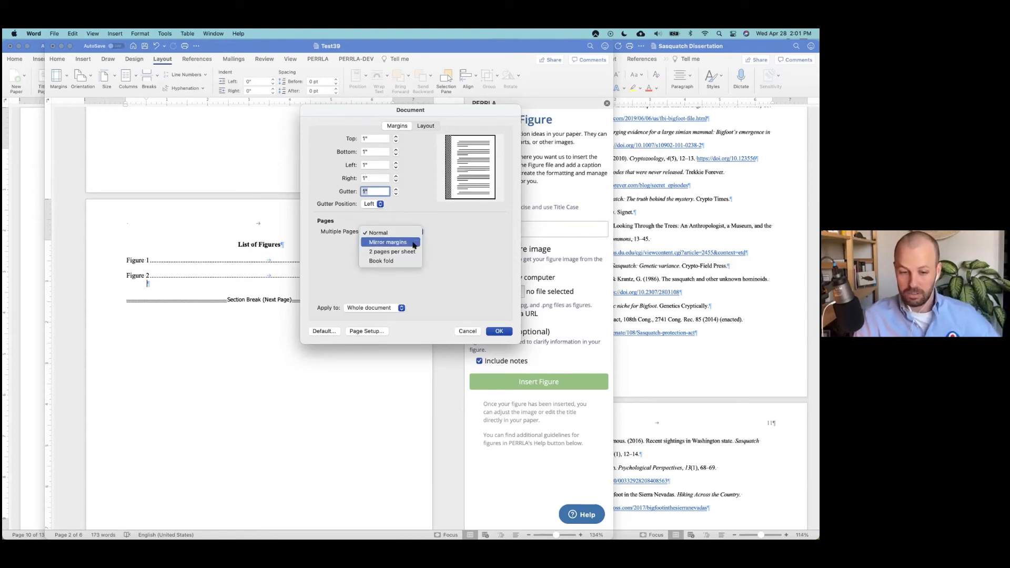
pyautogui.click(403, 261)
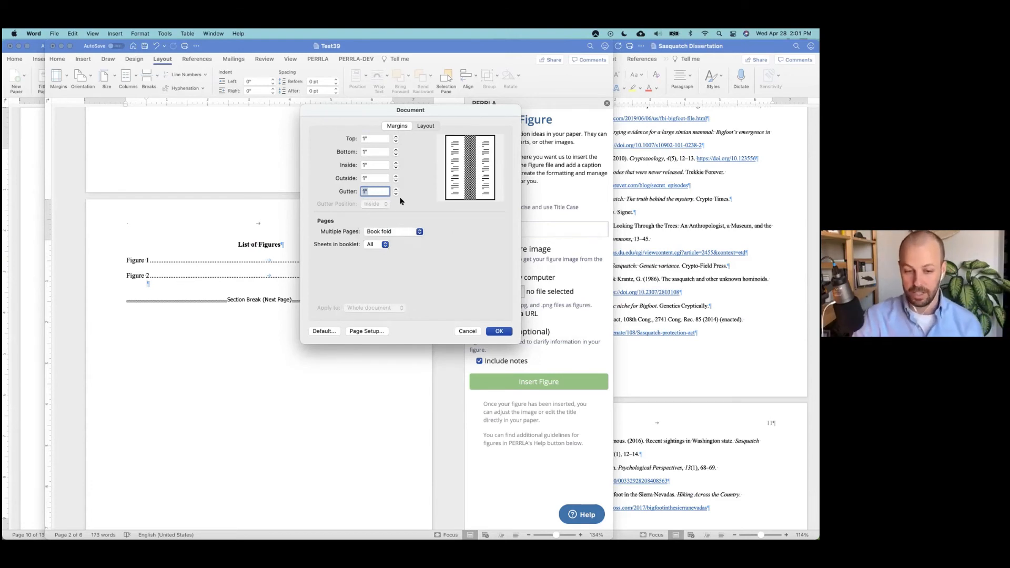
pyautogui.click(376, 245)
pyautogui.click(405, 251)
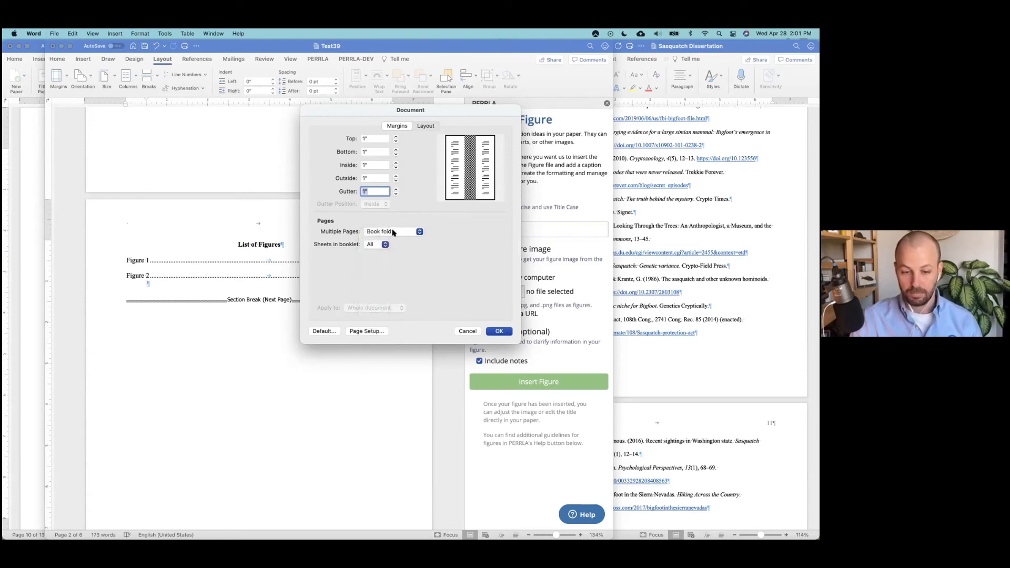
pyautogui.click(393, 232)
pyautogui.click(378, 213)
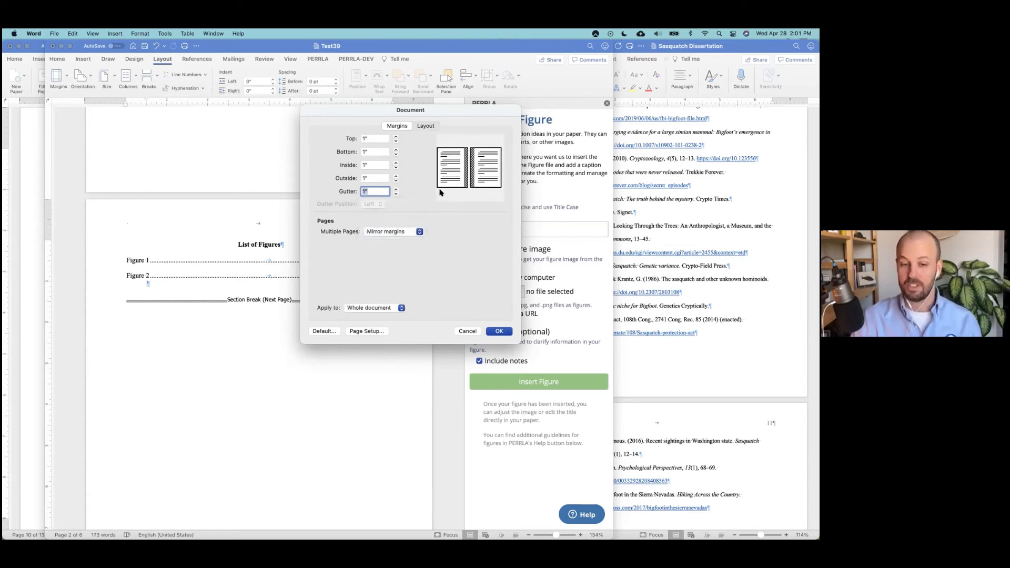
pyautogui.click(415, 232)
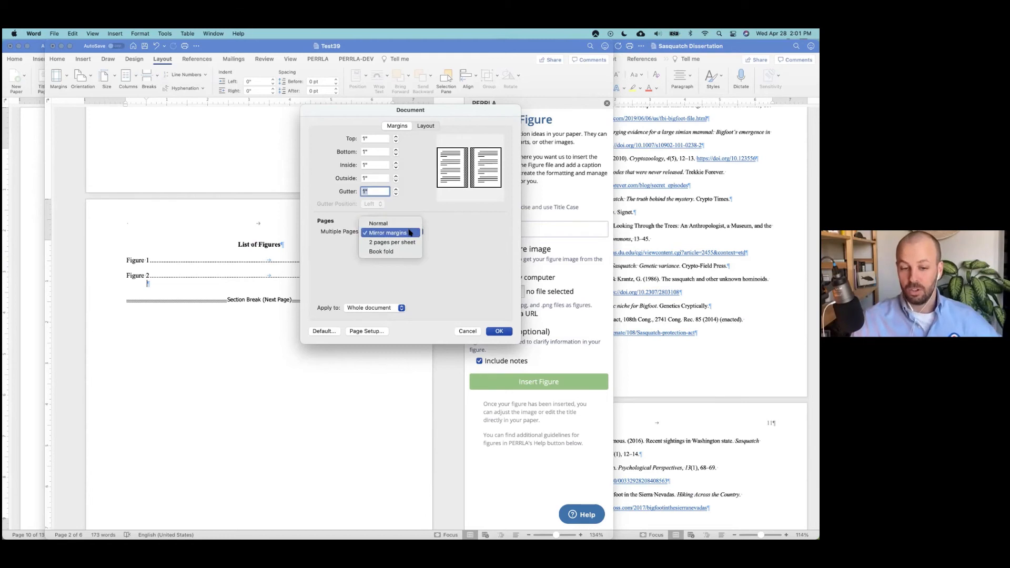
pyautogui.click(410, 233)
pyautogui.click(414, 232)
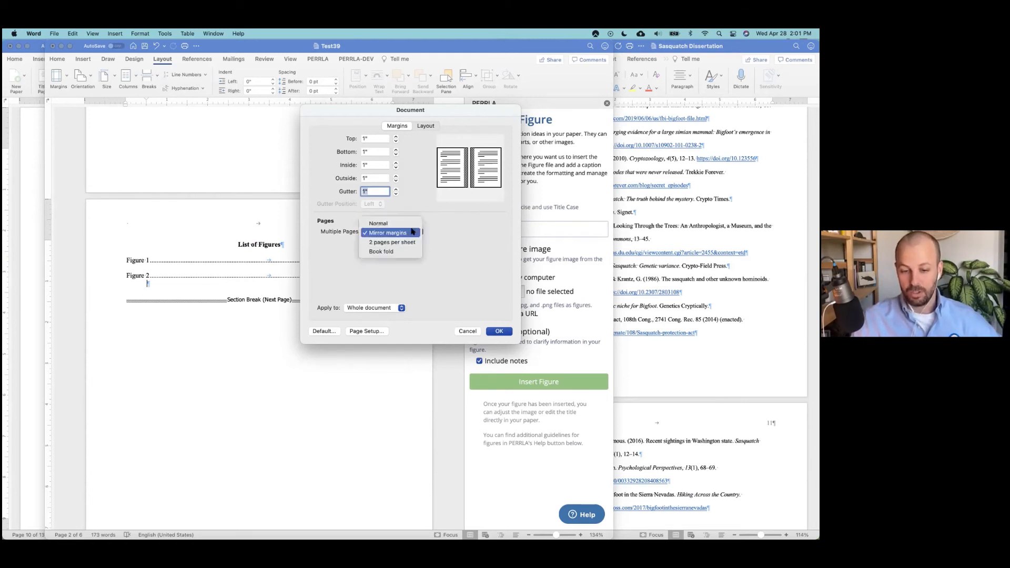
pyautogui.click(389, 222)
pyautogui.click(499, 331)
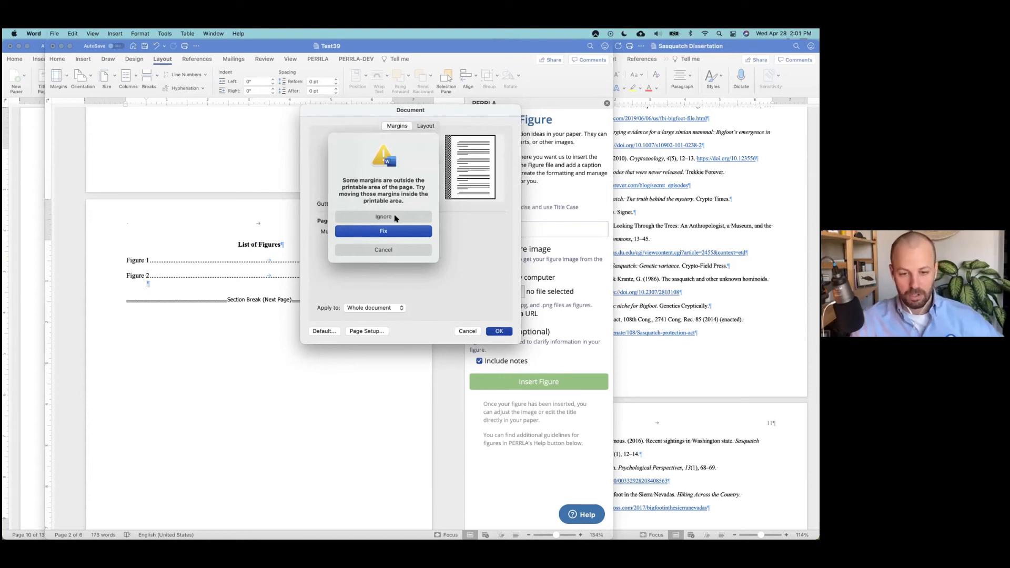
pyautogui.click(382, 217)
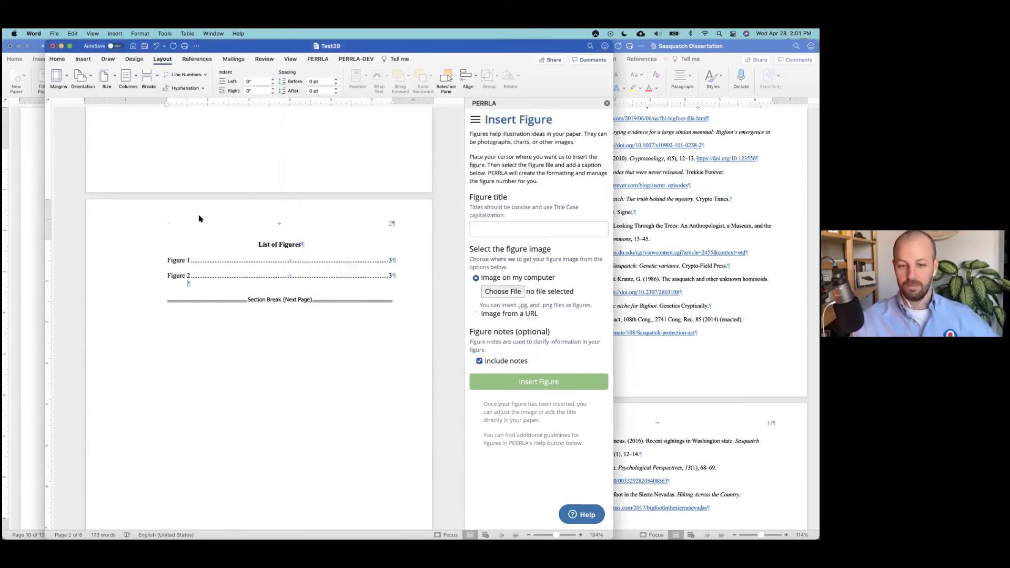
pyautogui.scroll(2, 225, 293)
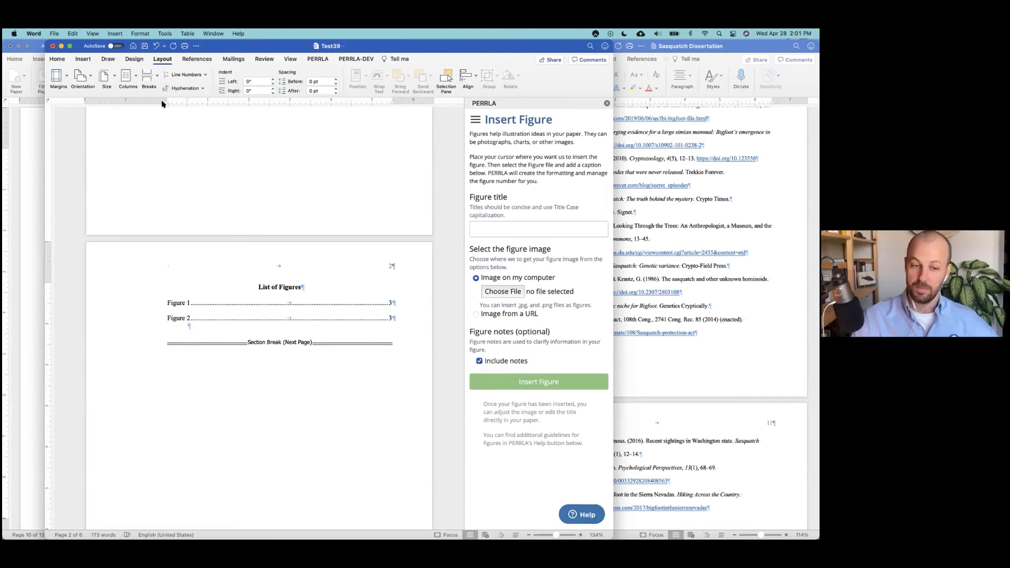
pyautogui.scroll(3, 233, 152)
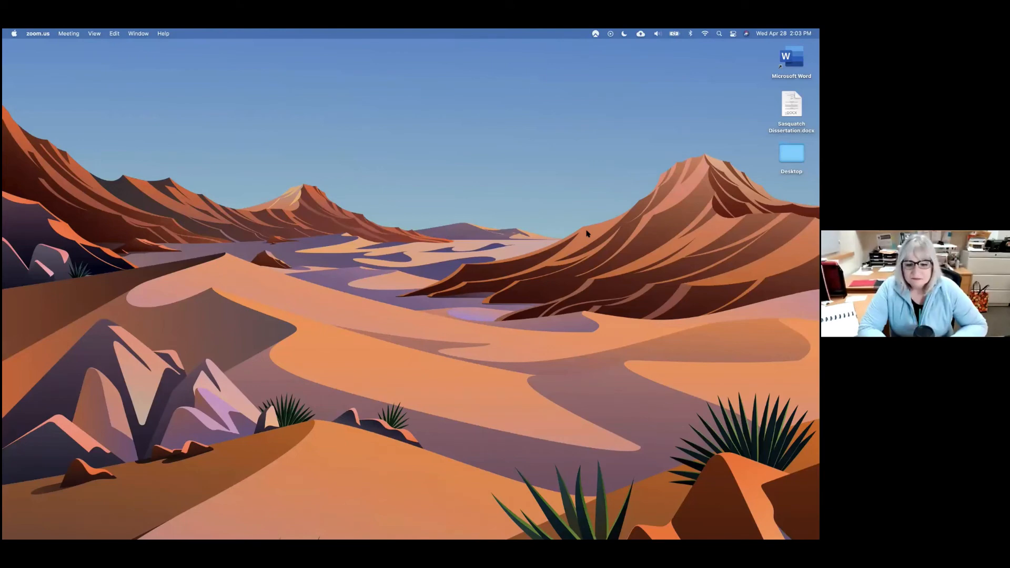
# Switch to the desktop space holding the Word paper.
pyautogui.hotkey('ctrl', 'Right')
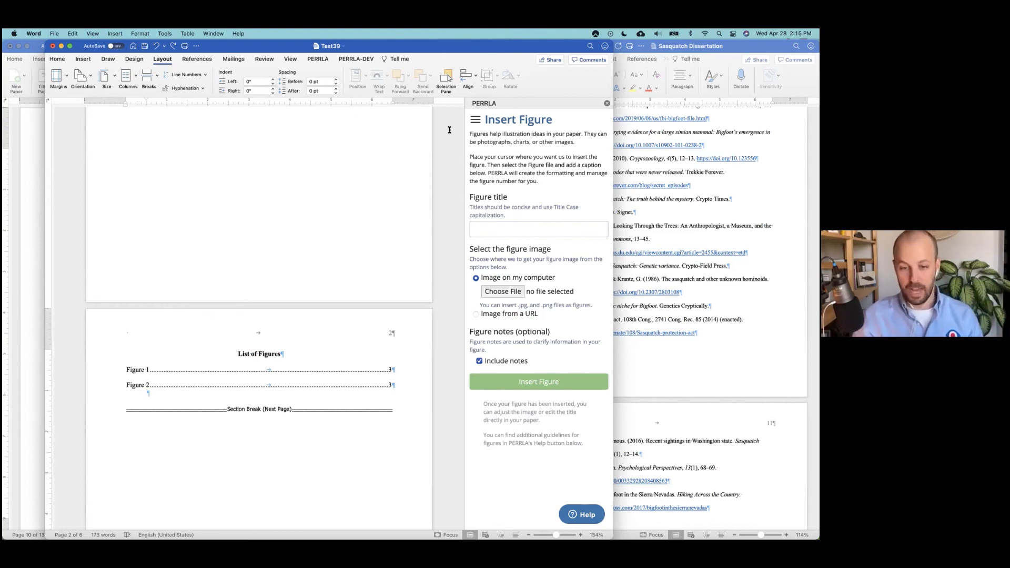
# Open PERRLA's References & Citations section and its Add Ref from Library list.
pyautogui.click(475, 120)
pyautogui.click(495, 223)
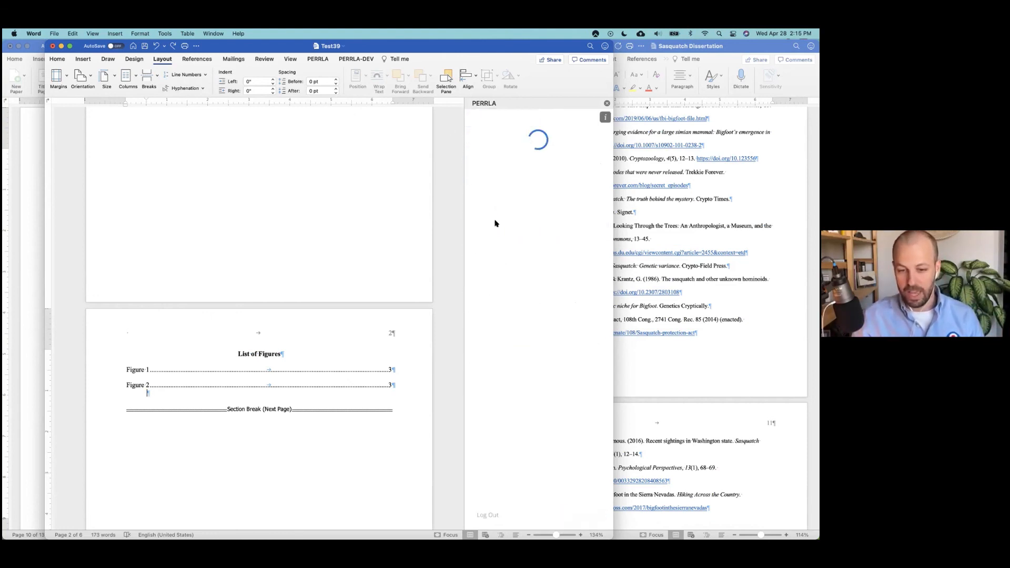
pyautogui.click(527, 158)
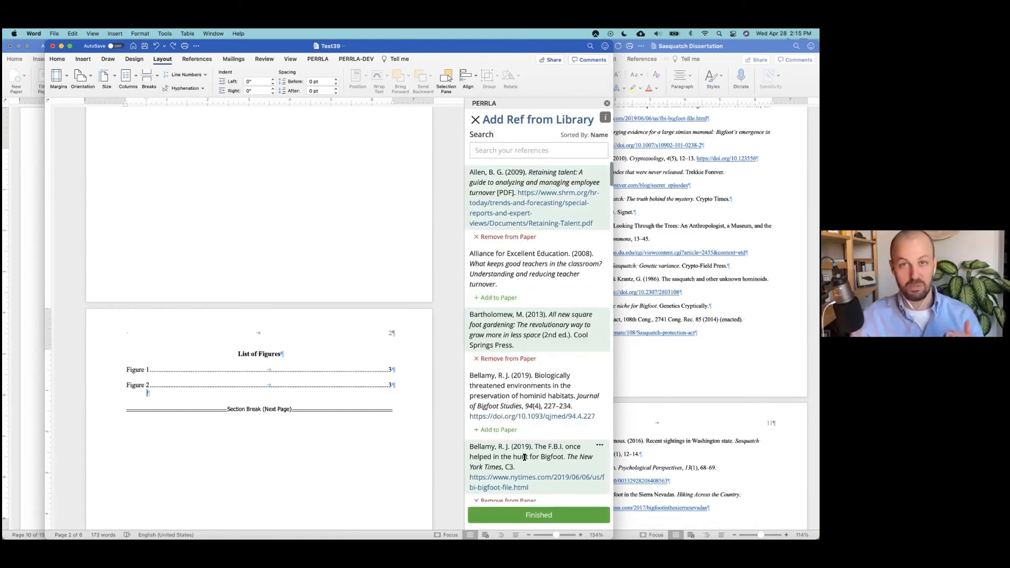
pyautogui.scroll(-10, 518, 379)
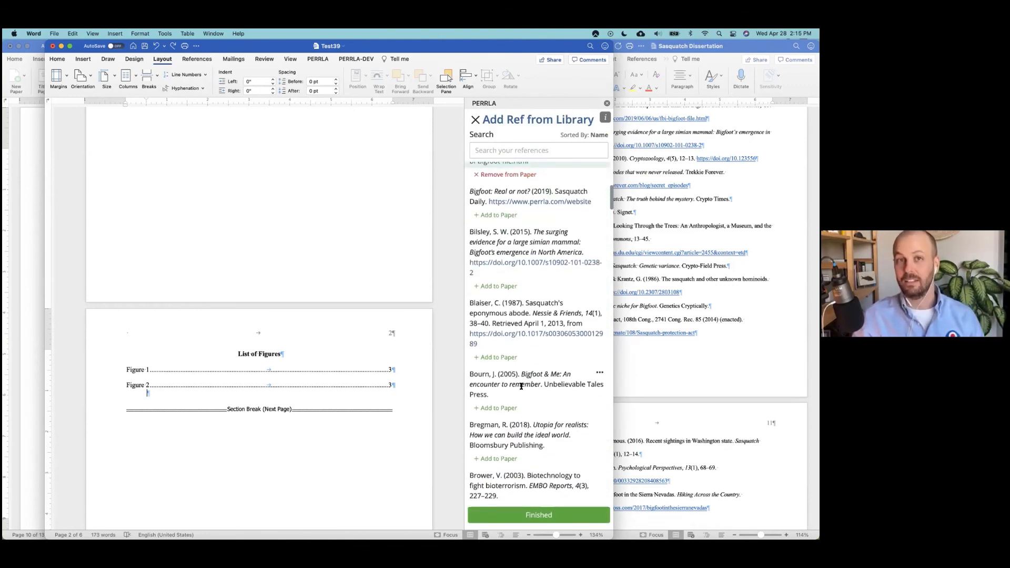